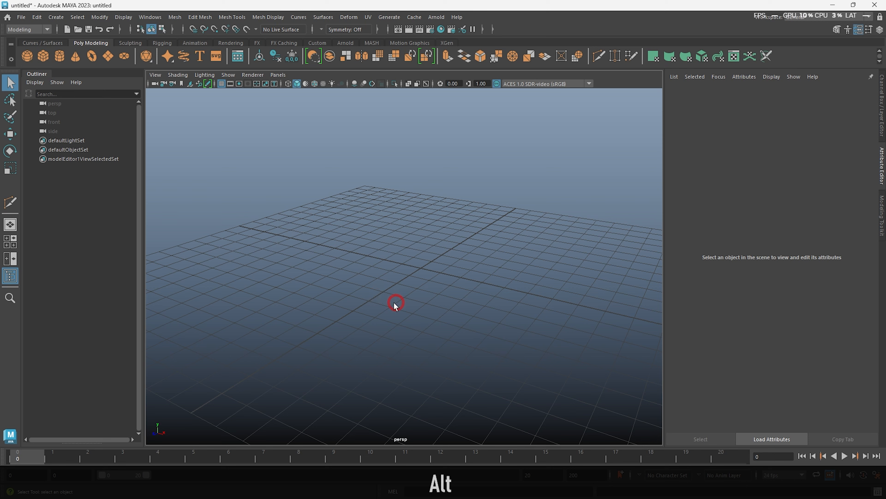
Open the general settings preferences and set the linear working unit to foot
left_click_drag(406, 197, 358, 259, "alt")
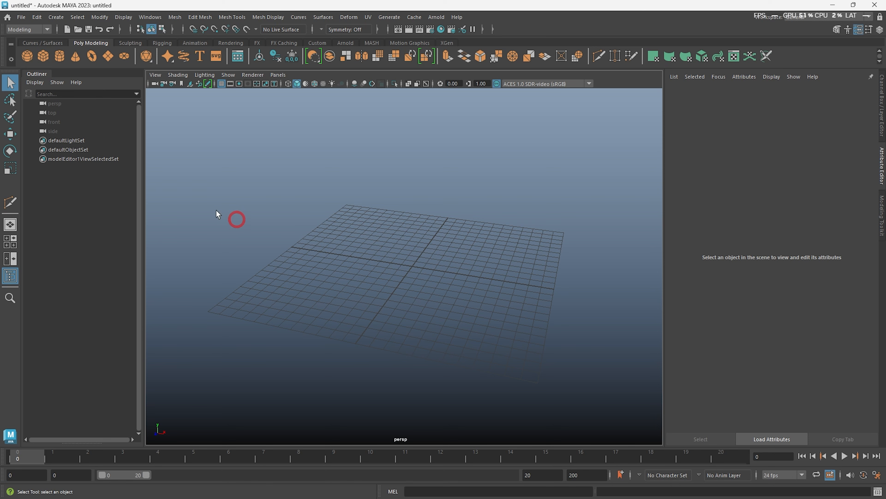
left_click_drag(410, 246, 391, 224, "alt")
left_click(142, 21)
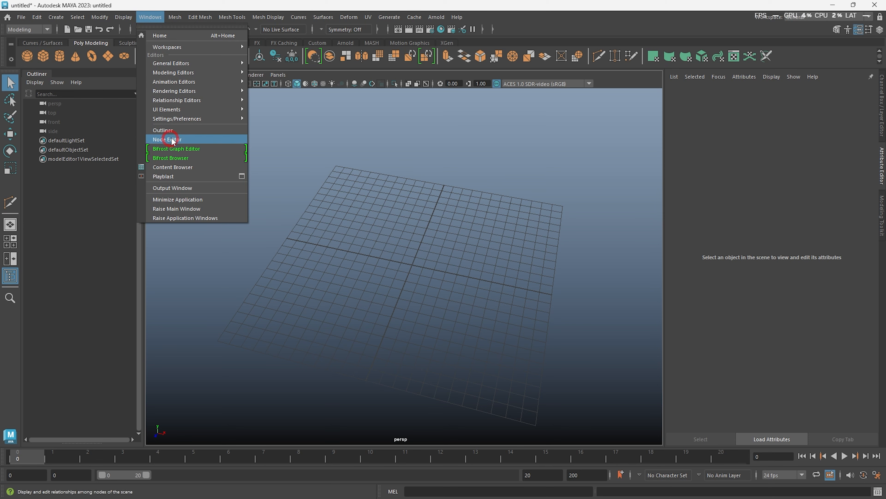
mouse_move(212, 119)
left_click(271, 119)
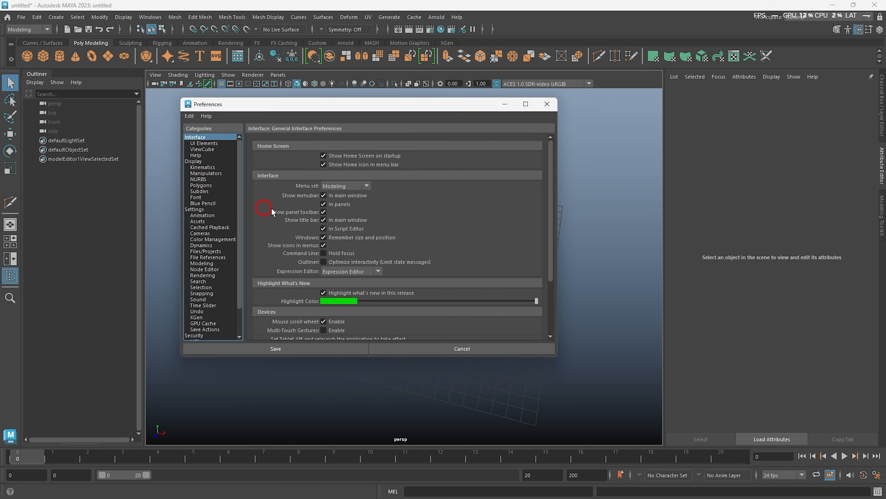
left_click(196, 209)
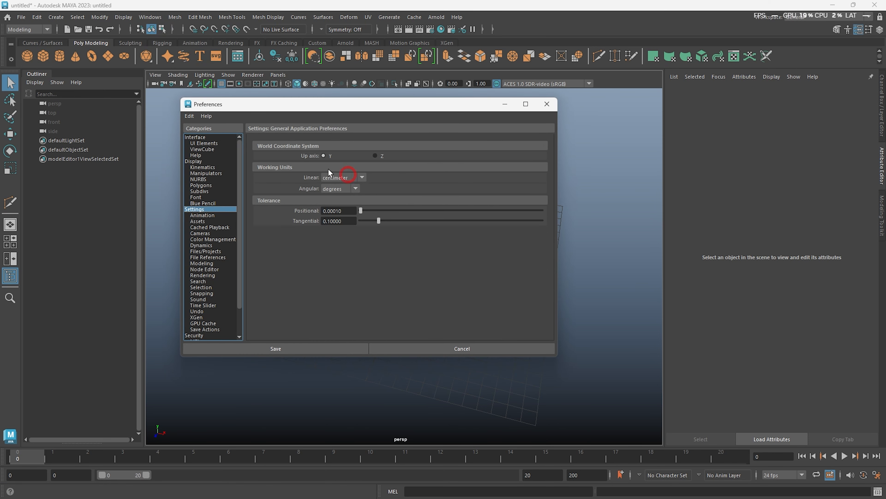
left_click(363, 178)
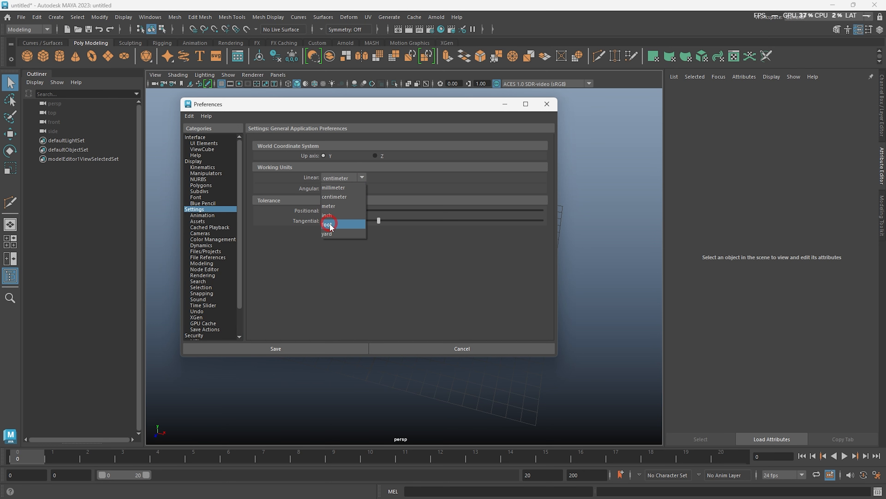
left_click_drag(318, 117, 747, 138)
left_click(410, 274)
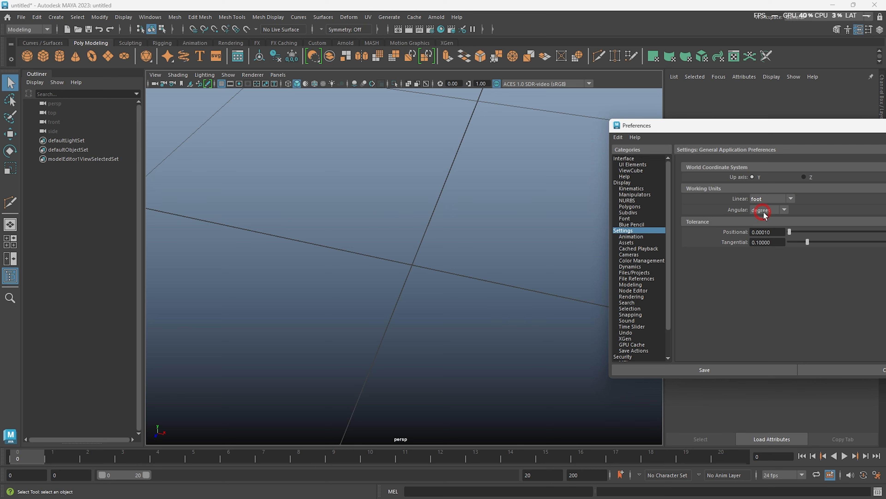
Switch the linear working unit to centimeter, foot and centimeter again to compare the grid's scale
left_click(790, 200)
left_click(768, 217)
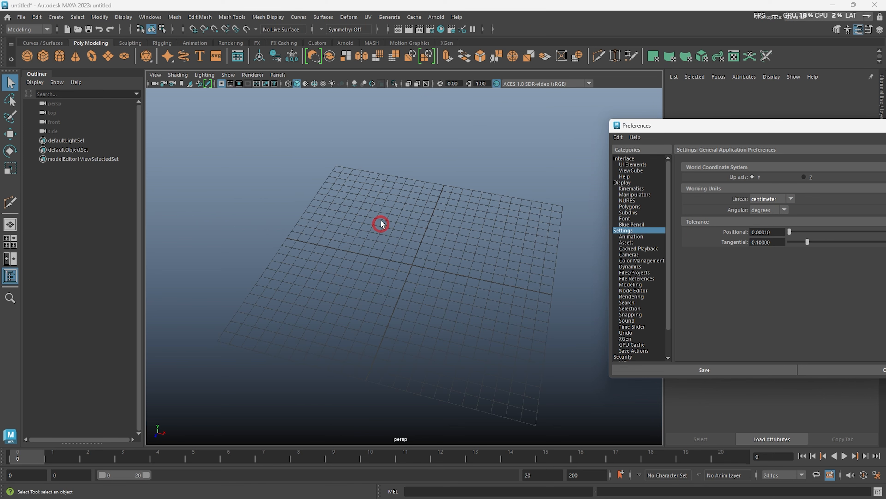
left_click_drag(283, 222, 447, 276, "alt")
left_click(791, 199)
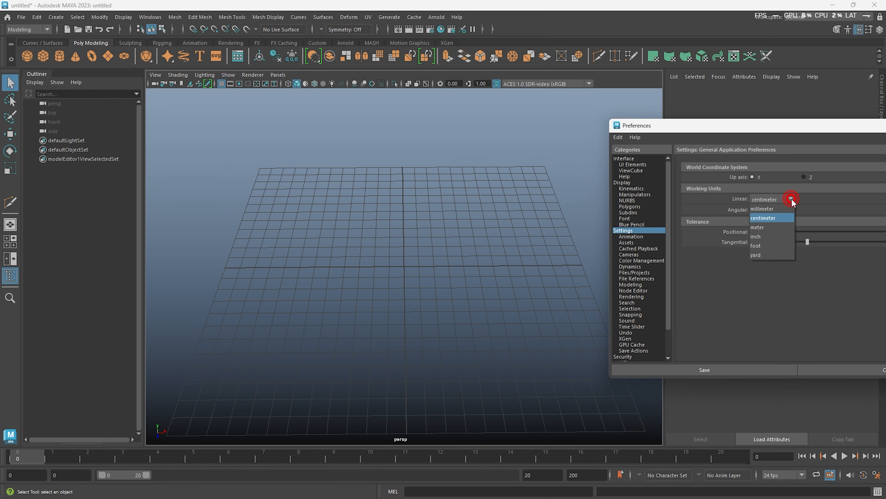
left_click(762, 245)
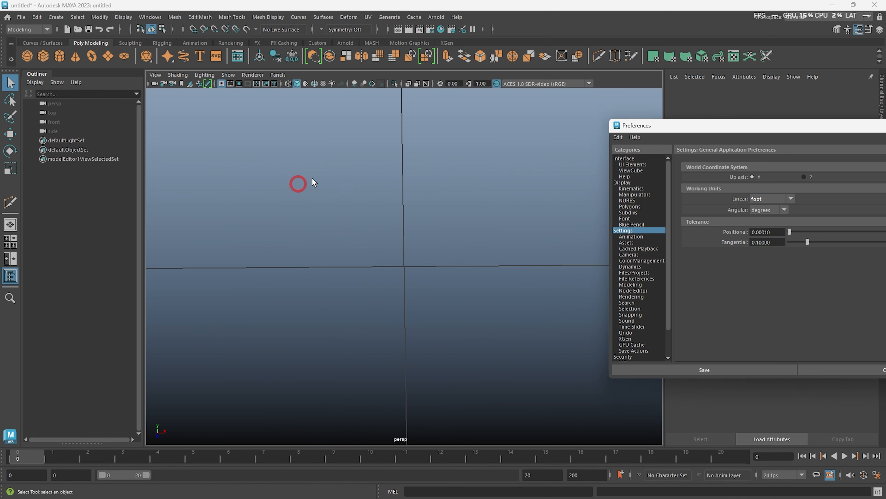
left_click_drag(417, 146, 357, 217, "alt")
scroll(356, 218, "up", 2)
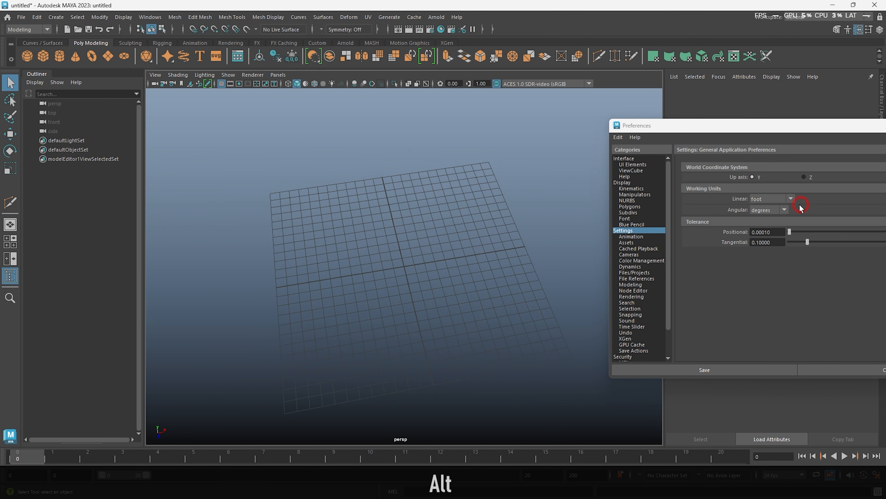
left_click(792, 199)
left_click(770, 218)
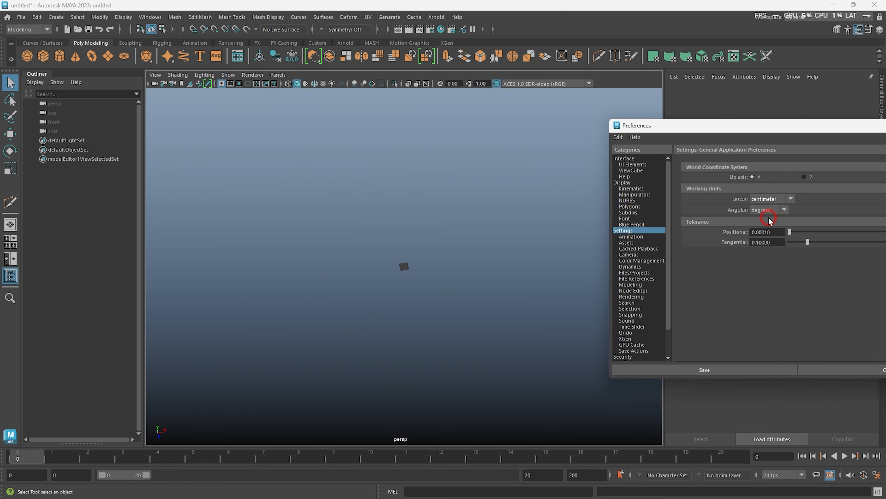
Set the linear working unit to foot and save the preferences
left_click(784, 199)
left_click(764, 244)
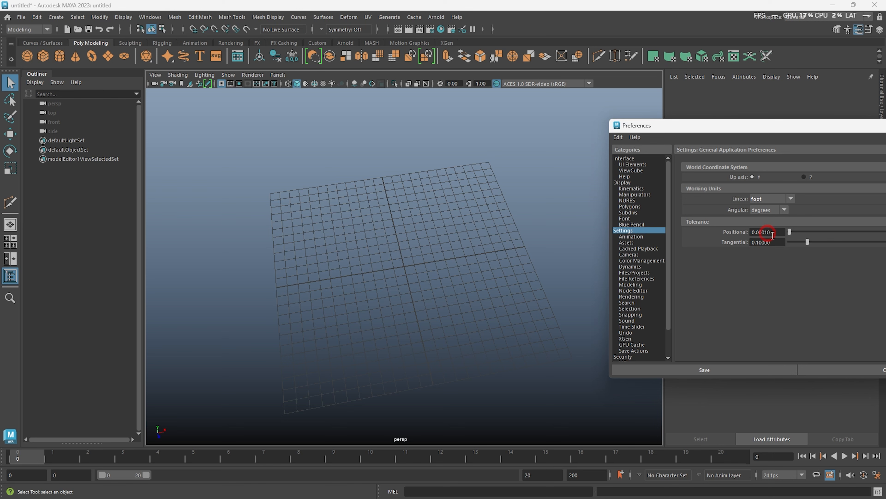
left_click(685, 370)
Create a polygon cube at the centre of the grid
scroll(386, 262, "down", 5)
scroll(431, 312, "up", 5)
left_click_drag(385, 262, 389, 187, "alt")
left_click_drag(276, 254, 380, 159, "alt")
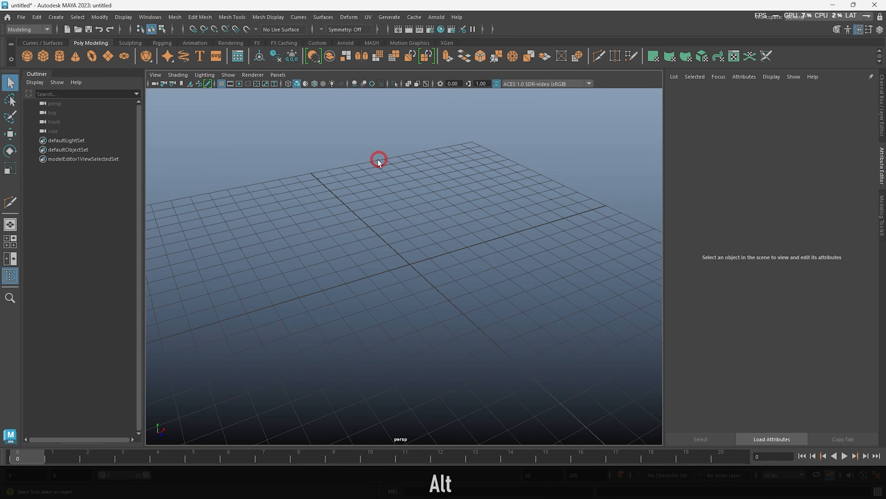
left_click_drag(320, 259, 354, 268, "alt")
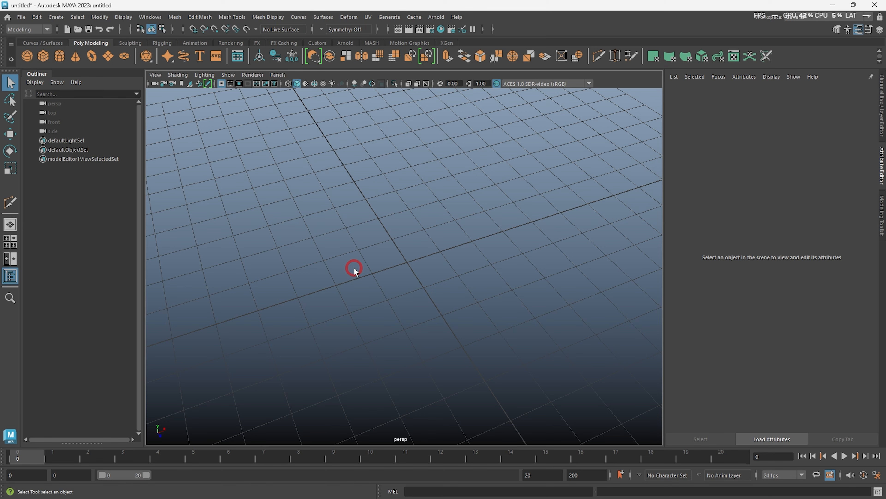
left_click_drag(333, 334, 355, 307, "alt")
right_click(430, 249, "shift")
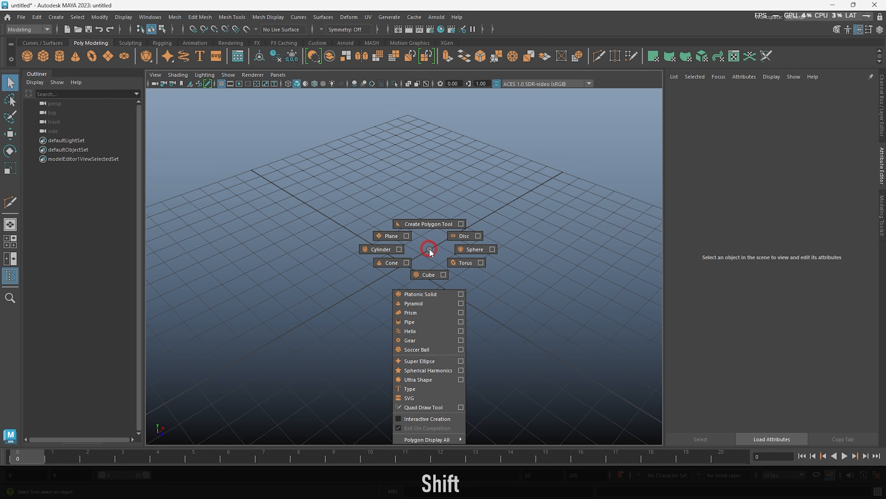
left_click(429, 274)
left_click_drag(459, 311, 422, 318, "alt")
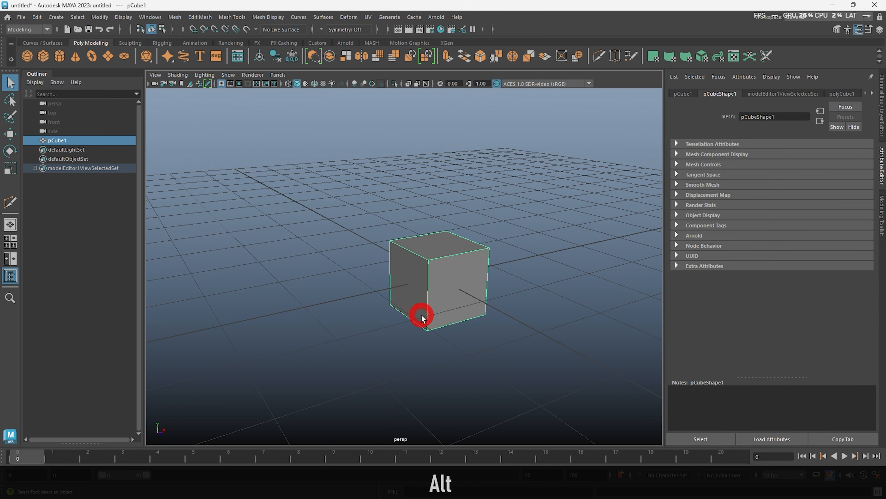
Scale the cube to about 0.2 in height and about 14.5 in width and depth, forming a flat base slab
left_click_drag(439, 250, 436, 274)
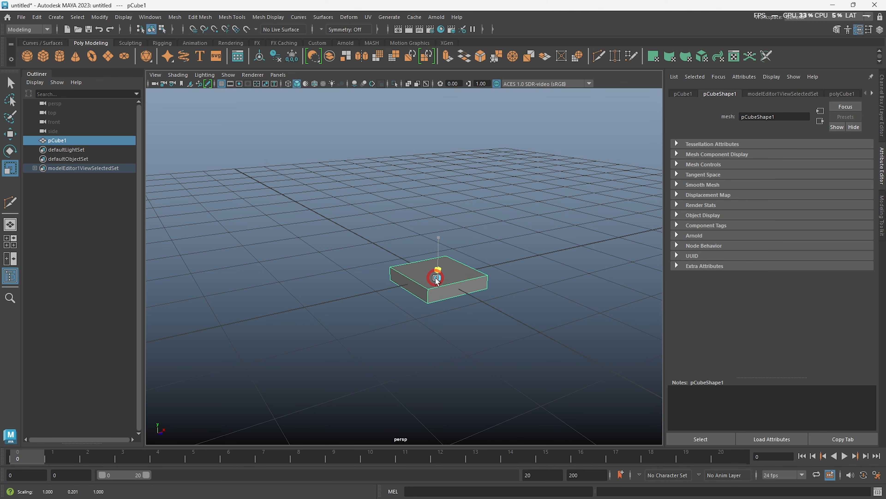
key("r")
left_click_drag(484, 281, 573, 290)
left_click_drag(443, 283, 471, 290, "alt")
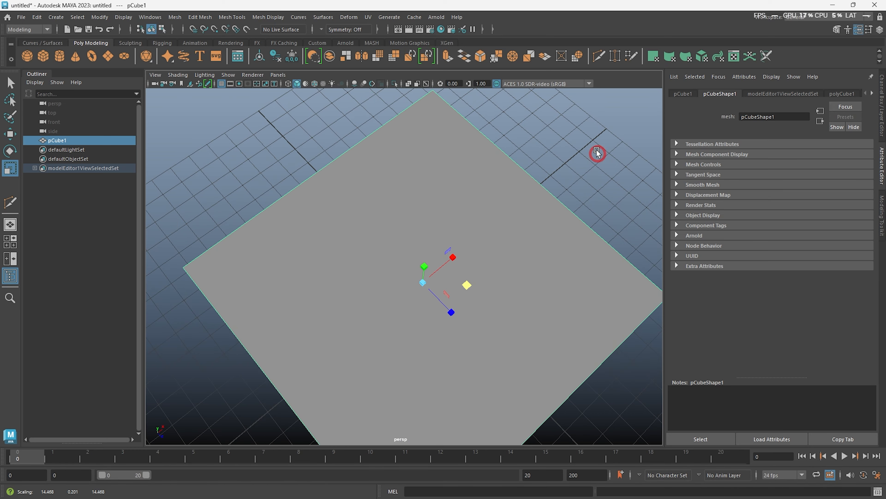
left_click(588, 170)
Create a second polygon cube and scale its width and depth until its footprint is slightly smaller than the base slab
scroll(467, 236, "down", 5)
mouse_move(467, 236)
left_mouse_down("alt")
mouse_move(451, 272)
mouse_move(452, 233)
left_mouse_up("alt")
right_click_drag(425, 193, 434, 205, "shift")
left_click_drag(439, 214, 661, 372)
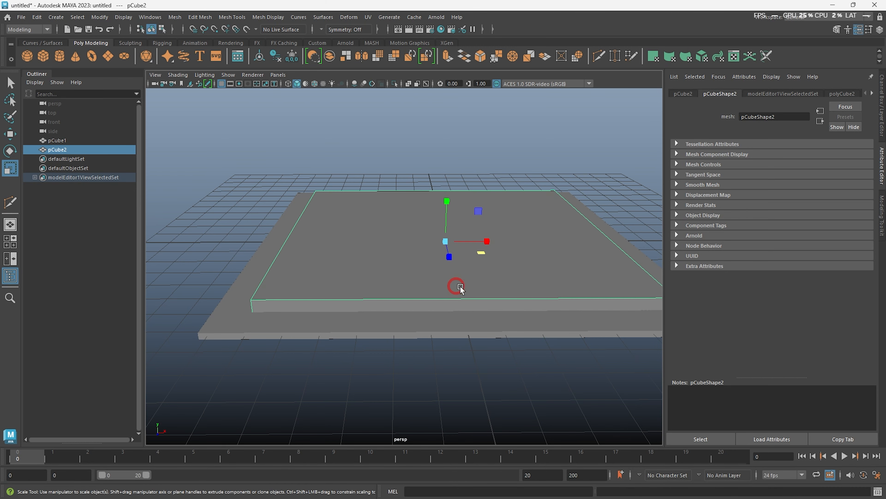
In the front view, move the second cube up about 0.42 ft so that it sits on the base slab
key("space")
key("space")
right_click_drag(531, 333, 325, 206, "alt")
middle_click_drag(319, 201, 332, 247, "alt")
left_click(221, 84)
right_click_drag(325, 258, 446, 335, "alt")
middle_click_drag(478, 377, 390, 279, "alt")
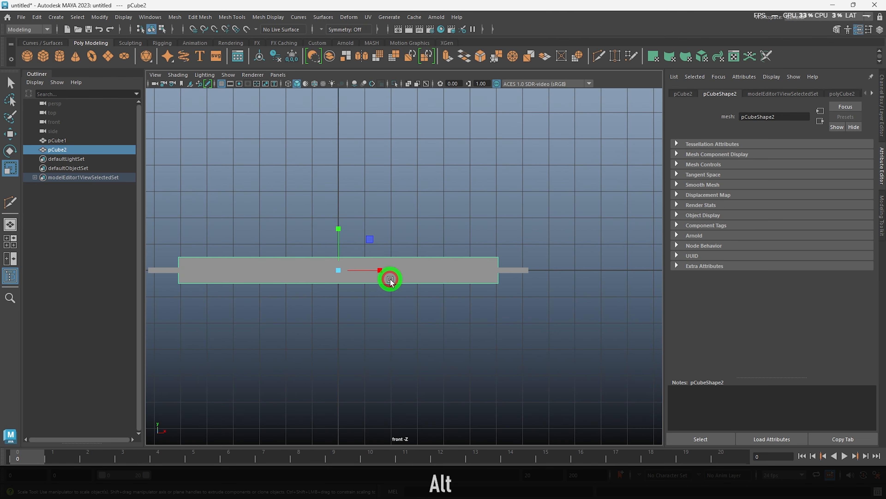
key("w")
middle_click_drag(337, 260, 392, 271, "alt")
left_click_drag(393, 237, 394, 225)
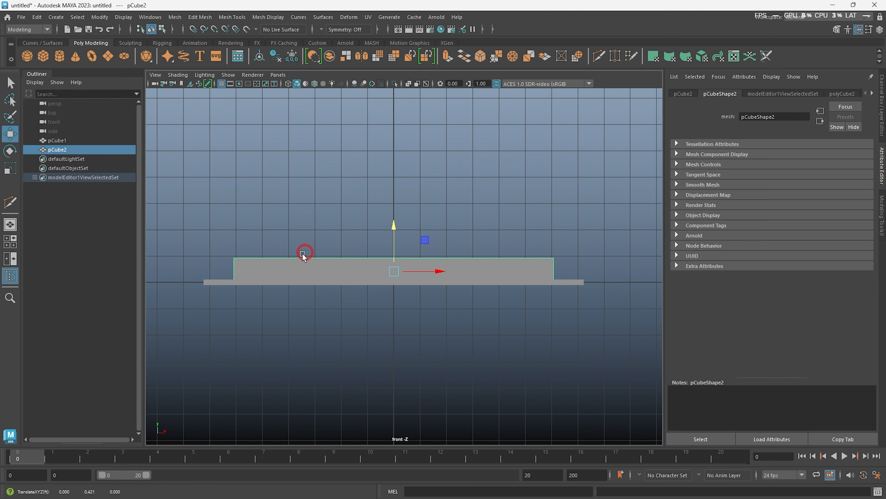
Raise the second cube's top vertices to a height of about 8 ft, snapped to the grid, to form the storey's walls
right_click_drag(498, 272, 325, 251)
left_click_drag(161, 209, 579, 269)
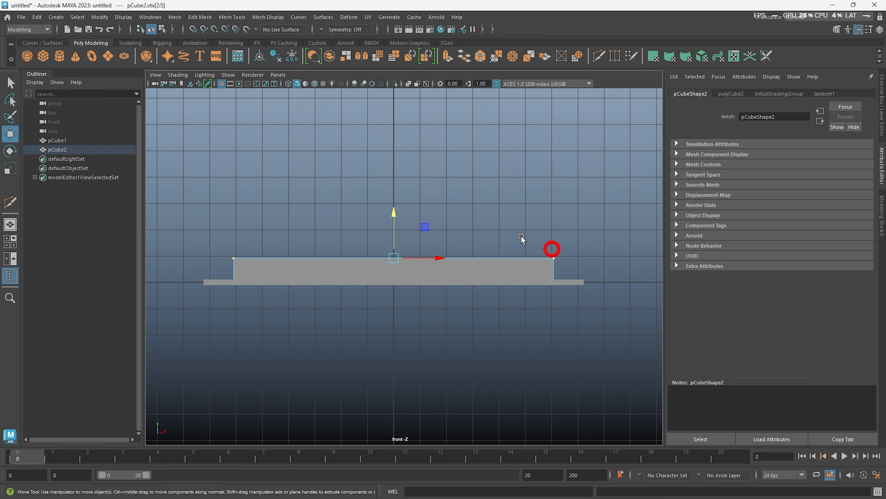
left_click_drag(403, 217, 392, 51)
middle_click_drag(446, 146, 481, 267, "alt")
left_click_drag(428, 173, 429, 150)
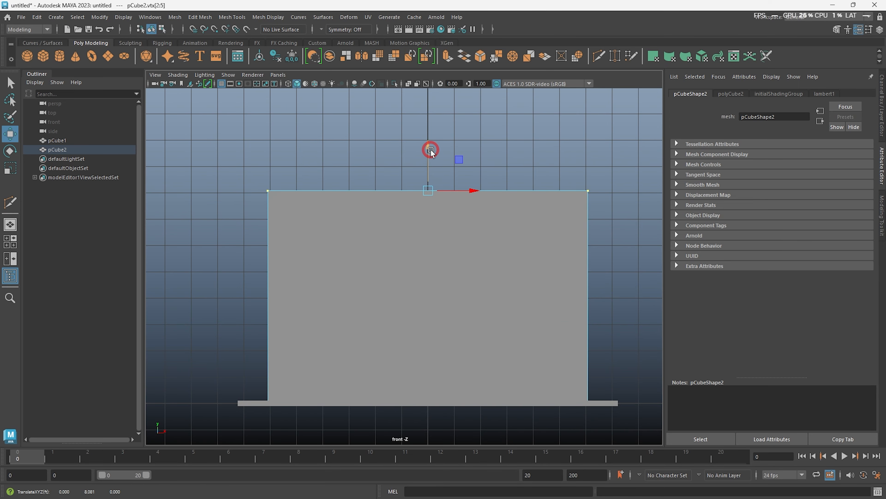
key("x")
left_click_drag(429, 180, 429, 186)
left_click(501, 135)
In the perspective view, delete the top face of the wall box
key("space")
key("space")
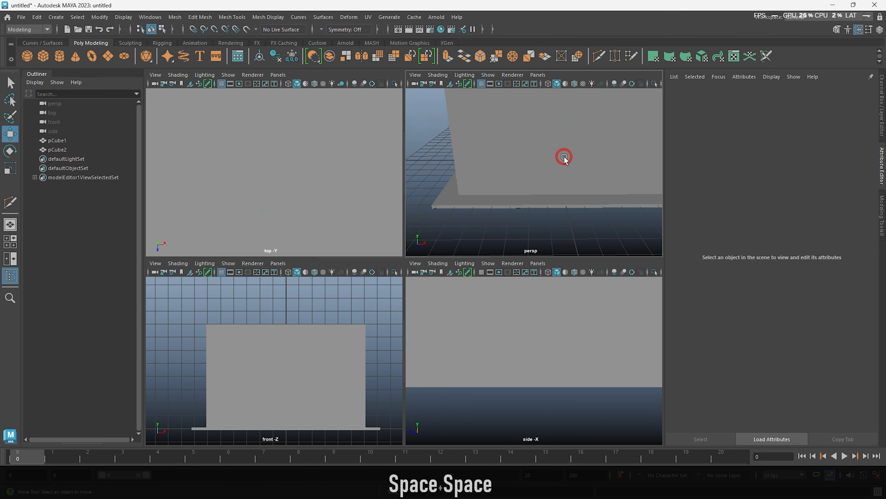
right_click_drag(565, 156, 460, 153, "alt")
left_click_drag(461, 153, 422, 170, "alt")
middle_click_drag(421, 169, 432, 203, "alt")
left_click(433, 202)
right_click_drag(528, 160, 537, 208)
left_click(463, 225)
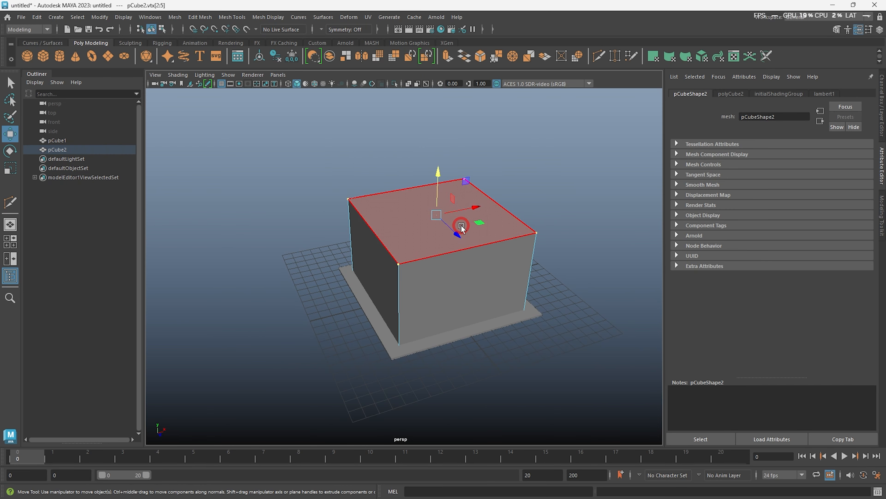
key("Delete")
Delete the bottom face of the wall box and return to object selection
left_click_drag(462, 266, 423, 278, "alt")
left_click(423, 278)
key("Delete")
right_click_drag(510, 110, 512, 108)
left_click(511, 108)
Isolate the wall box to inspect the open walls, and bring the rest of the scene back
mouse_move(503, 140)
right_mouse_down("alt")
mouse_move(437, 210)
mouse_move(493, 291)
right_mouse_up("alt")
mouse_move(493, 291)
left_mouse_down("alt")
mouse_move(470, 254)
mouse_move(415, 262)
mouse_move(442, 290)
mouse_move(396, 289)
left_mouse_up("alt")
left_click(442, 291)
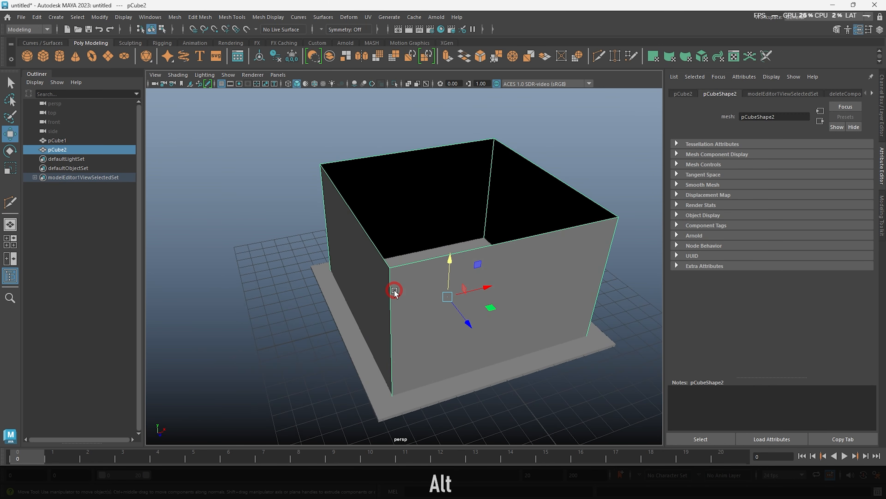
key("ctrl+1")
left_click_drag(552, 296, 428, 257, "alt")
key("ctrl+1")
Duplicate the base slab up to the top of the walls and scale the copy down slightly, leaving a small overhang
right_click_drag(494, 299, 415, 264, "alt")
mouse_move(415, 264)
left_mouse_down("alt")
mouse_move(423, 311)
mouse_move(416, 267)
left_mouse_up("alt")
right_click_drag(416, 267, 337, 419, "alt")
left_click(337, 420)
left_click_drag(397, 319, 397, 204, "shift")
left_click_drag(397, 204, 408, 227, "alt")
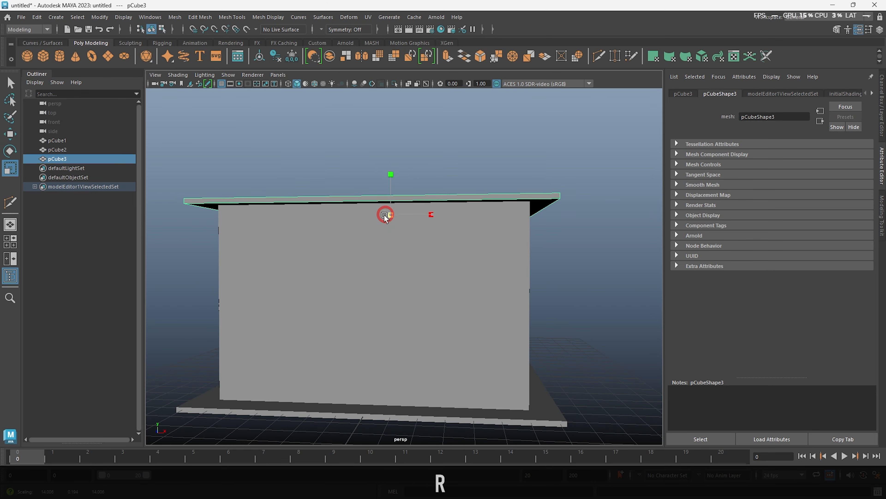
left_click_drag(377, 217, 418, 257, "alt")
left_click_drag(423, 219, 422, 192)
key("alt+d")
right_click_drag(422, 185, 289, 213, "alt")
left_click_drag(288, 213, 407, 302, "alt")
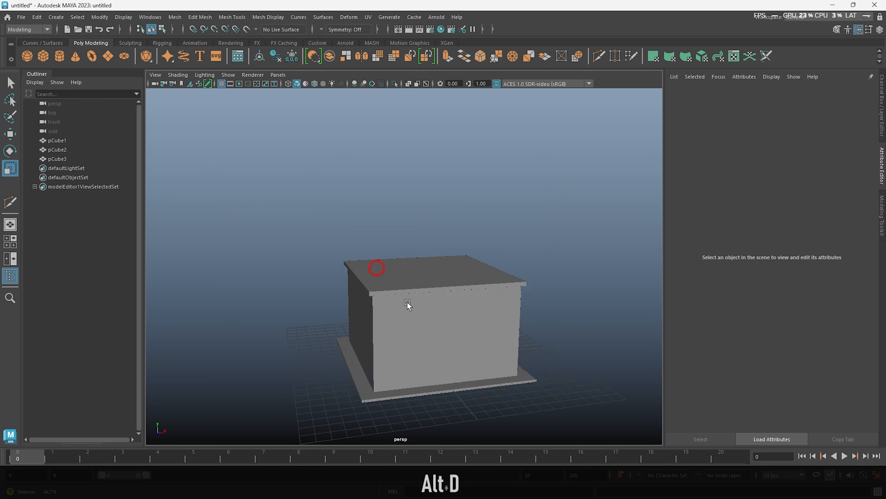
Duplicate the ground-floor walls upward onto the floor slab to form the second storey
right_click_drag(408, 302, 484, 307, "alt")
left_click_drag(483, 307, 421, 284, "alt")
left_click(417, 281)
key("w")
mouse_move(399, 277)
middle_mouse_down("shift")
mouse_move(366, 123)
mouse_move(368, 131)
middle_mouse_up("shift")
left_click_drag(368, 130, 367, 131, "shift")
mouse_move(371, 157)
right_mouse_down("alt")
mouse_move(325, 225)
mouse_move(388, 266)
right_mouse_up("alt")
mouse_move(388, 265)
left_mouse_down("alt")
mouse_move(390, 307)
mouse_move(380, 303)
mouse_move(390, 129)
mouse_move(390, 146)
left_mouse_up("alt")
Duplicate the second-storey walls together with the floor slab below them upward to form the third storey
left_click(311, 304, "shift")
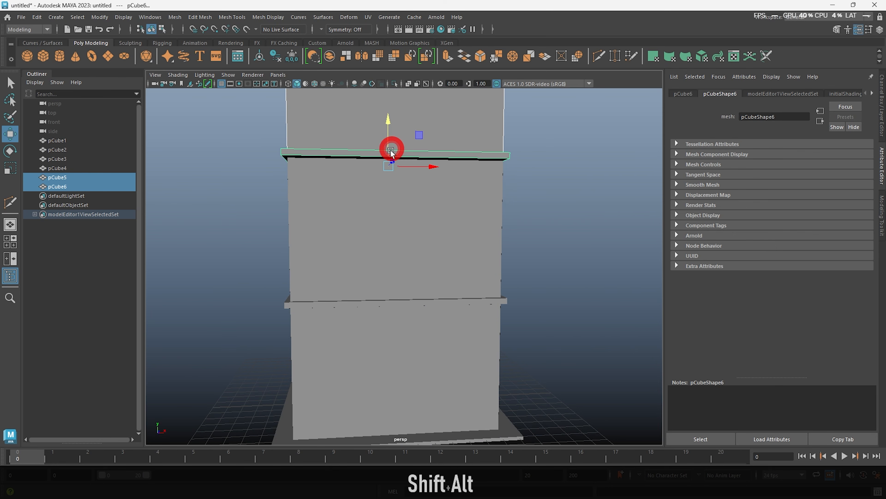
right_click_drag(390, 147, 358, 218, "alt")
mouse_move(358, 217)
left_mouse_down("alt")
mouse_move(319, 211)
mouse_move(331, 291)
mouse_move(363, 300)
mouse_move(361, 274)
left_mouse_up("alt")
key("alt+d")
right_click_drag(362, 274, 292, 275, "alt")
left_click_drag(508, 275, 461, 297, "alt")
right_click_drag(461, 297, 404, 281, "alt")
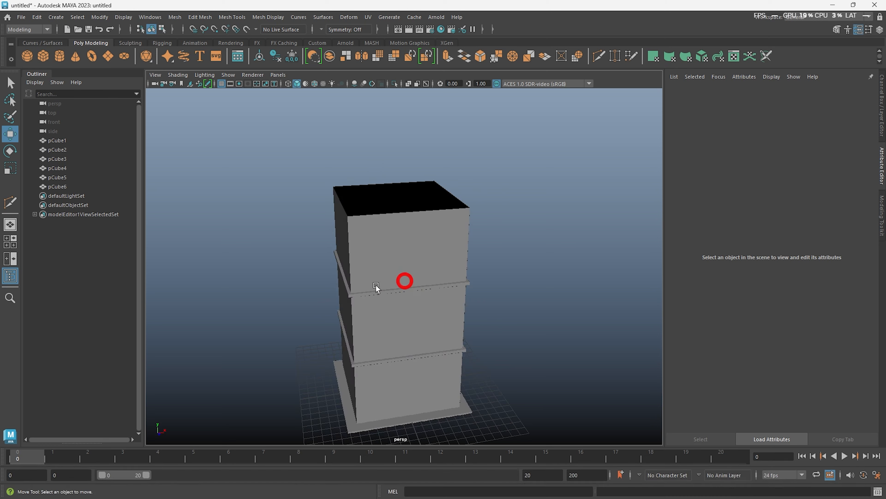
Duplicate the slab under the third storey up to the top of the building as its roof
left_click(380, 292)
left_click_drag(396, 237, 395, 158, "shift")
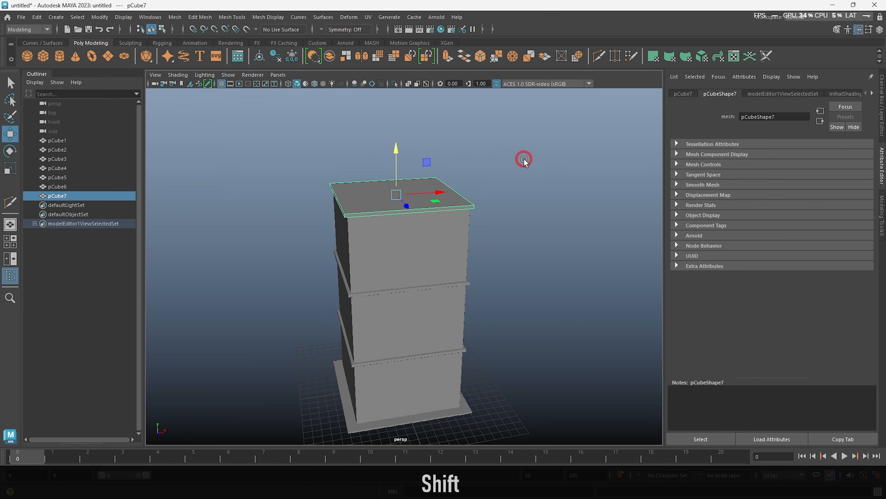
key("alt+d")
Scale up the base slab so that it extends well beyond the building's walls on all sides
right_click_drag(524, 159, 481, 225, "alt")
left_click_drag(481, 225, 582, 227, "alt")
right_click_drag(583, 228, 464, 260, "alt")
left_click_drag(465, 260, 394, 285, "alt")
middle_click_drag(395, 285, 396, 235, "alt")
right_click_drag(397, 235, 402, 265, "alt")
left_click_drag(402, 265, 406, 300, "alt")
left_click(407, 369)
left_click_drag(407, 372, 417, 394, "alt")
right_click_drag(417, 395, 421, 356, "alt")
left_click_drag(421, 356, 372, 315, "alt")
middle_click_drag(372, 314, 362, 274, "alt")
right_click_drag(362, 274, 392, 302, "alt")
left_click_drag(391, 302, 372, 301, "alt")
middle_click_drag(372, 302, 381, 281, "alt")
right_click_drag(381, 282, 398, 298, "alt")
left_click_drag(455, 280, 489, 287)
left_click_drag(460, 297, 440, 276, "alt")
left_click(433, 289)
key("w")
key("alt+d")
Examine the three-storey building and its enlarged base from several sides
right_click_drag(433, 289, 380, 277, "alt")
mouse_move(380, 278)
left_mouse_down("alt")
mouse_move(425, 331)
mouse_move(434, 277)
mouse_move(396, 277)
mouse_move(387, 293)
mouse_move(366, 269)
mouse_move(365, 284)
left_mouse_up("alt")
right_click_drag(364, 285, 402, 237, "alt")
left_click_drag(403, 237, 437, 239, "alt")
middle_click_drag(436, 239, 435, 250, "alt")
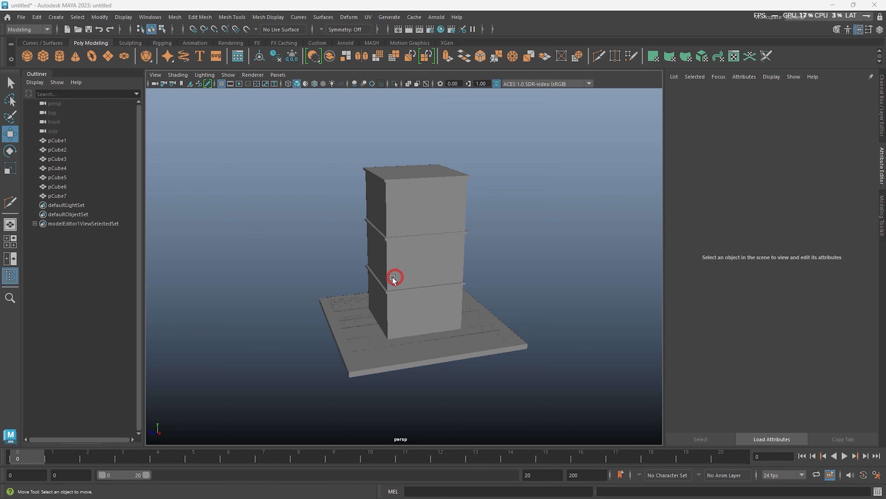
left_click_drag(362, 257, 387, 262, "alt")
right_click_drag(353, 267, 360, 294, "alt")
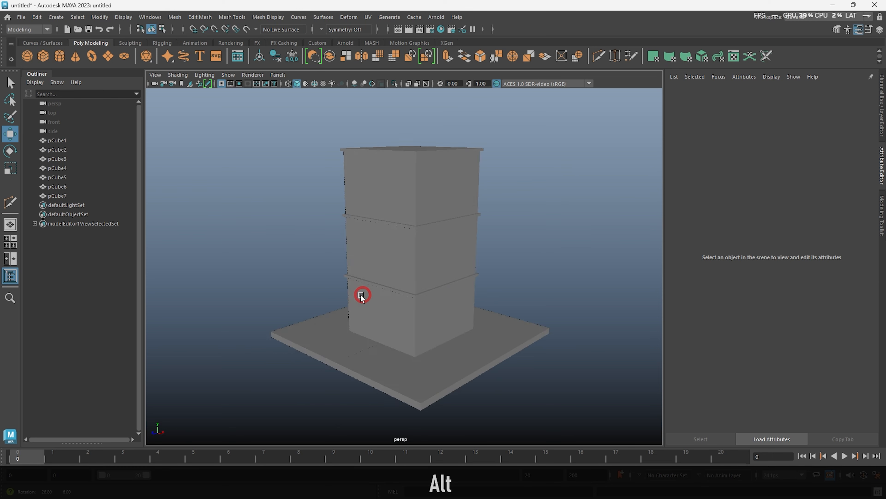
left_click_drag(360, 294, 344, 289, "alt")
right_click_drag(362, 289, 366, 309, "alt")
left_click_drag(332, 311, 400, 292, "alt")
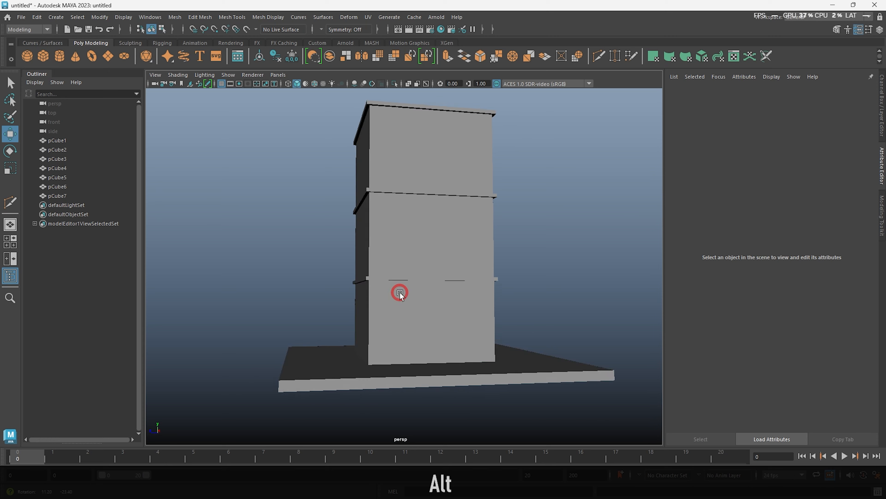
left_click_drag(249, 380, 190, 433, "alt")
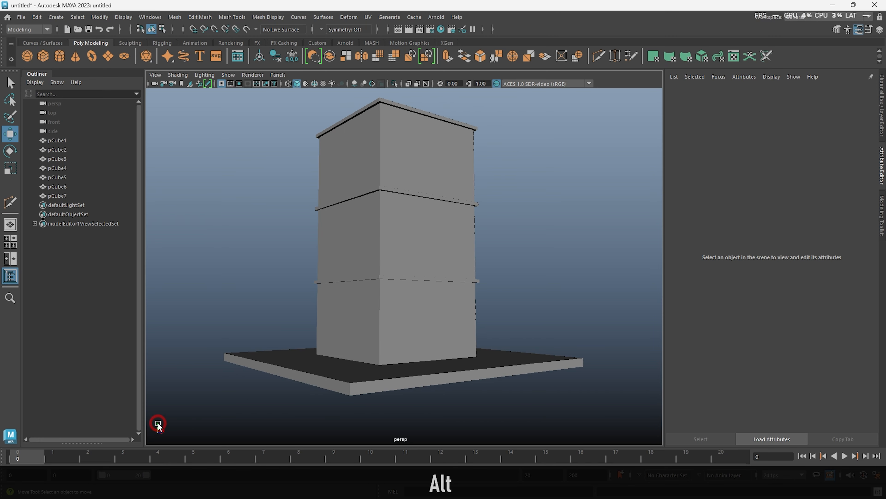
Extract the front face of the ground-storey walls as a separate wall panel
left_click_drag(422, 271, 433, 335, "alt")
left_click(434, 334)
scroll(438, 307, "up", 2)
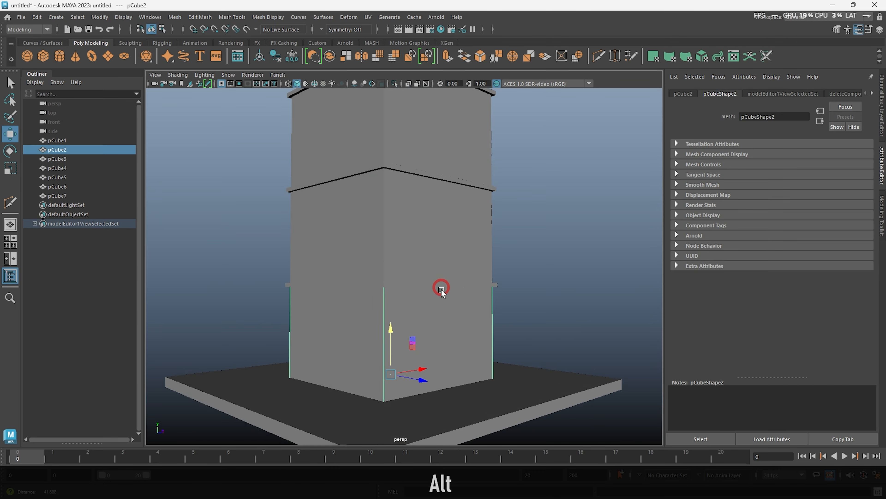
left_click_drag(441, 289, 443, 322, "alt")
right_click_drag(443, 323, 467, 328)
left_click(451, 328)
middle_click_drag(451, 328, 453, 262, "alt")
right_click_drag(460, 263, 531, 316, "alt")
right_click(582, 210, "shift")
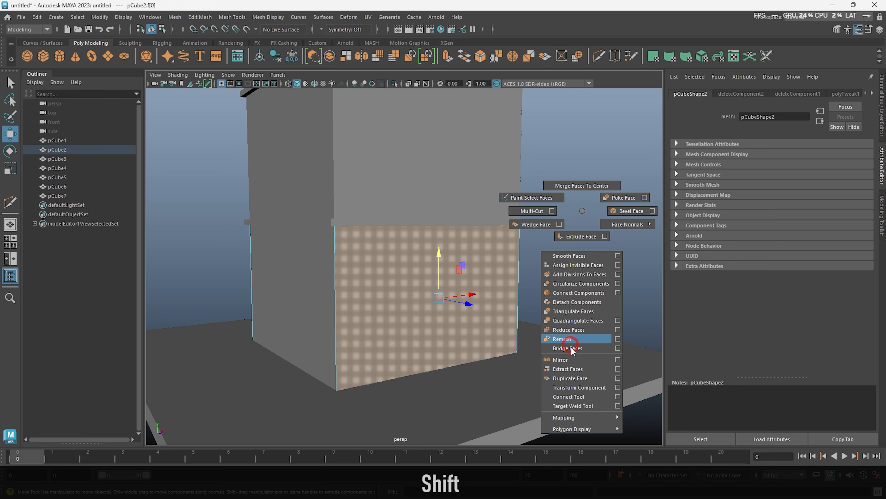
right_click_drag(571, 366, 572, 368, "shift")
right_click_drag(570, 267, 613, 186)
left_click(613, 186)
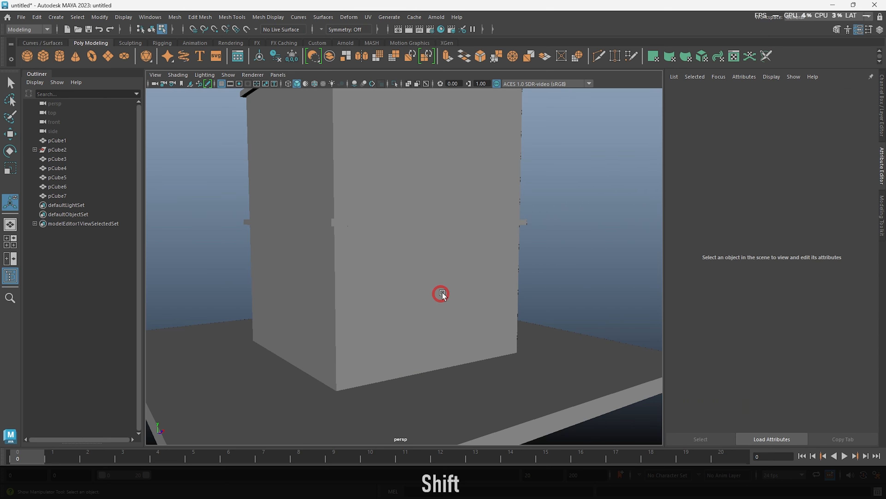
Try pulling the extracted ground-storey wall panel away from the building and undo the move
left_click(435, 299)
right_click_drag(545, 274, 503, 253, "alt")
mouse_move(395, 297)
left_mouse_down("alt")
mouse_move(454, 321)
mouse_move(495, 359)
left_mouse_up("alt")
key("q")
left_click(469, 302)
key("w")
key("ctrl+z")
right_click_drag(451, 293, 419, 278, "alt")
left_click_drag(418, 277, 344, 270, "alt")
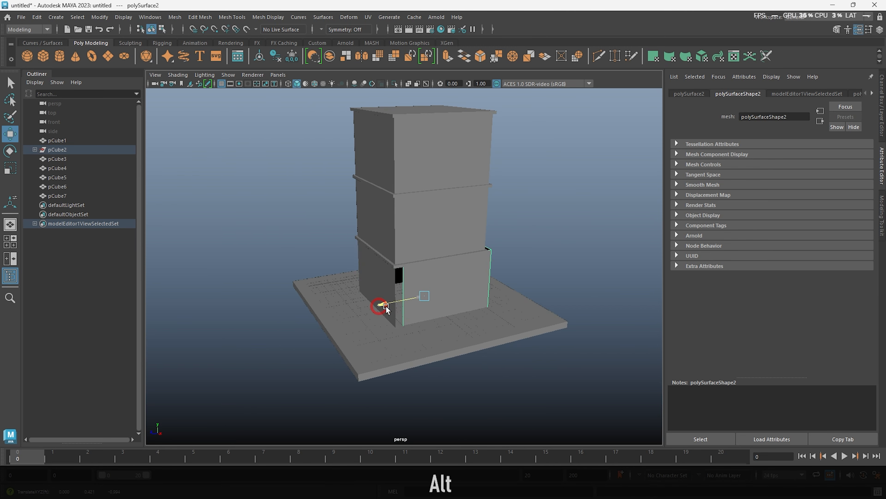
left_click(561, 223)
right_click_drag(479, 258, 493, 278, "alt")
left_click_drag(493, 278, 379, 252, "alt")
right_click_drag(380, 251, 360, 267, "alt")
left_click_drag(359, 266, 394, 293, "alt")
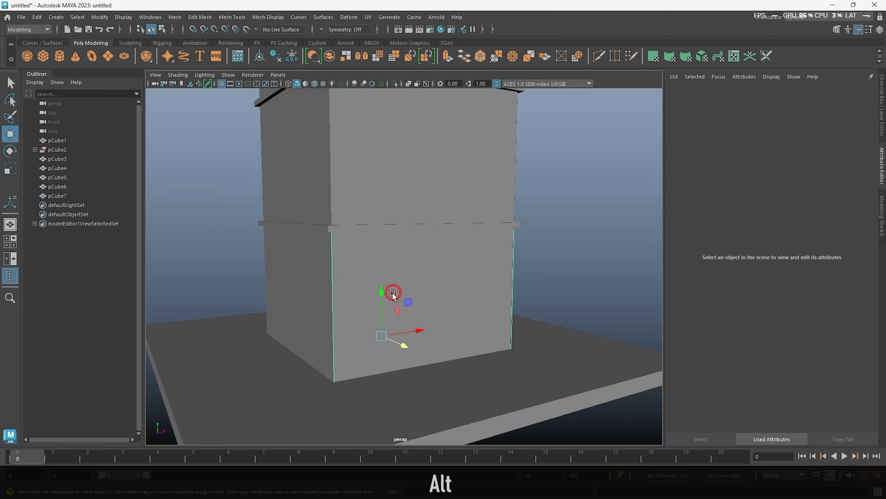
Examine the separated ground-storey wall panel and its fit with the building from several angles
left_click(395, 292)
right_click_drag(454, 289, 440, 281, "alt")
left_click_drag(440, 281, 454, 289, "alt")
right_click_drag(454, 289, 468, 295, "alt")
left_click_drag(467, 295, 430, 282, "alt")
right_click_drag(429, 282, 439, 289, "alt")
mouse_move(439, 289)
left_mouse_down("alt")
mouse_move(419, 285)
mouse_move(454, 284)
mouse_move(430, 285)
left_mouse_up("alt")
right_click_drag(499, 250, 502, 273, "alt")
left_click_drag(503, 273, 490, 329, "alt")
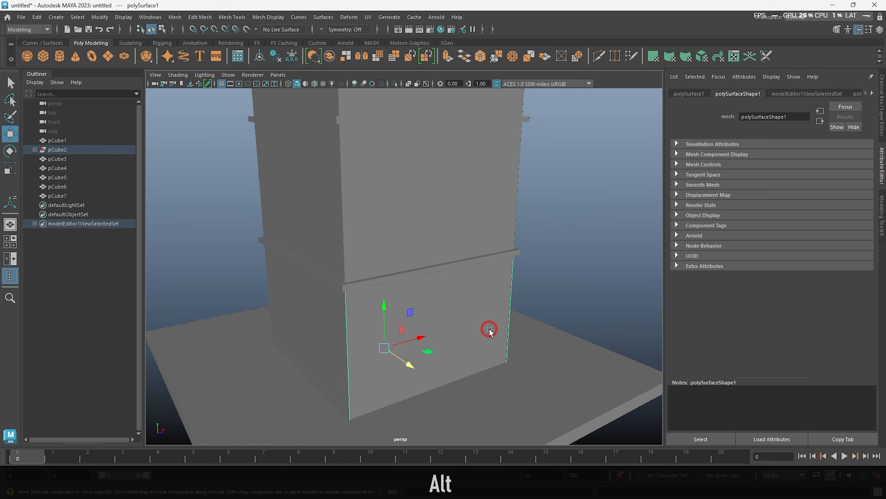
right_click_drag(489, 329, 453, 275, "alt")
left_click(452, 211)
left_click_drag(451, 211, 557, 236, "alt")
key("alt+d")
right_click_drag(567, 253, 523, 227, "alt")
left_click_drag(524, 227, 540, 249, "alt")
Create a new polygon cube and move it to the foot of the building's front corner
right_click_drag(541, 167, 526, 206, "shift")
left_click_drag(459, 363, 425, 353)
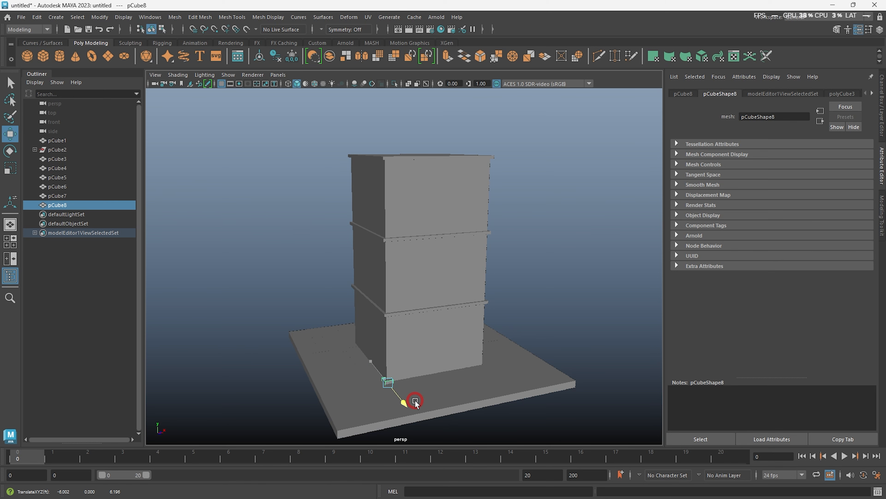
key("f")
right_click_drag(403, 399, 395, 336, "alt")
left_click_drag(395, 337, 467, 352, "alt")
right_click_drag(467, 351, 436, 322, "alt")
Raise the cube to the second storey, scale it into an upright block and fit it around the front wall corner
left_click_drag(433, 304, 342, 210)
key("r")
left_click_drag(510, 281, 473, 261, "alt")
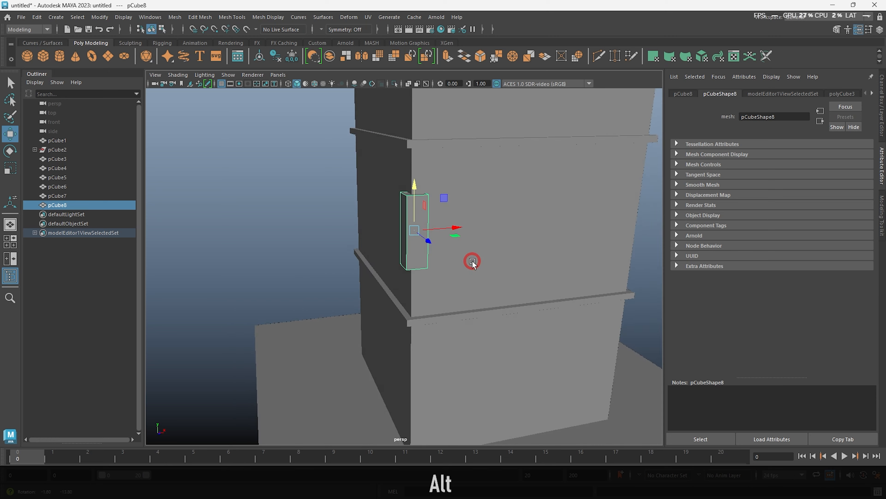
left_click_drag(398, 229, 413, 340, "alt")
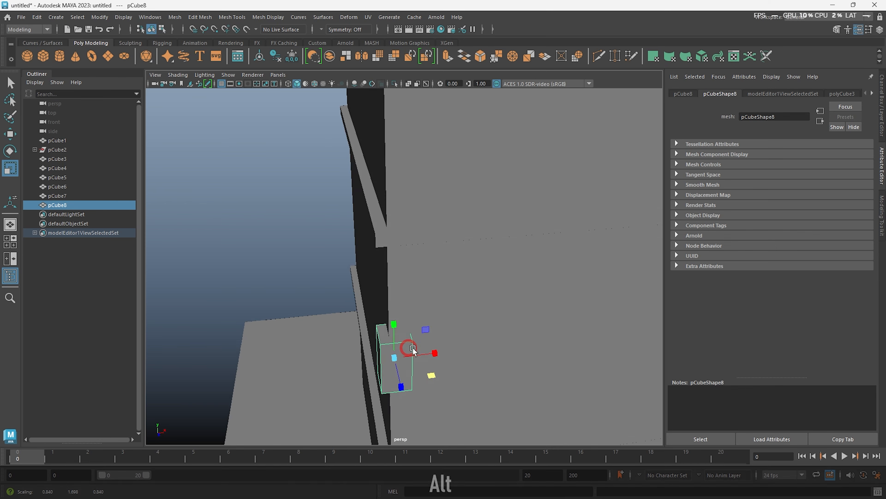
left_click_drag(431, 382, 443, 390, "alt")
key("w")
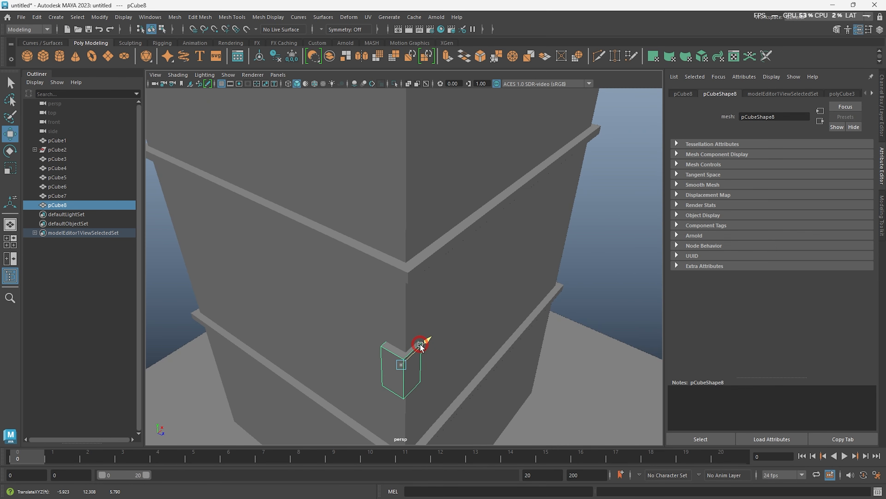
key("alt+d")
mouse_move(375, 283)
left_mouse_down("alt")
mouse_move(352, 287)
mouse_move(347, 309)
mouse_move(387, 277)
left_mouse_up("alt")
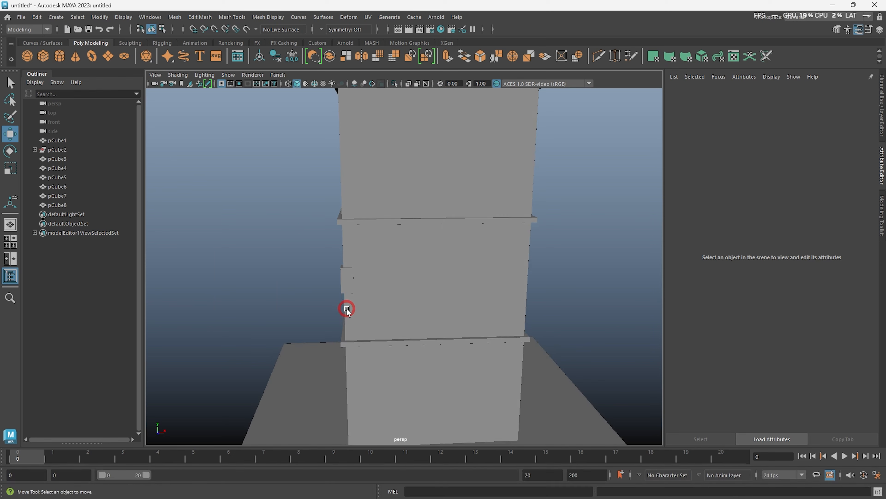
Display wireframe edges over the shaded model and bring the whole building into view
key("5")
scroll(387, 277, "down", 4)
middle_click_drag(386, 278, 423, 300, "alt")
scroll(423, 300, "up", 1)
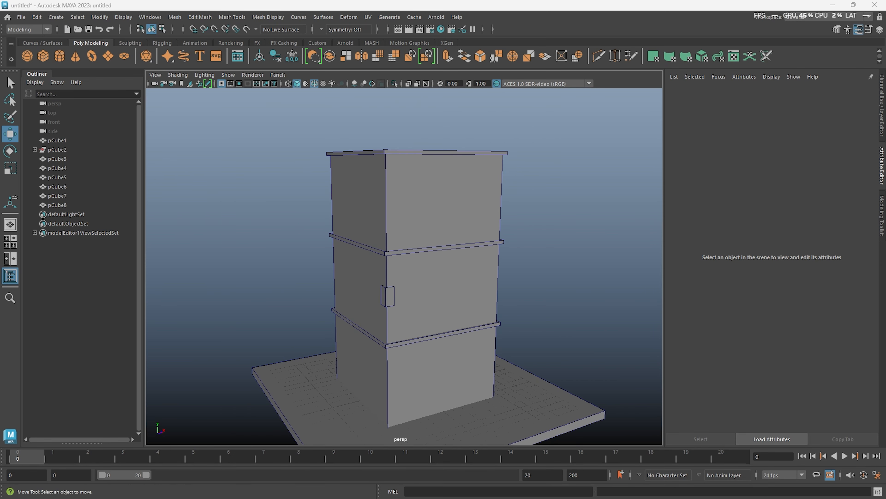
Delete the floor slab between the second and third storeys together with the third-storey walls
left_click(393, 299)
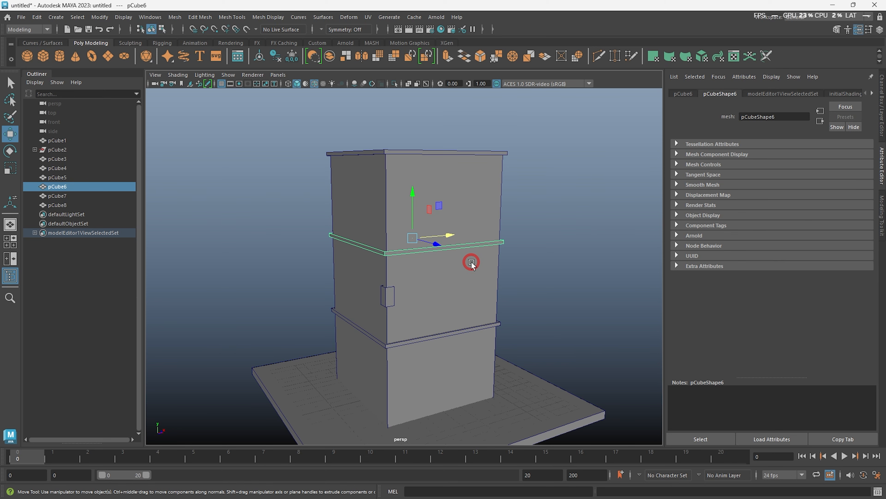
left_click(394, 204, "shift")
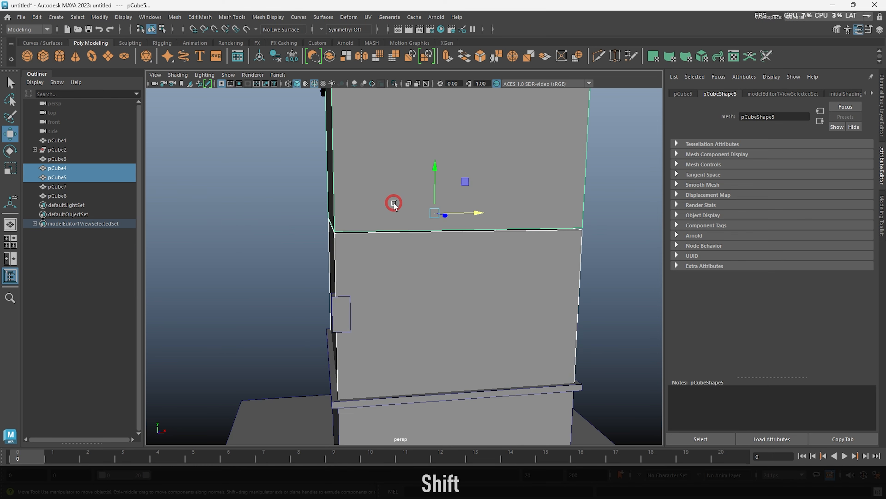
left_click(393, 202)
key("Delete")
Raise the top vertices of the second-storey walls up to the underside of the roof slab
left_click(396, 267)
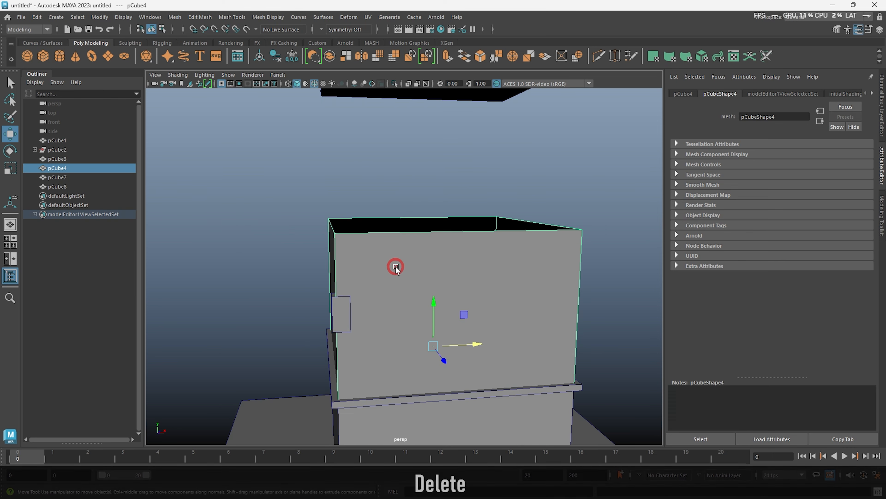
right_click_drag(547, 251, 502, 251)
left_click_drag(300, 195, 608, 248)
left_click_drag(435, 192, 498, 237, "alt")
key("alt+d")
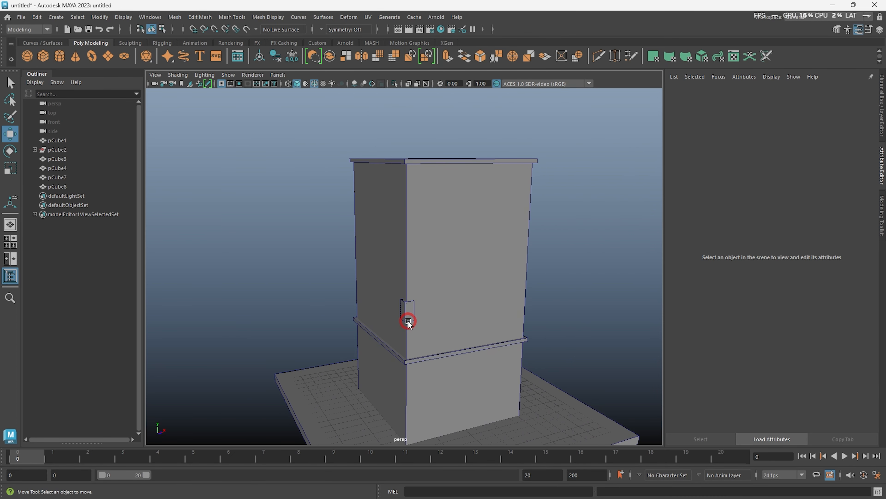
Duplicate the corner block straight up to a position just below the roof
left_click(406, 312)
left_click_drag(409, 297, 403, 186, "shift")
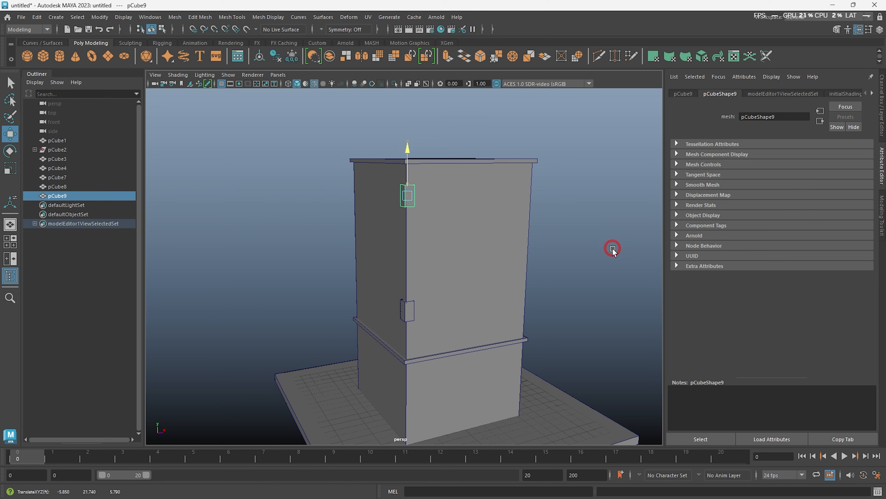
left_click(613, 254)
left_click_drag(586, 240, 394, 275, "alt")
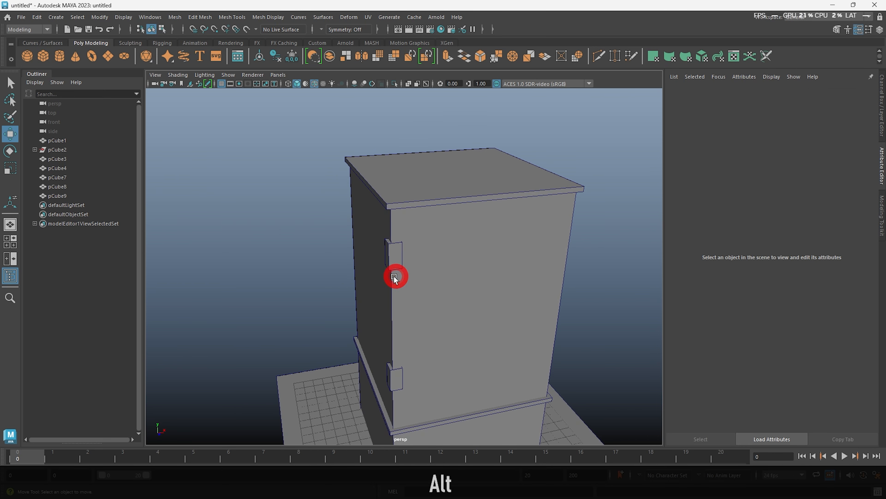
Duplicate the upper corner block and scale the copy into a narrow vertical slat under the roof edge beside the corner
left_click(394, 256)
right_click_drag(395, 257, 433, 301, "alt")
middle_click_drag(419, 244, 416, 276, "alt")
left_click_drag(434, 259, 456, 256, "shift")
left_click_drag(419, 224, 422, 164)
mouse_move(457, 266)
left_mouse_down("alt")
mouse_move(451, 253)
mouse_move(454, 260)
left_mouse_up("alt")
key("r")
left_click_drag(458, 262, 398, 264)
key("w")
key("r")
key("w")
left_click_drag(367, 221, 489, 312)
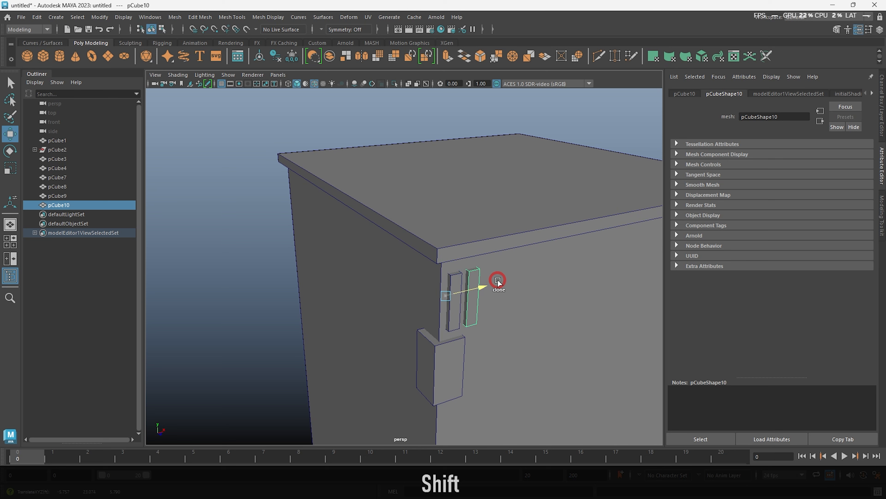
Try repeating the slat copies along the front wall and undo them
key("shift+d")
key("shift+d")
key("shift+d")
key("shift+d")
left_click_drag(498, 281, 489, 284, "shift")
key("z")
key("z")
key("z")
key("z")
key("z")
Repeat the spaced duplication of the slat until the row spans the full width of the front wall under the roof
key("shift+d")
key("shift+d")
key("shift+d")
key("shift+d")
key("shift+d")
key("shift+d")
key("shift+d")
key("shift+d")
key("shift+d")
key("shift+d")
key("shift+d")
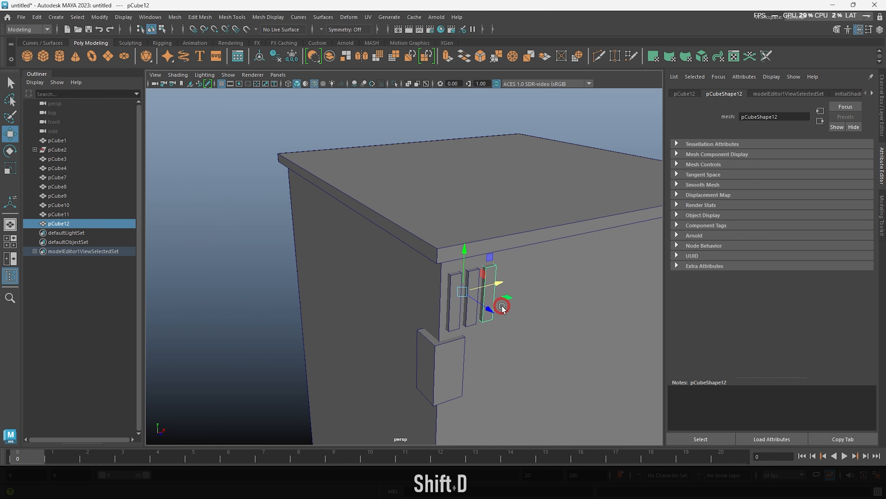
left_click_drag(522, 316, 362, 340, "alt")
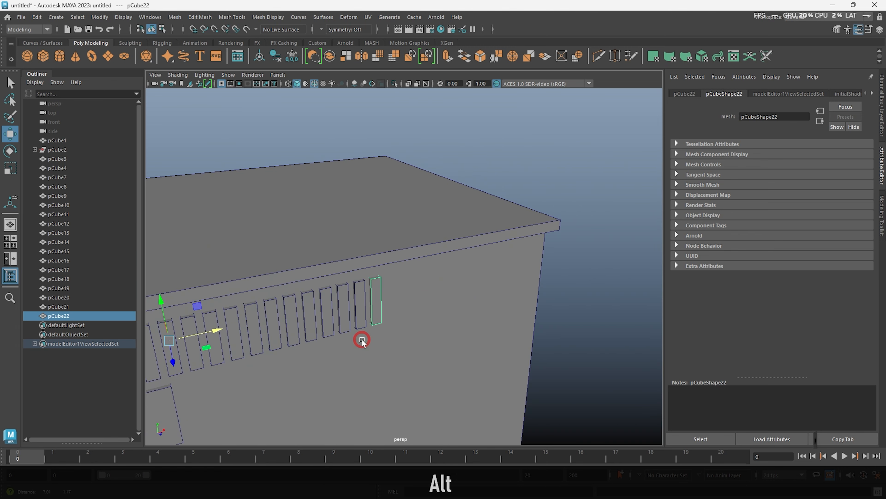
key("shift+d")
key("shift+d")
key("shift+d")
key("shift+d")
key("shift+d")
key("shift+d")
key("shift+d")
key("shift+d")
key("shift+d")
key("shift+d")
key("shift+d")
key("shift+d")
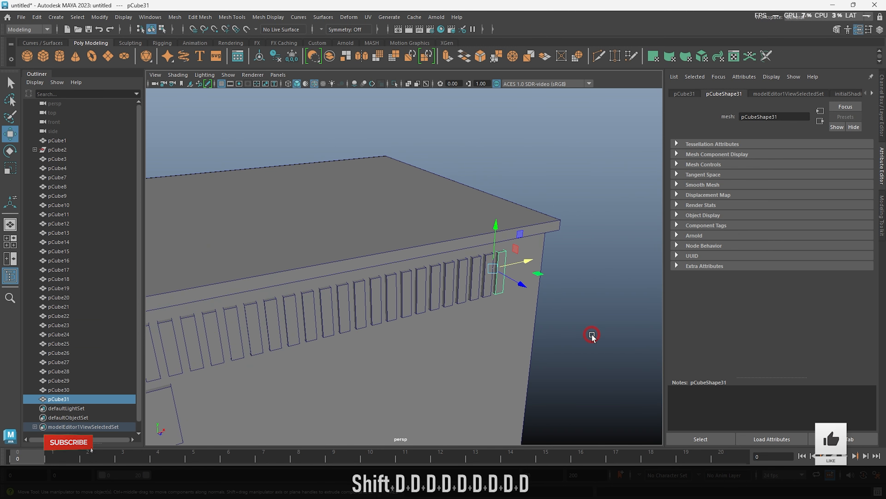
Combine all the slats into one object, center its pivot, freeze its transformations and delete its history
left_click_drag(591, 335, 449, 318, "alt")
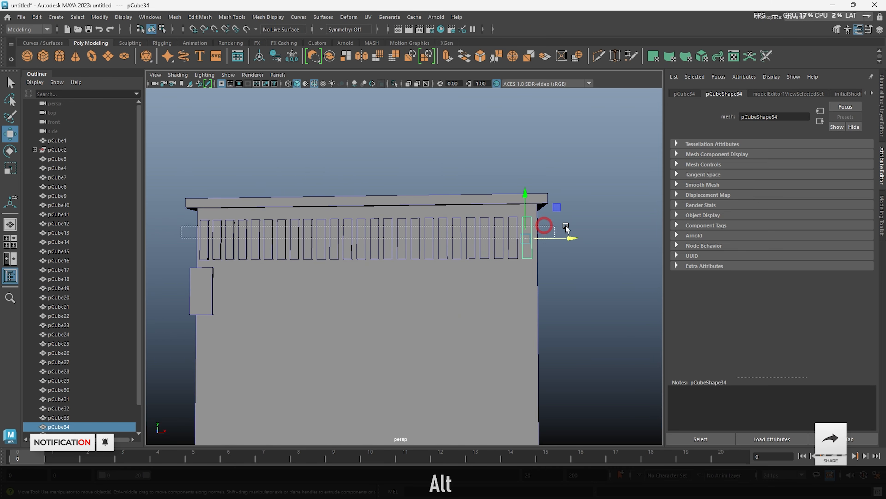
left_click_drag(529, 227, 530, 230)
left_click_drag(540, 331, 436, 195, "alt")
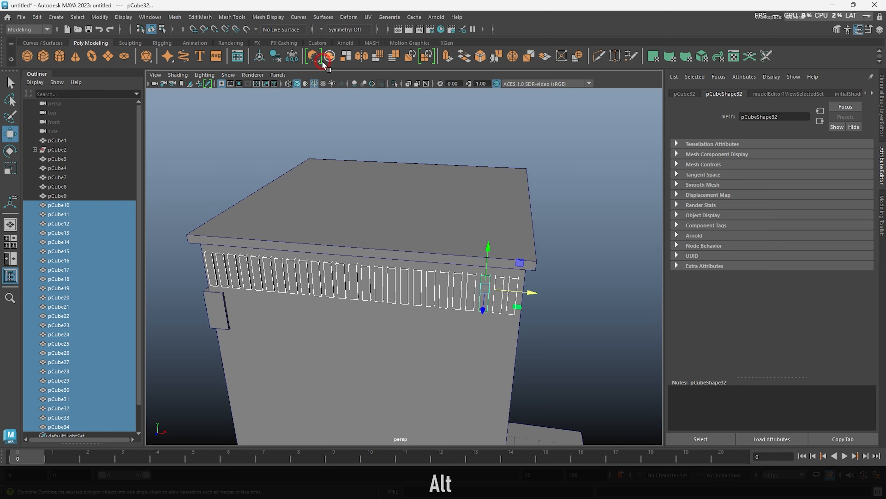
left_click(276, 56)
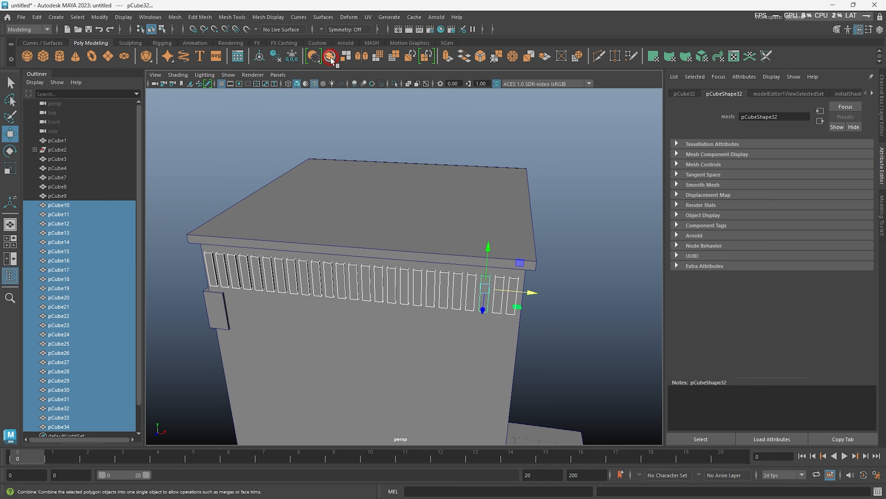
left_click(311, 57)
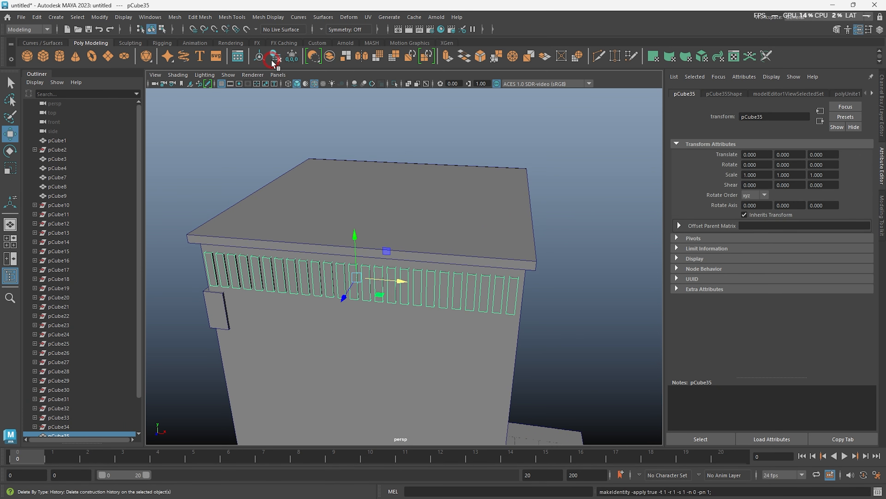
left_click(260, 57)
Duplicate the combined slat row across to the opposite wall under the roof edge
left_click_drag(580, 299, 303, 286, "alt")
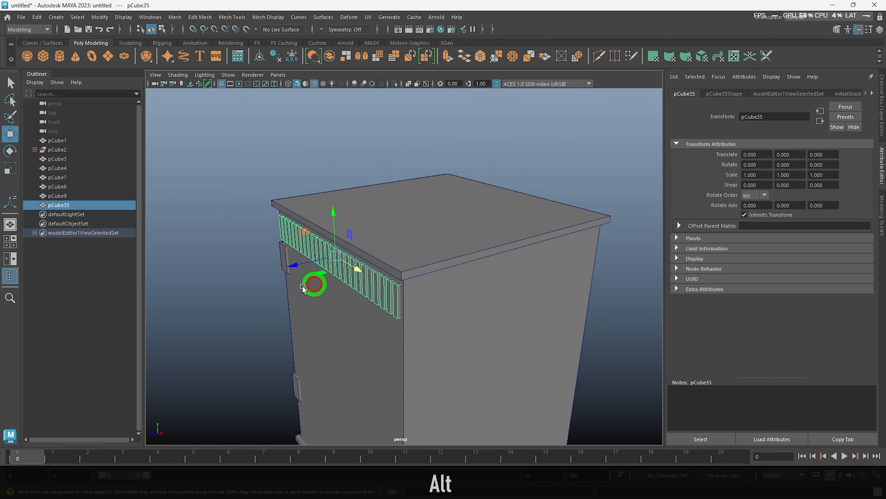
left_click_drag(385, 241, 421, 229, "shift")
left_click_drag(461, 309, 352, 329, "alt")
middle_click_drag(620, 372, 632, 381)
left_click(624, 350)
left_click_drag(617, 344, 531, 321, "alt")
Duplicate the slat row again, rotate the copy -90 degrees about Y and fit it under the roof on the adjoining side wall
left_click(492, 272)
mouse_move(487, 245)
left_mouse_down("shift")
mouse_move(445, 235)
mouse_move(357, 271)
mouse_move(331, 271)
mouse_move(475, 287)
mouse_move(484, 278)
mouse_move(397, 279)
left_mouse_up("shift")
key("w")
key("e")
key("j")
key("w")
left_click_drag(356, 301, 444, 294, "alt")
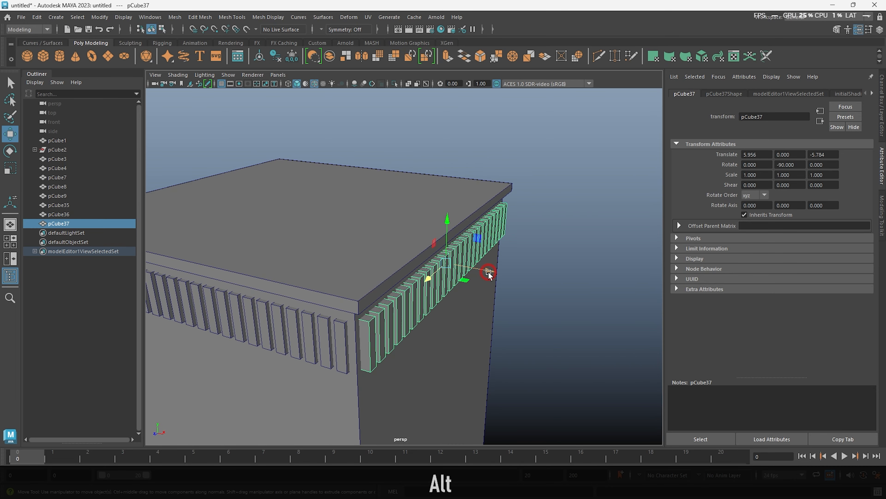
left_click_drag(489, 274, 484, 272)
left_click(558, 287)
scroll(548, 287, "down", 3)
left_click_drag(548, 287, 556, 277, "alt")
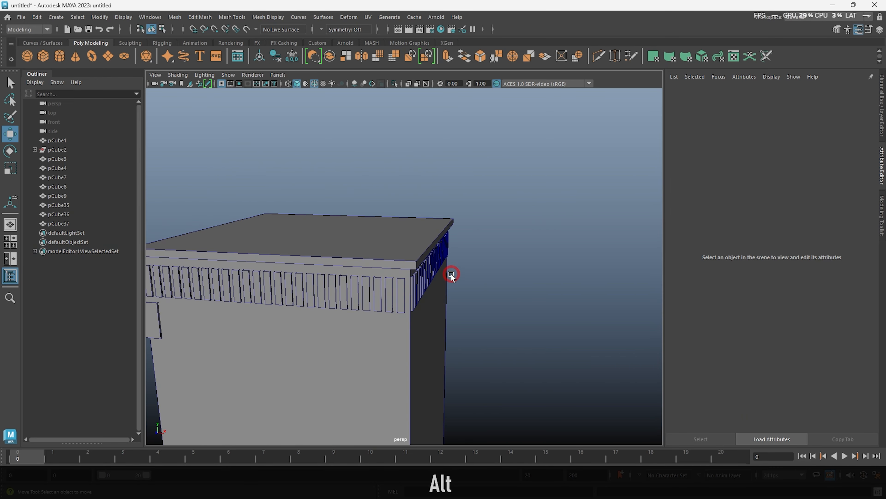
Duplicate the rotated slat row and fit the copy under the roof on the opposite side wall
left_click(424, 272)
left_click_drag(468, 265, 311, 259, "shift")
middle_click_drag(387, 293, 608, 294, "alt")
left_click_drag(520, 314, 576, 311, "alt")
left_click_drag(532, 224, 488, 227)
Raise the roof slab a little above the building's upper walls
scroll(527, 336, "up", 4)
mouse_move(527, 336)
left_mouse_down("alt")
mouse_move(447, 390)
mouse_move(365, 285)
mouse_move(339, 273)
mouse_move(391, 280)
left_mouse_up("alt")
scroll(365, 286, "down", 5)
left_click(365, 286)
scroll(391, 280, "up", 3)
right_click_drag(390, 280, 391, 231, "alt")
left_click(418, 238)
left_click_drag(418, 239, 480, 300, "alt")
left_click_drag(432, 249, 429, 214)
left_click(471, 180)
Extrude the top of the upper walls upward to meet the raised roof slab
left_click(434, 296)
right_click_drag(505, 246, 517, 216)
double_click(481, 300)
left_click_drag(432, 246, 429, 215, "shift")
left_click(415, 204)
left_click_drag(415, 204, 503, 344, "alt")
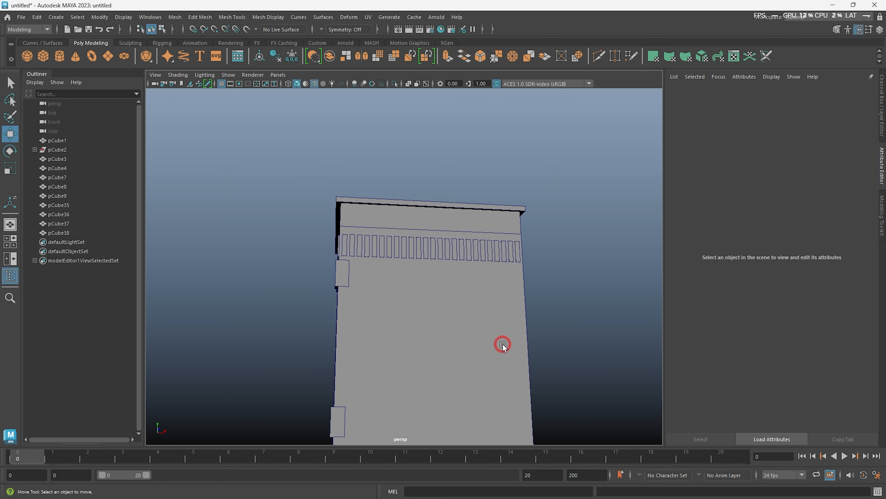
Examine the building from several sides, from the ground storey up to the slat rows under the roof
left_click_drag(458, 261, 502, 279, "alt")
scroll(502, 278, "down", 5)
left_click_drag(397, 254, 514, 239, "alt")
scroll(513, 239, "up", 4)
left_click_drag(434, 311, 418, 408, "alt")
left_click(418, 407)
scroll(529, 338, "down", 4)
left_click_drag(523, 337, 321, 322, "alt")
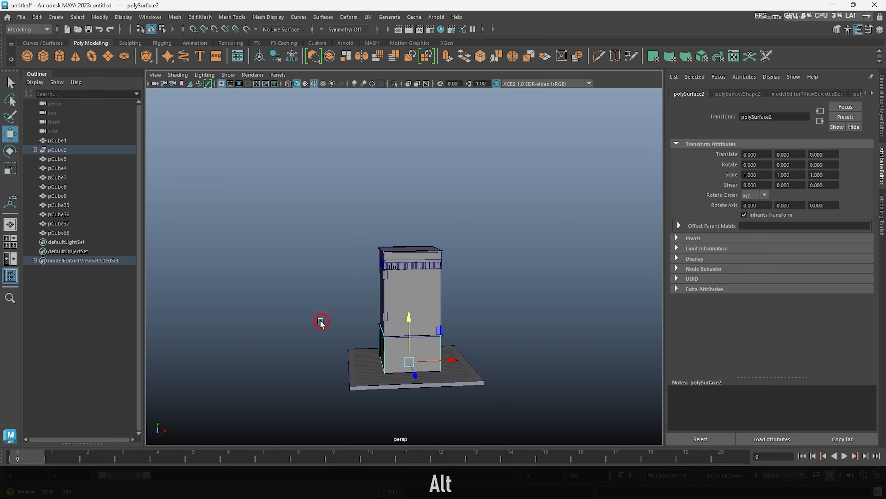
scroll(401, 336, "up", 4)
left_click_drag(384, 335, 451, 387, "alt")
scroll(458, 384, "up", 4)
middle_click_drag(458, 391, 465, 326, "alt")
mouse_move(439, 187)
middle_mouse_down("alt")
mouse_move(454, 302)
mouse_move(471, 304)
middle_mouse_up("alt")
left_click_drag(401, 129, 366, 134, "alt")
scroll(407, 136, "up", 2)
middle_click_drag(410, 138, 420, 281, "alt")
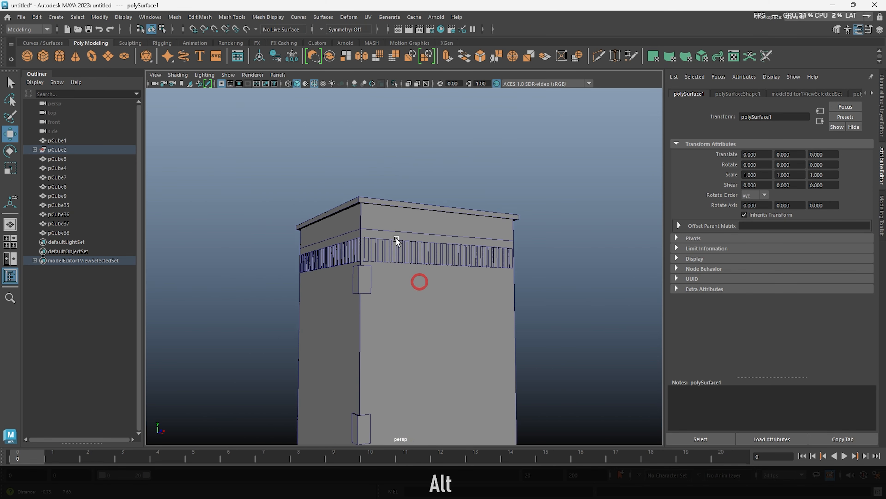
Select the roof slab's top faces and move them up slightly to thicken the slab
scroll(398, 243, "up", 3)
left_click_drag(428, 269, 399, 222, "alt")
left_click(434, 196)
left_click_drag(475, 171, 481, 150, "shift")
right_click_drag(440, 178, 453, 156)
left_click(453, 155)
left_click_drag(406, 216, 444, 242, "alt")
left_click(370, 159)
right_click_drag(408, 194, 406, 217)
left_click(407, 218)
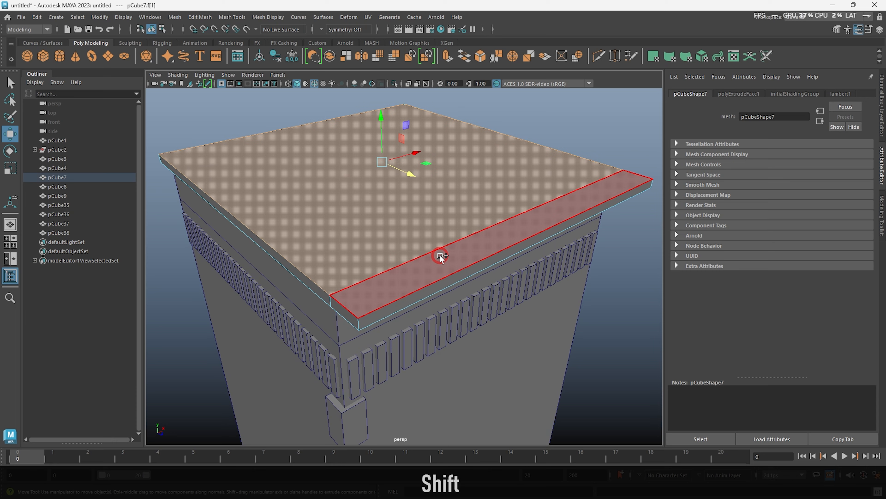
left_click(440, 256, "shift")
left_click_drag(393, 128, 393, 116)
key("alt+d")
left_click_drag(445, 335, 429, 242, "alt")
scroll(431, 242, "down", 4)
right_click_drag(430, 242, 358, 266, "alt")
middle_click_drag(358, 266, 350, 194, "alt")
right_click_drag(351, 194, 441, 323, "alt")
middle_click_drag(441, 323, 437, 251, "alt")
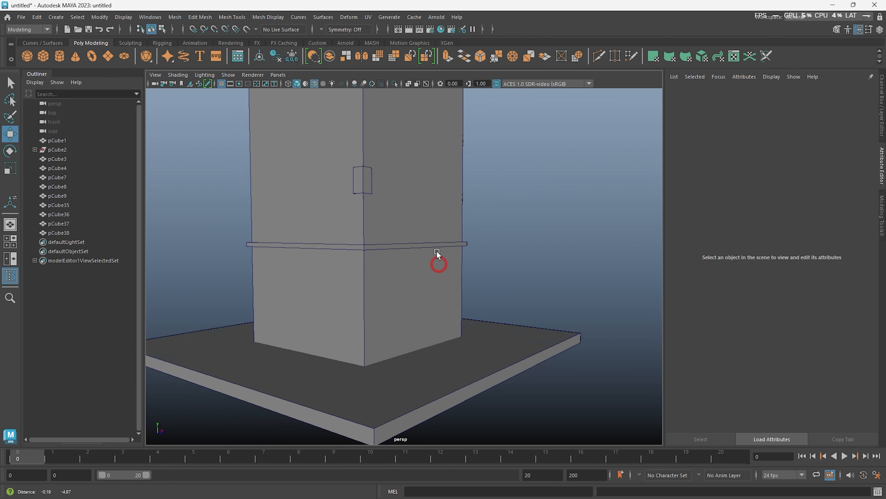
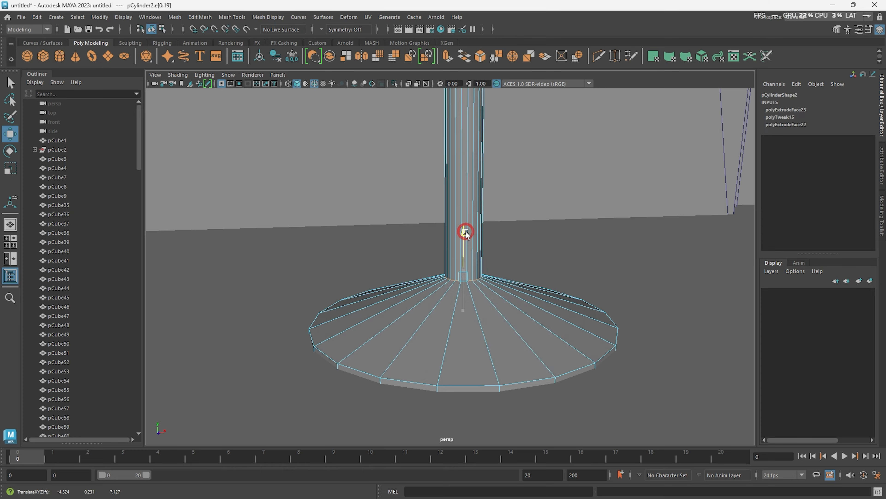
Adjust the edge loop where the table's stem meets its base and shift the table's lower part down slightly
left_click_drag(423, 113, 423, 107)
key("alt+d")
scroll(429, 140, "down", 2)
middle_click_drag(431, 138, 423, 278, "alt")
left_click(422, 278)
left_click_drag(418, 184, 418, 190)
key("alt+d")
Select the round tabletop and its stand, clear their history and combine them into one object
scroll(418, 196, "down", 5)
left_click_drag(418, 195, 445, 229, "alt")
right_click_drag(445, 230, 548, 387, "alt")
left_click(435, 288)
left_click(457, 133, "shift")
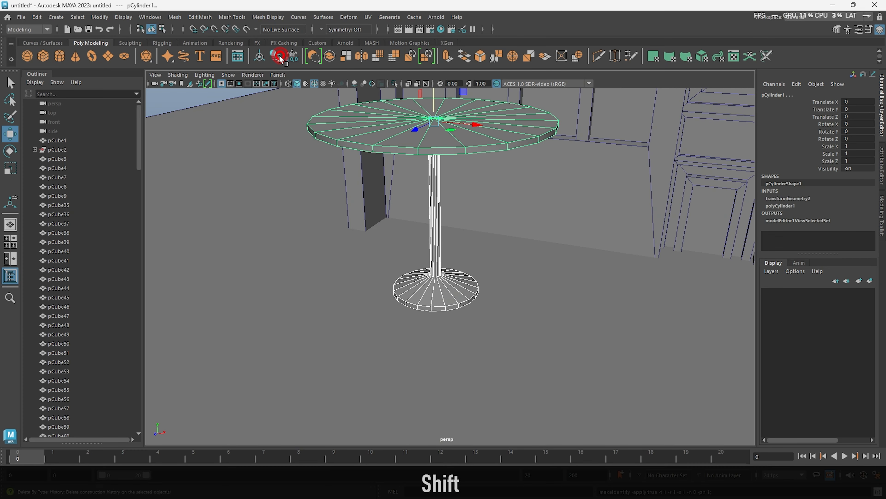
left_click(330, 56)
scroll(113, 276, "down", 20)
key("alt+d")
Create a polygon cylinder, scale it down and place it on the ground in front of the facade
scroll(425, 244, "down", 10)
left_click_drag(425, 244, 482, 293, "alt")
right_click_drag(482, 294, 556, 301, "alt")
right_click_drag(555, 301, 510, 304, "shift")
key("w")
left_click_drag(477, 294, 489, 352)
key("r")
right_click_drag(419, 279, 461, 289, "alt")
left_click_drag(412, 281, 387, 282)
key("w")
left_click_drag(412, 241, 412, 224)
Select the new cylinder's top and bottom cap faces and delete them
left_click_drag(419, 230, 509, 286, "alt")
right_click_drag(508, 286, 590, 337, "alt")
middle_click_drag(572, 321, 488, 343, "alt")
right_click_drag(489, 286, 488, 325)
left_click_drag(422, 199, 566, 360)
left_click_drag(499, 314, 549, 245, "alt")
left_click_drag(356, 150, 569, 188, "ctrl")
key("Delete")
Enlarge the open cylinder's bottom edge loop and adjust its height to form a flared base
left_click_drag(436, 216, 501, 259, "alt")
right_click_drag(501, 260, 516, 292, "alt")
key("4")
double_click(517, 291)
key("5")
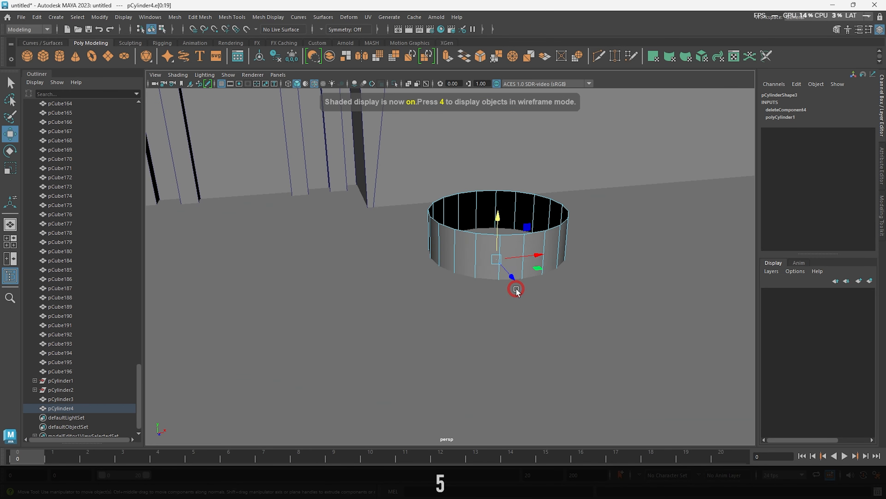
key("r")
left_click_drag(496, 260, 535, 281)
key("w")
mouse_move(500, 221)
left_mouse_down()
mouse_move(501, 212)
mouse_move(493, 294)
left_mouse_up()
key("r")
key("alt+shift+d")
Select the flared base's upper edge loop and lower it slightly
right_click_drag(492, 293, 449, 289, "alt")
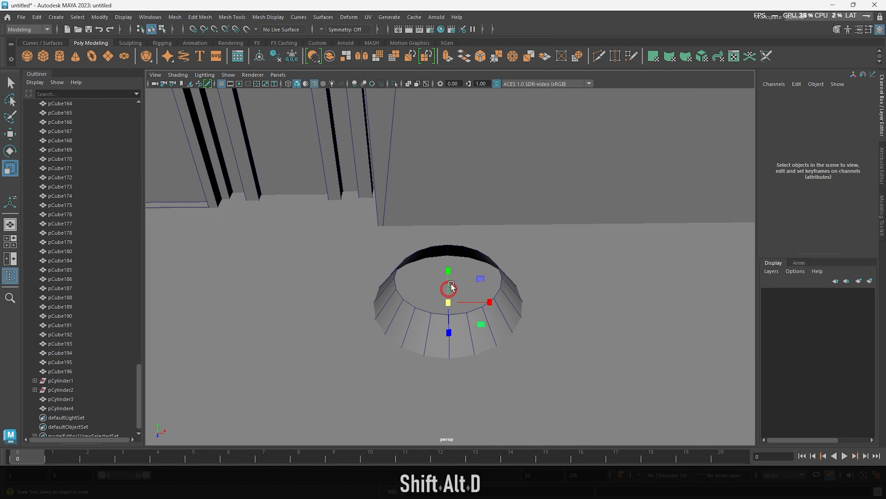
left_click_drag(449, 289, 452, 198, "alt")
double_click(451, 198)
key("w")
left_click_drag(463, 152, 464, 158)
left_click_drag(464, 158, 455, 245, "alt")
Extrude the upper edge loop upward from the flared base to form the bollard's tall shaft
key("w")
left_click_drag(476, 207, 477, 168, "shift")
left_click_drag(545, 398, 562, 354, "alt")
left_click_drag(469, 145, 470, 82)
left_click_drag(562, 349, 580, 307, "alt")
middle_click_drag(580, 307, 568, 340, "alt")
right_click_drag(568, 341, 583, 355, "alt")
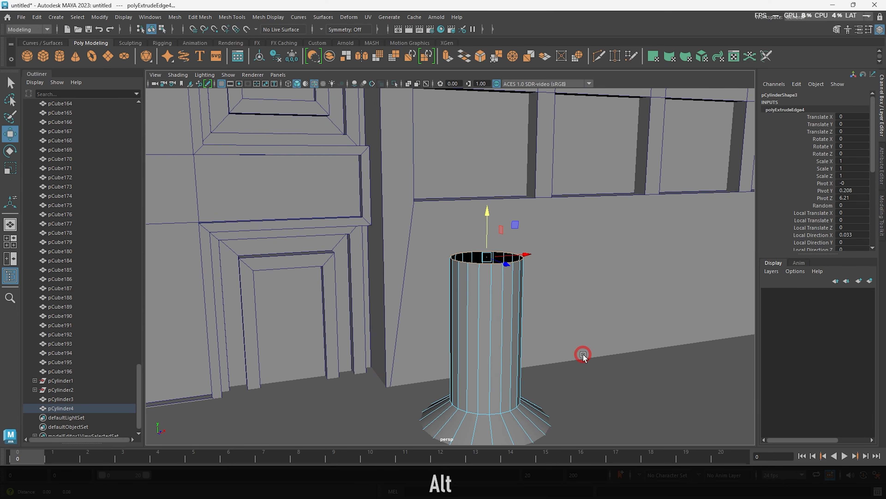
left_click_drag(487, 212, 487, 180)
Extrude the shaft's top edge loop outward and raise the new loop slightly
key("r")
left_click_drag(489, 227, 511, 226, "shift")
key("w")
left_click_drag(487, 187, 487, 178)
middle_click_drag(489, 181, 485, 241, "alt")
right_click_drag(485, 241, 519, 246, "alt")
left_click_drag(518, 245, 497, 272, "alt")
Extrude the loop outward again to widen the bollard's head, then extrude another section upward
key("r")
left_click_drag(457, 297, 479, 299, "shift")
key("w")
mouse_move(458, 258)
left_mouse_down()
mouse_move(457, 213)
mouse_move(469, 257)
left_mouse_up()
key("w")
mouse_move(457, 218)
left_mouse_down("shift")
mouse_move(458, 174)
mouse_move(448, 210)
left_mouse_up("shift")
key("r")
right_click_drag(457, 241, 495, 263, "alt")
middle_click_drag(495, 263, 479, 286, "alt")
Extrude and scale the remaining top loops inward to round off and close the bollard's head
left_click_drag(466, 226, 467, 155, "shift")
key("w")
right_click_drag(467, 154, 492, 183, "alt")
key("r")
mouse_move(483, 160)
left_mouse_down("shift")
mouse_move(467, 164)
mouse_move(485, 145)
mouse_move(480, 166)
left_mouse_up("shift")
key("w")
key("r")
left_click_drag(461, 264, 420, 267, "shift")
right_click_drag(506, 259, 498, 303, "shift")
left_click(485, 273)
Finish editing the bollard's head and add a new polygon cube to the scene
right_click_drag(487, 271, 605, 291, "shift")
key("alt+d")
left_click(432, 289)
key("alt+d")
middle_click_drag(605, 291, 402, 181, "alt")
right_click_drag(401, 182, 462, 185, "alt")
left_click_drag(462, 185, 445, 204, "alt")
key("w")
right_click_drag(445, 204, 400, 212, "alt")
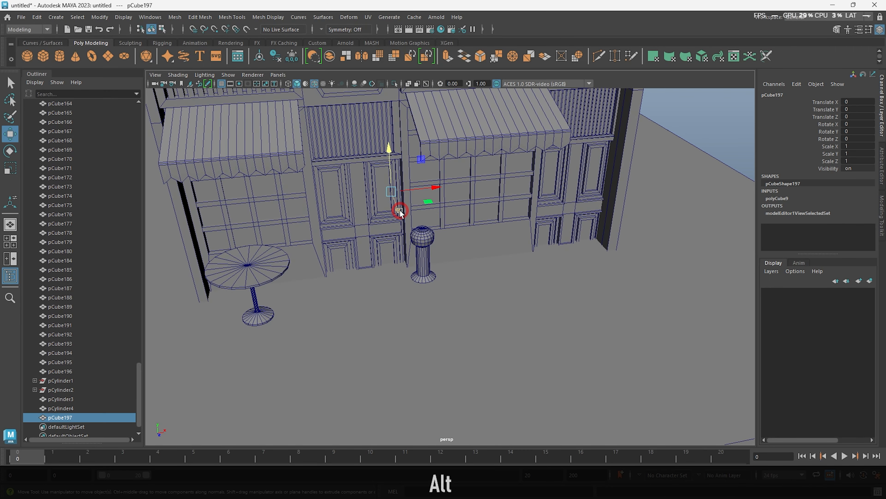
Move the new cube to the ground beside the bollard and scale it down for a small stand's top
left_click_drag(400, 212, 417, 290)
right_click_drag(417, 290, 448, 310, "alt")
left_click_drag(448, 314, 406, 309)
key("r")
key("w")
left_click_drag(454, 274, 372, 190)
key("r")
key("w")
left_click(372, 190)
mouse_move(313, 274)
left_mouse_down()
mouse_move(328, 267)
mouse_move(655, 326)
mouse_move(442, 297)
mouse_move(313, 414)
mouse_move(459, 358)
mouse_move(459, 333)
mouse_move(424, 328)
left_mouse_up()
left_click(426, 288)
right_click_drag(424, 329, 450, 314, "alt")
Duplicate the block downward, shrink the copy into a thin leg and place it under the stand's top
left_click_drag(439, 161, 441, 183, "shift")
key("r")
left_click_drag(478, 225, 388, 141)
key("w")
left_click_drag(430, 202, 370, 235, "alt")
key("r")
key("w")
left_click_drag(382, 200, 497, 318)
key("r")
key("w")
left_click_drag(415, 224, 418, 259)
key("r")
key("w")
Align the leg with the stand's edge and duplicate it across to the opposite side
left_click_drag(461, 301, 504, 345, "alt")
left_click_drag(504, 345, 553, 346, "alt")
left_click_drag(363, 280, 425, 283)
left_click_drag(425, 283, 482, 391, "alt")
left_click_drag(443, 366, 141, 372, "shift")
left_click(489, 349, "shift")
left_click_drag(488, 342, 483, 277, "alt")
Rotate a frame piece in snapped increments and duplicate it to extend the stand's base frame
left_click(408, 294)
key("e")
key("j")
mouse_move(473, 237)
left_mouse_down()
mouse_move(503, 284)
mouse_move(487, 259)
mouse_move(477, 291)
mouse_move(479, 260)
mouse_move(498, 260)
mouse_move(483, 275)
left_mouse_up()
key("r")
key("w")
left_click_drag(478, 276, 443, 309, "shift")
left_click_drag(407, 338, 407, 338, "shift")
Scale and reposition the remaining frame pieces to fit beneath the stand's top
mouse_move(408, 338)
left_mouse_down("alt")
mouse_move(375, 365)
mouse_move(518, 279)
left_mouse_up("alt")
key("r")
left_click(519, 280)
key("r")
key("w")
key("j")
left_click_drag(496, 312, 431, 430)
key("w")
scroll(503, 281, "up", 3)
left_click_drag(431, 430, 333, 322, "alt")
left_click(332, 323)
Shape a block on the stand into a planter by scaling and moving its faces so it tapers toward the base
scroll(455, 252, "down", 5)
left_click_drag(456, 251, 456, 285, "alt")
left_click(457, 311)
key("r")
right_click_drag(447, 310, 448, 336)
left_click(454, 301)
key("w")
left_click_drag(457, 271, 456, 217)
key("r")
left_click_drag(455, 241, 394, 216)
left_click(432, 296)
left_click_drag(432, 296, 401, 296)
key("w")
left_click_drag(428, 242, 442, 290)
key("alt+d")
left_click(442, 292)
Extrude the planter's top face inward for a rim and extrude it downward to hollow out the pot
left_click_drag(486, 314, 440, 334, "alt")
right_click_drag(455, 301, 458, 329)
left_click(450, 322)
key("r")
left_click_drag(444, 316, 431, 322, "shift")
key("w")
left_click_drag(444, 276, 415, 360, "shift")
key("r")
key("alt+d")
Examine the stand and planter beside the bollard from several angles and distances
left_click_drag(415, 315, 466, 352, "alt")
right_click_drag(465, 352, 328, 297, "alt")
left_click_drag(328, 297, 426, 216, "alt")
right_click_drag(426, 216, 300, 8, "alt")
right_click_drag(481, 250, 524, 220, "alt")
left_click_drag(524, 220, 479, 240, "alt")
right_click_drag(479, 240, 665, 428, "alt")
left_click_drag(546, 311, 526, 327, "alt")
right_click_drag(526, 327, 487, 250, "alt")
left_click_drag(487, 250, 503, 225, "alt")
right_click_drag(503, 226, 544, 280, "alt")
left_click_drag(545, 279, 442, 306, "alt")
right_click_drag(456, 266, 424, 257, "alt")
left_click_drag(424, 256, 430, 169, "alt")
right_click_drag(430, 168, 373, 123, "alt")
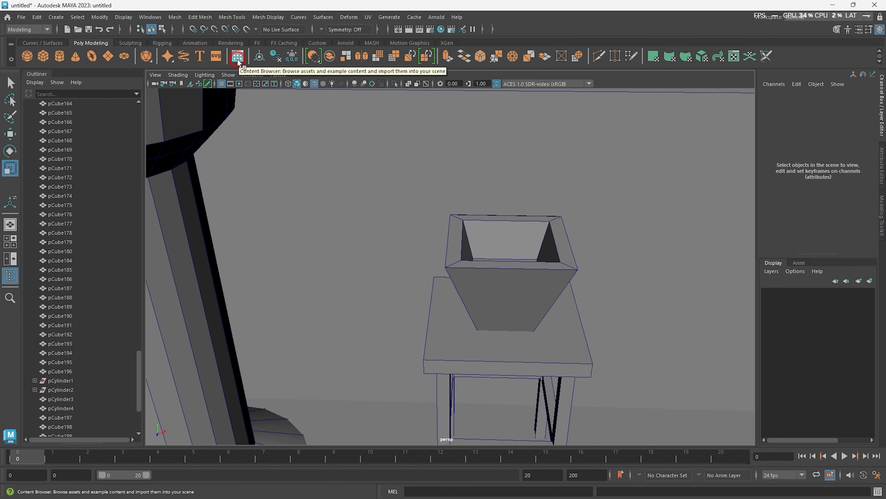
left_click(143, 17)
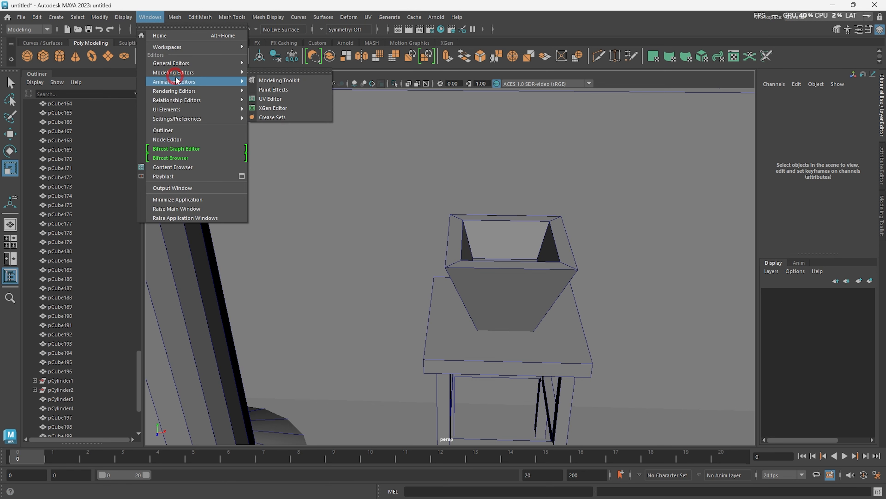
left_click(175, 48)
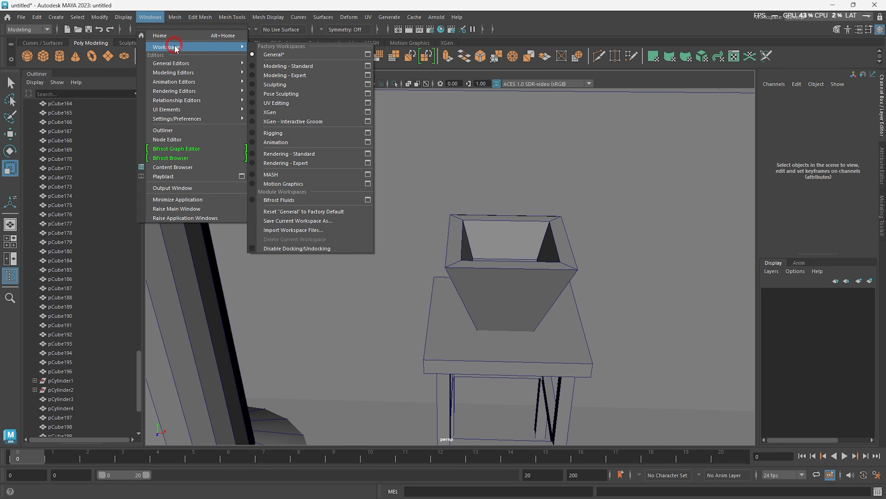
left_click(188, 118)
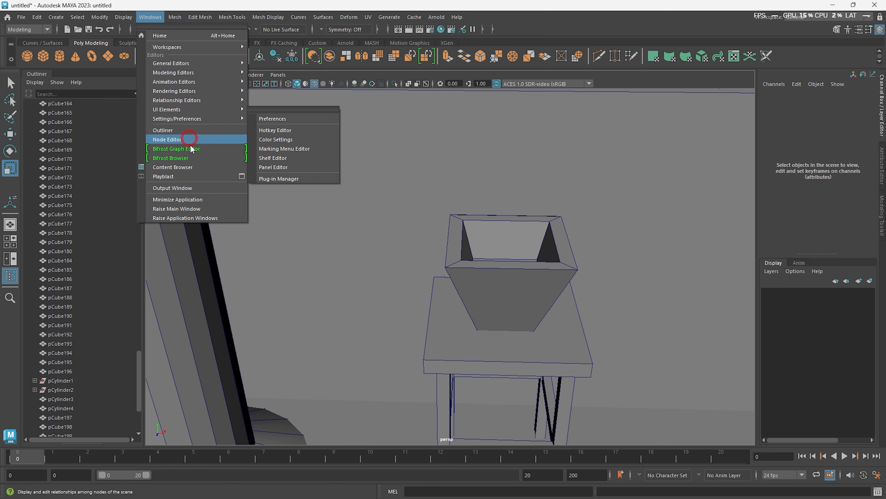
left_click(181, 121)
left_click(185, 102)
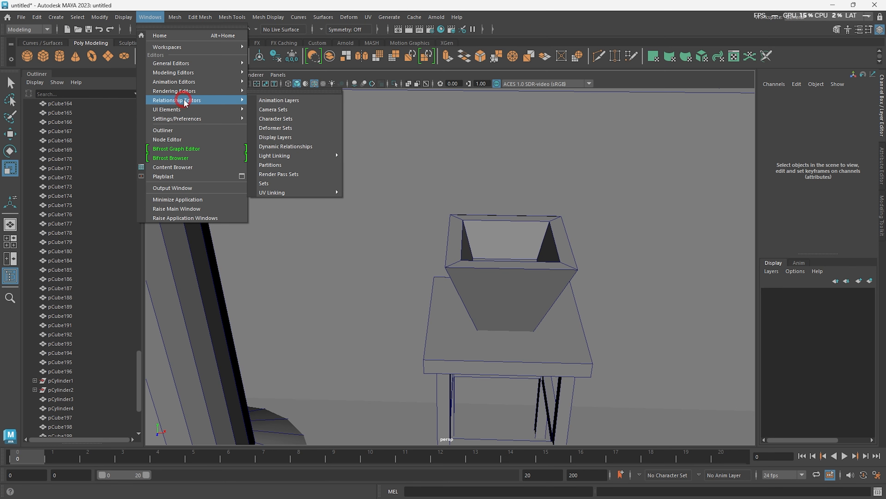
left_click(185, 73)
left_click(186, 82)
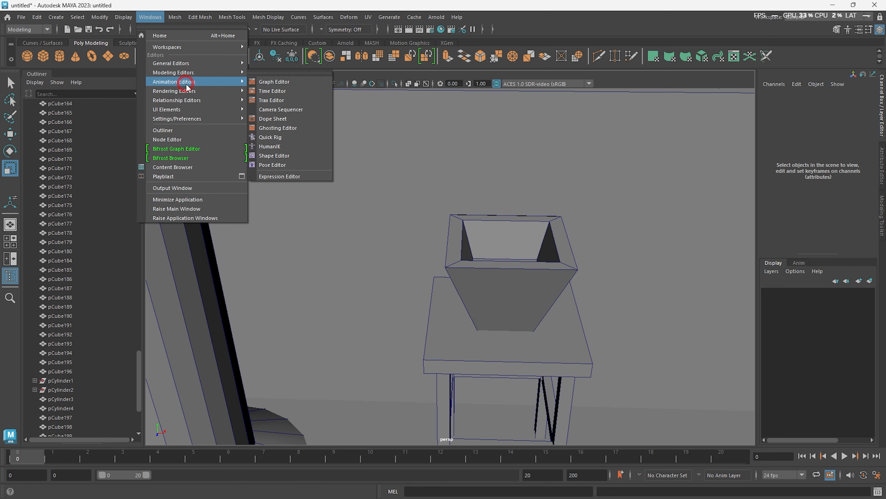
left_click(185, 91)
left_click(189, 101)
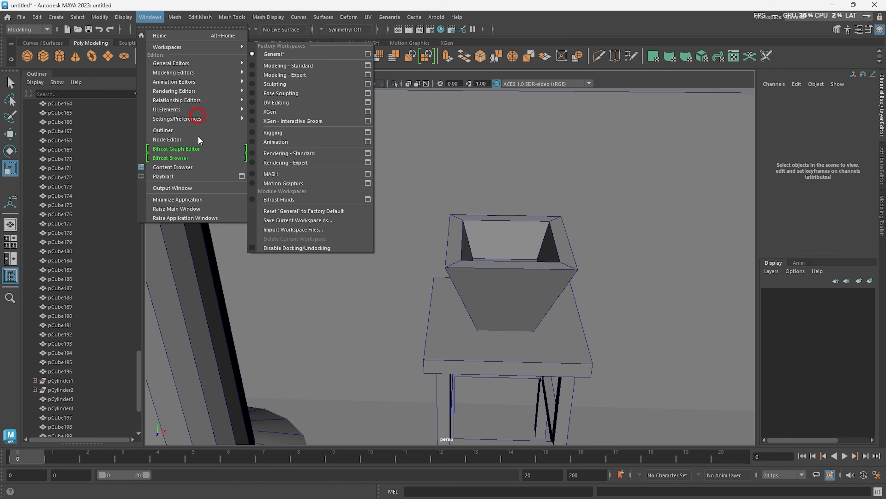
mouse_move(227, 63)
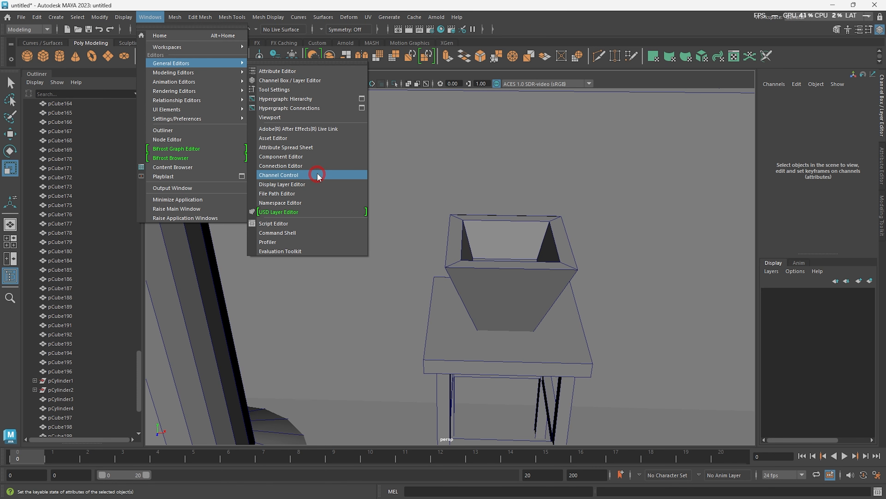
left_click(184, 64)
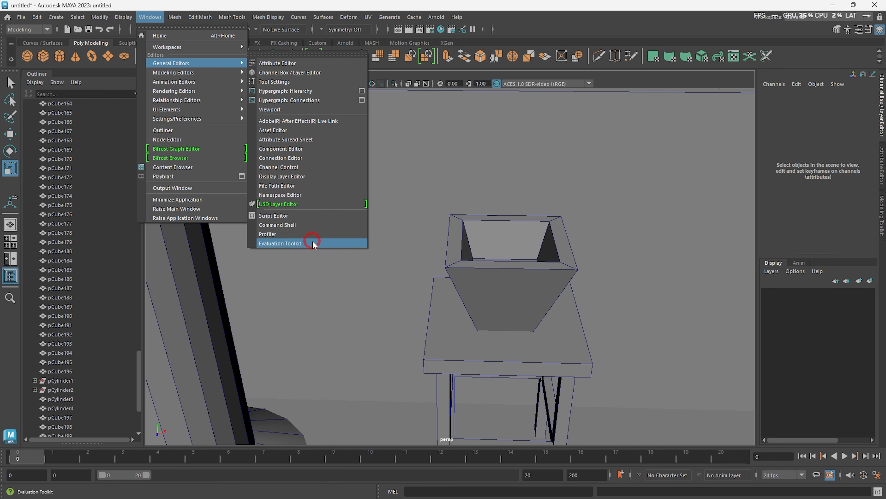
left_click(480, 158)
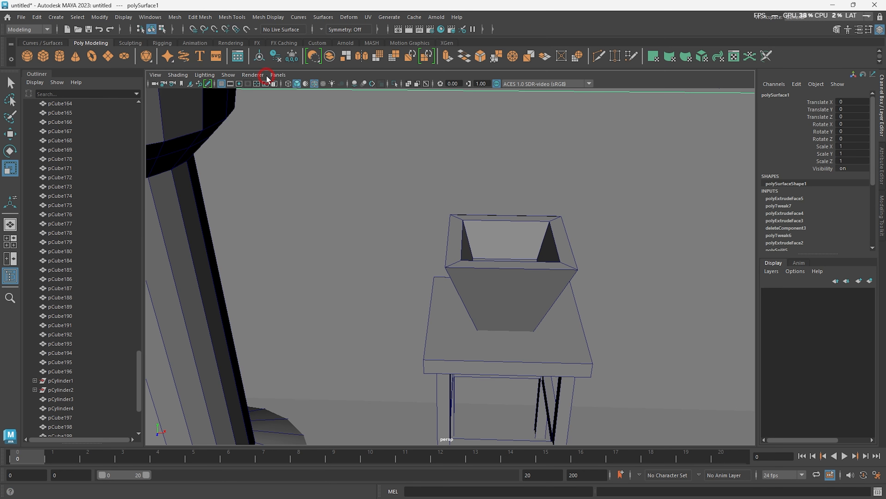
Open the Content Browser and show the PlantsMesh folder of the Paint Effects examples
left_click(238, 56)
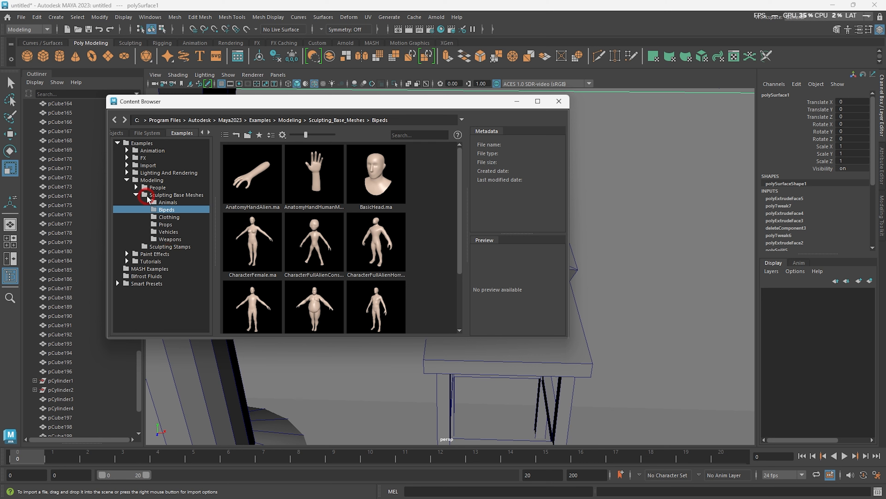
double_click(149, 181)
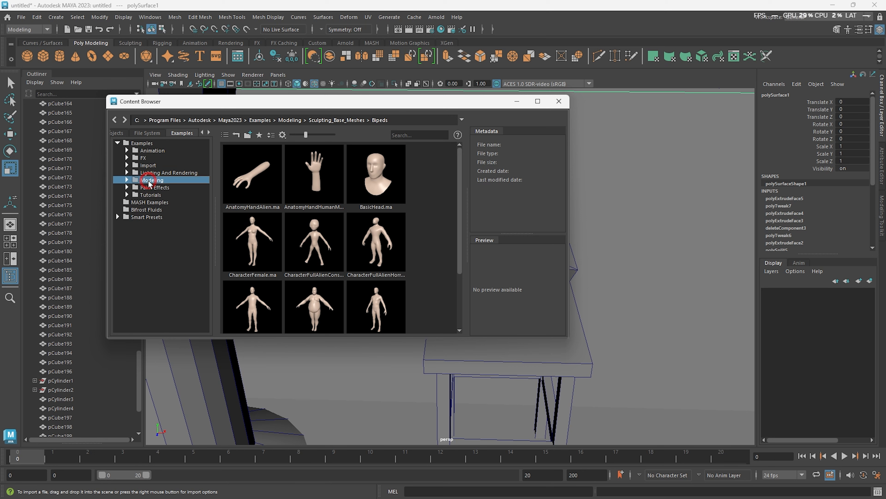
double_click(158, 188)
scroll(178, 296, "down", 4)
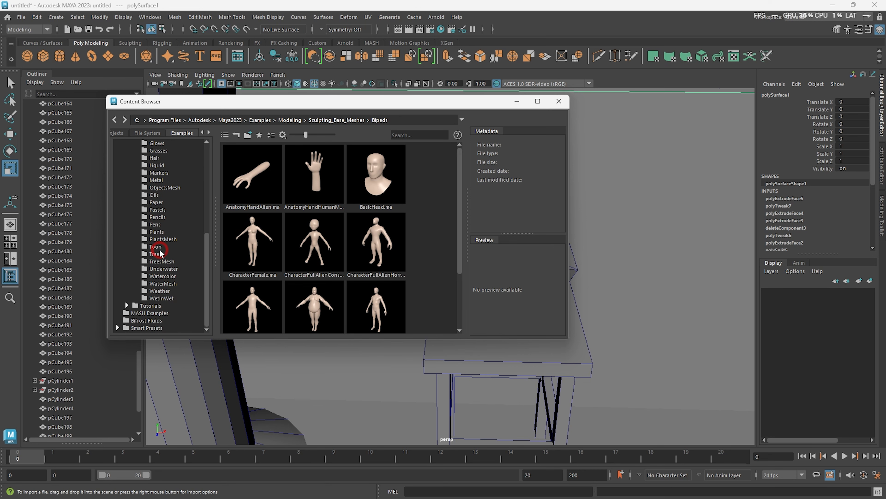
left_click(161, 254)
left_click(165, 239)
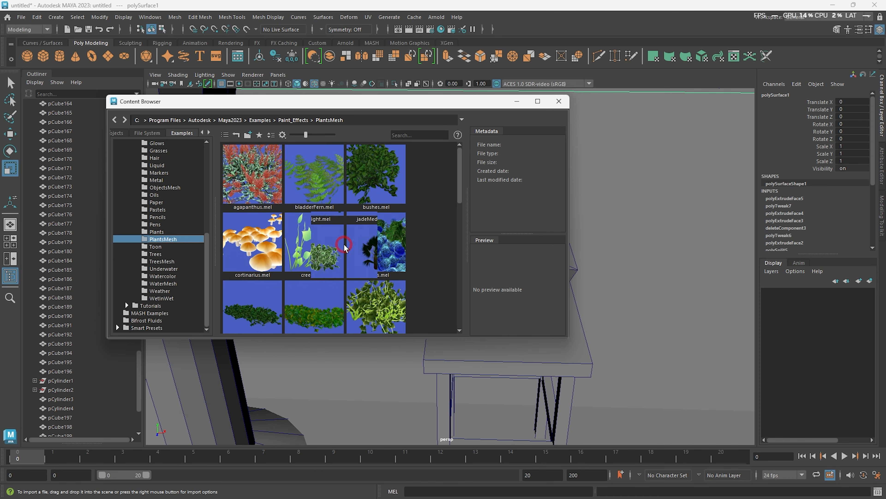
Load the rubberPlantPotted brush and minimise the Content Browser to expose the open ground beside the building
scroll(344, 246, "down", 5)
scroll(342, 257, "down", 5)
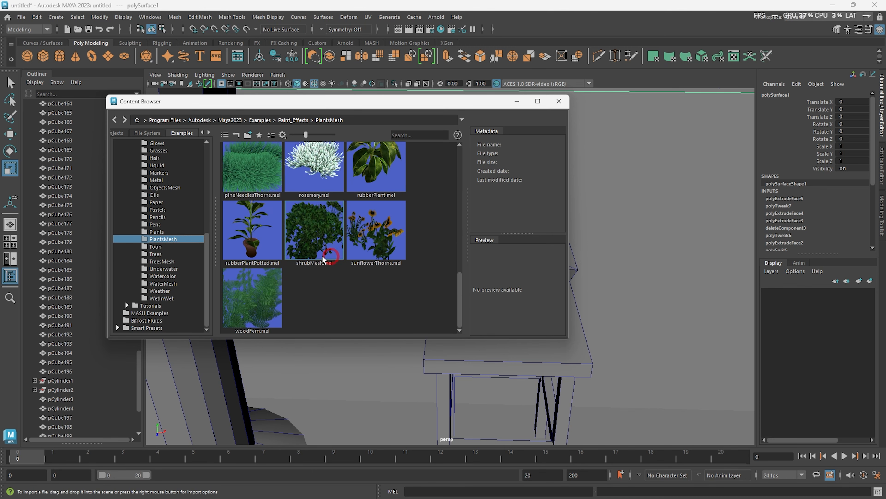
left_click(258, 238)
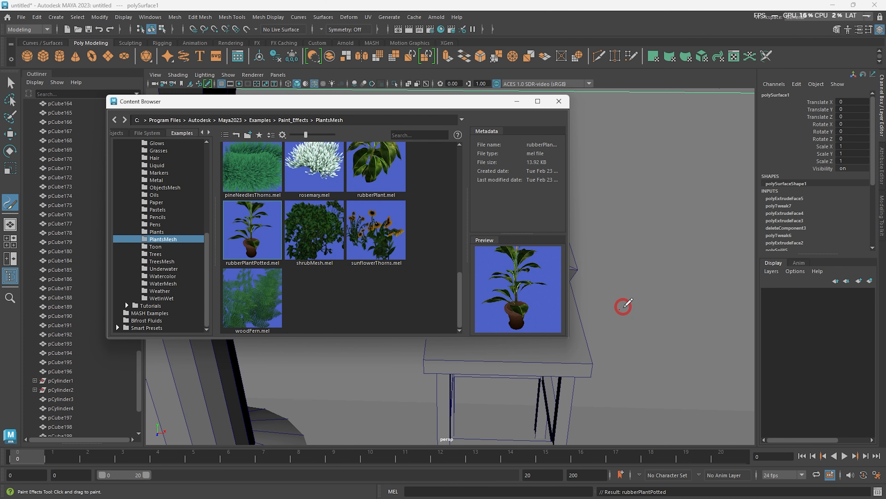
left_click(518, 102)
right_click_drag(455, 282, 223, 209, "alt")
left_click_drag(224, 209, 302, 215, "alt")
middle_click_drag(657, 321, 543, 266, "alt")
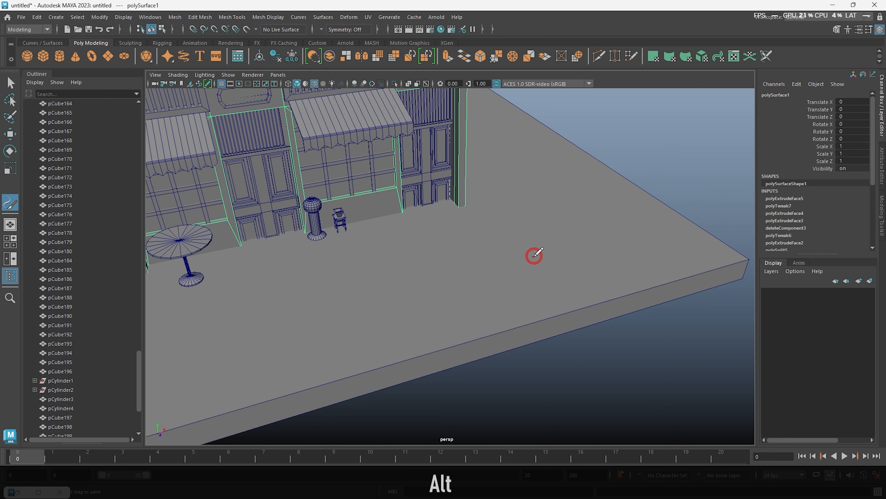
Paint a rubberPlantPotted stroke on the open ground beside the building and switch the viewport to wireframe display
left_click(547, 244)
right_click_drag(516, 239, 551, 288, "alt")
mouse_move(551, 288)
middle_mouse_down("alt")
mouse_move(502, 272)
mouse_move(493, 237)
middle_mouse_up("alt")
mouse_move(493, 237)
right_mouse_down("alt")
mouse_move(524, 286)
mouse_move(514, 277)
right_mouse_up("alt")
key("4")
Raise the rubber plant stroke about 5.13 units in Y and frame it in the view
left_click_drag(518, 228, 517, 259, "alt")
right_click_drag(516, 260, 453, 292, "alt")
left_click_drag(453, 292, 446, 303, "alt")
right_click_drag(449, 309, 541, 436, "alt")
left_click_drag(450, 307, 508, 354, "alt")
right_click_drag(529, 355, 498, 328, "alt")
left_click_drag(498, 328, 489, 326, "alt")
right_click_drag(439, 307, 600, 287, "alt")
left_click_drag(600, 287, 359, 276, "alt")
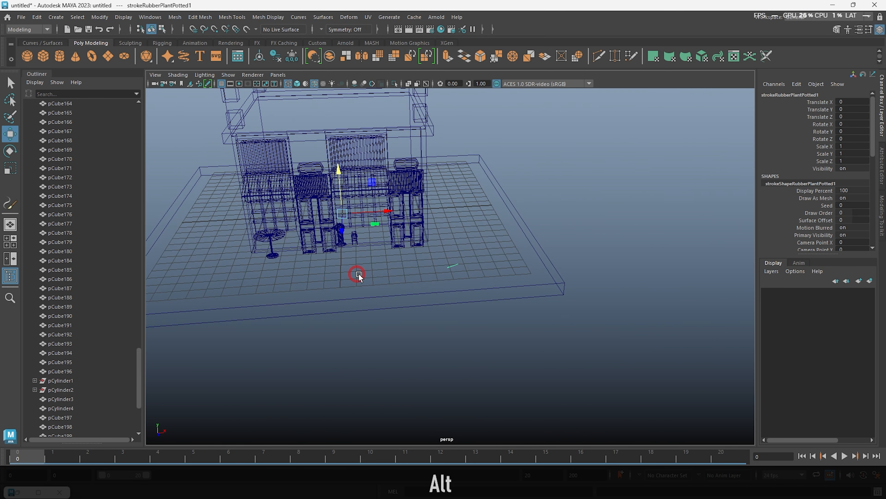
left_click_drag(342, 162, 346, 139)
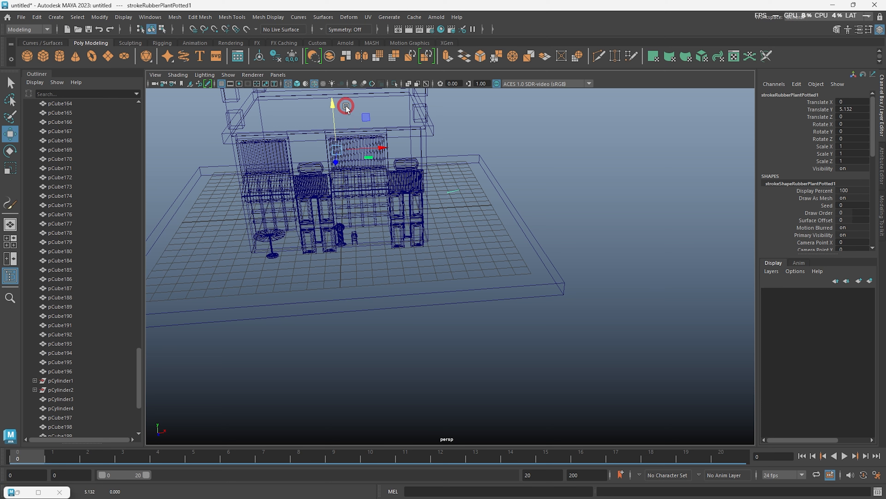
key("f")
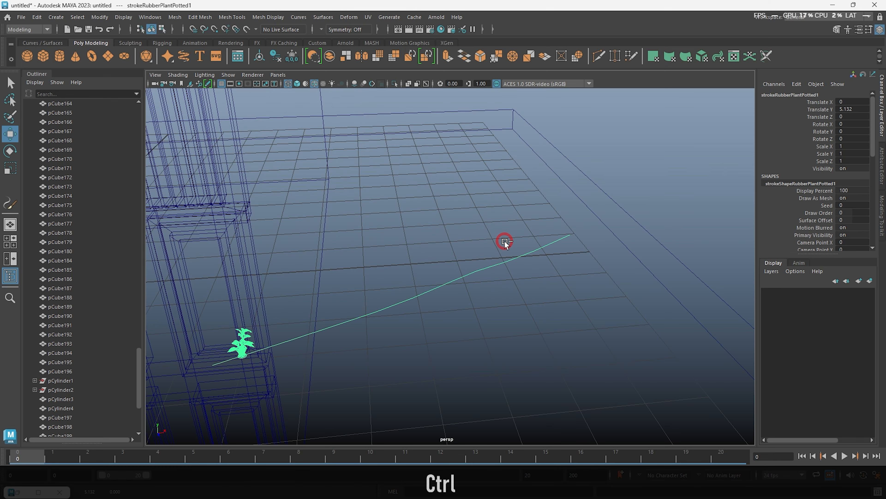
Isolate the rubber plant stroke in the viewport and bring the potted plant into close view
key("ctrl+1")
mouse_move(451, 251)
left_mouse_down("alt")
mouse_move(427, 244)
mouse_move(434, 242)
left_mouse_up("alt")
left_click(455, 260)
right_click_drag(394, 250, 434, 279, "alt")
middle_click_drag(435, 289, 451, 246, "alt")
right_click_drag(450, 266, 503, 289, "alt")
left_click_drag(461, 289, 542, 283, "alt")
left_click_drag(437, 239, 443, 250)
right_click_drag(423, 272, 474, 324, "alt")
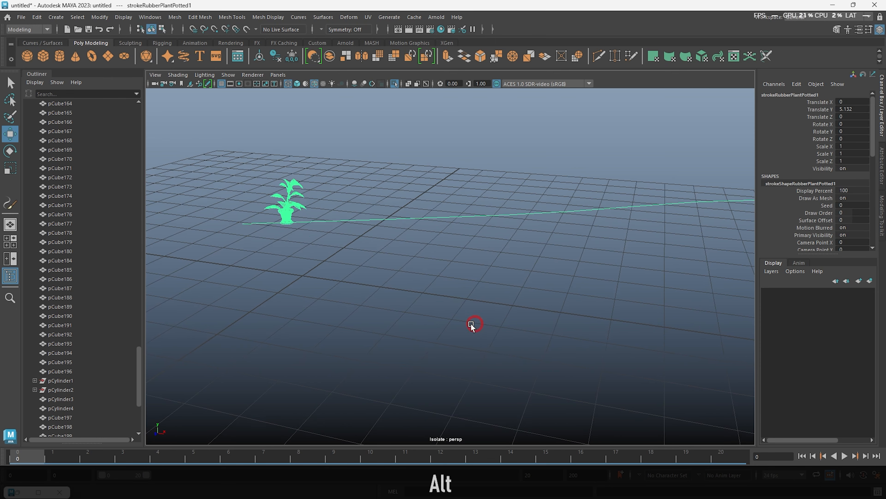
middle_click_drag(323, 132, 400, 174, "alt")
Delete the hidden curveRubberPlantPotted curve and select strokeRubberPlantPotted1
scroll(105, 391, "down", 5)
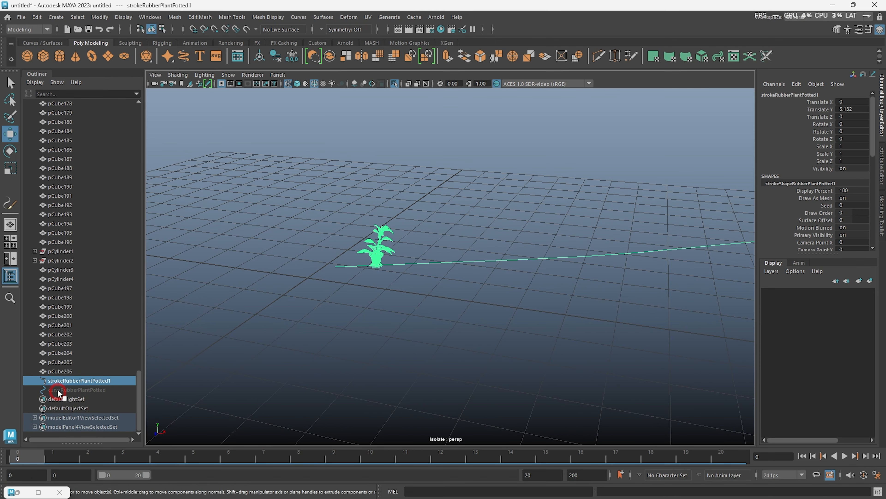
left_click(77, 390)
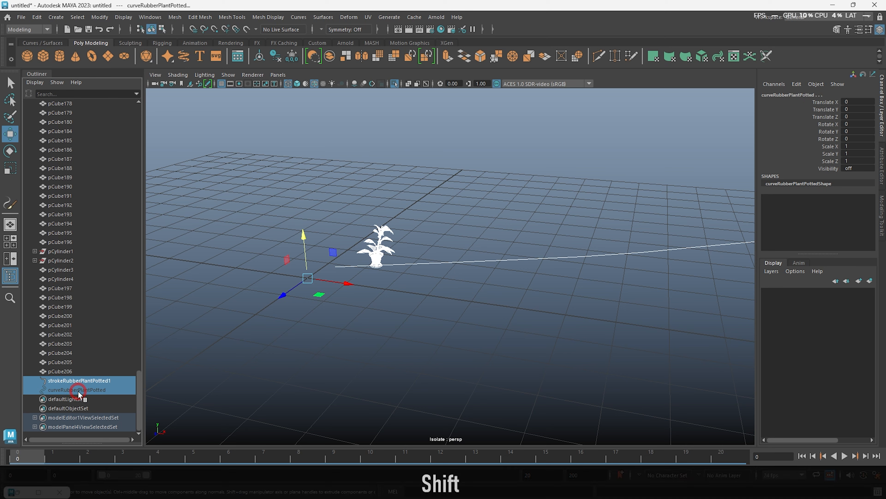
key("Delete")
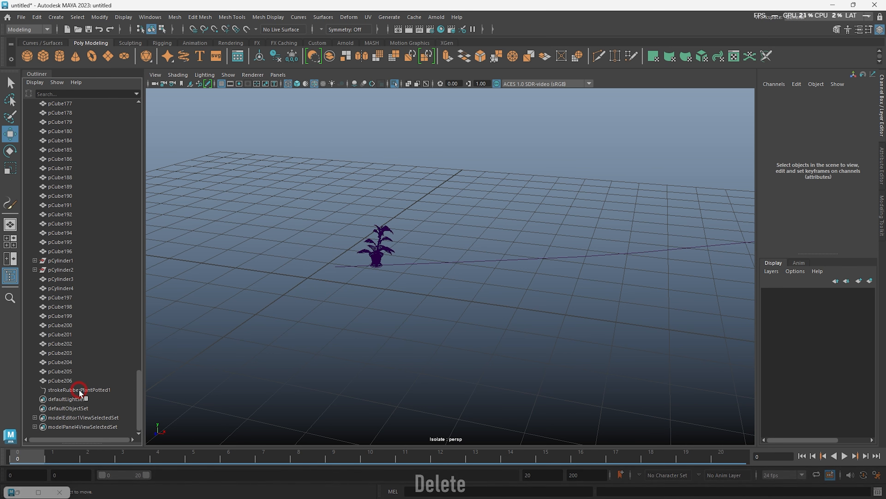
left_click(79, 390)
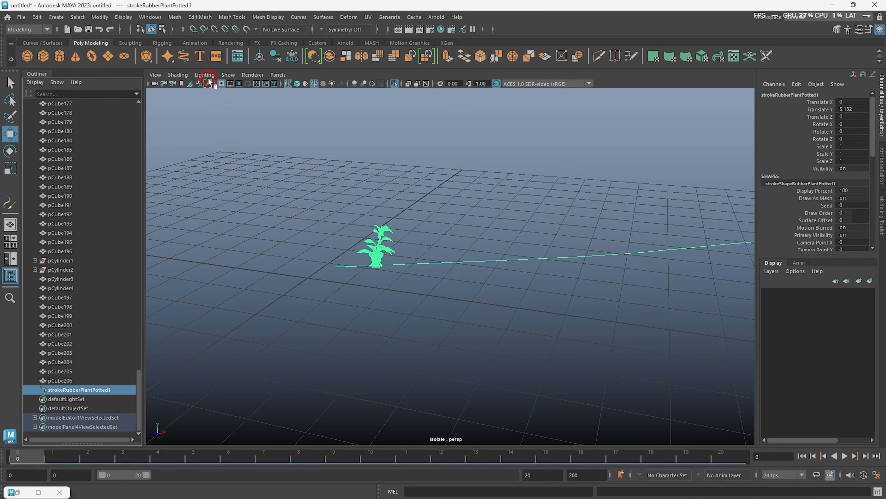
Show the potted plant shaded and convert its Paint Effects stroke to polygons
left_click_drag(336, 207, 552, 297, "alt")
middle_click_drag(552, 297, 489, 309, "alt")
right_click_drag(488, 309, 601, 348, "alt")
middle_click_drag(601, 348, 410, 332, "alt")
right_click_drag(410, 332, 531, 323, "alt")
middle_click_drag(356, 283, 511, 318, "alt")
key("5")
right_click_drag(496, 305, 468, 300, "alt")
left_click(560, 268)
left_click(429, 279)
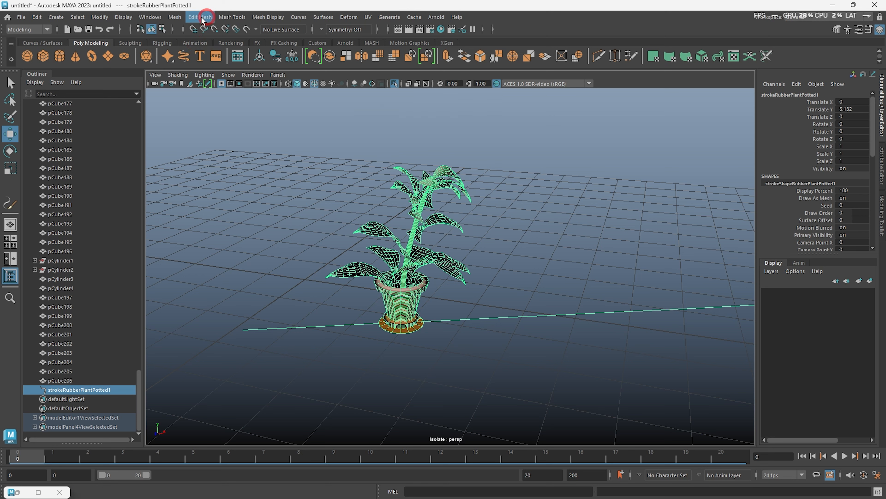
left_click(100, 18)
mouse_move(142, 243)
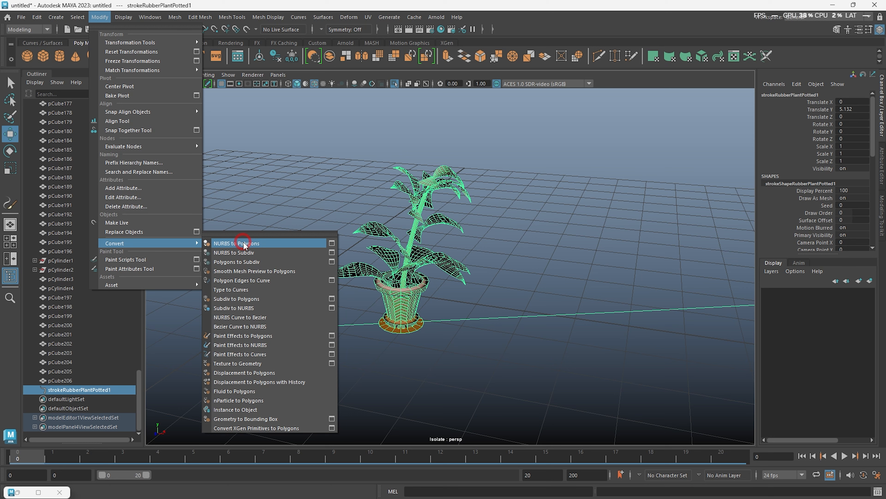
left_click(271, 336)
Scale the converted plant mesh group uniformly to about 19.3 and end the isolated view
left_click(618, 323)
right_click_drag(617, 322, 420, 281, "alt")
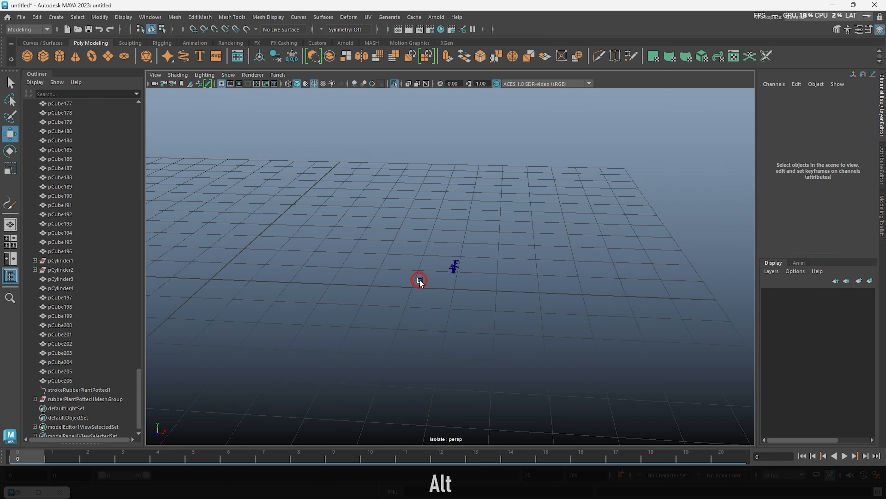
left_click_drag(420, 281, 423, 280, "alt")
left_click_drag(424, 241, 553, 314)
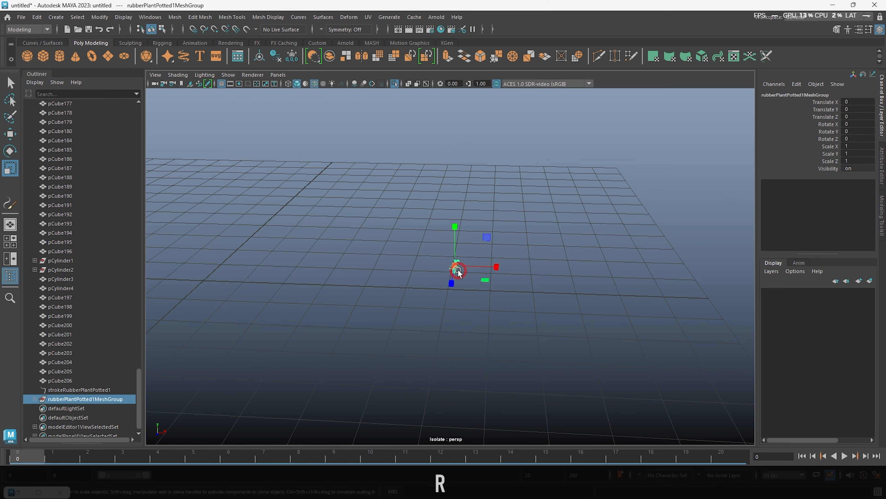
left_click_drag(455, 267, 616, 374)
key("ctrl+1")
Move the enlarged potted plant down to ground level by the planter stand, to about X -4.4 and Y -5.15
right_click_drag(654, 343, 407, 276, "alt")
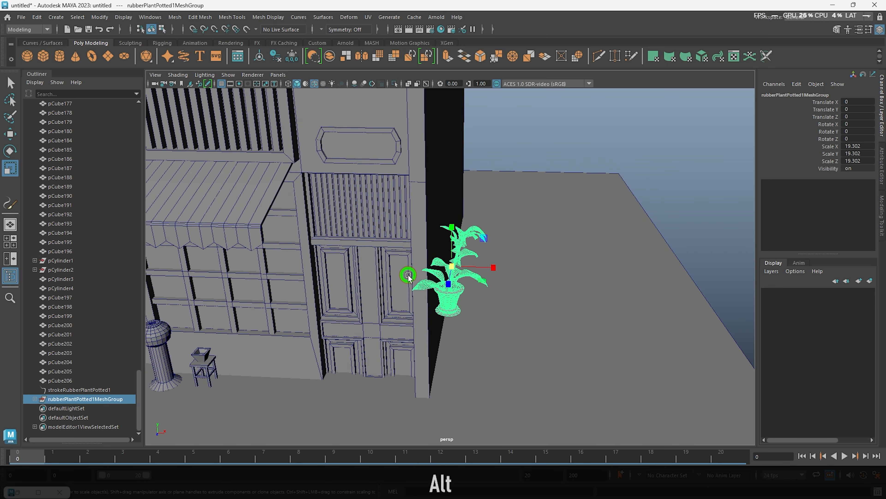
left_click_drag(433, 282, 454, 262, "alt")
right_click_drag(454, 262, 549, 307, "alt")
left_click_drag(550, 308, 559, 292, "alt")
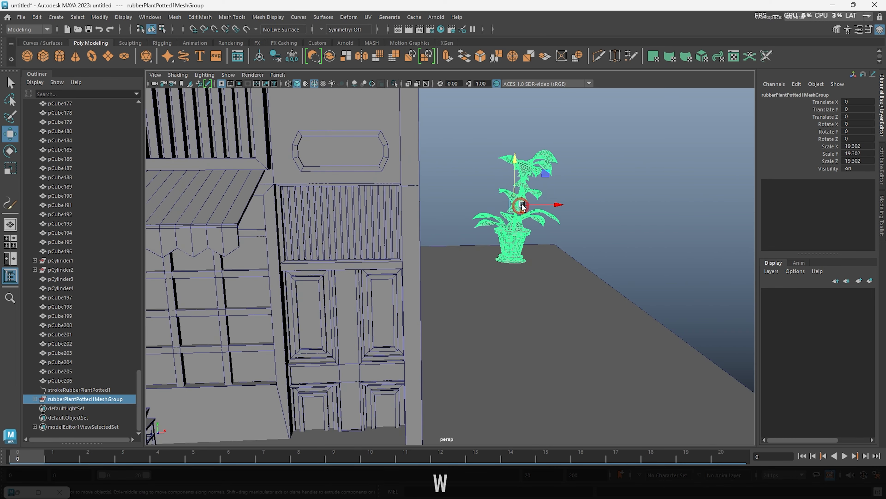
left_click_drag(515, 185, 562, 323)
left_click_drag(426, 325, 263, 329)
middle_click_drag(314, 358, 610, 252, "alt")
left_click_drag(610, 252, 574, 307, "alt")
left_click_drag(431, 205, 380, 201)
right_click_drag(380, 201, 479, 267, "alt")
left_click_drag(479, 267, 401, 280, "alt")
middle_click_drag(401, 279, 526, 404, "alt")
left_click_drag(426, 276, 645, 287)
left_click_drag(403, 94, 469, 237)
left_click_drag(321, 310, 323, 433)
right_click_drag(527, 363, 490, 323, "alt")
left_click_drag(490, 323, 428, 372, "alt")
middle_click_drag(428, 372, 468, 299, "alt")
left_click_drag(458, 324, 358, 308)
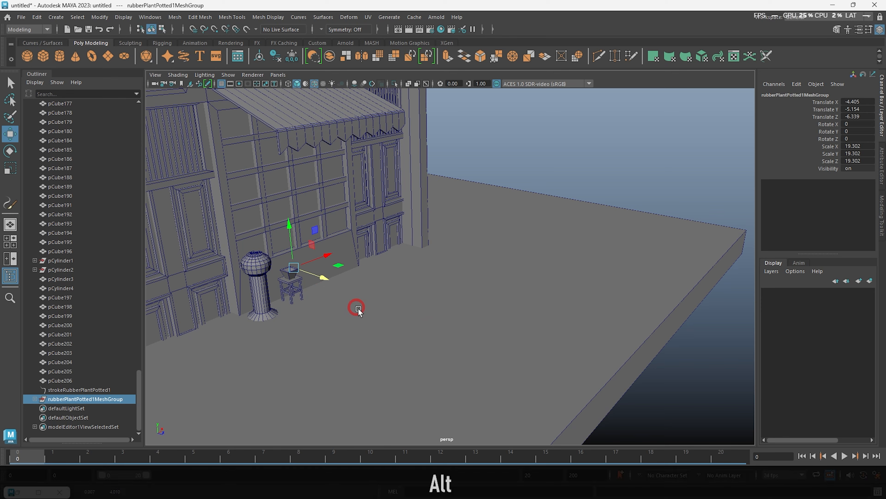
Bring the potted plant forward to about Z -4.27 and raise it to about Y -4.52 so its pot rests on the ground
left_click_drag(423, 357, 441, 365)
right_click_drag(370, 306, 433, 378, "alt")
left_click_drag(433, 379, 410, 391, "alt")
key("f")
right_click_drag(555, 344, 520, 307, "alt")
left_click_drag(519, 306, 388, 272, "alt")
right_click_drag(388, 271, 493, 361, "alt")
middle_click_drag(443, 298, 550, 397, "alt")
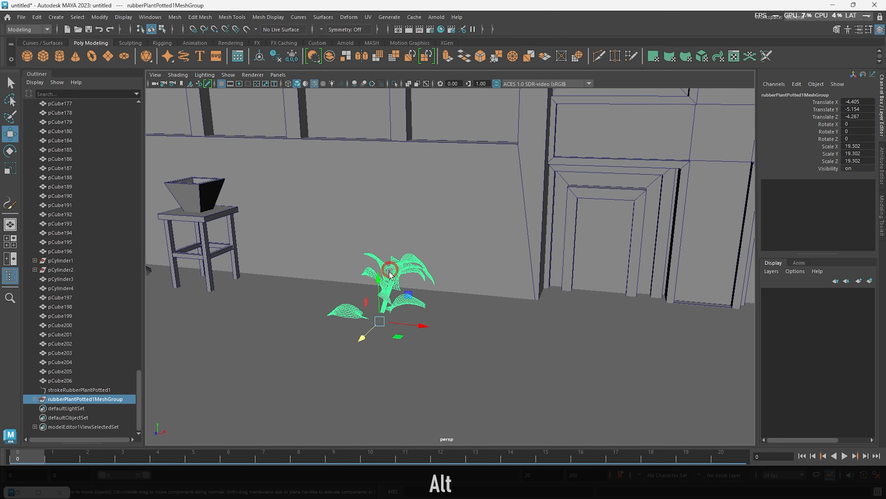
left_click_drag(376, 279, 376, 184)
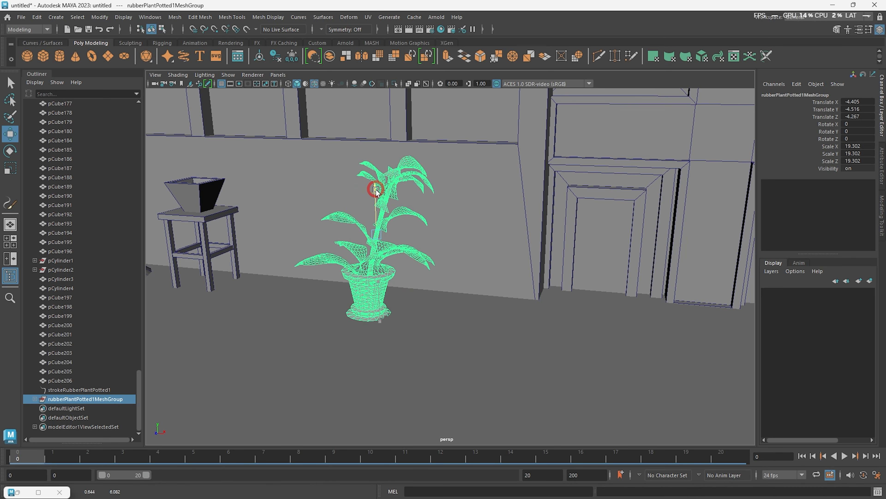
Select the rubber plant's stem and leaf meshes without the pot and centre their pivot
left_click_drag(317, 227, 366, 184, "alt")
left_click(362, 186)
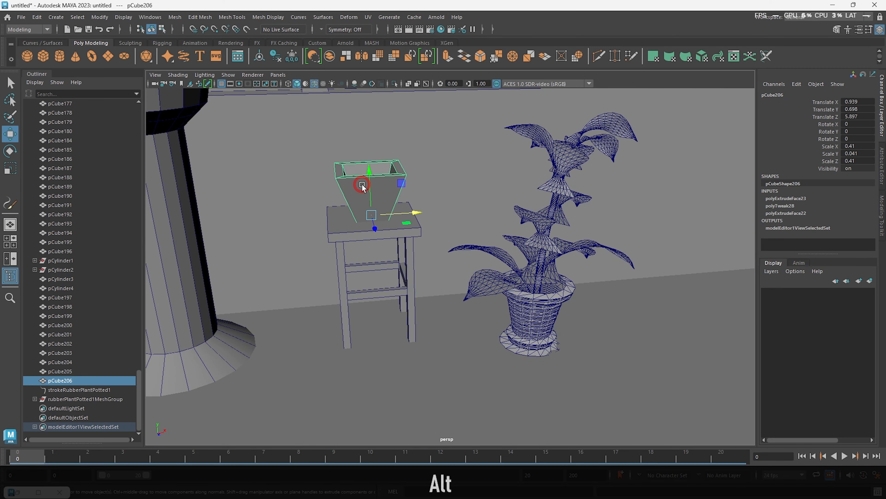
left_click(540, 268)
right_click_drag(541, 267, 558, 297, "alt")
left_click_drag(558, 297, 437, 307, "alt")
left_click(446, 218, "shift")
left_click(449, 219, "shift")
left_click(478, 271, "shift")
right_click_drag(478, 271, 442, 265, "alt")
left_click_drag(441, 266, 473, 261, "alt")
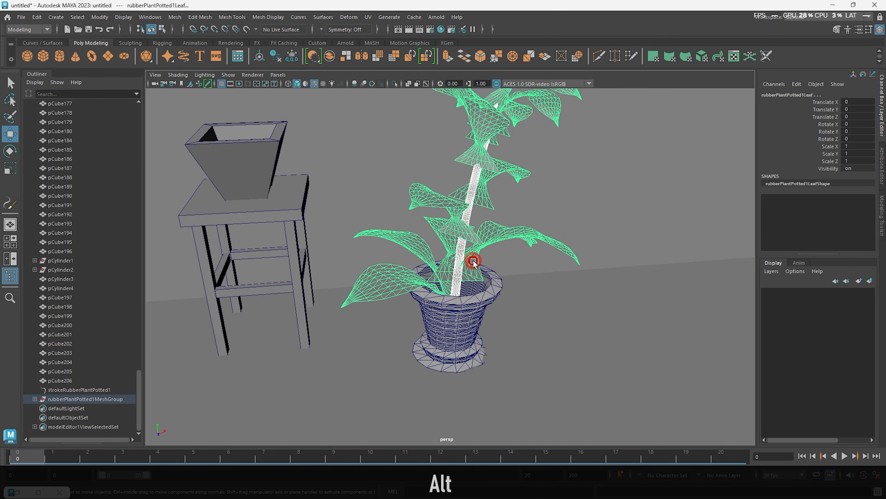
left_click(263, 60)
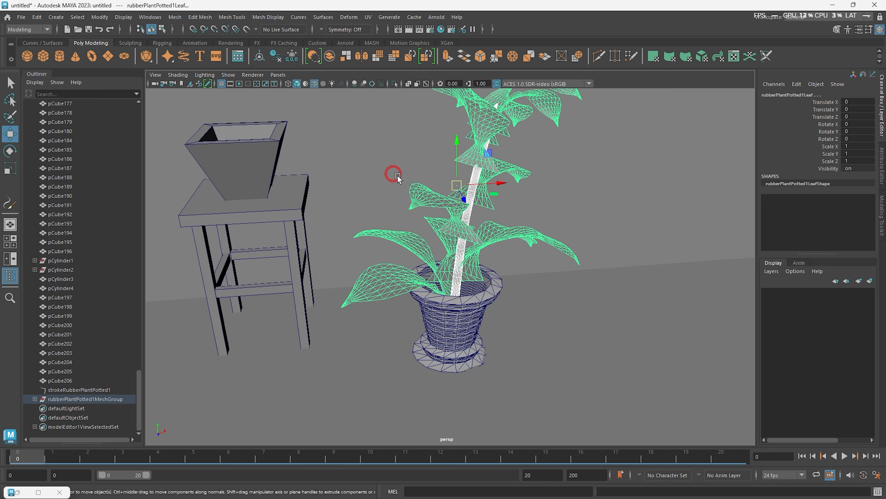
Duplicate the stem and leaves and move the copy over the square planter on the stand, about -0.037 in X and 0.034 in Y
left_click_drag(457, 145, 458, 93, "shift")
middle_click_drag(500, 137, 550, 217, "alt")
left_click_drag(550, 204, 342, 211)
middle_click_drag(407, 239, 500, 318, "alt")
Try scaling the duplicated stem and leaves down uniformly to about 0.62 and undo the scaling
left_click_drag(386, 260, 290, 172)
key("r")
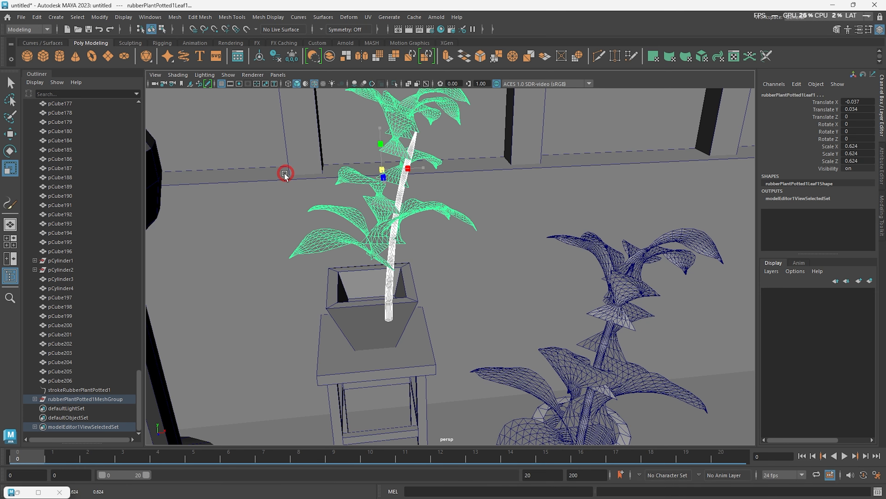
key("ctrl+z")
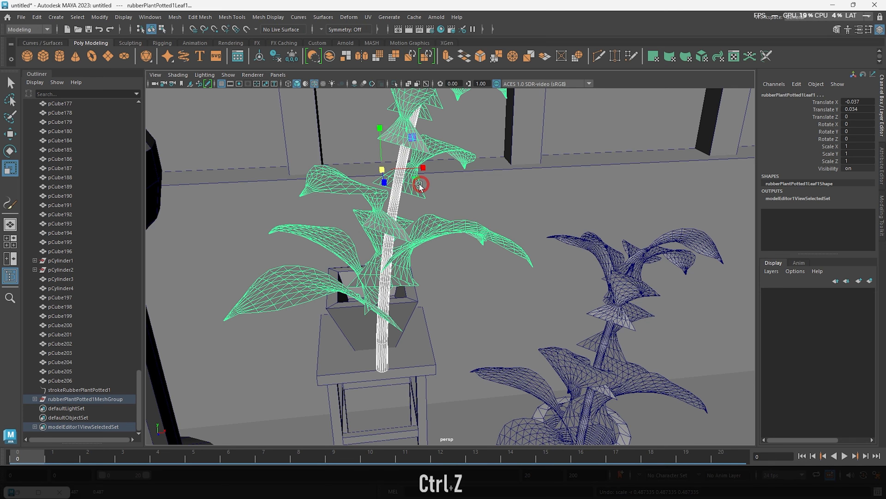
Shift the duplicated plant to about Z -0.014 so its stem stands inside the square planter, and deselect it
left_click_drag(436, 218, 501, 261, "alt")
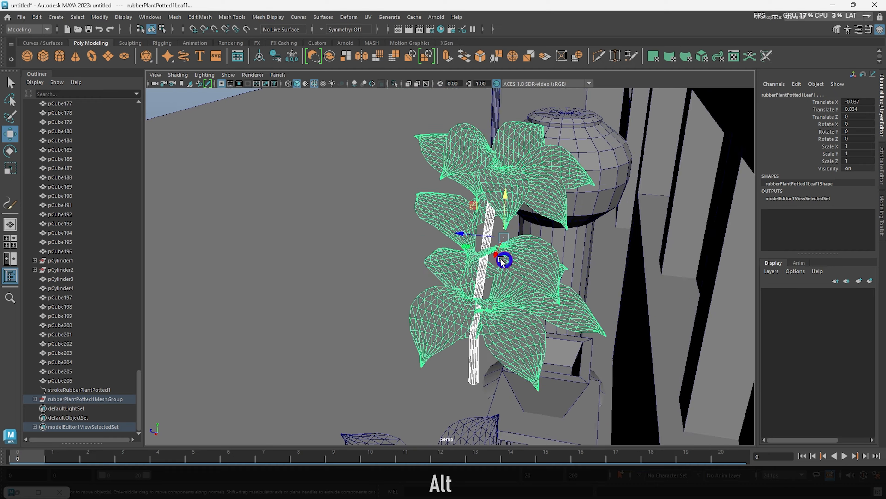
left_click_drag(463, 236, 571, 240)
right_click_drag(571, 241, 539, 236, "alt")
left_click_drag(538, 235, 588, 219, "alt")
right_click_drag(588, 219, 562, 307, "alt")
left_click_drag(562, 307, 500, 170, "alt")
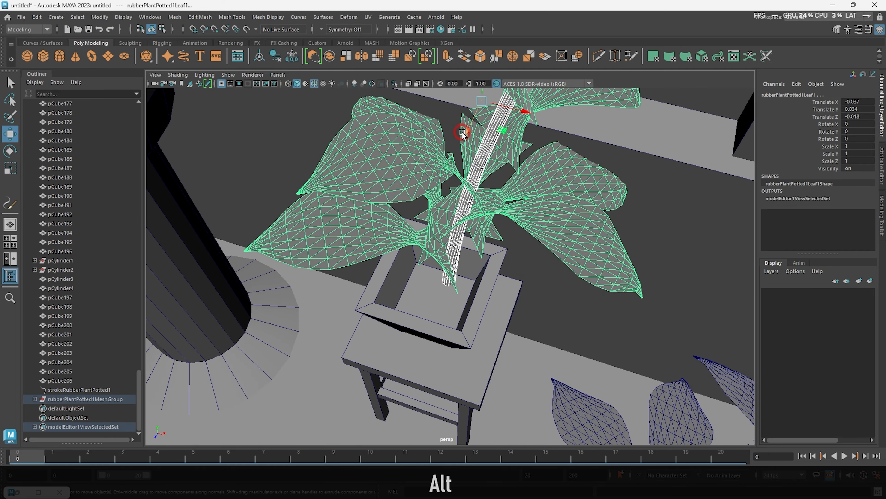
left_click_drag(463, 133, 457, 169)
left_click_drag(510, 140, 501, 140)
key("alt+d")
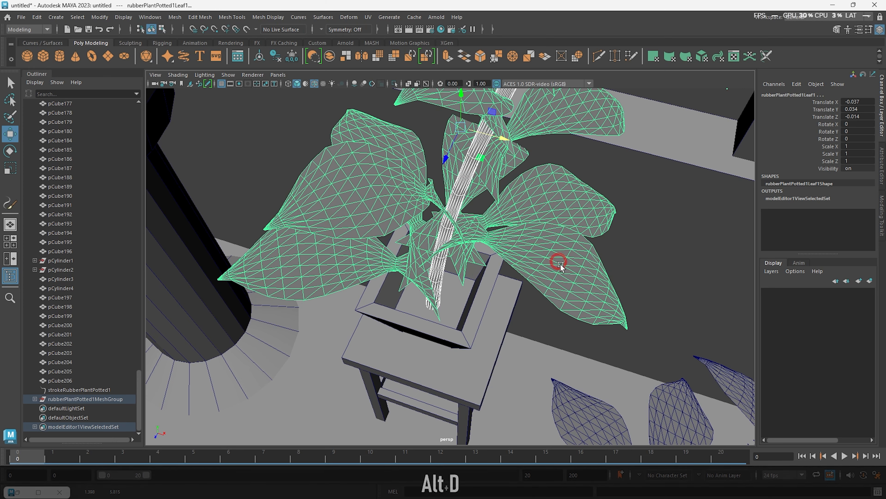
right_click_drag(559, 261, 523, 207, "alt")
left_click_drag(524, 208, 505, 242, "alt")
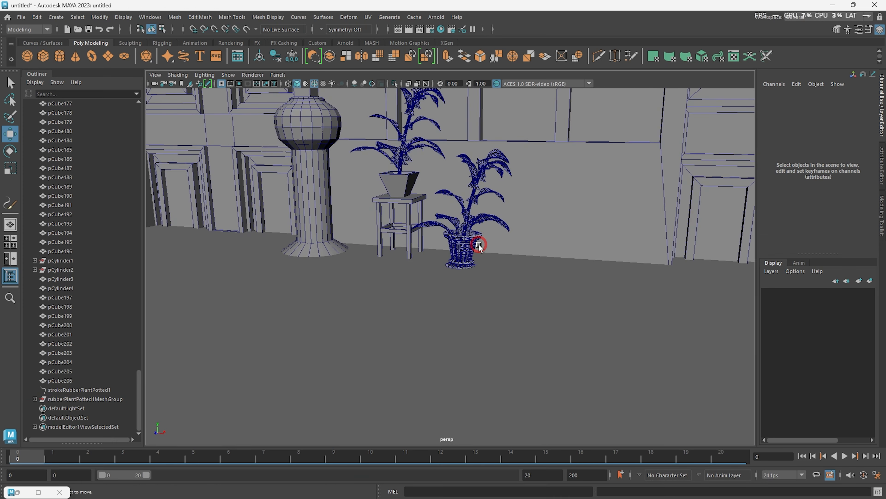
Take rubberPlantPotted1Main1 and rubberPlantPotted1Leaf1 out of rubberPlantPotted1MeshGroup in the scene hierarchy
left_click(55, 399)
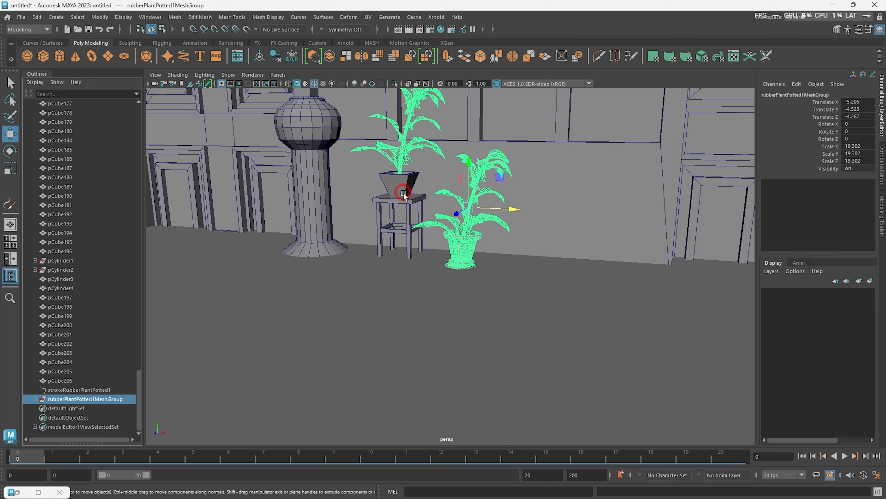
left_click_drag(415, 155, 420, 201, "alt")
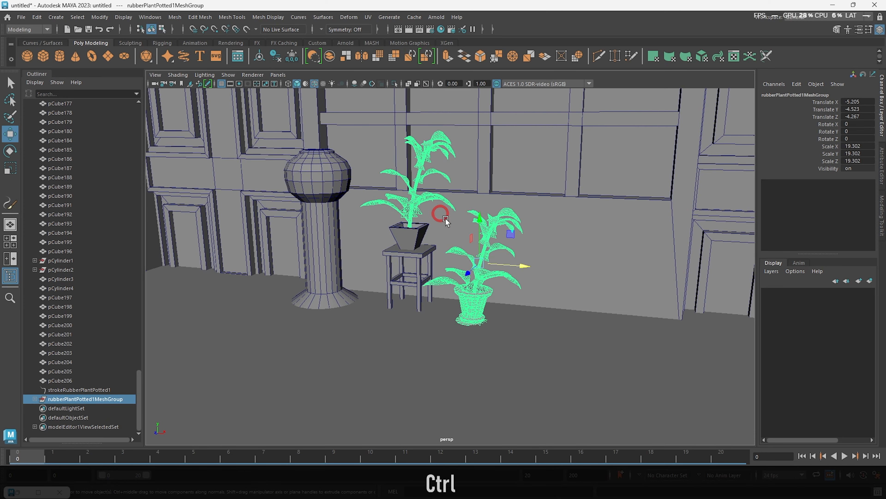
left_click(564, 256)
key("shift")
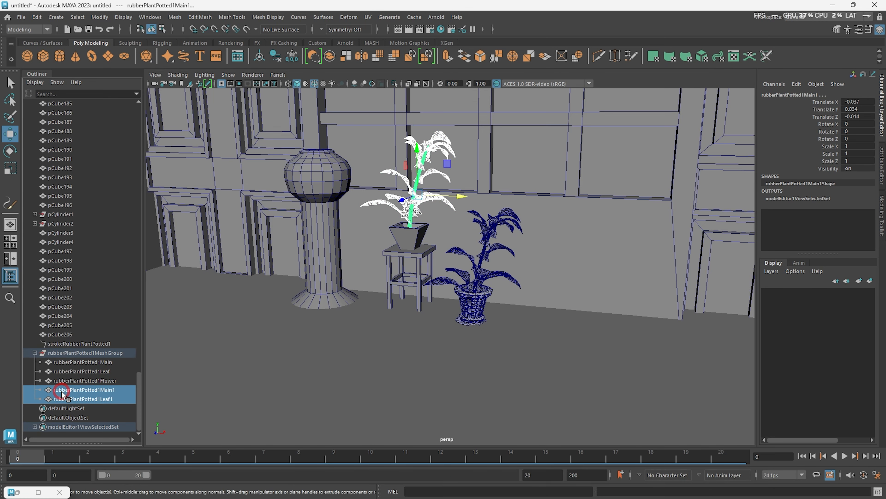
left_click_drag(54, 356, 54, 344)
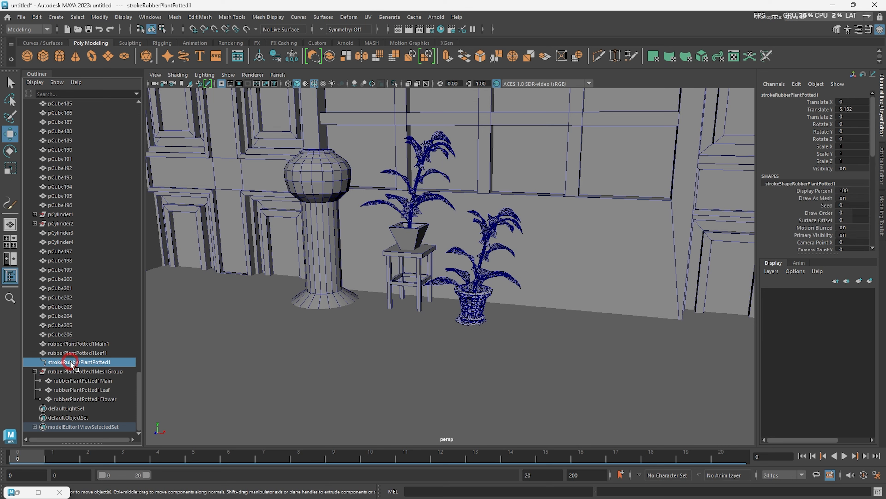
Delete strokeRubberPlantPotted1 and group the square planter with its stem and leaf meshes
key("Delete")
left_click(67, 371)
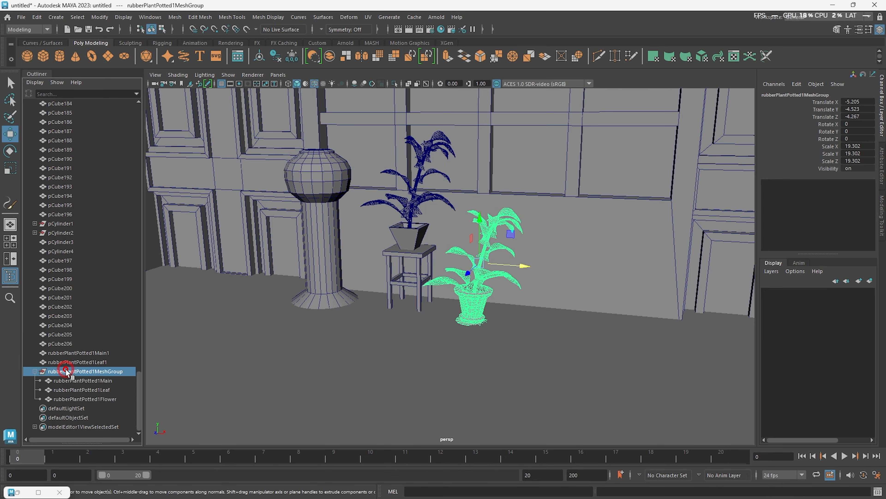
left_click(34, 371)
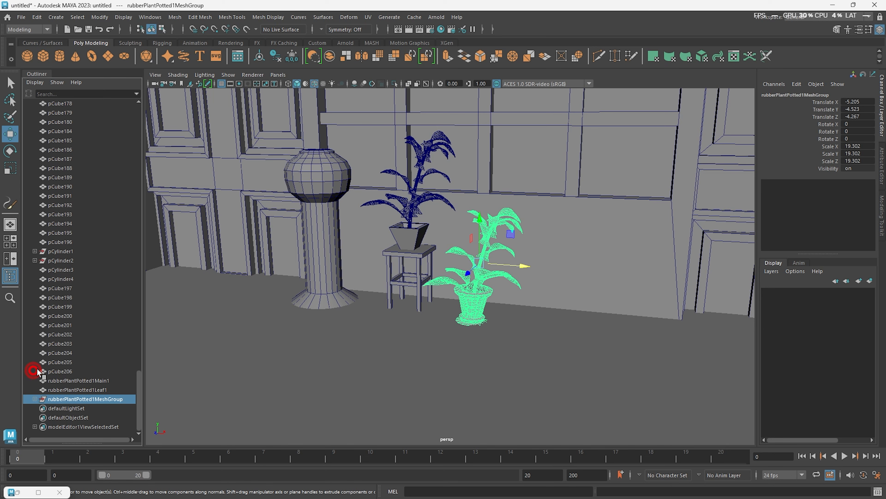
left_click(427, 202)
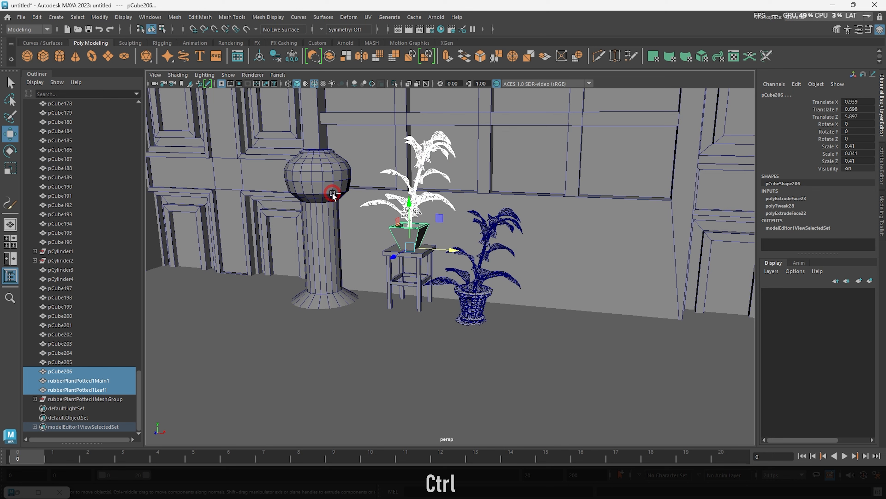
key("ctrl+g")
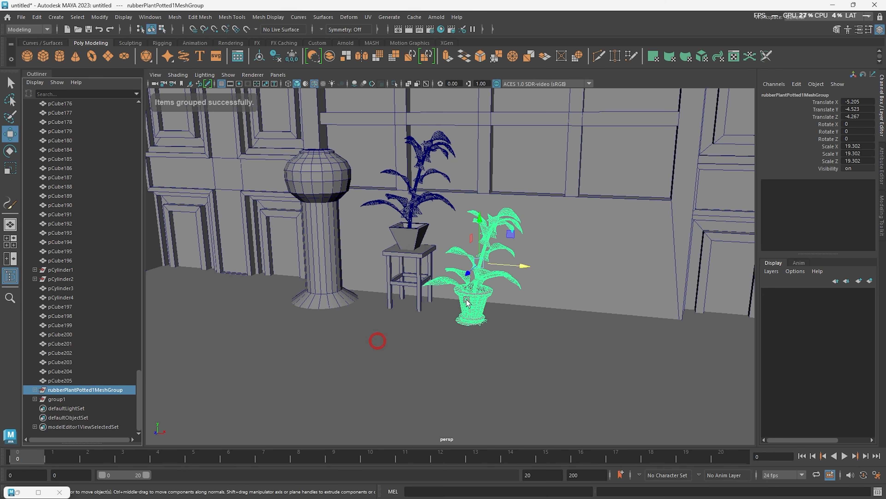
Duplicate the potted plant group and place the copy farther along the facade, by the door beyond the shop window
left_click_drag(520, 265, 411, 276, "shift")
left_click_drag(509, 313, 426, 286, "alt")
middle_click_drag(426, 286, 652, 290, "alt")
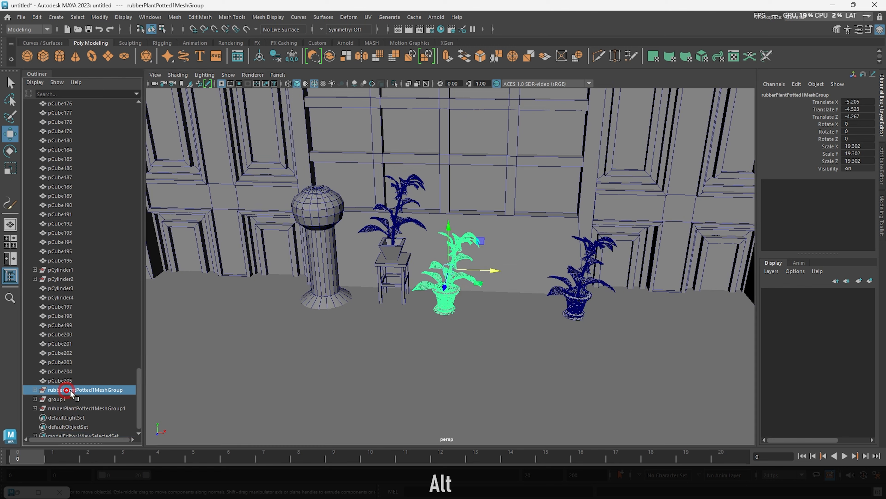
Move the floor-standing potted plant along the facade to about X -13.3, past the round table at the building's corner, and deselect it
left_click_drag(417, 276, 124, 277)
middle_click_drag(244, 313, 562, 333, "alt")
right_click_drag(562, 334, 396, 273, "alt")
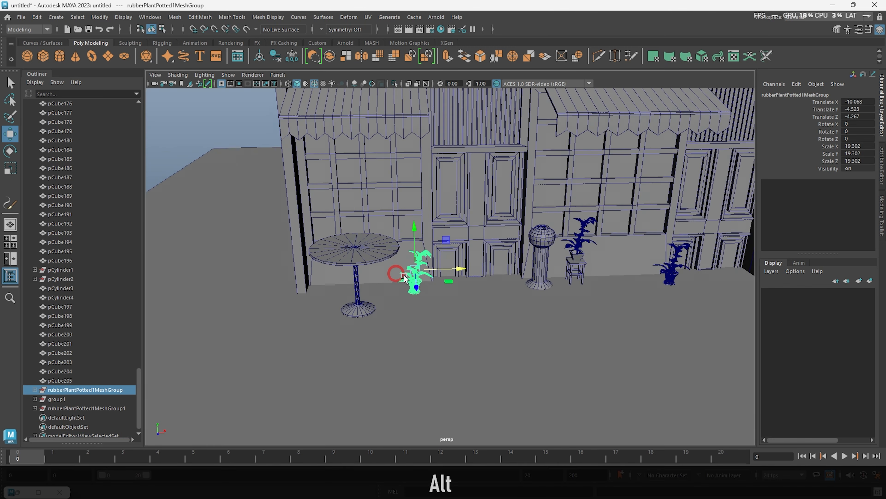
left_click_drag(397, 274, 487, 359, "alt")
middle_click_drag(380, 370, 376, 370)
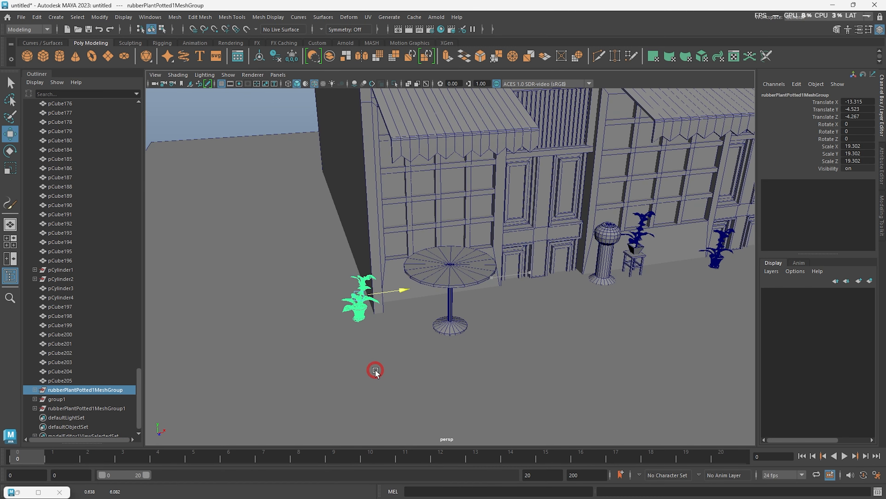
key("alt+d")
right_click_drag(489, 335, 419, 307, "alt")
left_click_drag(420, 307, 292, 285, "alt")
left_click_drag(582, 322, 422, 293, "alt")
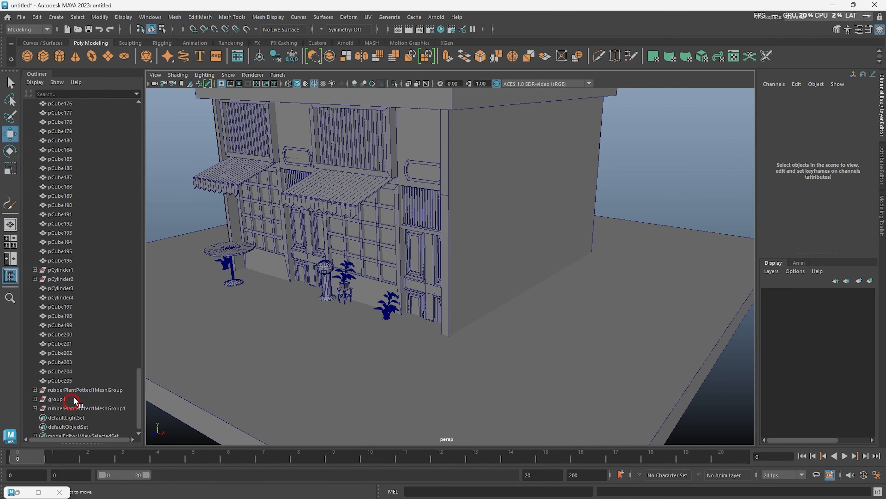
left_click(78, 389)
middle_click_drag(332, 323, 488, 373, "shift")
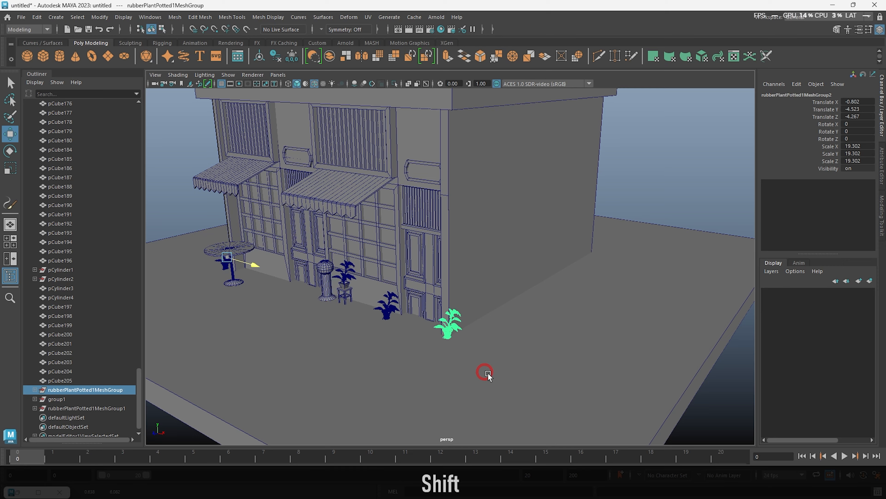
left_click_drag(535, 399, 508, 356, "alt")
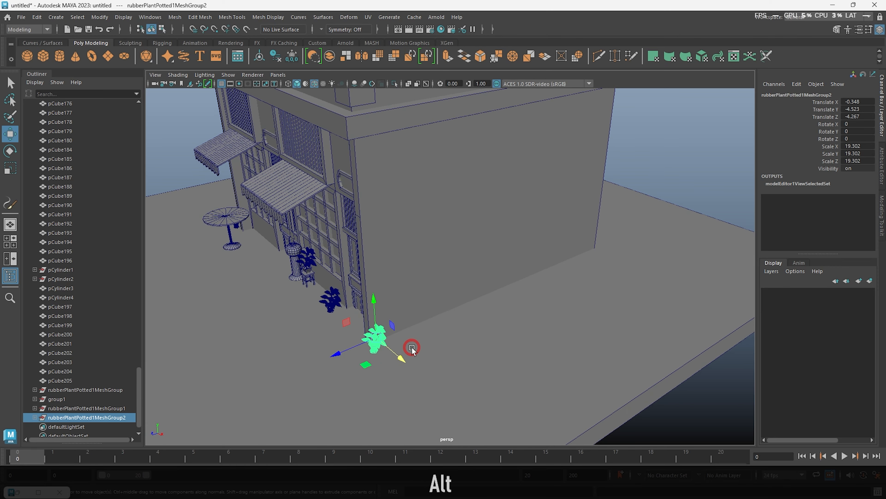
key("Delete")
Examine the potted plants, the globe-topped column and the stool along the shop front at close range
left_click_drag(317, 330, 397, 257, "alt")
right_click_drag(397, 256, 408, 305, "alt")
middle_click_drag(408, 306, 509, 265, "alt")
right_click_drag(510, 265, 526, 301, "alt")
left_click_drag(526, 300, 481, 291, "alt")
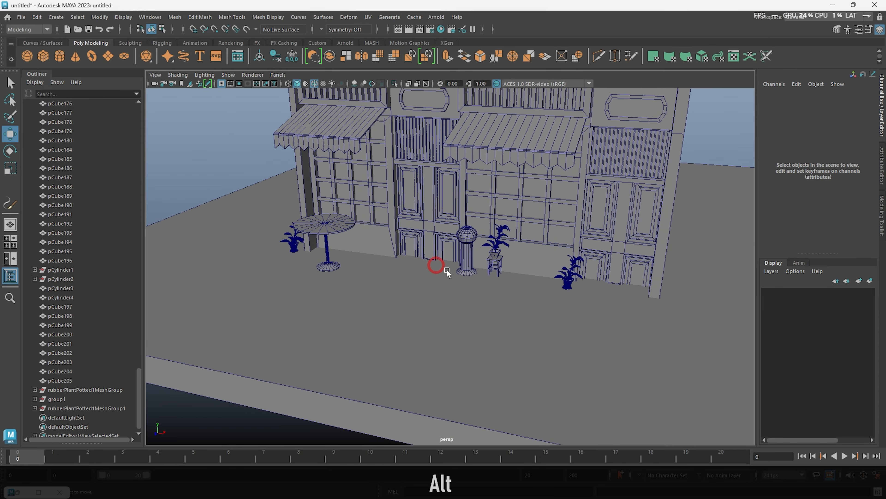
left_click_drag(437, 260, 407, 232, "alt")
right_click_drag(408, 232, 419, 262, "alt")
middle_click_drag(370, 243, 502, 241, "alt")
right_click_drag(393, 216, 407, 245, "alt")
left_click_drag(391, 238, 433, 221, "alt")
left_click_drag(592, 250, 524, 229, "alt")
right_click_drag(524, 229, 596, 299, "alt")
left_click_drag(595, 299, 551, 227, "alt")
middle_click_drag(549, 224, 435, 263, "alt")
right_click_drag(434, 264, 573, 261, "alt")
left_click_drag(572, 260, 570, 279, "alt")
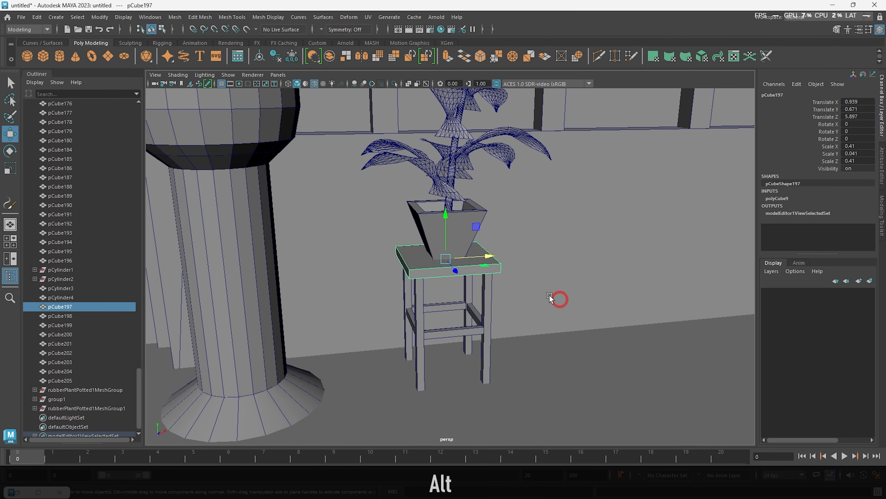
right_click_drag(562, 299, 418, 260, "alt")
middle_click_drag(417, 259, 528, 238, "alt")
right_click_drag(528, 237, 552, 272, "alt")
Duplicate the round table beside the original and scale the copy down into a small stool with a thin stem
left_click(476, 234)
left_click_drag(488, 258, 508, 239, "alt")
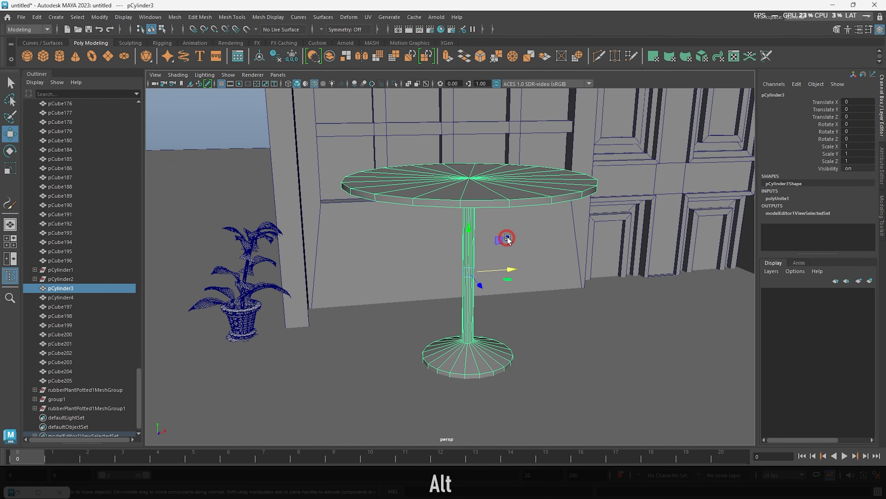
mouse_move(397, 289)
left_mouse_down("shift")
mouse_move(169, 286)
mouse_move(198, 295)
left_mouse_up("shift")
key("shift+r")
right_click_drag(471, 297, 395, 301, "alt")
left_click_drag(396, 301, 427, 280, "alt")
right_click_drag(427, 279, 483, 313, "alt")
left_click_drag(468, 293, 451, 285, "alt")
middle_click_drag(451, 285, 448, 259, "alt")
right_click_drag(391, 258, 419, 270, "alt")
right_click_drag(322, 224, 289, 224)
left_click_drag(377, 280, 411, 311)
key("w")
mouse_move(429, 266)
left_mouse_down("alt")
mouse_move(453, 297)
mouse_move(598, 302)
left_mouse_up("alt")
left_click(495, 276)
left_click(362, 252)
Duplicate the small stool and arrange the copies so three stools stand around the round table, then deselect them
left_click_drag(572, 252, 594, 307, "alt")
middle_click_drag(593, 307, 550, 178, "alt")
left_click_drag(532, 279, 559, 339, "shift")
left_click_drag(575, 293, 520, 304)
mouse_move(520, 314)
left_mouse_down("alt")
mouse_move(485, 329)
mouse_move(576, 353)
left_mouse_up("alt")
left_click_drag(659, 398, 666, 415)
key("alt+d")
left_click_drag(628, 349, 545, 314, "alt")
right_click_drag(545, 314, 500, 283, "alt")
left_click_drag(501, 284, 545, 310, "alt")
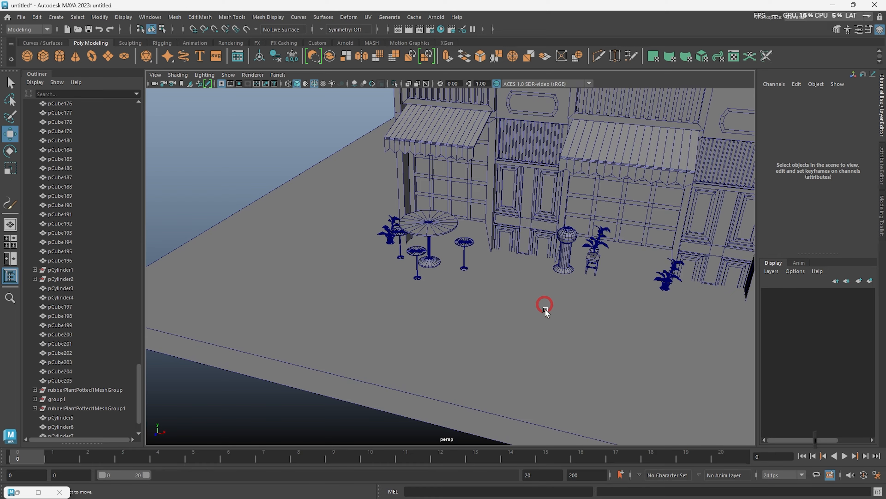
Turn off the wireframe overlay on the shaded view and check the round table with its stools
key("alt+5")
right_click_drag(461, 271, 489, 281, "alt")
left_click_drag(489, 281, 511, 295, "alt")
right_click_drag(482, 280, 524, 297, "alt")
middle_click_drag(475, 251, 513, 307, "alt")
left_click_drag(513, 308, 500, 309, "alt")
left_click(528, 263)
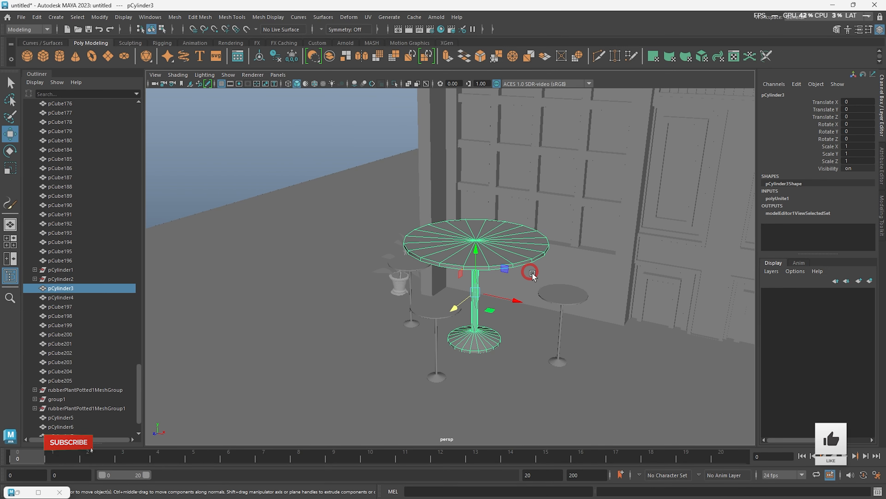
left_click_drag(533, 274, 540, 288, "alt")
key("alt+d")
Examine the furnished shop front with its table, stools, column and plants in plain shaded display
right_click_drag(540, 288, 500, 255, "alt")
left_click_drag(500, 256, 440, 257, "alt")
middle_click_drag(441, 257, 433, 249, "alt")
right_click_drag(433, 250, 523, 293, "alt")
middle_click_drag(657, 301, 554, 291, "alt")
left_click_drag(554, 291, 606, 283, "alt")
right_click_drag(621, 277, 607, 282, "alt")
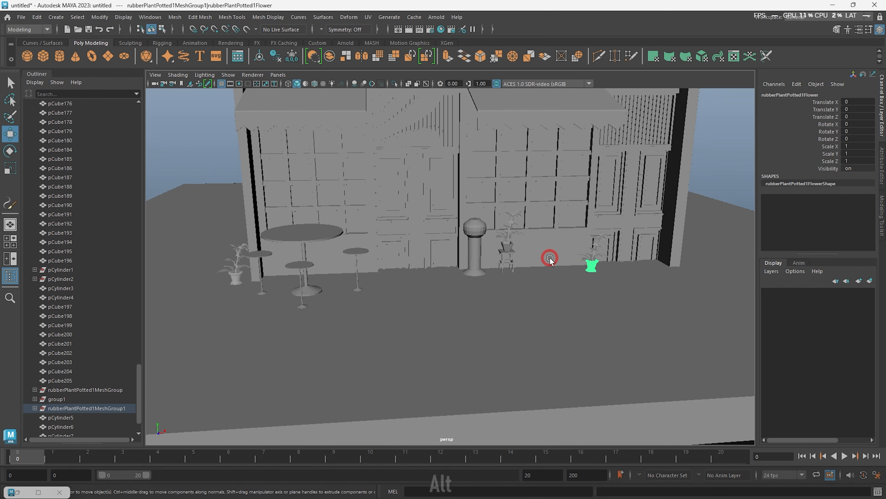
key("alt+d")
left_click_drag(554, 265, 558, 265, "alt")
middle_click_drag(558, 265, 600, 279, "alt")
right_click_drag(516, 294, 547, 305, "alt")
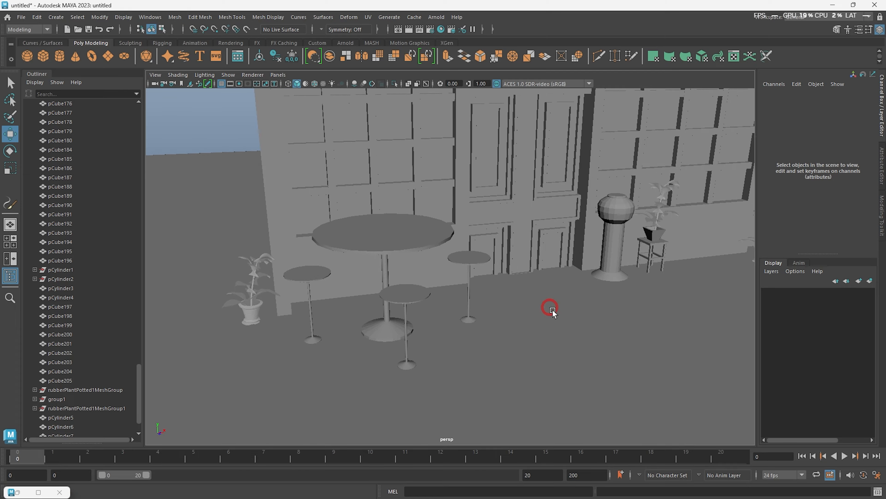
left_click_drag(547, 305, 572, 323, "alt")
right_click_drag(573, 324, 614, 325, "alt")
middle_click_drag(332, 297, 405, 291, "alt")
left_click_drag(404, 292, 546, 277, "alt")
Create a polygon cylinder, scale it to 0.042 and set it on the round tabletop at about X -4.0, Z 7.0
right_click_drag(546, 277, 471, 235, "alt")
right_click_drag(565, 249, 503, 221, "alt")
left_click_drag(503, 221, 469, 214, "alt")
middle_click_drag(465, 195, 494, 216, "alt")
right_click_drag(422, 220, 421, 219, "shift")
left_click_drag(712, 357, 408, 359)
key("r")
left_click_drag(373, 245, 300, 246)
key("w")
left_click_drag(371, 204, 371, 173)
key("f")
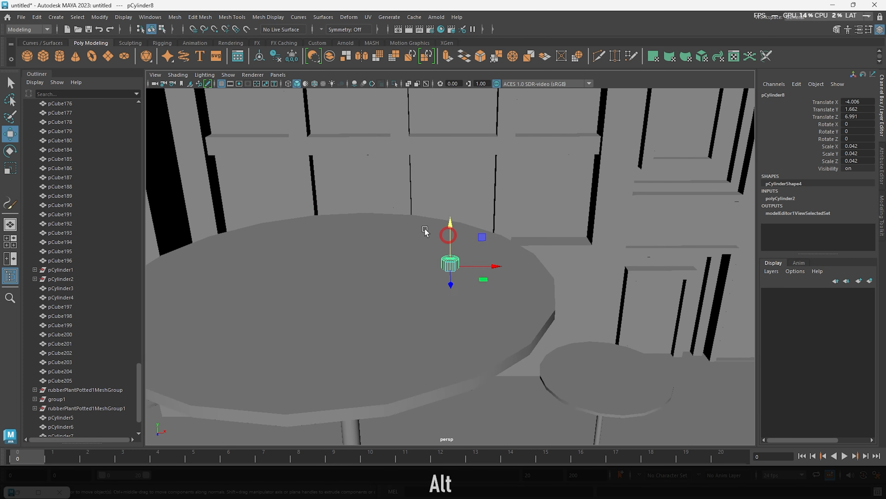
right_click_drag(337, 225, 370, 231, "alt")
left_click_drag(464, 244, 419, 231, "alt")
left_click_drag(453, 231, 453, 224)
Delete faces of the small cylinder and extrude its lower edge loop to form the base of a cup
key("r")
right_click_drag(398, 276, 446, 291, "alt")
left_click_drag(407, 308, 529, 290, "ctrl")
key("Delete")
double_click(462, 334)
key("w")
left_click_drag(462, 286, 436, 323)
key("r")
Bevel the cup's bottom edges and return to selecting the whole cup
left_click_drag(454, 363, 461, 334, "alt")
right_click_drag(419, 377, 497, 400, "alt")
key("ctrl+b")
right_click_drag(531, 325, 464, 313, "alt")
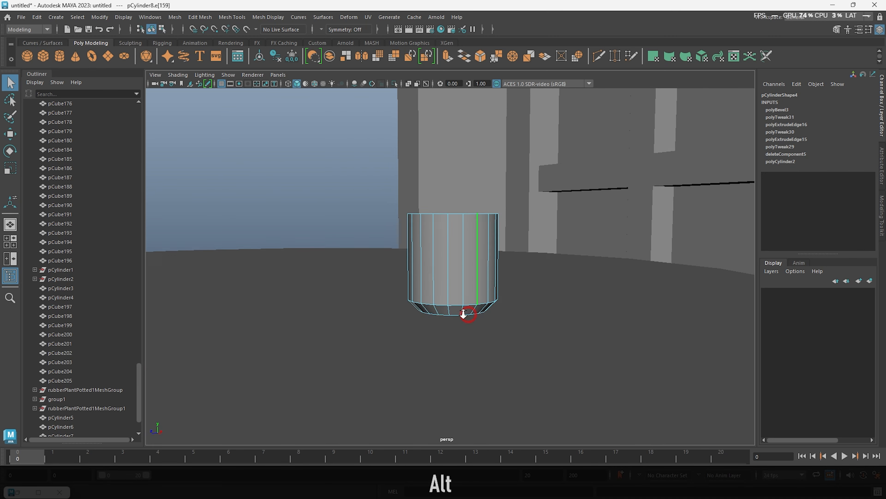
left_click_drag(459, 310, 463, 335, "alt")
key("alt+d")
left_click(467, 266)
Check the cup in smooth preview, return it to unsmoothed display and extrude its surface to thicken the walls
key("5")
key("3")
key("1")
right_click_drag(473, 291, 421, 260, "alt")
mouse_move(422, 259)
left_mouse_down("alt")
mouse_move(458, 319)
mouse_move(437, 329)
left_mouse_up("alt")
key("ctrl+e")
right_click_drag(506, 280, 457, 254, "alt")
key("alt+d")
Position the cup on the round tabletop and duplicate it until six cups are scattered across the surface
left_click(457, 255)
key("w")
left_click_drag(491, 297, 462, 279)
right_click_drag(496, 244, 449, 200, "alt")
left_click_drag(449, 200, 461, 245, "alt")
right_click_drag(461, 245, 506, 272, "alt")
mouse_move(480, 248)
left_mouse_down("shift")
mouse_move(454, 338)
mouse_move(572, 250)
left_mouse_up("shift")
mouse_move(627, 241)
left_mouse_down()
mouse_move(499, 192)
mouse_move(361, 242)
left_mouse_up()
left_click_drag(415, 242, 617, 373)
left_click_drag(562, 375, 632, 322, "shift")
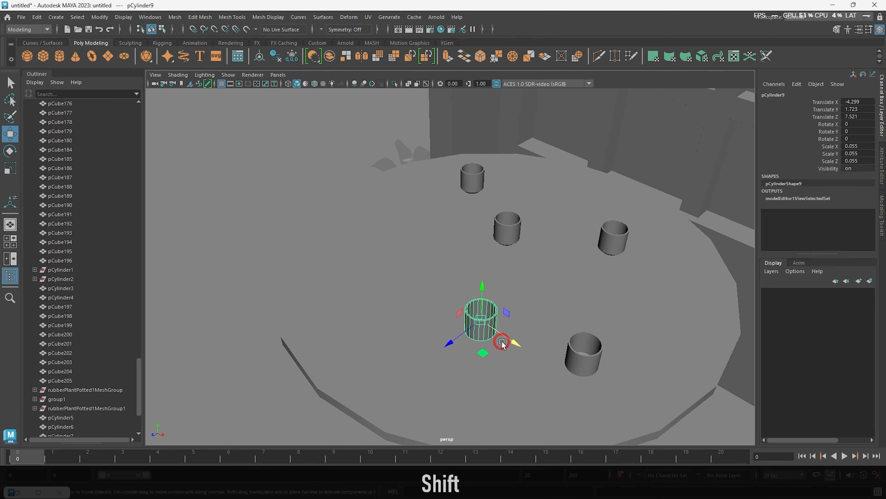
left_click_drag(502, 341, 420, 279, "shift")
key("alt+d")
Examine the table with its cups, the stools and the plants in front of the shop
right_click_drag(673, 279, 620, 235, "alt")
left_click_drag(621, 236, 545, 195, "alt")
right_click_drag(545, 224, 494, 178, "alt")
middle_click_drag(583, 274, 545, 222, "alt")
right_click_drag(573, 251, 610, 290, "alt")
left_click_drag(558, 293, 528, 279, "alt")
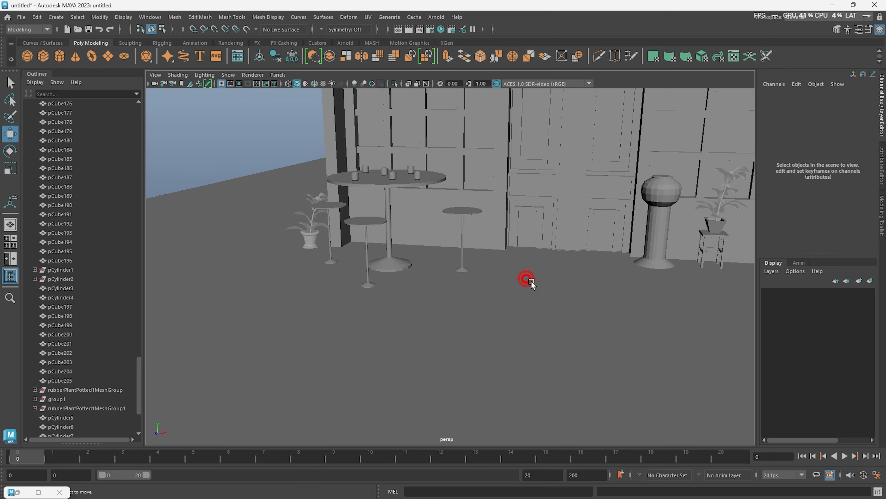
right_click_drag(531, 281, 478, 237, "alt")
left_click_drag(564, 255, 593, 238, "alt")
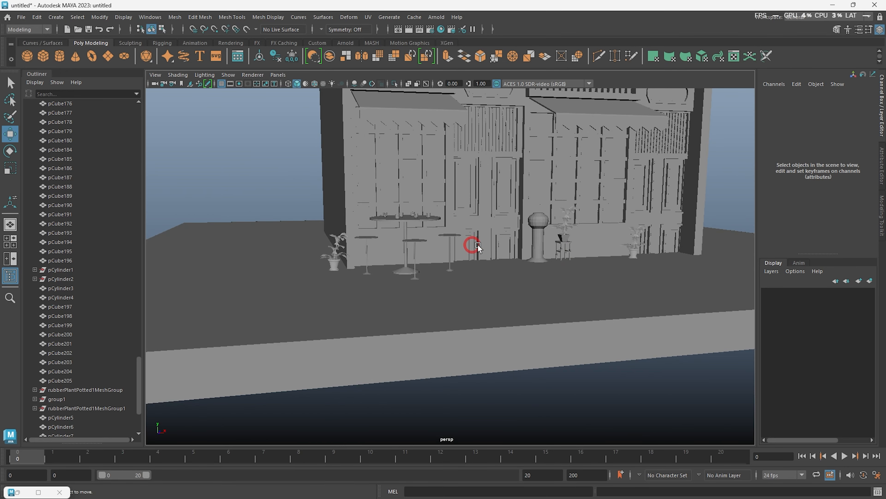
right_click_drag(475, 201, 560, 265, "alt")
left_click_drag(560, 266, 535, 247, "alt")
middle_click_drag(535, 247, 508, 269, "alt")
left_click_drag(508, 269, 622, 257, "alt")
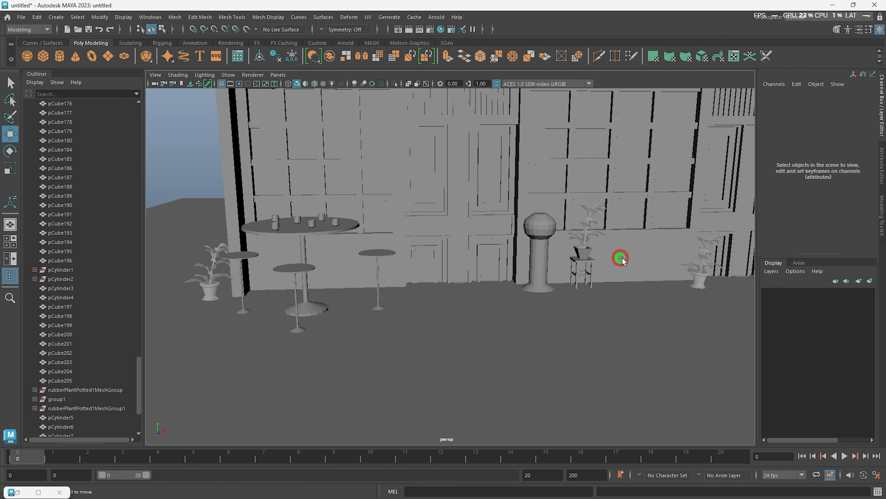
Examine the whole building on its base from several sides and from farther away
right_click_drag(622, 257, 475, 235, "alt")
left_click_drag(476, 234, 590, 297, "alt")
right_click_drag(590, 298, 502, 256, "alt")
left_click_drag(502, 255, 398, 248, "alt")
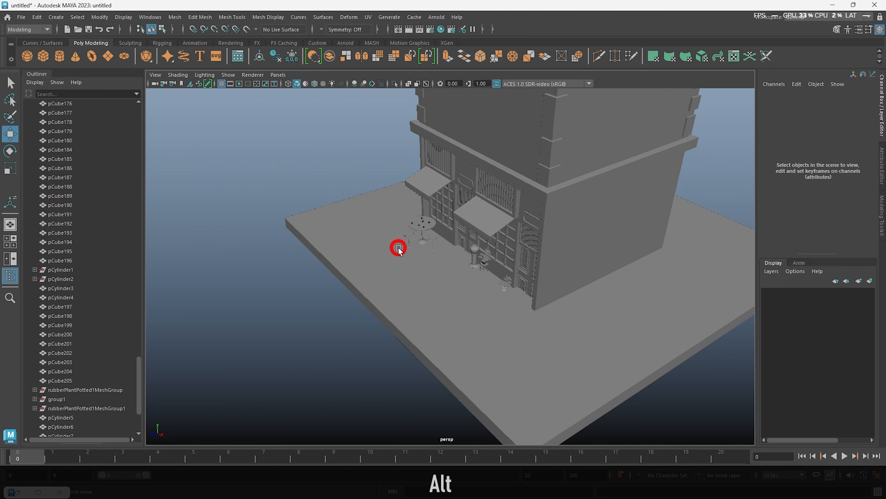
left_click_drag(447, 353, 500, 317, "alt")
right_click_drag(500, 317, 422, 308, "alt")
left_click_drag(422, 308, 506, 299, "alt")
right_click_drag(506, 301, 481, 308, "alt")
left_click_drag(481, 308, 477, 278, "alt")
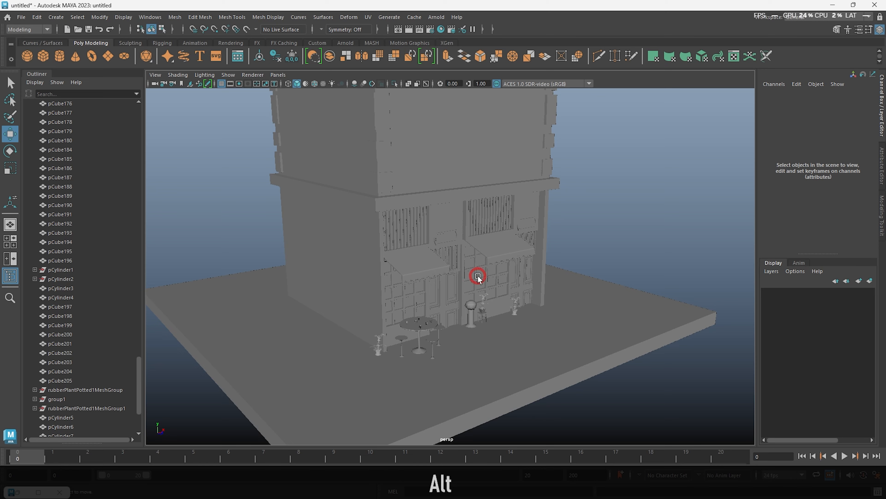
right_click_drag(477, 278, 471, 262, "alt")
left_click_drag(471, 262, 407, 269, "alt")
middle_click_drag(406, 269, 413, 360, "alt")
left_click_drag(492, 321, 433, 300, "alt")
middle_click_drag(441, 339, 443, 255, "alt")
right_click_drag(444, 258, 503, 353, "alt")
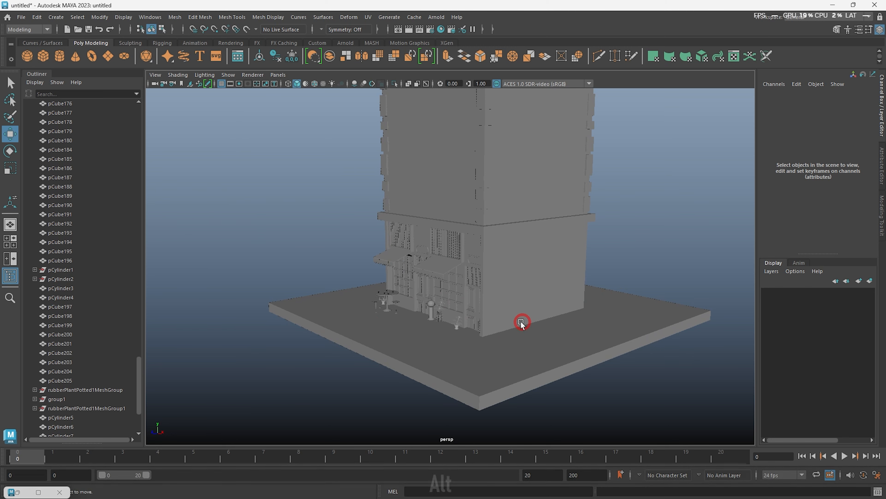
right_click_drag(473, 299, 219, 431, "alt")
right_click_drag(488, 314, 431, 340, "alt")
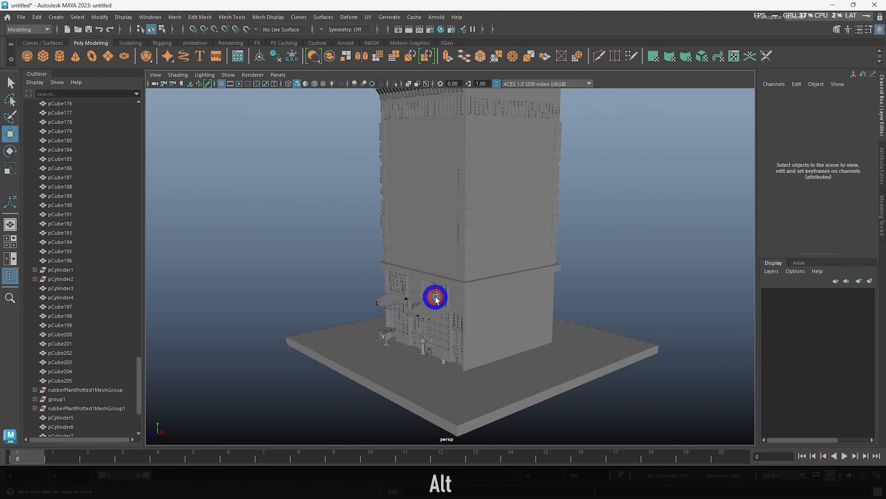
Examine the building's corners, ledge and shop front from several sides, including a check in wireframe display
left_click_drag(432, 341, 469, 292, "alt")
left_click_drag(299, 365, 412, 307, "alt")
right_click_drag(412, 251, 549, 279, "alt")
left_click_drag(549, 280, 436, 290, "alt")
left_click(263, 259)
right_click_drag(436, 265, 321, 245, "alt")
left_click_drag(316, 246, 738, 255)
left_click(508, 302, "ctrl")
left_click_drag(418, 285, 512, 278, "alt")
key("4")
key("5")
left_click_drag(488, 174, 387, 154, "alt")
left_click_drag(344, 210, 631, 252)
right_click_drag(476, 232, 614, 244, "alt")
mouse_move(563, 140)
left_mouse_down()
mouse_move(562, 200)
mouse_move(624, 241)
left_mouse_up()
key("alt+d")
right_click_drag(624, 241, 572, 238, "alt")
middle_click_drag(708, 247, 599, 228, "alt")
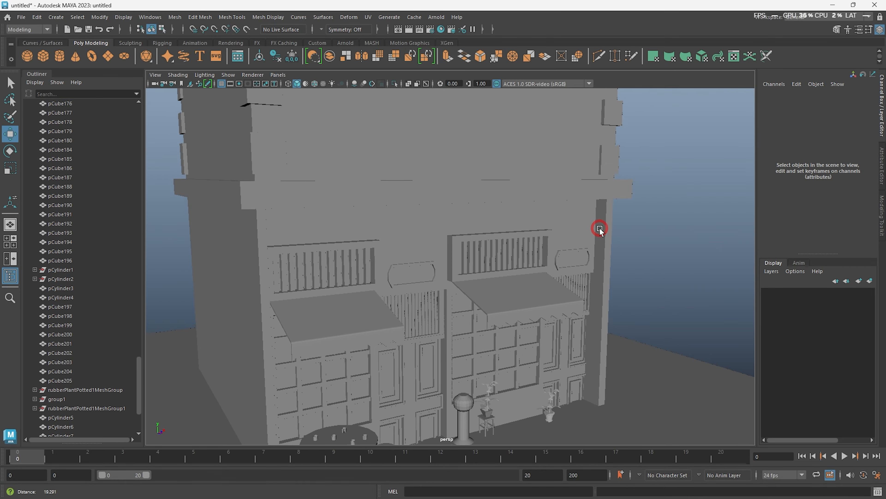
Create a cube and place it against the front facade beneath the ledge, at Translate Y 7.231 and Translate Z 5.578
right_click_drag(600, 228, 599, 252, "shift")
key("ctrl+z")
left_click_drag(384, 345, 401, 184)
left_click_drag(399, 223, 466, 288)
left_click_drag(466, 287, 413, 249, "alt")
left_click_drag(425, 216, 424, 214)
left_click_drag(425, 224, 401, 195, "alt")
right_click_drag(349, 237, 380, 279, "alt")
left_click(378, 250)
left_click_drag(388, 227, 391, 241)
Stretch the new block along the facade to Scale X 11.78 and adjust its position beneath the ledge
right_click_drag(370, 217, 398, 189)
left_click_drag(398, 241, 454, 275, "alt")
key("r")
left_click_drag(457, 239, 680, 272)
right_click_drag(688, 284, 566, 290, "alt")
middle_click_drag(513, 313, 545, 315)
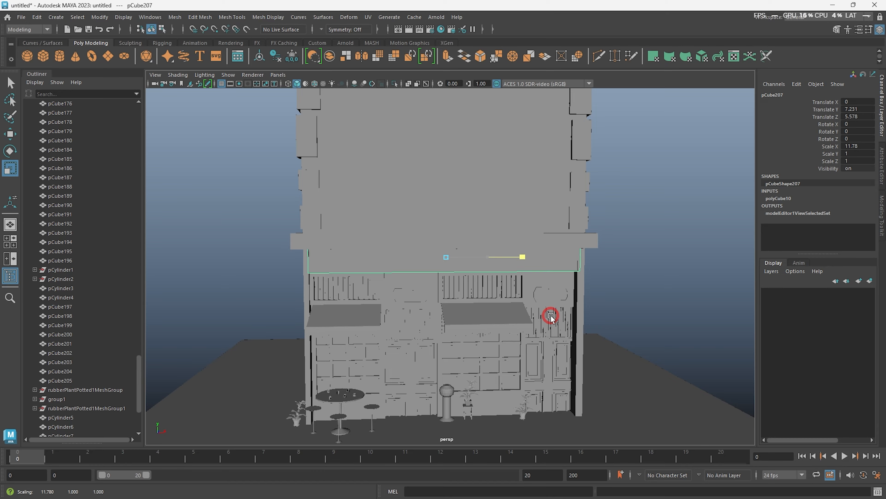
left_click_drag(551, 317, 461, 339, "alt")
key("alt+d")
left_click(429, 281)
key("w")
left_click_drag(401, 272, 500, 254)
right_click_drag(501, 253, 444, 265, "alt")
key("alt+d")
left_click_drag(444, 265, 590, 297, "alt")
Create a cylinder and move it out onto the pavement in front of the shop
right_click_drag(666, 214, 628, 214, "shift")
left_click_drag(464, 276, 495, 328, "alt")
right_click_drag(495, 328, 532, 337, "alt")
left_click_drag(407, 281, 499, 401)
middle_click_drag(506, 395, 496, 314, "alt")
right_click_drag(495, 315, 555, 346, "alt")
Raise the cylinder slightly and scale it into a wide, flat disc
left_click_drag(506, 341, 505, 340)
key("w")
left_click_drag(499, 305, 499, 294)
left_click_drag(534, 332, 502, 285, "alt")
right_click_drag(502, 285, 527, 294, "alt")
key("r")
left_click_drag(497, 274, 517, 307)
Duplicate the disc beside itself and turn the copy into a horizontal rod with scale 0.107, 1.306, 0.107 and Rotate Z -90
left_click_drag(629, 311, 630, 310, "shift")
key("r")
left_click_drag(592, 267, 596, 231)
left_click_drag(627, 321, 618, 328)
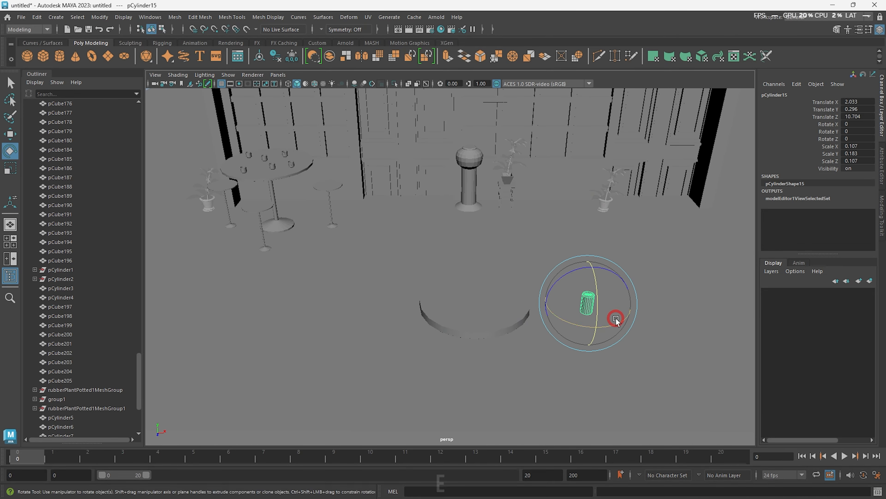
left_click_drag(541, 278, 754, 280)
left_click_drag(559, 304, 556, 370, "alt")
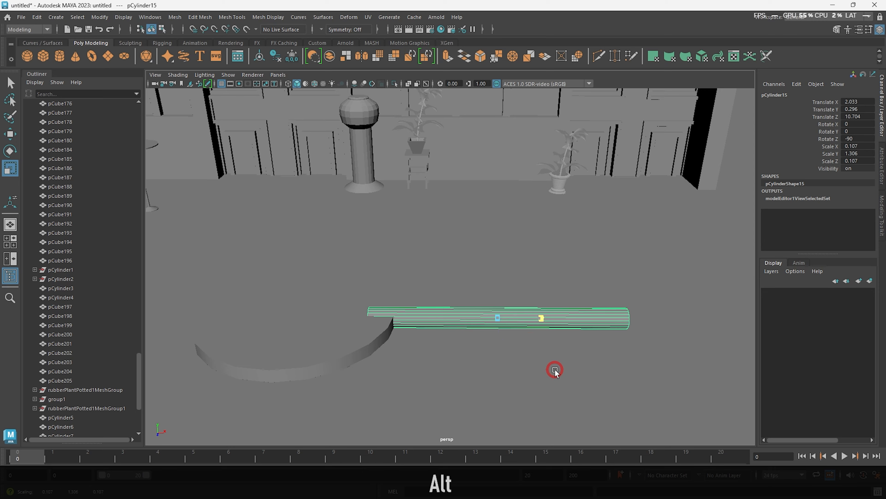
Raise the disc to the level of the rod and join the two into a round hanging sign
left_click(300, 349)
left_click_drag(297, 276, 300, 238)
left_click_drag(450, 332, 402, 289, "alt")
left_click(404, 287, "shift")
left_click(329, 57)
Rotate the round sign, move it toward the building and raise it above the shop front
left_click_drag(520, 208, 440, 247, "alt")
key("e")
left_click_drag(391, 289, 381, 287)
key("w")
left_click_drag(412, 251, 241, 245, "alt")
left_click_drag(387, 271, 475, 281)
left_click_drag(519, 223, 519, 108)
Shift the sign sideways to the facade's corner near the ledge so that it projects from the wall
left_click_drag(402, 157, 469, 172, "alt")
right_click_drag(412, 332, 470, 340, "alt")
left_click_drag(503, 343, 496, 309, "alt")
left_click_drag(519, 300, 412, 314, "alt")
left_click_drag(453, 314, 565, 324)
left_click_drag(580, 324, 529, 238, "alt")
key("w")
left_click_drag(489, 266, 377, 282, "alt")
left_click_drag(314, 279, 488, 316, "alt")
key("alt+d")
Adjust the rotation of the round sign on the facade corner and check its placement
left_click(503, 254)
right_click_drag(412, 210, 468, 203, "alt")
left_click_drag(468, 202, 440, 209, "alt")
key("e")
left_click_drag(377, 227, 419, 237)
key("alt+d")
left_click(489, 286)
right_click_drag(604, 216, 496, 276, "alt")
key("alt+d")
Create a cube and move it onto the pavement in front of the shop at Translate Z 11.529
left_click_drag(496, 275, 544, 314, "alt")
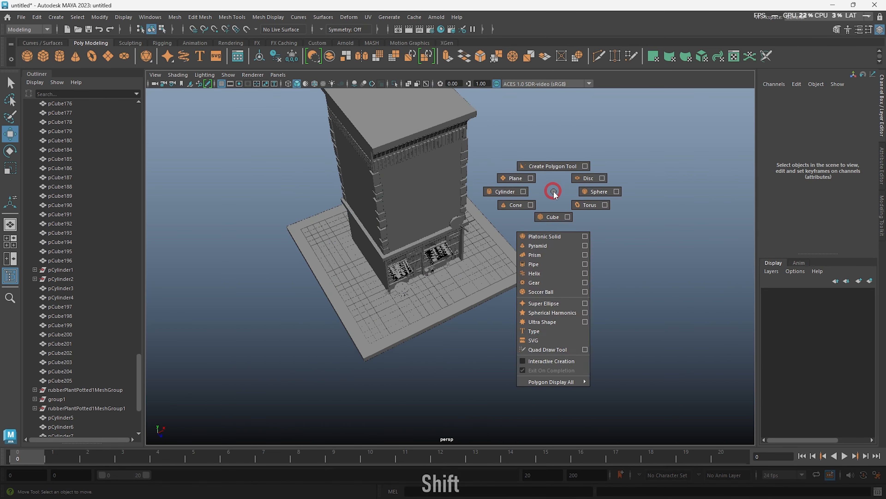
right_click_drag(554, 193, 554, 238, "shift")
right_click_drag(475, 245, 545, 224, "alt")
left_click_drag(398, 295, 465, 391)
left_click_drag(441, 329, 366, 280, "alt")
Scale the cube into a flat slab of 2.585 by 0.232 by 1.538 and raise it above the pavement
key("r")
left_click_drag(516, 352, 578, 373)
left_click_drag(460, 364, 450, 377)
left_click_drag(523, 343, 450, 310, "alt")
right_click_drag(474, 308, 436, 304, "alt")
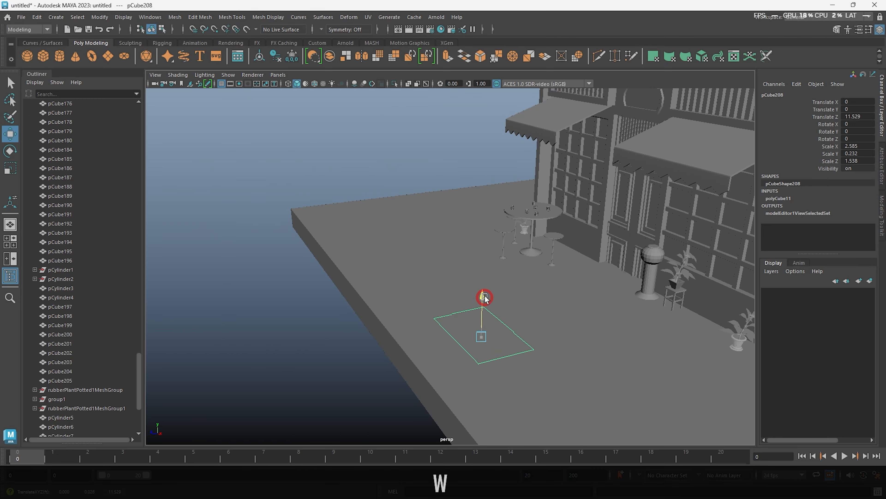
left_click_drag(486, 298, 485, 293)
left_click_drag(485, 293, 533, 340, "alt")
Insert two edge loops running along the slab's length and spread them toward its long sides
right_click_drag(533, 341, 559, 335, "alt")
right_click_drag(402, 210, 344, 206, "shift")
left_click_drag(455, 180, 450, 192)
key("r")
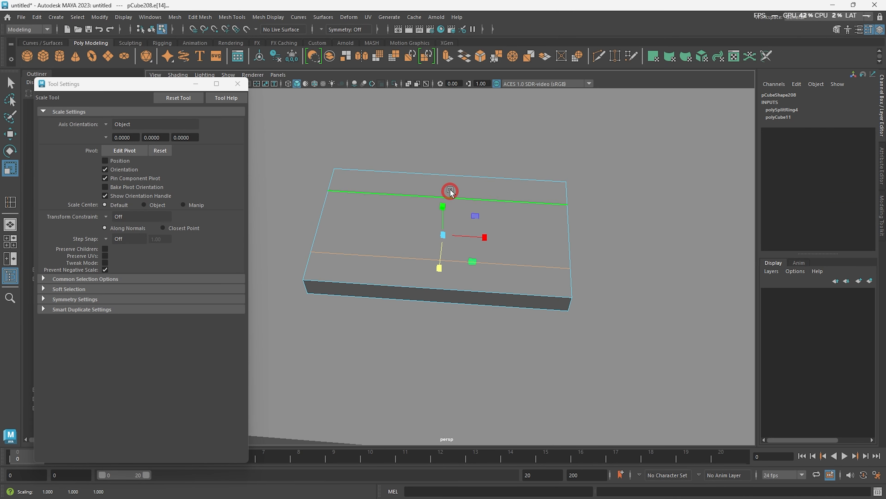
Insert six edge loops across the slab's width and space them in groups of three toward both ends
right_click_drag(517, 168, 478, 172, "shift")
left_click(481, 199)
key("r")
left_click_drag(484, 237, 496, 238)
right_click_drag(518, 240, 562, 230, "alt")
right_click_drag(569, 154, 524, 153)
left_click(431, 243)
key("w")
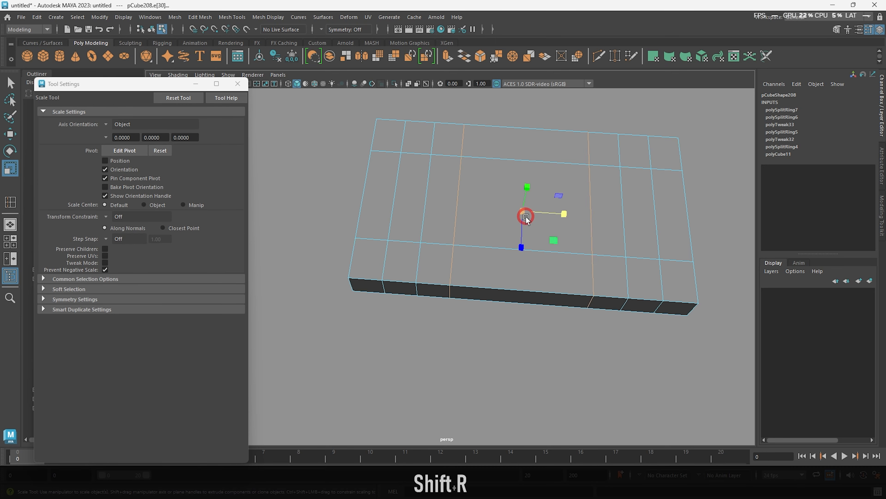
Scale and move the slab's edges to turn its rectangular outline into a rounded, wavy three-lobed shape
left_click_drag(526, 217, 539, 241, "alt")
left_click_drag(526, 262, 527, 271)
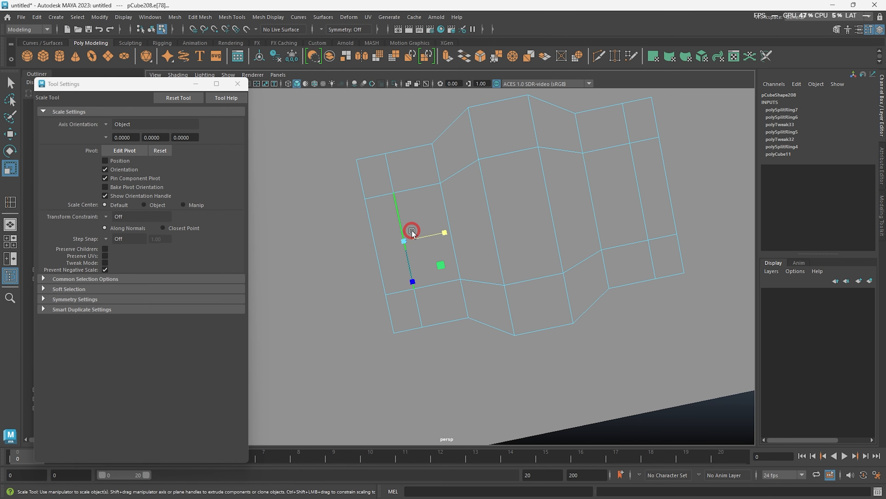
key("F8")
left_click_drag(560, 196, 441, 287, "alt")
key("F8")
key("alt+d")
left_click_drag(527, 217, 439, 160, "alt")
left_click(489, 282)
left_click_drag(489, 283, 481, 335, "alt")
Extrude the slab's top faces with an inward offset and push them down to hollow out a rimmed basin
right_click_drag(384, 195, 382, 223)
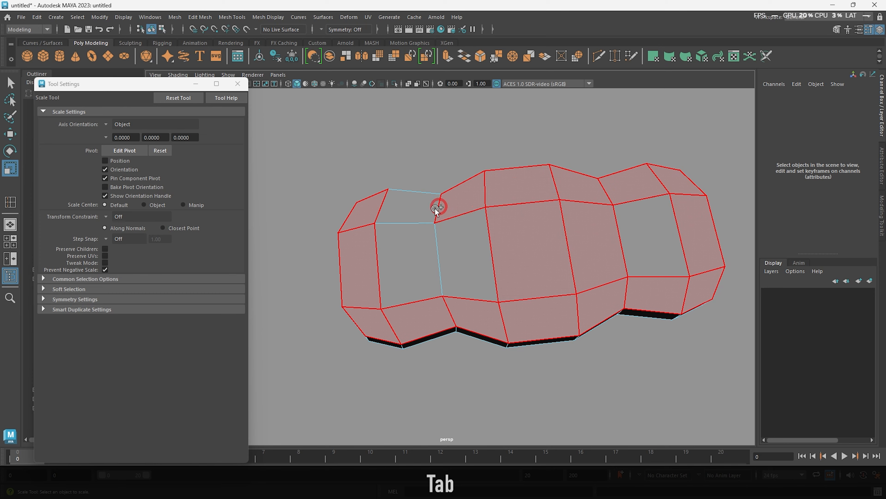
left_click(553, 293)
key("ctrl+e")
left_click(485, 253)
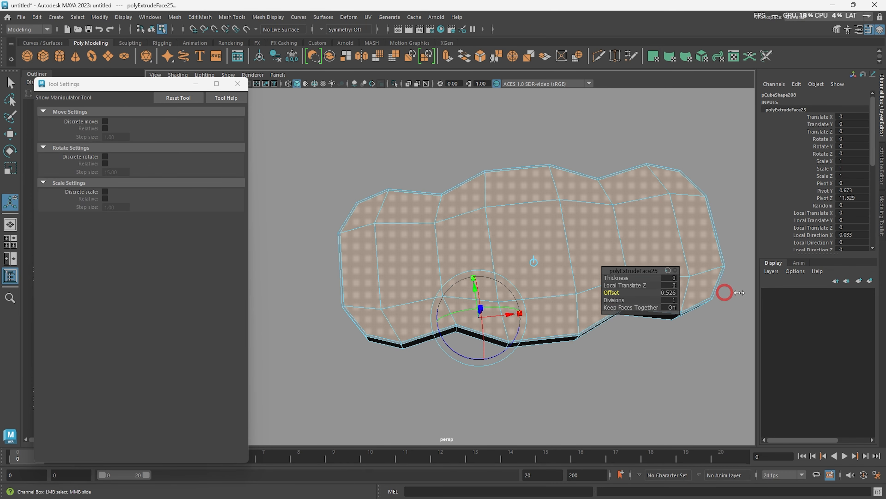
left_click_drag(531, 336, 488, 272, "alt")
left_click_drag(470, 281, 471, 301)
key("alt+d")
Create a cylinder and scale it to about 0.116 in X and Z to form a thin rod beside the lobed board
left_click_drag(523, 238, 545, 277, "alt")
right_click_drag(538, 157, 427, 154, "alt+shift")
key("w")
left_click_drag(502, 196, 420, 272, "alt")
right_click_drag(420, 273, 489, 279, "alt")
key("r")
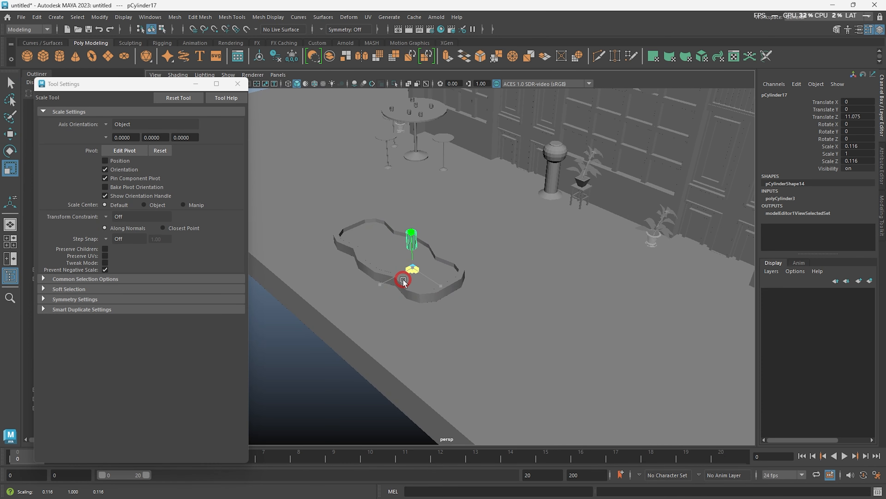
Lay the rod horizontally at the end of the lobed board and isolate the two objects
key("w")
left_click_drag(429, 279, 487, 329)
key("e")
key("j")
left_click_drag(496, 294, 513, 356)
left_click_drag(480, 270, 480, 258)
left_click_drag(495, 279, 505, 327, "alt")
left_click(506, 258, "shift")
key("shift+i")
Adjust the rod's length and position, and duplicate it as a second parallel rod at the board's end
left_click_drag(507, 257, 572, 269, "alt")
left_click(514, 284)
left_click_drag(500, 235, 501, 226)
key("r")
left_click_drag(477, 293, 499, 295)
left_click_drag(498, 295, 363, 309, "alt")
key("w")
left_click_drag(367, 273, 339, 274)
left_click_drag(438, 355, 485, 357, "alt")
left_click_drag(361, 359, 358, 359)
left_click(349, 349)
Extrude the outer end faces of one rod and scale them up into a flared mounting disc
left_click_drag(418, 335, 489, 289, "alt")
left_click_drag(544, 238, 611, 215, "alt")
right_click_drag(499, 267, 464, 267)
left_click_drag(537, 217, 489, 290)
left_click_drag(489, 280, 451, 271, "alt")
left_click_drag(574, 286, 524, 276, "alt")
key("r")
left_click_drag(601, 235, 469, 338)
left_click_drag(496, 279, 431, 280, "alt")
left_click_drag(431, 158, 566, 126, "alt")
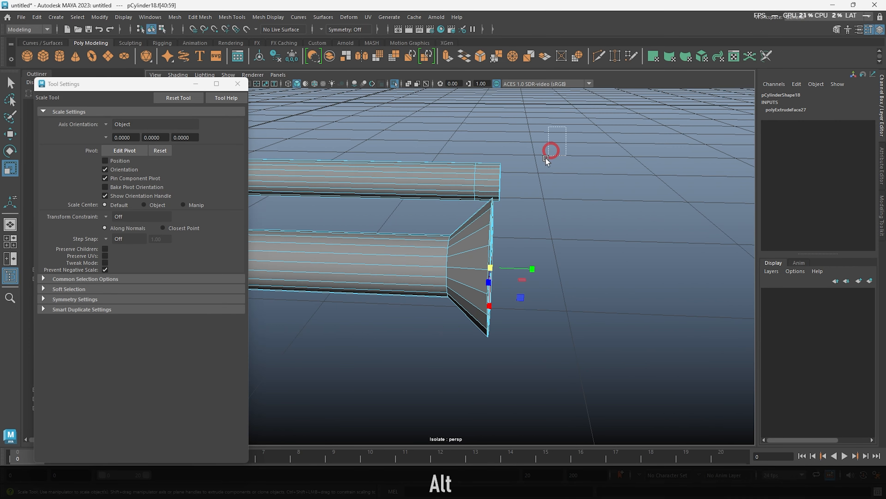
Extrude the outer end faces of the second rod and scale them into a matching flared disc
left_click_drag(480, 262, 483, 264, "ctrl")
left_click_drag(600, 276, 533, 280, "alt")
left_click_drag(721, 222, 747, 223)
left_click_drag(464, 260, 570, 333, "alt")
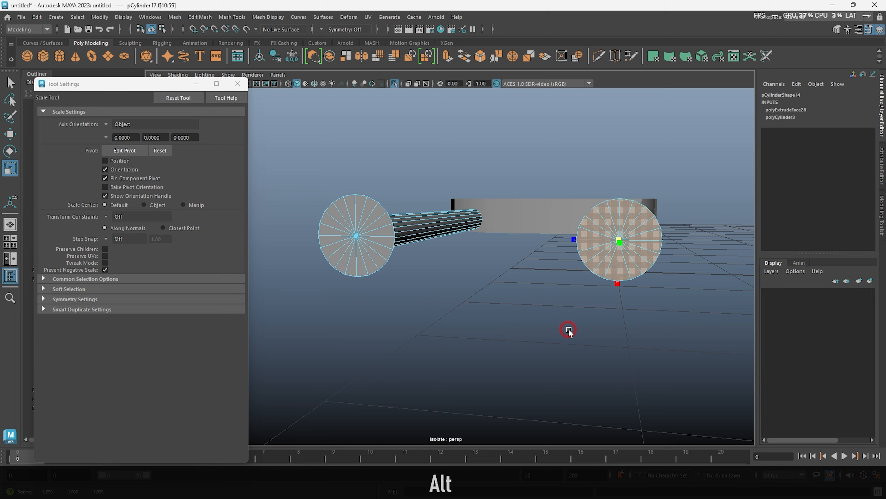
left_click(572, 314)
Create a cube and move it toward the lobed board with the rods
left_click_drag(489, 279, 558, 301, "alt")
scroll(488, 279, "down", 5)
middle_click_drag(288, 194, 466, 197, "alt")
left_click_drag(349, 202, 649, 321)
left_click(482, 342)
scroll(497, 195, "down", 5)
left_click_drag(497, 186, 453, 140, "alt")
left_click(43, 56)
key("w")
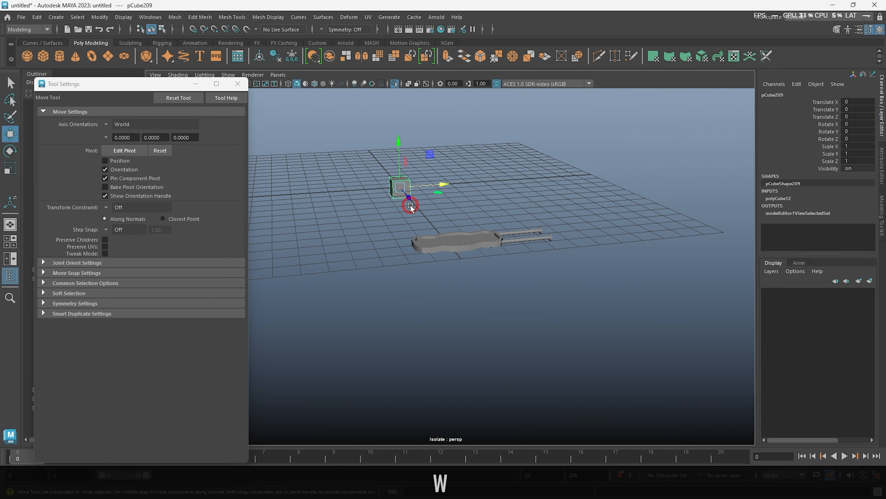
left_click_drag(460, 183, 459, 191)
Scale and position the cube as a block inside the board's recess
scroll(460, 223, "up", 5)
left_click_drag(443, 215, 480, 265, "alt")
key("r")
left_click_drag(480, 265, 491, 226, "alt")
key("w")
mouse_move(490, 225)
left_mouse_down("alt")
mouse_move(503, 265)
mouse_move(493, 238)
left_mouse_up("alt")
left_click_drag(492, 238, 408, 227, "alt")
Extrude the block's two opposite end faces and scale them outward into a wrapped-candy shape with flared ends
right_click_drag(517, 259, 518, 290)
left_click(550, 306)
left_click_drag(508, 251, 580, 250, "alt+shift")
left_click(399, 242, "shift")
left_click_drag(471, 252, 464, 254, "alt+shift")
key("r")
left_click_drag(488, 217, 518, 204, "shift")
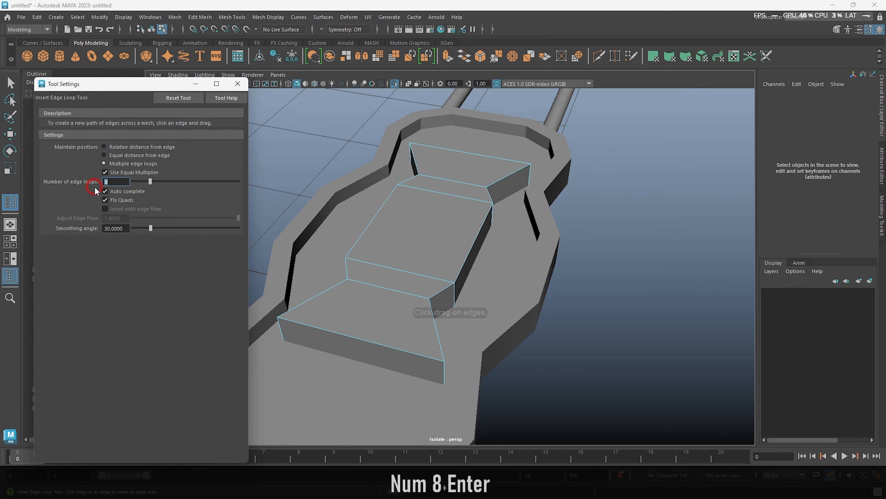
Insert eight evenly spaced edge loops running along the candy shape's length
left_click(238, 83)
left_click(362, 338)
left_click_drag(364, 337, 424, 313, "alt")
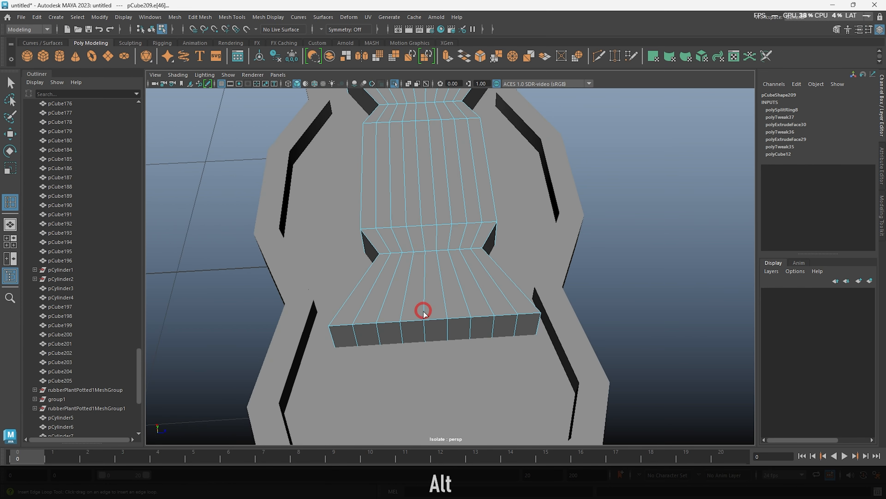
Select alternating lengthwise edge loops, scale them to crease the candy wrapper, and seat the shape in the board's recess
left_click_drag(511, 290, 489, 196, "alt+shift")
key("r")
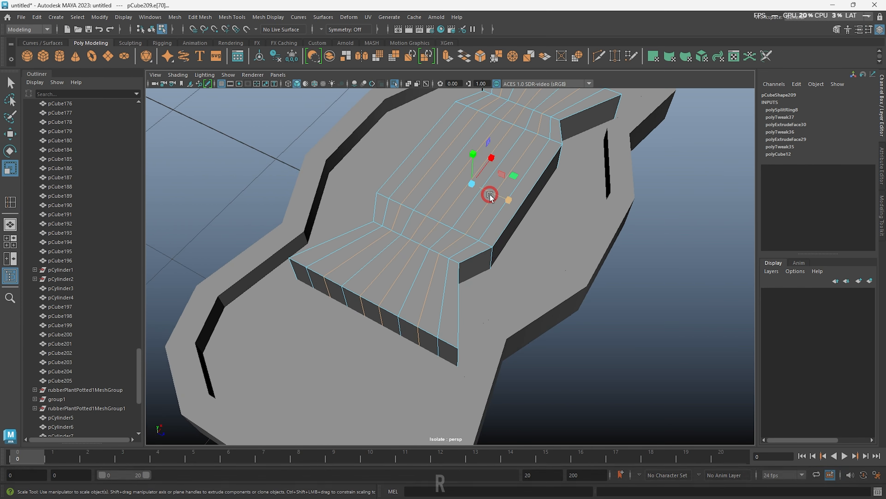
key("F8")
left_click(524, 192)
left_click_drag(441, 266, 483, 213, "alt")
left_click(483, 224)
key("w")
left_click(488, 168)
left_click_drag(489, 167, 485, 217, "alt")
Combine the board, rods and candy shape into one mesh, freeze its transforms, delete its history, and show the whole scene
scroll(485, 217, "down", 8)
left_click_drag(392, 169, 726, 350)
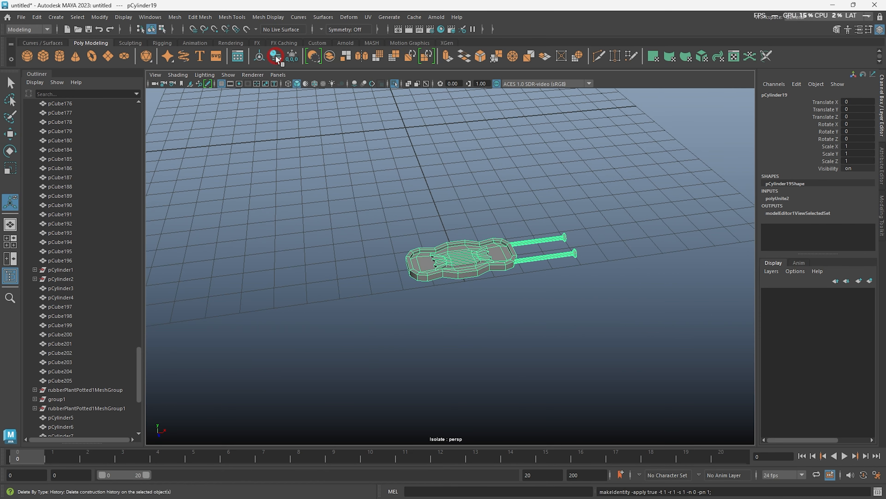
left_click(279, 59)
key("ctrl+1")
Raise the combined sign to the front of the building and rotate it 90° about Y
left_click_drag(401, 195, 382, 166, "alt")
key("w")
left_click_drag(475, 227, 475, 152)
left_click_drag(496, 174, 552, 245, "alt")
left_click_drag(606, 368, 490, 302)
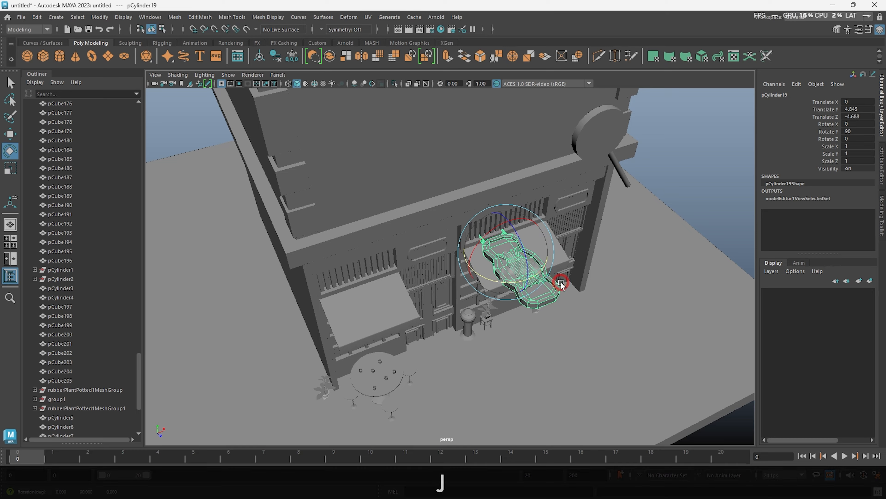
Move the sign to the outer corner of the facade above the awning and scale it to fit there
left_click_drag(545, 240, 349, 297)
left_click_drag(349, 297, 459, 293, "alt")
key("e")
left_click_drag(372, 311, 289, 195)
key("r")
key("w")
key("r")
left_click_drag(275, 232, 299, 232)
Fine-tune the sign's position so that its rod discs meet the wall at the building's corner
left_click_drag(304, 241, 356, 223, "alt")
key("w")
left_click_drag(329, 262, 316, 250)
left_click_drag(318, 233, 317, 222)
left_click_drag(335, 244, 360, 255, "alt")
left_click(352, 332)
Create a cube and move it to about 11.09 in Y and 6.03 in Z, against the upper-floor wall
scroll(419, 279, "down", 10)
left_click_drag(522, 257, 608, 370, "alt")
scroll(548, 279, "up", 4)
scroll(514, 290, "down", 6)
scroll(614, 202, "up", 4)
right_click_drag(614, 201, 614, 241, "shift")
left_click_drag(457, 407, 458, 315)
left_click_drag(516, 297, 450, 310, "alt")
left_click_drag(457, 311, 327, 319)
Examine the facade and the cube's placement on the upper wall from several angles
left_click_drag(326, 319, 475, 274, "alt")
right_click_drag(475, 273, 391, 250, "alt")
left_click_drag(392, 249, 430, 204, "alt")
right_click_drag(429, 204, 504, 370, "alt")
left_click_drag(505, 370, 513, 298, "alt")
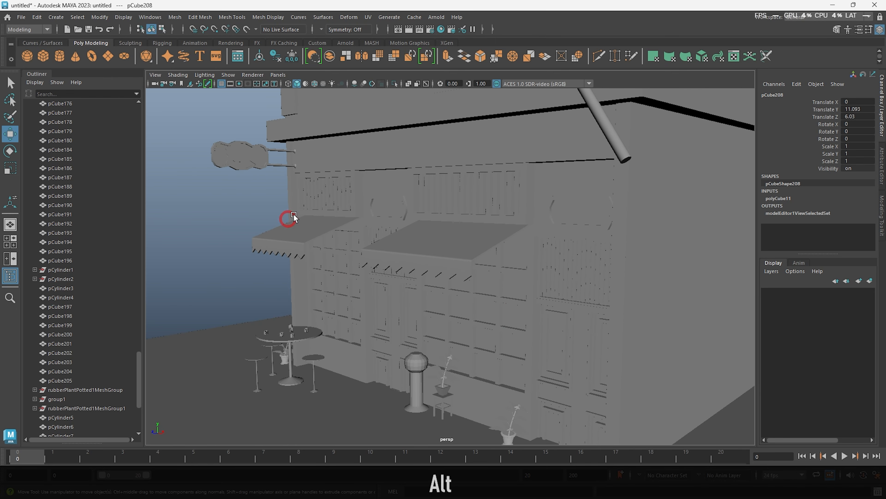
right_click_drag(482, 280, 385, 253, "alt")
left_click_drag(385, 254, 333, 235, "alt")
left_click_drag(477, 280, 382, 254, "alt")
right_click_drag(539, 267, 487, 259, "alt")
left_click_drag(487, 260, 473, 267, "alt")
middle_click_drag(479, 262, 463, 383, "alt")
right_click_drag(463, 224, 448, 250, "alt")
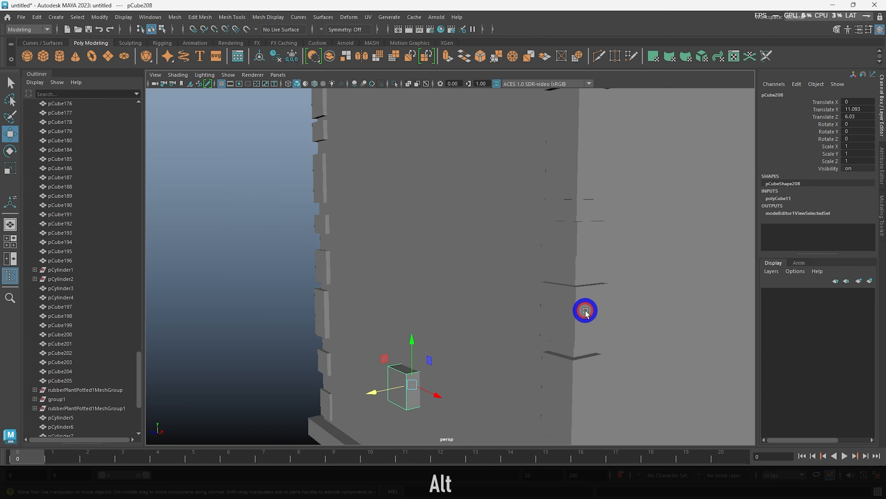
left_click_drag(586, 311, 412, 212, "alt")
middle_click_drag(468, 231, 487, 260, "alt")
right_click_drag(487, 260, 537, 353, "alt")
middle_click_drag(526, 365, 512, 291, "alt")
right_click_drag(513, 291, 545, 355, "alt")
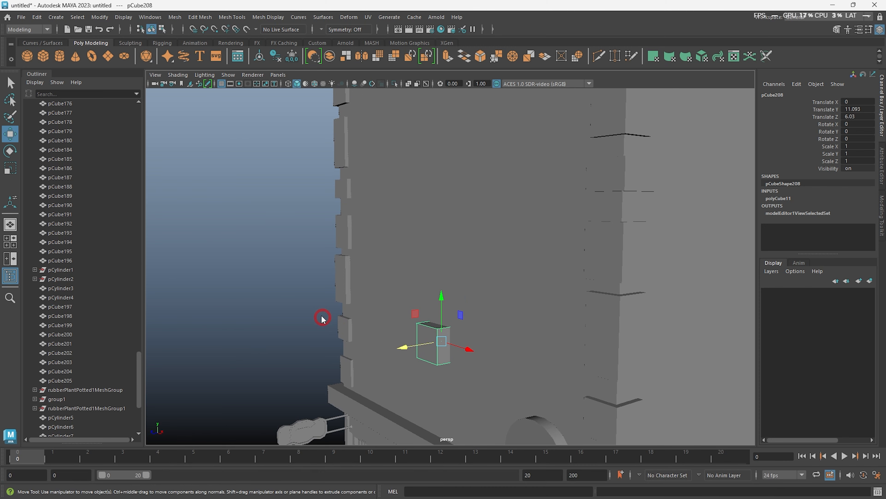
key("alt+d")
left_click_drag(508, 291, 434, 308, "alt")
left_click_drag(464, 179, 489, 302, "alt")
right_click_drag(527, 258, 464, 330, "alt")
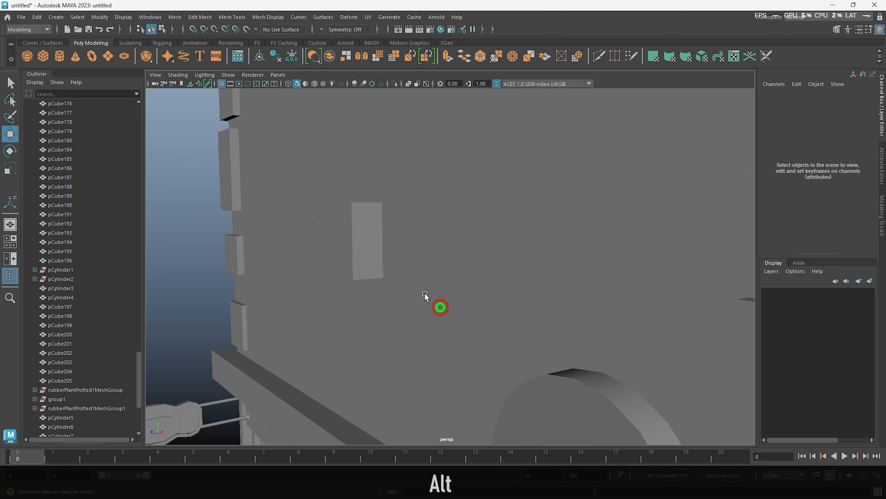
Scale the cube on the upper wall into an upright block about 2.5 in Y
left_click_drag(455, 251, 467, 277, "alt")
key("r")
left_click_drag(428, 200, 433, 137)
right_click_drag(449, 241, 416, 219, "alt")
left_click_drag(416, 220, 459, 262, "alt")
right_click_drag(459, 262, 489, 319, "alt")
left_click_drag(489, 318, 509, 294, "alt")
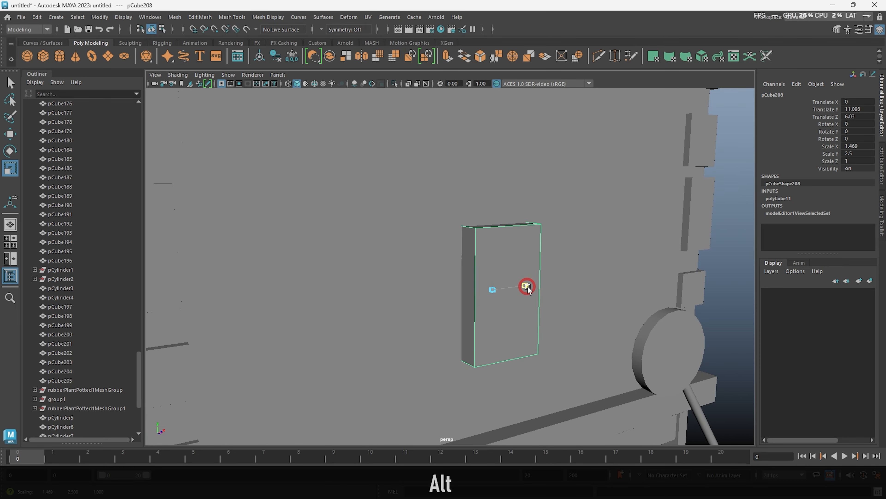
Enlarge the wall block to about 2.576 in X and 3.742 in Y
key("r")
left_click_drag(520, 257, 530, 245)
left_click_drag(637, 318, 416, 268, "alt")
right_click_drag(416, 268, 471, 326, "alt")
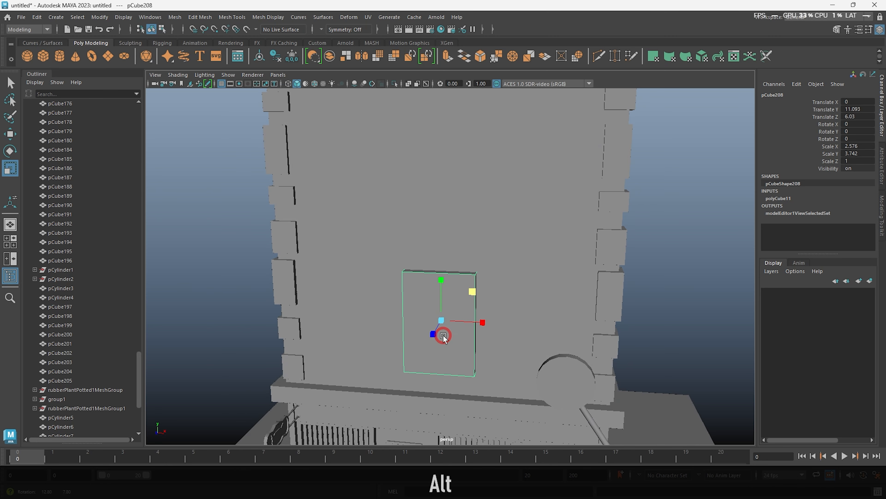
Extrude the wall block's top face upward and scale the extruded section to start a window cornice
key("e")
left_click_drag(491, 321, 450, 322, "alt")
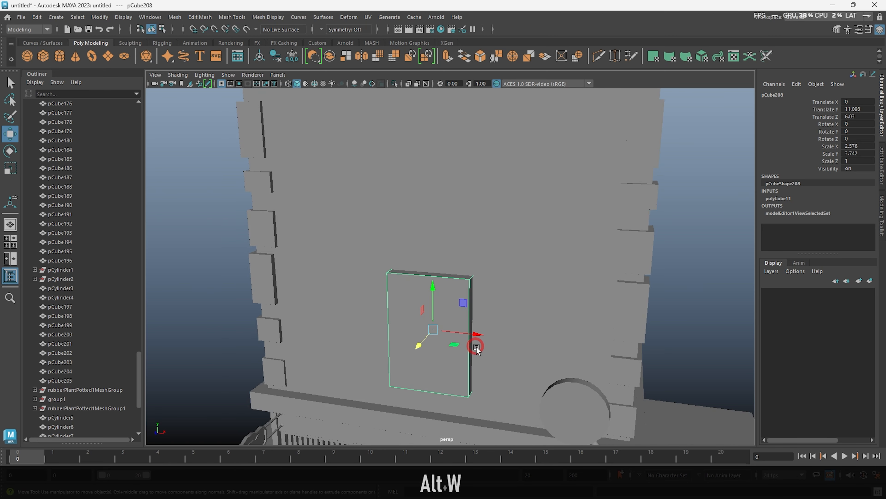
left_click_drag(473, 335, 404, 266, "alt")
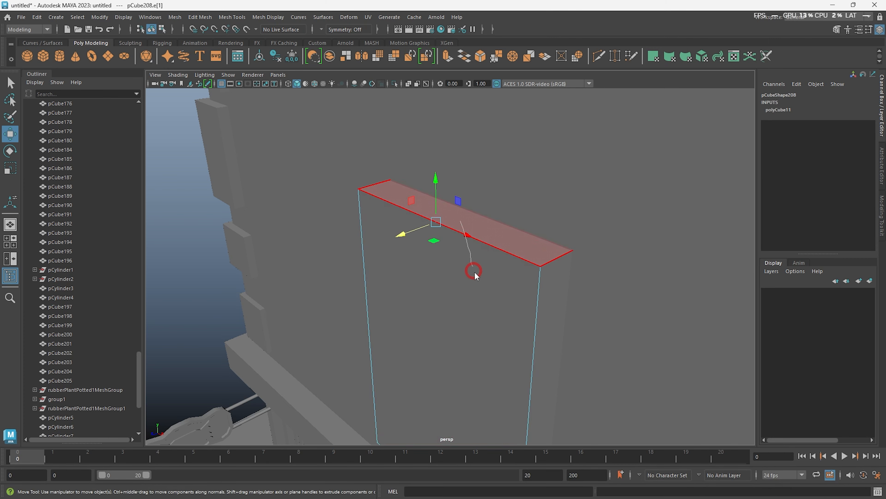
left_click_drag(484, 233, 453, 254, "alt")
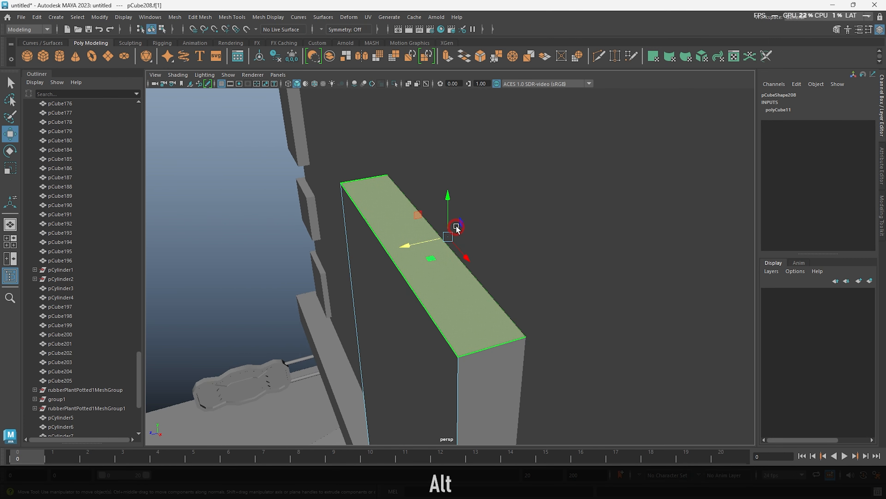
left_click_drag(455, 229, 467, 229)
key("w")
left_click_drag(448, 189, 459, 197, "shift")
left_click_drag(434, 160, 431, 138, "shift")
key("r")
left_click_drag(432, 164, 424, 195)
key("alt+d")
Extrude the cornice faces further to give the top of the block a stepped, overhanging profile
left_click(422, 224)
key("ctrl+e")
middle_click_drag(584, 330, 652, 348)
key("q")
left_click_drag(465, 250, 414, 256, "alt")
key("e")
key("w")
key("alt+d")
scroll(446, 218, "down", 5)
key("r")
Extrude the block's front face inward to form a recessed window frame around the pane
left_click(506, 186)
key("alt+d")
left_click_drag(506, 186, 516, 224, "alt")
scroll(469, 243, "up", 5)
left_click(486, 264)
key("ctrl+e")
key("g")
key("alt+d")
left_click(527, 136)
Insert two closely spaced horizontal edge loops across the middle of the window with Multi-Cut
key("q")
right_click_drag(560, 125, 589, 118, "alt")
left_click(601, 56)
left_click(358, 193, "ctrl")
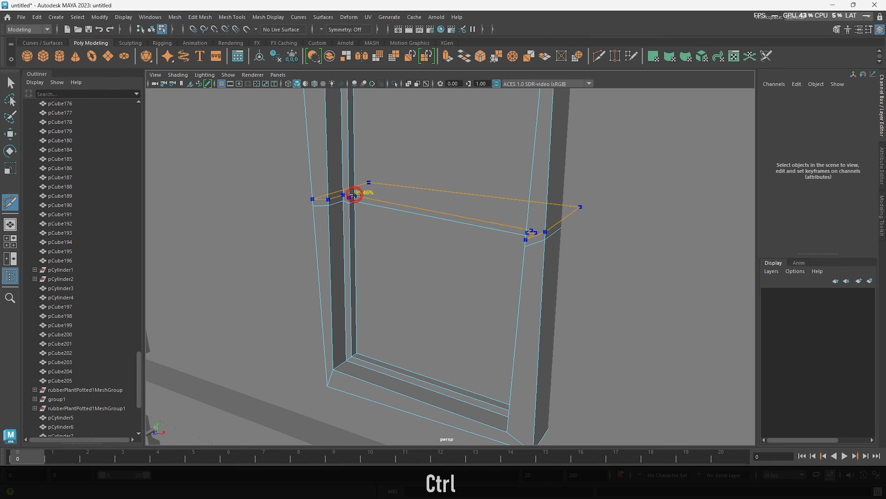
left_click(358, 200, "ctrl")
Delete the faces between the two loops where the crossbar crosses the pane and meets the inner frame
key("w")
left_click_drag(363, 199, 388, 216, "alt")
left_click(385, 206)
key("Delete")
left_click(331, 195)
left_click(593, 212, "shift")
key("Delete")
Bridge the open edges across the pane and at both frame sides to form a window crossbar
left_click(591, 211)
left_click_drag(590, 211, 298, 196, "alt")
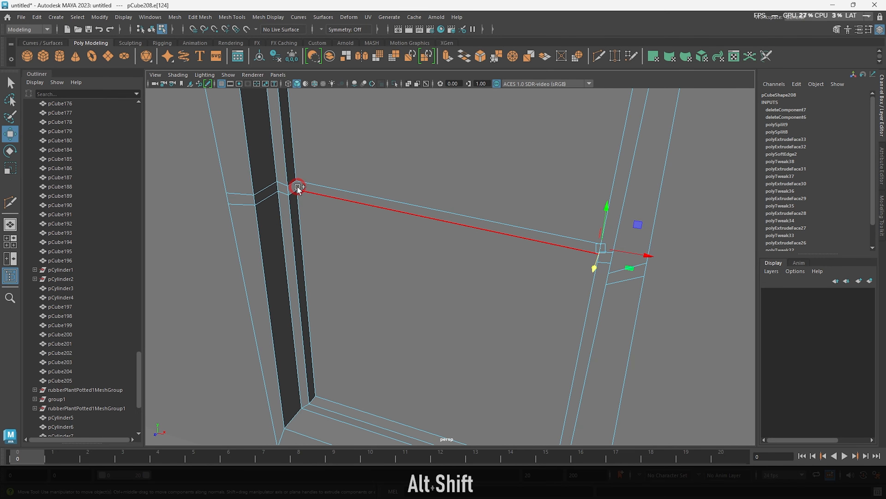
left_click(297, 197, "shift")
right_click_drag(299, 197, 355, 171, "shift")
left_click_drag(356, 170, 639, 174, "alt")
left_click(665, 164, "shift")
left_click(639, 174, "shift")
key("g")
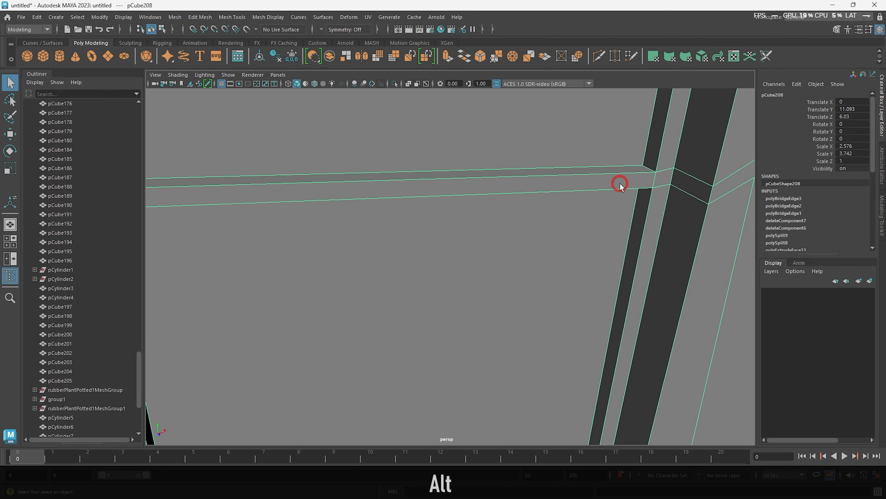
Duplicate the finished window beside the original and rotate the copy to angle it toward the wall
right_click_drag(635, 138, 479, 183, "alt")
key("w")
left_click_drag(457, 241, 517, 297, "shift")
left_click_drag(514, 304, 506, 307)
left_click(485, 245)
left_click_drag(485, 245, 372, 259, "alt")
key("e")
key("w")
key("e")
left_click_drag(382, 245, 379, 240)
Place another angled window copy on the opposite side of the central window to complete a three-part bay
left_click_drag(611, 231, 444, 279, "alt")
left_click(441, 264)
key("w")
left_click_drag(405, 257, 466, 217)
left_click(279, 245)
Examine the three-part bay window and the upper facade up to the roof cornice from several angles
right_click_drag(506, 235, 486, 227, "alt")
left_click_drag(486, 227, 463, 207, "alt")
right_click_drag(613, 240, 517, 227, "alt")
left_click_drag(516, 227, 576, 219, "alt")
right_click_drag(451, 244, 495, 265, "alt")
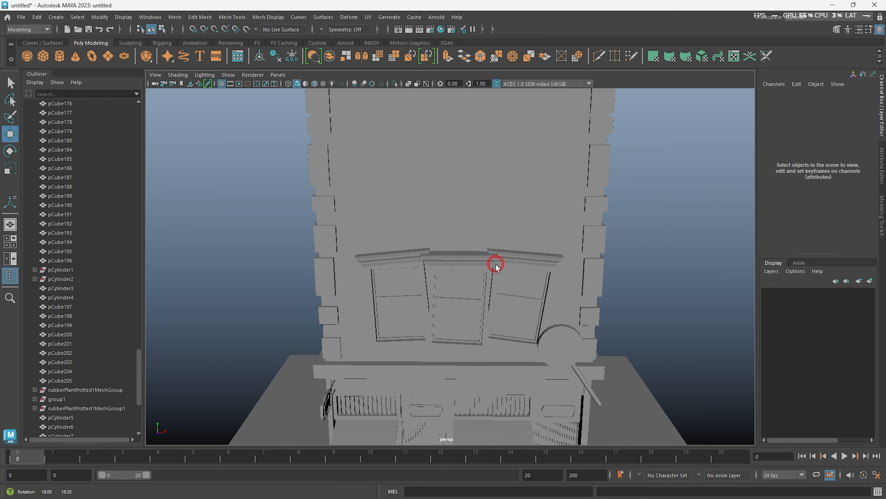
left_click_drag(457, 209, 471, 239, "alt")
middle_click_drag(471, 239, 468, 323, "alt")
right_click_drag(468, 323, 475, 252, "alt")
left_click_drag(475, 251, 457, 250, "alt")
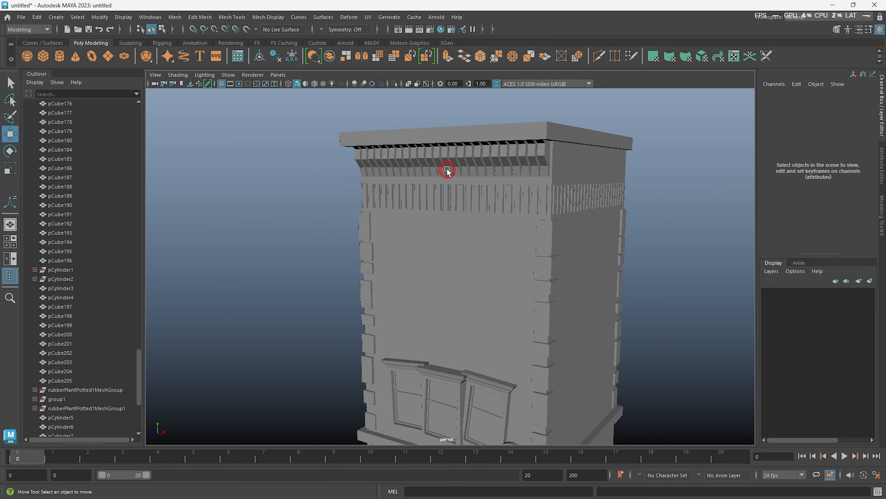
Duplicate the roof slab down to 16.7 in Y and shrink it to 5.662 in X and 0.13 in Y as a ledge above the windows
left_click_drag(501, 102, 509, 232, "shift")
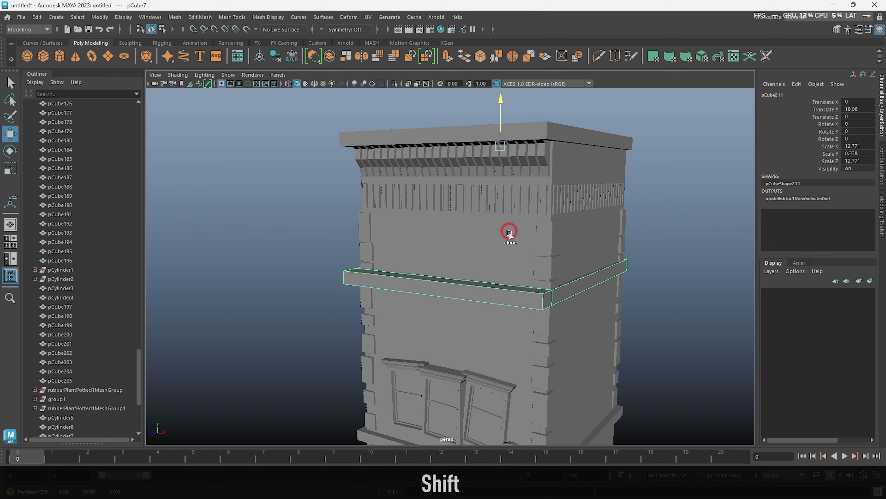
right_click_drag(508, 231, 521, 271, "alt")
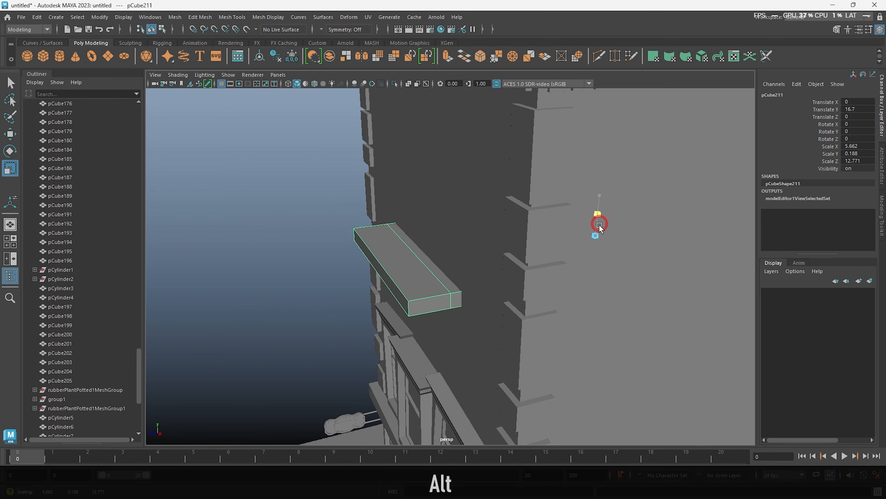
left_click_drag(594, 224, 601, 172, "alt")
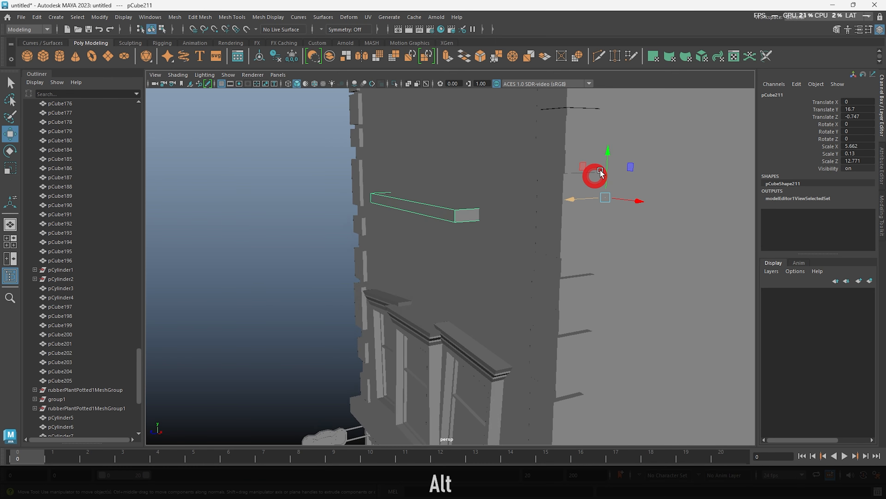
left_click_drag(594, 236, 646, 241, "alt")
key("alt+d")
right_click_drag(646, 241, 461, 200, "alt")
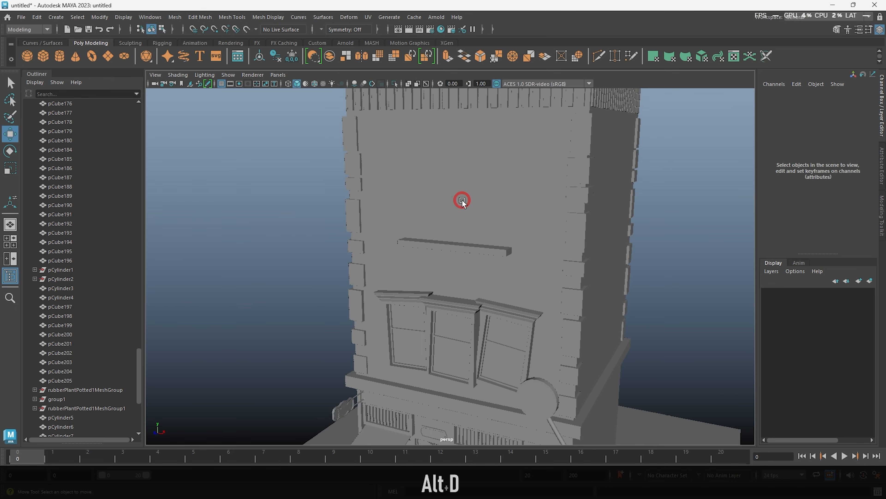
Duplicate a roof bracket down to about 16.36 in Y and fit the copy under the new ledge by moving and scaling it
middle_click_drag(457, 133, 455, 207, "alt")
left_click_drag(455, 208, 435, 208, "alt")
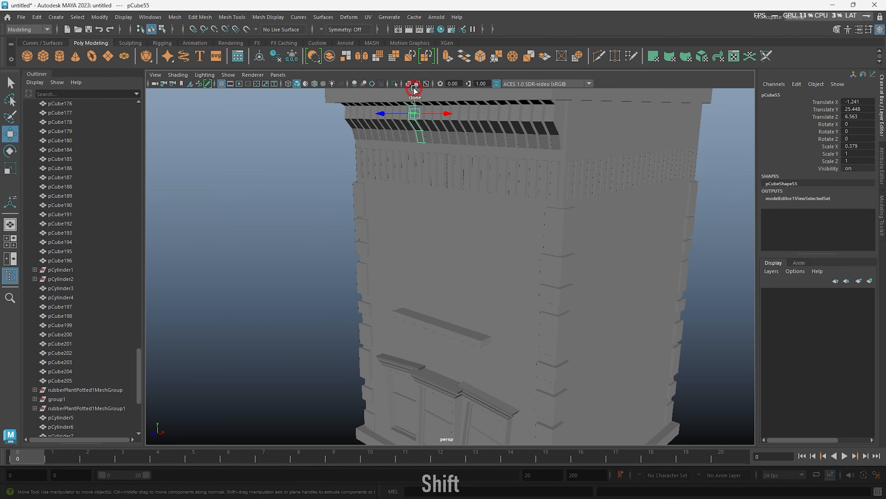
left_click_drag(445, 111, 447, 300, "shift")
left_click_drag(493, 297, 493, 229, "alt")
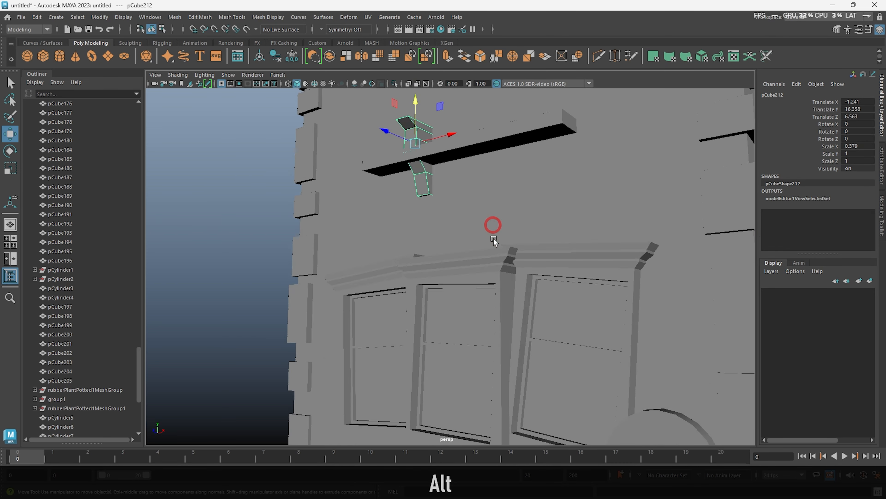
middle_click_drag(477, 252, 477, 269)
left_click(552, 147)
left_click_drag(663, 216, 669, 214)
left_click(445, 223)
key("r")
mouse_move(484, 192)
left_mouse_down()
mouse_move(467, 192)
mouse_move(508, 196)
left_mouse_up()
Clone the bracket along the underside of the ledge to form a row of brackets
left_click_drag(507, 196, 537, 196, "shift")
middle_click_drag(478, 229, 358, 233, "alt+shift")
left_click_drag(635, 214, 690, 214, "shift")
Examine the bracketed ledge and its proportions on the building from the side and front
left_click_drag(572, 224, 394, 205, "alt")
scroll(395, 204, "down", 5)
left_click(241, 201)
scroll(378, 182, "down", 5)
left_click_drag(432, 175, 344, 187, "alt")
left_click_drag(444, 217, 502, 283, "alt")
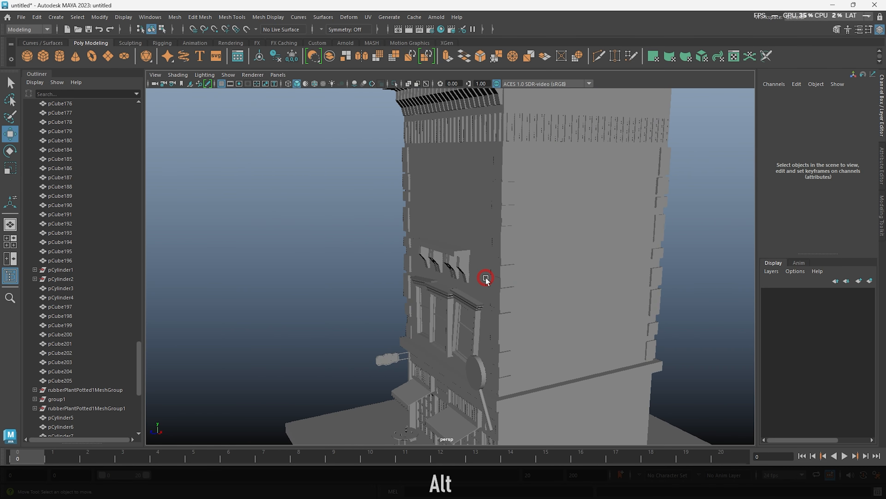
scroll(473, 246, "down", 5)
left_click_drag(473, 246, 486, 305, "alt")
scroll(497, 258, "up", 5)
Create a cylinder at about 13.457 in Y and 6.726 in Z, and thin it to 0.118 in X and Z
right_click_drag(699, 227, 650, 227, "shift")
scroll(484, 275, "down", 5)
right_click_drag(504, 224, 524, 275, "alt")
left_click_drag(439, 310, 411, 320)
scroll(415, 325, "up", 5)
key("r")
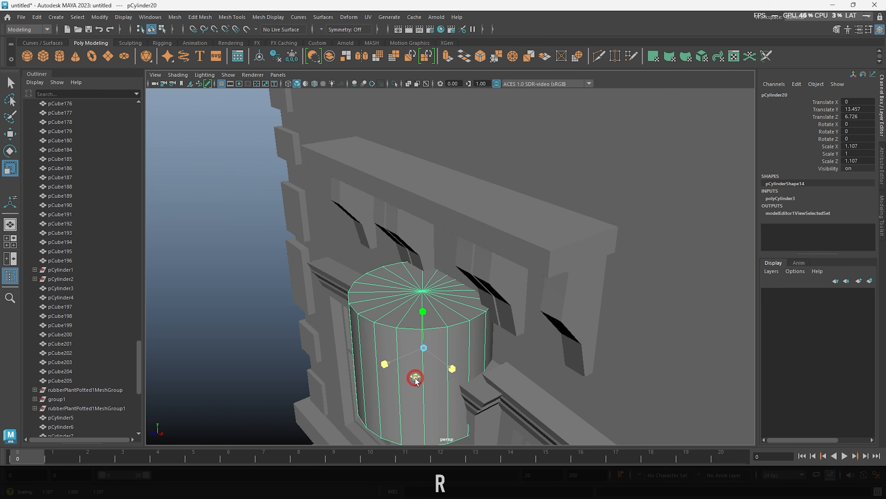
left_click_drag(416, 378, 446, 384)
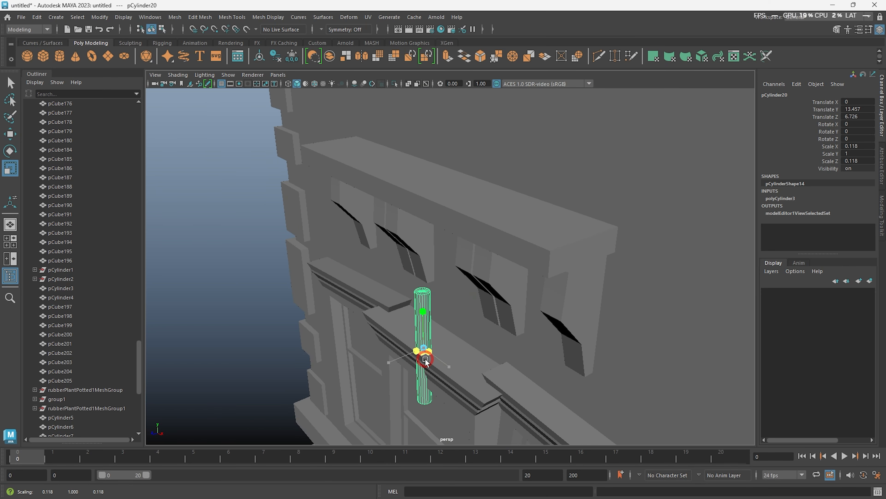
Move the cylinder up onto the ledge above the windows and scale it down into a thin rail piece
left_click_drag(435, 132, 387, 172, "alt")
scroll(387, 171, "up", 4)
left_click_drag(365, 200, 344, 226)
key("w")
left_click_drag(359, 156, 354, 102)
left_click_drag(343, 182, 477, 283, "alt")
key("r")
left_click_drag(476, 229, 536, 289)
left_click_drag(512, 239, 514, 238)
left_click_drag(515, 238, 512, 258, "alt")
Delete the end cap faces of the rail cylinder
right_click_drag(506, 246, 505, 283)
left_click_drag(464, 213, 491, 355, "ctrl")
key("Delete")
right_click_drag(506, 247, 533, 207)
Duplicate the rail cylinder along the ledge toward its opposite end, undoing a misplaced change on the way
left_click_drag(496, 248, 465, 246, "shift")
mouse_move(471, 275)
left_mouse_down("alt")
mouse_move(483, 343)
mouse_move(496, 346)
left_mouse_up("alt")
key("w")
left_click_drag(496, 345, 495, 335, "alt")
key("ctrl+z")
left_click_drag(401, 333, 388, 303, "alt")
left_click_drag(344, 241, 621, 277, "shift")
left_click_drag(621, 290, 573, 325, "alt")
Rotate the copied rail cylinder to run toward the wall and place it at the corner of the ledge
left_click(597, 339)
left_click(617, 339)
mouse_move(669, 365)
left_mouse_down()
mouse_move(712, 386)
mouse_move(572, 370)
left_mouse_up()
key("e")
mouse_move(491, 357)
left_mouse_down()
mouse_move(551, 341)
mouse_move(535, 352)
left_mouse_up()
key("w")
left_click_drag(456, 351, 522, 298)
mouse_move(583, 288)
left_mouse_down()
mouse_move(626, 305)
mouse_move(590, 329)
left_mouse_up()
Combine the long and short rail cylinders and bridge their open ends with 2 divisions
left_click(415, 321, "shift")
left_click(297, 65)
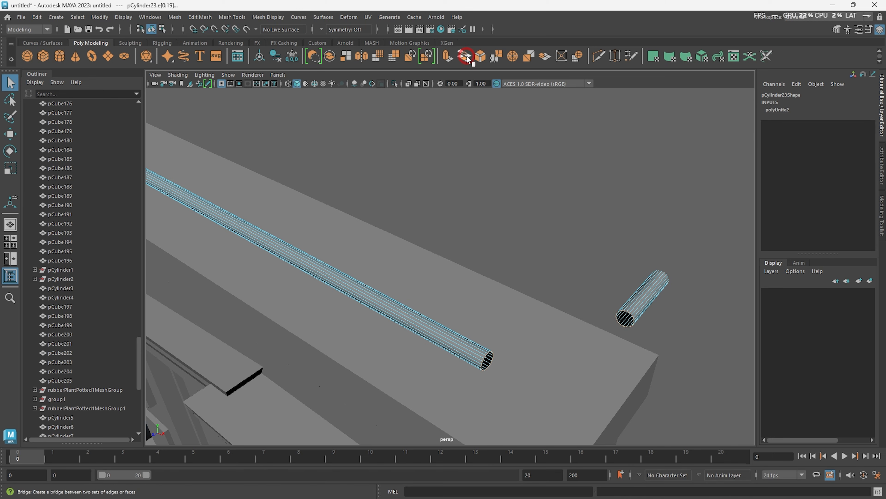
type("2")
key("Return")
Delete the selected geometry at the rail's corner bend and patch the gap with Append to Polygon
right_click_drag(577, 358, 607, 335)
left_click_drag(607, 335, 514, 264, "alt")
left_click(511, 258)
right_click_drag(514, 264, 541, 234)
key("Delete")
left_click(255, 51)
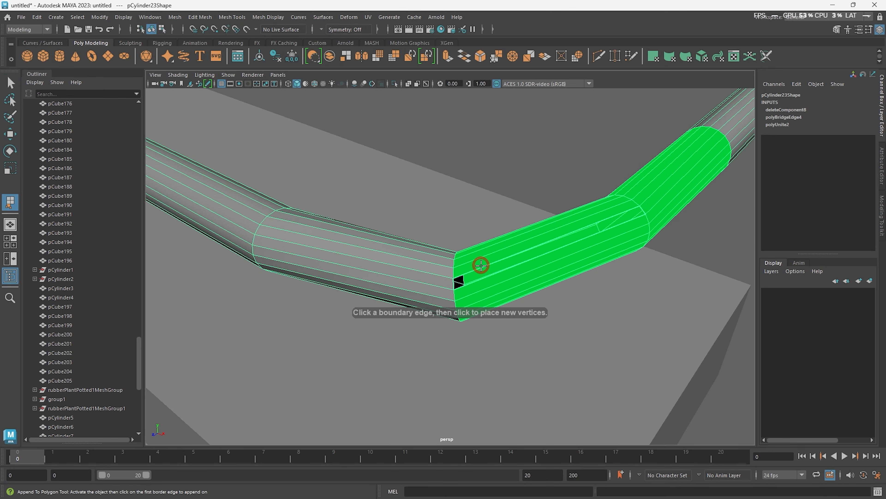
key("Return")
Delete the leftover short cylinder at the open end of the rail
scroll(497, 273, "down", 5)
left_click_drag(497, 272, 453, 301, "alt")
left_click(387, 277)
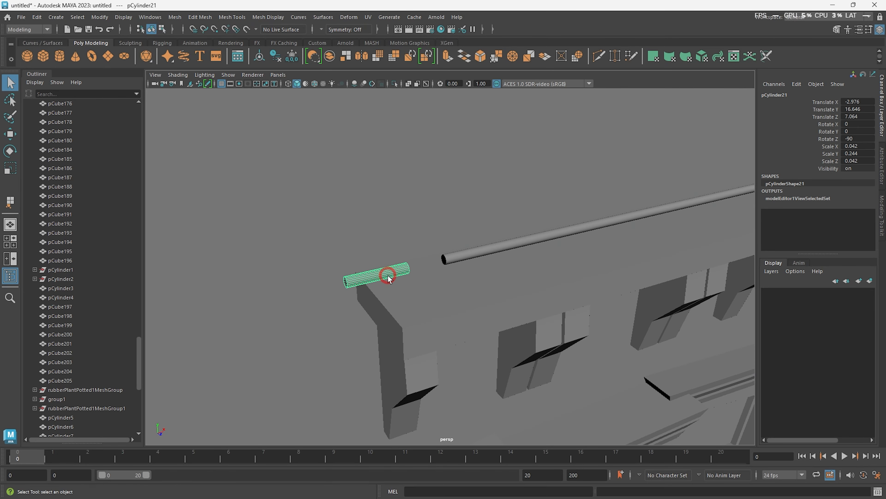
key("Delete")
Insert an edge loop across the middle of the long rail with Multi-Cut
left_click_drag(394, 267, 463, 254, "alt")
left_click(489, 262)
right_click_drag(592, 183, 570, 185, "shift")
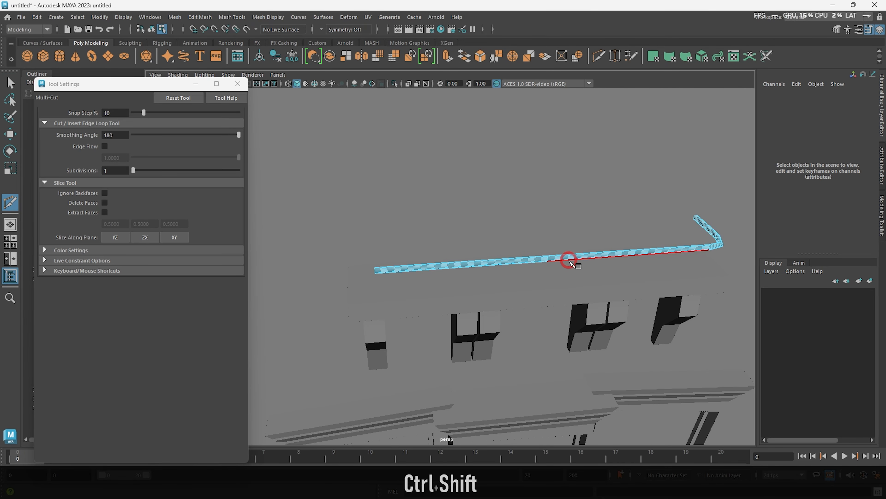
key("q")
Delete the half of the rail without the corner bend and return to object selection
scroll(414, 248, "down", 5)
left_click_drag(471, 241, 413, 248, "alt")
left_click(429, 267)
scroll(510, 350, "up", 6)
right_click_drag(454, 259, 455, 290)
left_click_drag(489, 279, 519, 275, "alt")
middle_click_drag(518, 276, 646, 297, "alt")
left_click_drag(297, 227, 366, 303)
key("Delete")
scroll(560, 253, "down", 5)
right_click_drag(508, 271, 534, 250)
key("alt+d")
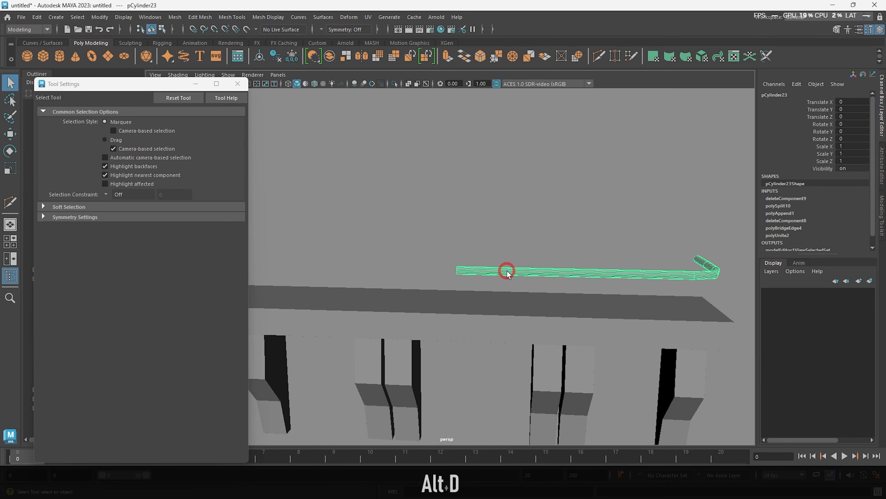
Duplicate the half rail, flip the copy about the Z axis and move it so the two open ends nearly meet
key("w")
left_click_drag(525, 265, 375, 262, "shift")
middle_click_drag(376, 263, 501, 274, "alt")
key("e")
key("j")
left_click_drag(488, 244, 366, 245)
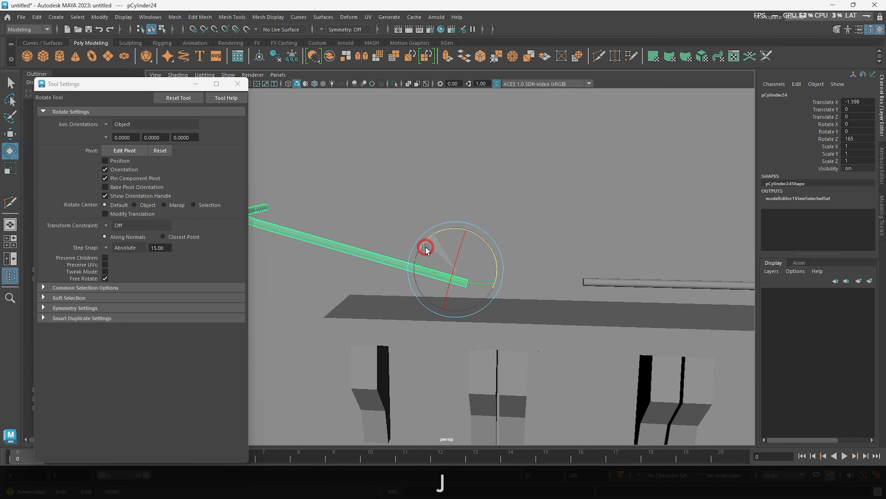
key("w")
left_click_drag(499, 271, 611, 274)
Combine the two rail halves, freeze the transformations, delete the history and center the pivot
left_click_drag(572, 227, 497, 295, "alt")
scroll(496, 296, "up", 3)
left_click(565, 293, "shift")
left_click_drag(541, 266, 502, 200, "alt")
left_click(292, 56)
left_click(275, 56)
left_click(259, 56)
Bridge the open end edges of the two rail halves to close the gap in the middle
left_click_drag(502, 276, 478, 253, "alt")
scroll(478, 266, "up", 4)
right_click_drag(558, 281, 569, 255)
left_click(530, 285, "shift")
double_click(483, 272)
double_click(439, 268, "shift")
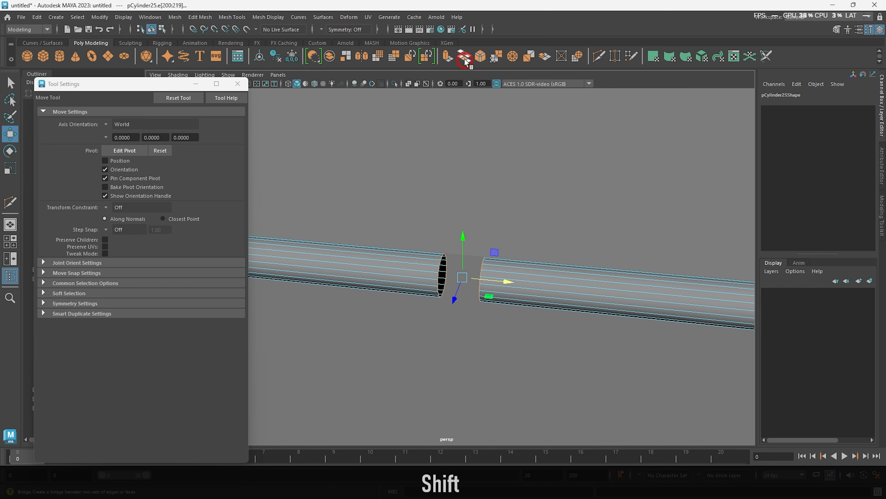
left_click(466, 58)
key("q")
right_click_drag(523, 280, 555, 249)
left_click(237, 84)
Duplicate the finished rail as a second parallel rail and lower the pair toward the ledge
left_click_drag(707, 238, 593, 209, "alt")
left_click(489, 224)
left_click(499, 220, "shift")
left_click_drag(492, 174, 405, 216)
key("alt+d")
Duplicate the potted plant group from the shop entrance and raise the copy to the height of the upper ledge
scroll(405, 216, "down", 5)
right_click_drag(610, 355, 679, 372, "alt")
scroll(614, 356, "up", 6)
left_click_drag(615, 356, 552, 348, "alt")
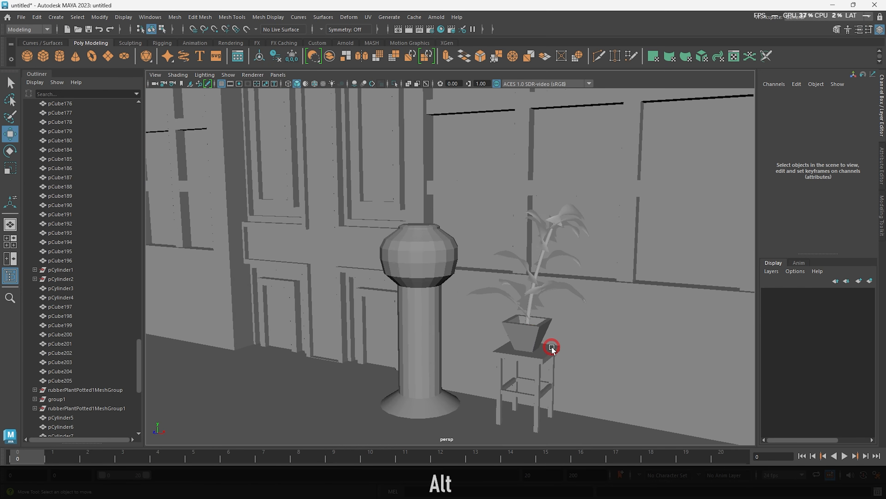
left_click(537, 331)
key("Up")
key("Up")
key("ctrl+d")
left_click_drag(537, 232, 537, 175)
right_click_drag(631, 370, 556, 333, "alt")
left_click_drag(469, 273, 461, 133)
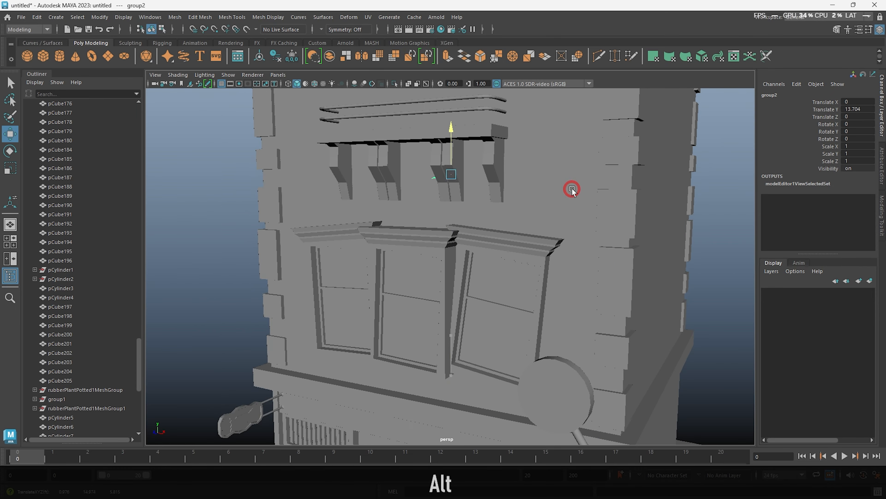
Position the copied potted plant on the ledge behind the rails, with its pot resting on the surface
left_click_drag(574, 190, 587, 330, "alt")
left_click_drag(441, 323, 430, 336)
right_click_drag(433, 364, 482, 394, "alt")
left_click_drag(482, 394, 510, 275, "alt")
middle_click_drag(510, 275, 461, 419, "alt")
left_click_drag(441, 206, 441, 214)
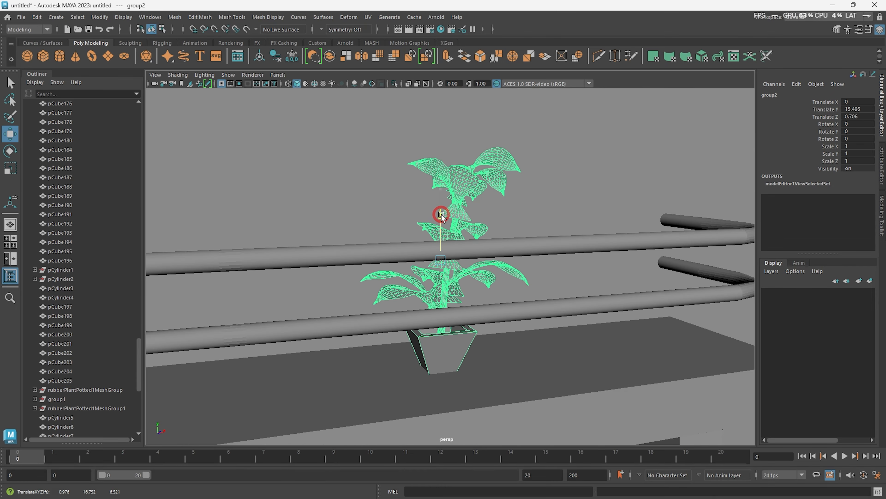
left_click_drag(523, 258, 446, 307, "alt")
left_click_drag(387, 281, 426, 335)
Duplicate the potted plant twice and space the copies along the ledge
mouse_move(450, 336)
left_mouse_down("alt")
mouse_move(459, 283)
mouse_move(478, 300)
left_mouse_up("alt")
right_click_drag(488, 322, 451, 305, "alt")
left_click_drag(481, 317, 335, 175, "shift")
left_click_drag(419, 279, 501, 297, "alt")
left_click_drag(459, 254, 439, 250)
right_click_drag(468, 294, 520, 318, "alt")
mouse_move(359, 292)
left_mouse_down("shift")
mouse_move(508, 337)
mouse_move(454, 286)
left_mouse_up("shift")
Duplicate only the pot into the empty middle of the ledge and stretch one side to form a long planter
right_click_drag(454, 321, 362, 303, "alt")
left_click(356, 306)
left_click_drag(376, 333, 485, 335, "shift")
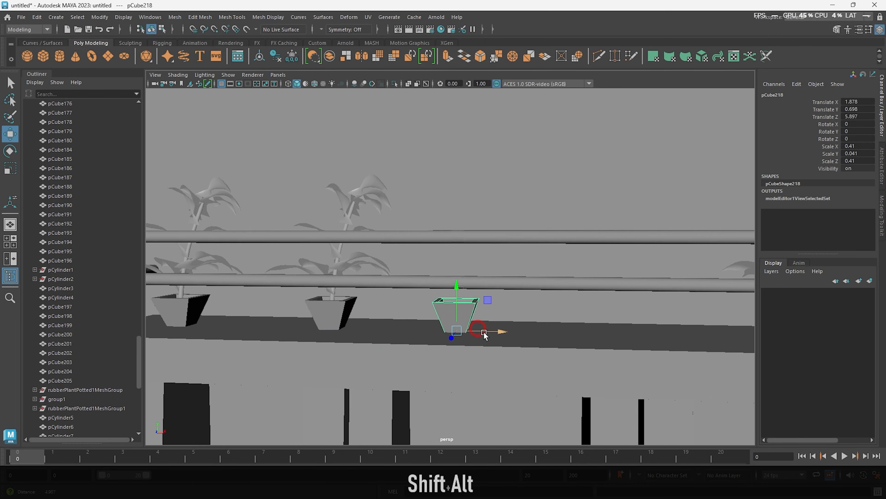
right_click_drag(457, 315, 415, 315)
right_click_drag(415, 336, 439, 364, "alt")
left_click_drag(439, 365, 436, 437, "alt")
left_click_drag(402, 324, 471, 471)
key("4")
key("5")
mouse_move(495, 395)
left_mouse_down("alt")
mouse_move(420, 372)
mouse_move(410, 252)
left_mouse_up("alt")
right_click_drag(700, 318, 730, 293)
Copy the plant without its pot twice and place both copies side by side in the long planter
left_click_drag(701, 318, 609, 376, "alt")
left_click(572, 356)
left_click_drag(404, 320, 412, 279, "alt")
left_click(559, 216)
middle_click_drag(412, 279, 432, 284, "alt")
right_click_drag(431, 285, 496, 279, "alt")
left_click(389, 260)
left_click(371, 285, "shift")
left_click_drag(425, 152, 733, 159, "shift")
left_click_drag(542, 309, 524, 352, "alt")
mouse_move(490, 206)
left_mouse_down("shift")
mouse_move(611, 223)
mouse_move(719, 225)
left_mouse_up("shift")
left_click_drag(544, 196, 522, 230, "alt")
right_click_drag(522, 231, 430, 230, "alt")
key("alt+d")
Select the plants, planters, rails, ledge and brackets together and adjust how far they stand out from the front wall
left_click_drag(587, 235, 516, 168, "alt")
right_click_drag(516, 196, 436, 210, "alt")
middle_click_drag(464, 238, 463, 202, "alt")
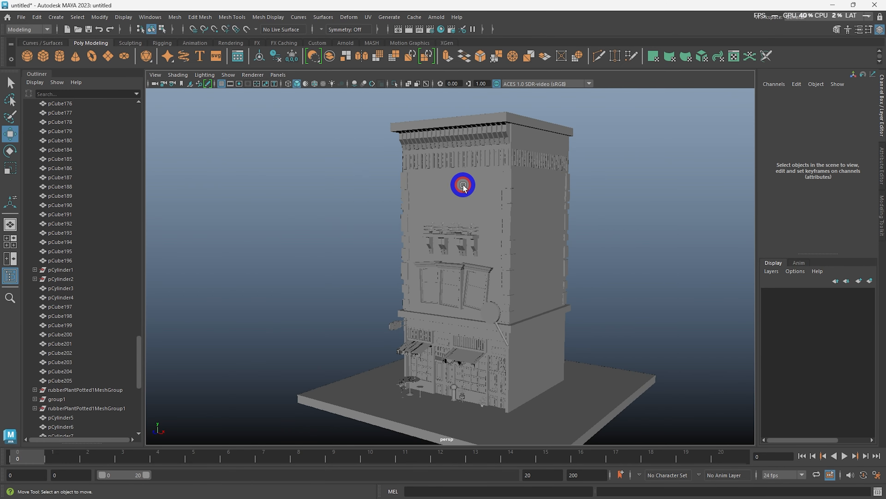
right_click_drag(463, 186, 439, 242, "alt")
left_click(440, 242)
key("Up")
left_click(244, 247, "shift")
key("Up")
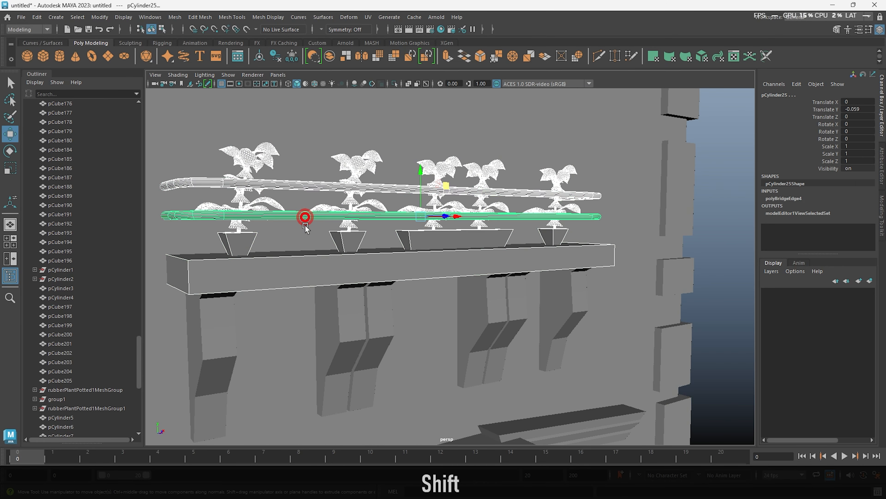
left_click_drag(606, 297, 510, 301)
left_click(572, 300)
right_click_drag(511, 301, 544, 325, "alt")
middle_click_drag(425, 391, 469, 297, "alt")
left_click(476, 284)
left_click(481, 310, "shift")
middle_click_drag(486, 252, 489, 301, "alt")
left_click_drag(443, 125, 483, 171)
left_click_drag(489, 337, 440, 415, "ctrl+shift")
left_click_drag(517, 232, 488, 231)
key("alt+d")
Isolate the ledge brackets, select their rear faces and extend them back into the front wall
left_click_drag(489, 232, 489, 209, "alt")
left_click(428, 306)
left_click_drag(432, 311, 515, 287, "alt")
left_click(488, 331, "shift")
left_click(482, 320, "shift")
left_click(469, 307, "shift")
key("ctrl+1")
left_click_drag(365, 264, 364, 316)
left_click_drag(331, 223, 607, 373)
left_click_drag(561, 336, 491, 318, "alt")
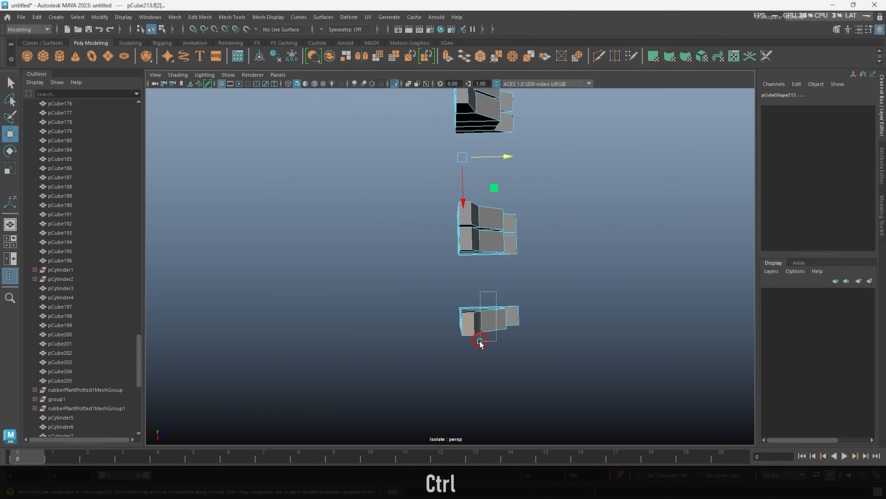
key("ctrl+1")
left_click_drag(522, 372, 447, 230, "alt")
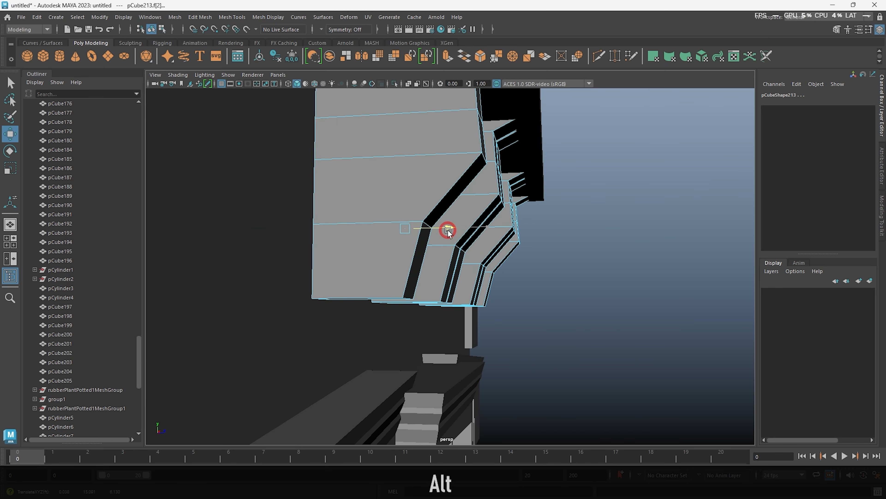
key("alt+d")
Duplicate a corner stone block and place the copy on the front wall above the planted ledge
scroll(447, 230, "down", 5)
left_click_drag(339, 210, 625, 265, "alt")
middle_click_drag(499, 182, 493, 260, "alt")
left_click(487, 213)
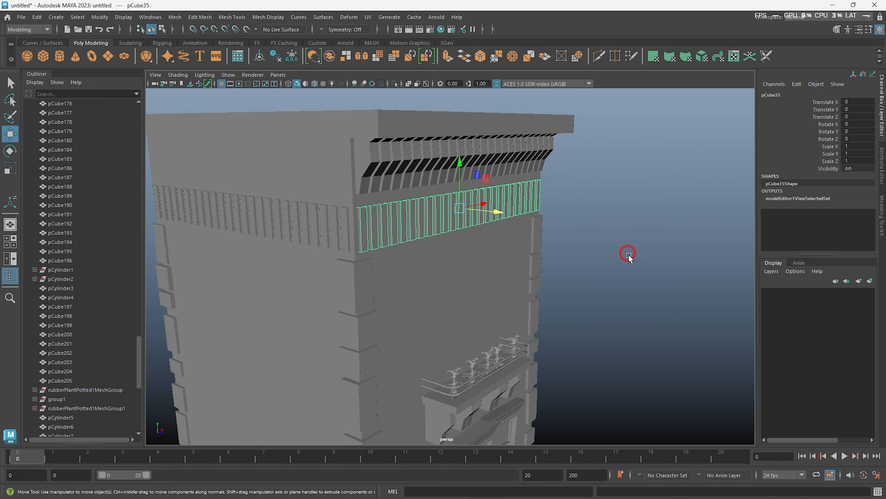
left_click_drag(629, 255, 590, 280, "alt")
left_click(572, 274)
left_click(511, 297)
left_click_drag(538, 292, 489, 309, "shift")
left_click_drag(527, 318, 478, 321, "alt")
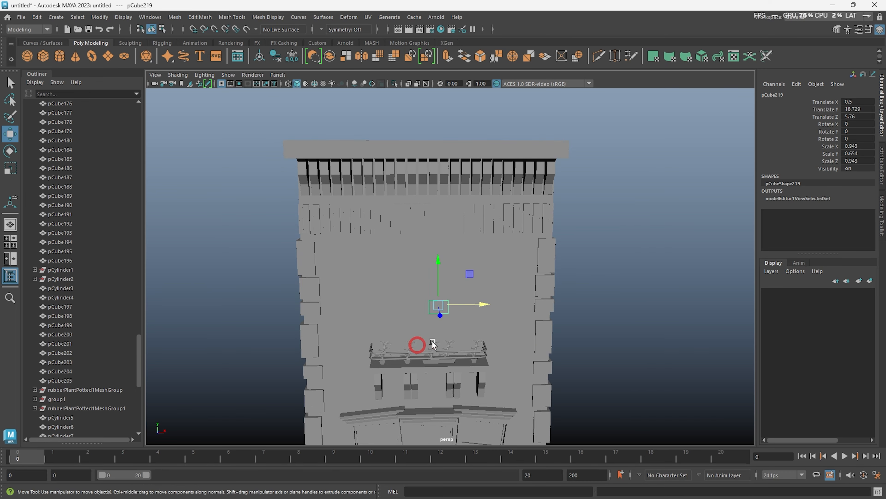
Scale the copied block into a tall window panel with X scale 1.951 and position it at X -1.74 above the ledge
left_click_drag(432, 344, 433, 335, "alt")
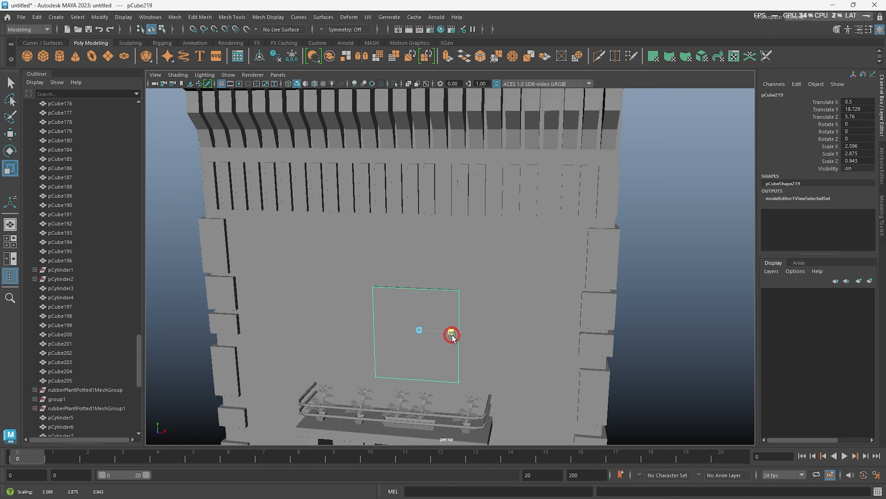
left_click_drag(418, 332, 440, 317, "alt")
right_click_drag(439, 317, 497, 339, "alt")
middle_click_drag(497, 338, 545, 263, "alt")
left_click_drag(503, 256, 446, 255)
key("r")
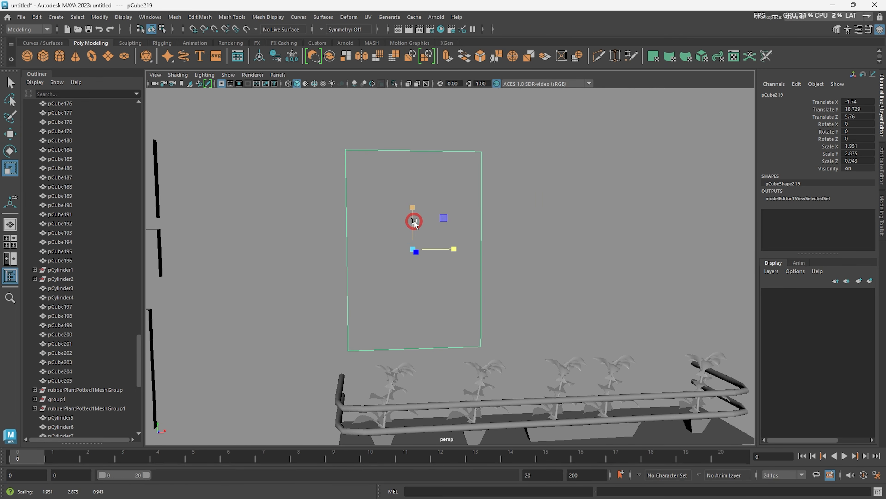
left_click_drag(412, 232, 413, 248)
left_click_drag(413, 249, 459, 212, "alt")
left_click_drag(484, 276, 492, 276)
Extrude the panel's front face with an offset of about 3.6 to outline a window frame
left_click_drag(520, 272, 523, 251, "alt")
right_click_drag(470, 182, 470, 207)
left_click(470, 207)
key("ctrl+e")
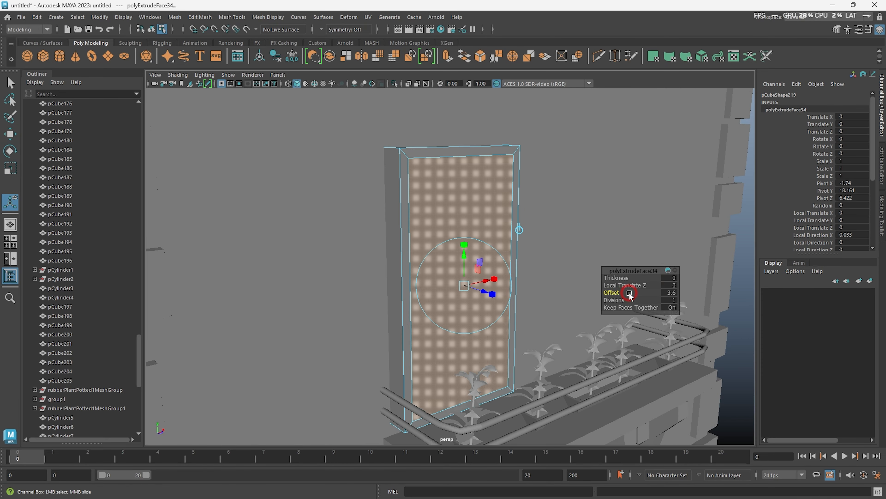
Extrude the window panel's front face repeatedly with insets and inward pushes to form a stepped frame, and return to object mode
left_click_drag(475, 291, 466, 288)
left_click_drag(466, 287, 520, 273, "alt")
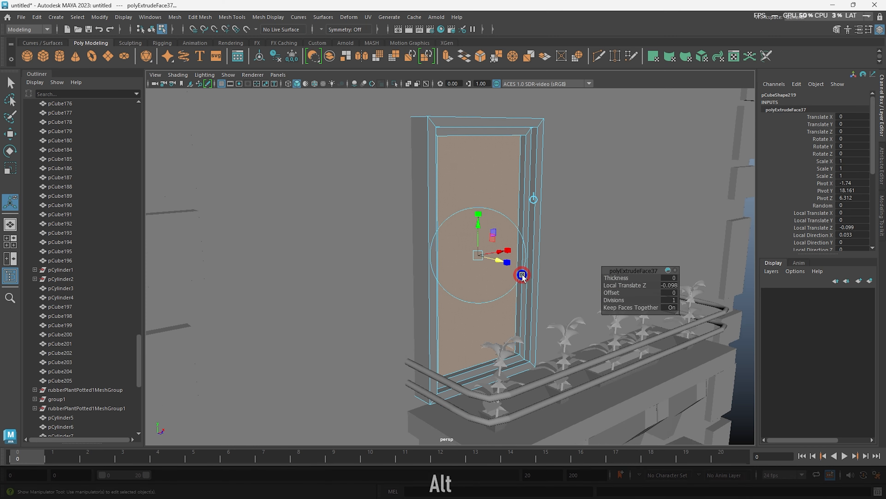
right_click_drag(520, 273, 590, 312, "alt")
middle_click_drag(590, 312, 577, 309)
left_click_drag(500, 259, 493, 256)
right_click_drag(493, 256, 517, 230)
left_click_drag(514, 216, 349, 227, "alt")
left_click(342, 230)
left_click_drag(291, 229, 440, 184, "alt")
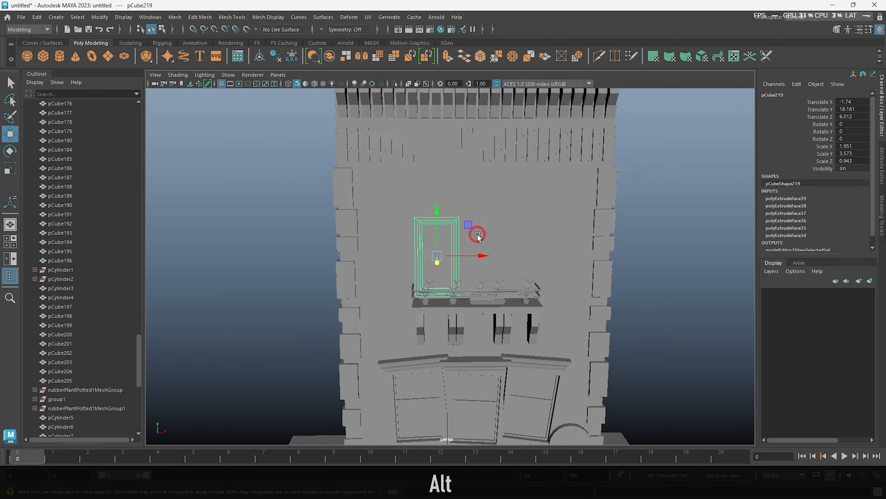
Place a thin horizontal crossbar across the upper part of the window frame, scaled to about 1.384 in X and 0.181 in Y
left_click_drag(475, 231, 340, 252, "alt")
right_click_drag(341, 251, 506, 297, "alt")
left_click_drag(506, 297, 419, 215, "alt")
left_click_drag(398, 244, 484, 255, "alt")
left_click_drag(517, 261, 530, 268)
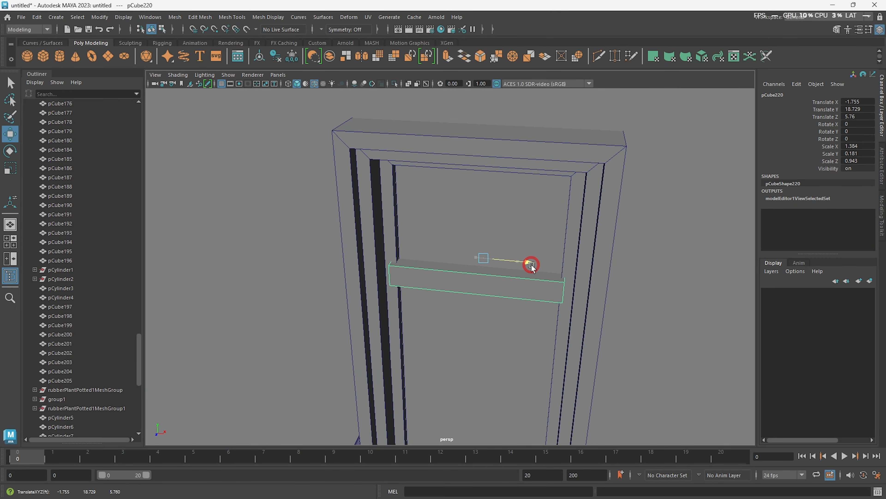
Tilt the crossbar to about -7° in Z, thin its Z scale to 0.746 and clone a second crossbar below it
left_click_drag(481, 282, 484, 272)
key("alt+d")
left_click_drag(546, 271, 502, 248, "alt")
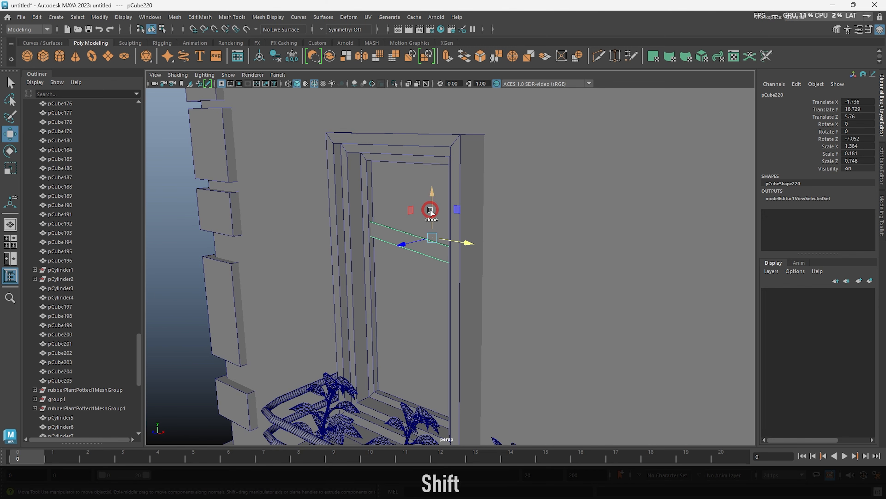
left_click(426, 270)
Clone the window frame with its crossbars sideways to make a row of three windows above the balcony
left_click_drag(446, 317, 523, 300, "alt")
mouse_move(436, 281)
left_mouse_down("shift")
mouse_move(542, 289)
mouse_move(483, 259)
mouse_move(528, 266)
left_mouse_up("shift")
key("alt+d")
Rotate the middle window's upper crossbar to about 21.4° with an X scale of 1.557, and level its lower crossbar
scroll(489, 241, "up", 3)
left_click(427, 203)
key("e")
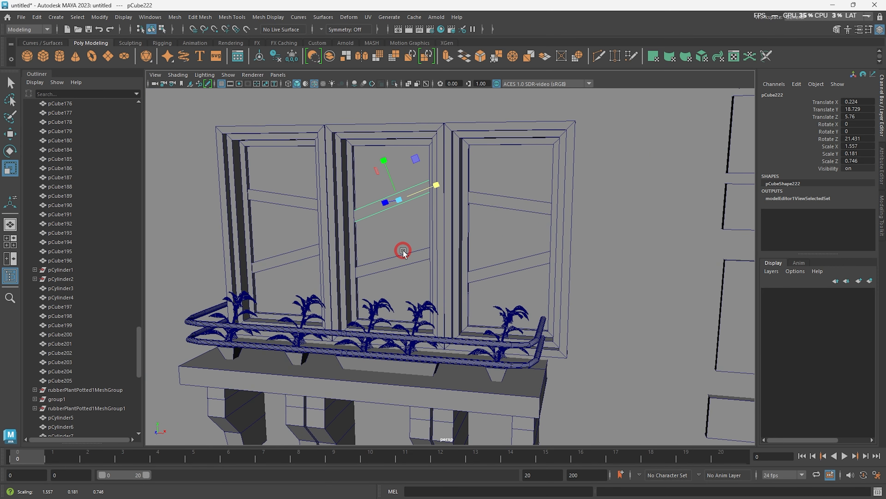
left_click_drag(427, 233, 435, 244)
Turn the third window's upper crossbar into a steep diagonal and rotate its lower one to about 20.8° with X scale 1.675
left_click(517, 203)
middle_click_drag(557, 214, 521, 213, "alt")
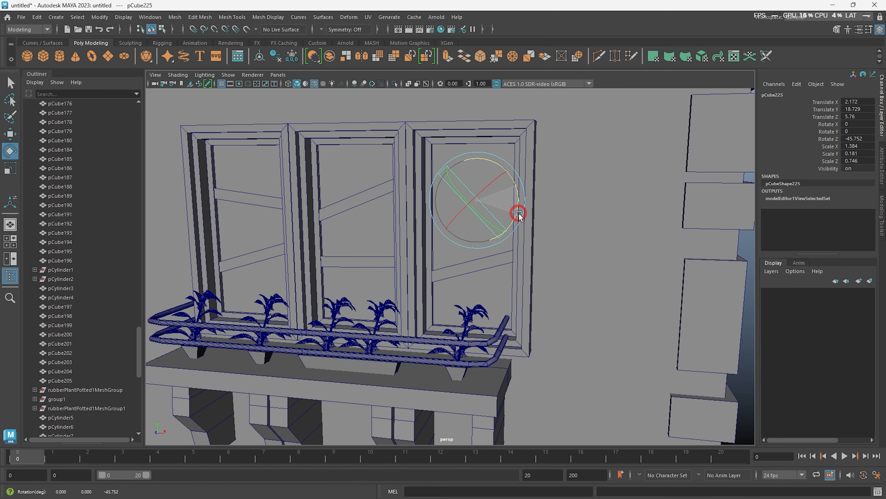
left_click(507, 249)
key("e")
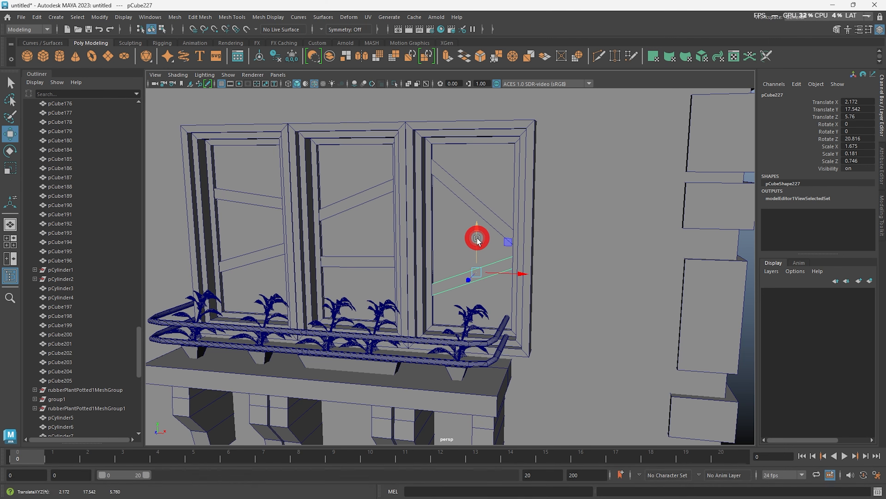
left_click(512, 240)
Extend the balcony slab and both railings sideways past the third window by moving their end vertices
left_click(506, 297)
left_click(499, 313, "shift")
left_click(501, 333, "shift")
right_click_drag(500, 332, 458, 333)
scroll(471, 279, "down", 5)
left_click_drag(489, 251, 454, 314)
left_click_drag(549, 271, 586, 271)
key("alt+d")
Clone a potted plant to the extended end of the balcony
scroll(555, 332, "up", 5)
middle_click_drag(554, 333, 573, 283, "alt")
left_click(483, 274)
key("Up")
left_click_drag(603, 239, 604, 239, "shift")
key("alt+d")
Shift the end bracket and both inner bracket pairs toward the balcony's extended end to spread them evenly under the slab
scroll(523, 230, "down", 10)
mouse_move(502, 224)
left_mouse_down("alt")
mouse_move(407, 212)
mouse_move(342, 374)
left_mouse_up("alt")
scroll(513, 278, "up", 8)
mouse_move(482, 304)
left_mouse_down("alt")
mouse_move(514, 278)
mouse_move(491, 271)
mouse_move(509, 257)
left_mouse_up("alt")
scroll(513, 279, "up", 5)
left_click(509, 257)
left_click_drag(557, 215, 571, 216)
left_click_drag(448, 209, 467, 209)
left_click(303, 232)
left_click(283, 234, "shift")
left_click_drag(329, 205, 346, 206)
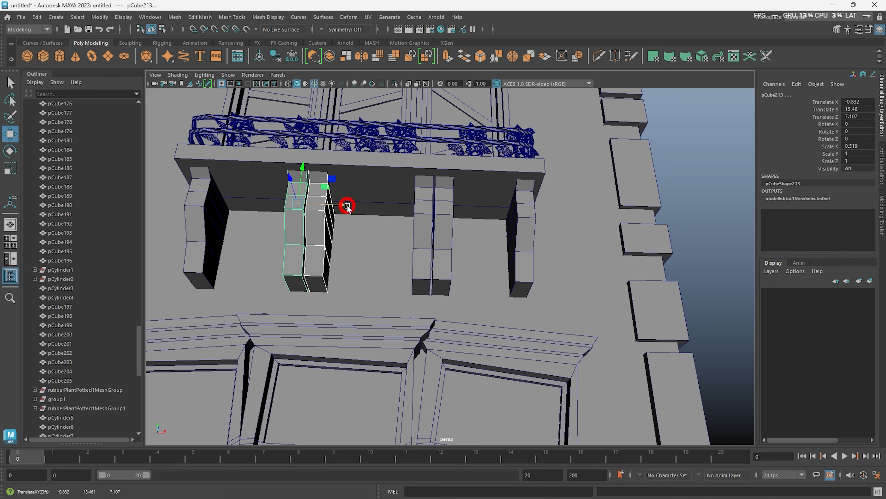
key("alt+d")
Place a brick block on the building's side wall, scaled to about 0.84 × 0.604 × 0.84
scroll(523, 224, "down", 5)
left_click_drag(726, 223, 655, 227, "alt")
scroll(508, 216, "down", 8)
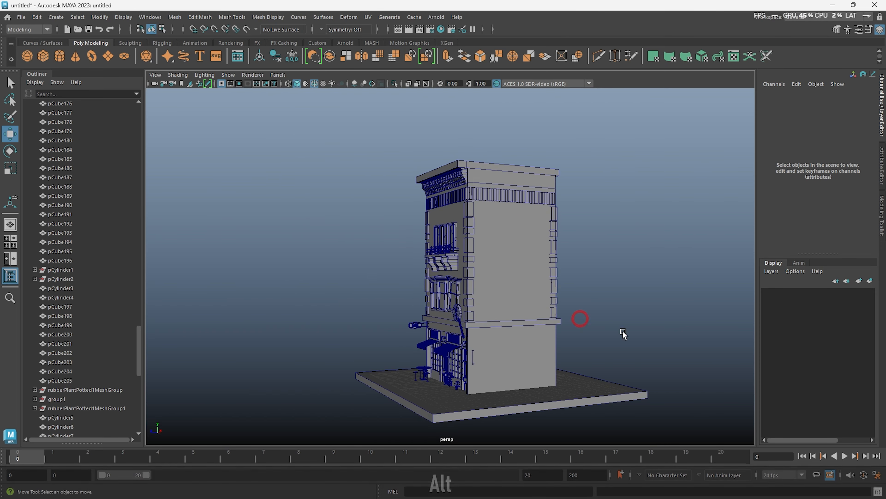
left_click_drag(623, 332, 512, 319, "alt")
scroll(449, 281, "up", 8)
left_click_drag(449, 281, 469, 220, "alt")
left_click(455, 220)
scroll(511, 258, "up", 4)
left_click_drag(510, 258, 479, 232, "alt")
key("r")
left_click_drag(542, 261, 580, 267, "alt")
key("w")
Clone the brick downward, reduce the clone's height and raise it close beneath the first brick
left_click_drag(541, 220, 538, 264, "shift")
left_click_drag(568, 299, 503, 276, "alt")
key("r")
left_click_drag(328, 152, 330, 162)
key("w")
left_click_drag(329, 153, 329, 127)
mouse_move(344, 170)
left_mouse_down("alt")
mouse_move(390, 192)
mouse_move(367, 228)
left_mouse_up("alt")
Clone the upper brick sideways, scale the clone to about 0.42 in Y and align its top with the first brick
left_click(301, 245)
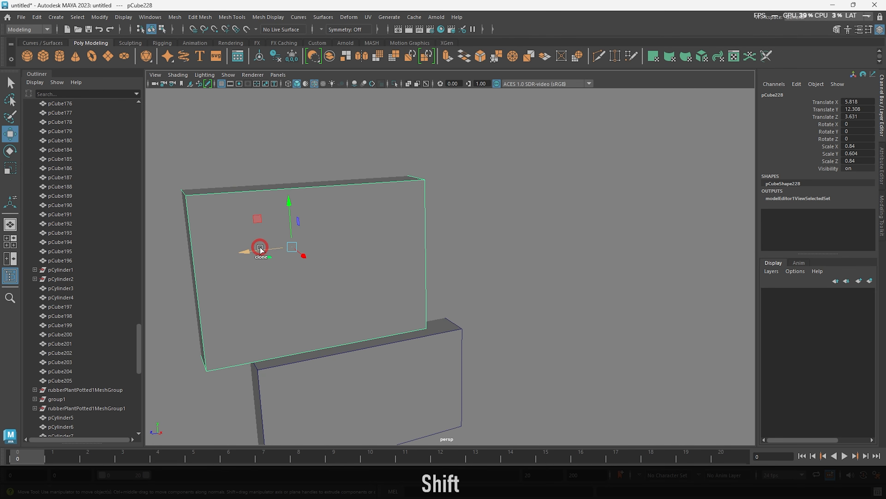
left_click_drag(469, 221, 470, 228)
key("w")
left_click_drag(476, 169, 520, 239, "alt")
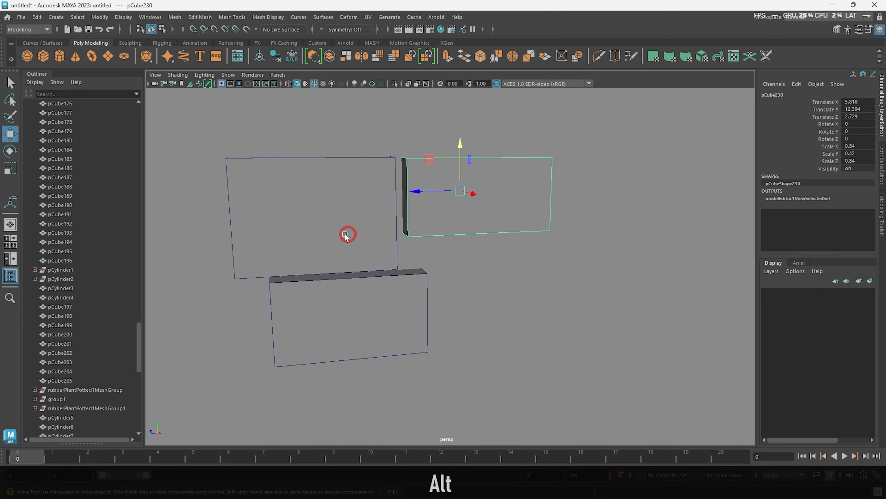
Clone bricks downward to build a second and a third row, and shift the third row sideways to stagger it
left_click_drag(457, 234, 458, 234, "shift")
left_click_drag(503, 164, 503, 246)
mouse_move(503, 246)
left_mouse_down("alt")
mouse_move(511, 262)
mouse_move(489, 231)
left_mouse_up("alt")
scroll(489, 230, "down", 4)
left_click(450, 231)
left_click(479, 212, "shift")
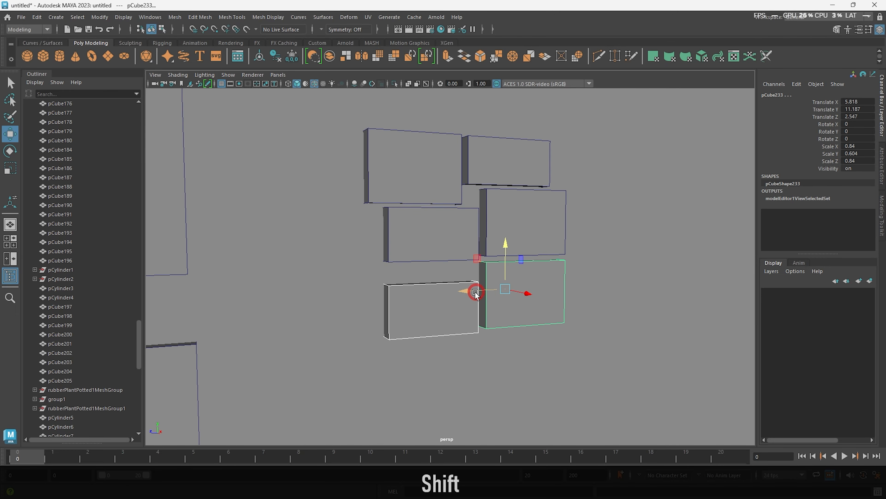
left_click_drag(382, 250, 380, 227)
Clone a third-row brick sideways and raise it to about Y 11.747 to extend the second row
left_click_drag(346, 274, 268, 277, "shift")
left_click_drag(306, 239, 306, 179)
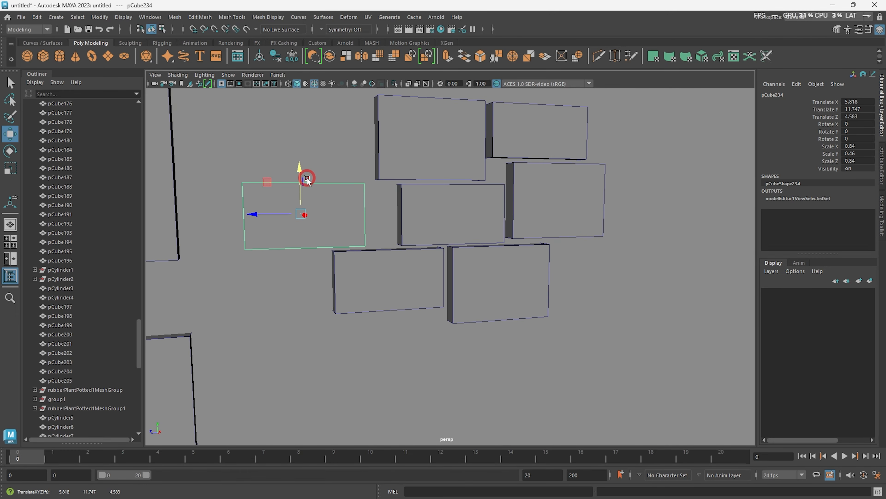
left_click_drag(366, 278, 376, 260, "alt")
left_click(377, 261)
left_click_drag(410, 391, 429, 342, "alt")
Make one of the lower bricks taller by moving its bottom face down
right_click_drag(396, 238, 396, 273)
left_click(352, 269)
left_click_drag(351, 231, 351, 286)
key("alt+d")
scroll(509, 313, "down", 5)
Clone a brick sideways, lower it beneath the third row and adjust its faces to start a fourth row
left_click(445, 296)
left_click_drag(405, 291, 464, 297, "shift")
left_click_drag(503, 246, 502, 287)
right_click_drag(468, 343, 468, 376)
mouse_move(468, 363)
left_mouse_down("alt")
mouse_move(425, 353)
mouse_move(464, 348)
left_mouse_up("alt")
left_click(423, 352)
key("alt+d")
Clone one more brick sideways to fill the remaining gap in the brick cluster
scroll(463, 350, "up", 4)
left_click(379, 316)
mouse_move(356, 300)
left_mouse_down("shift")
mouse_move(455, 323)
mouse_move(426, 306)
left_mouse_up("shift")
key("w")
key("alt+d")
key("ctrl+1")
Clone a brick toward the rear of the side wall and stretch it to a Y scale of about 4.879
scroll(562, 333, "down", 10)
left_click_drag(443, 408, 533, 289, "alt")
scroll(532, 289, "down", 4)
scroll(578, 297, "up", 3)
scroll(574, 295, "up", 2)
middle_click_drag(581, 349, 633, 299, "alt")
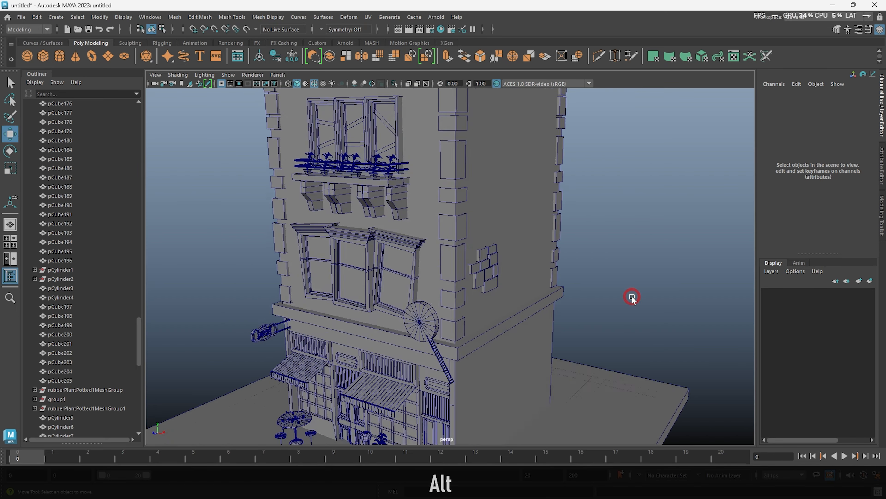
left_click_drag(633, 299, 558, 295, "alt")
left_click(469, 280)
left_click_drag(432, 287, 499, 280, "shift")
middle_click_drag(543, 278, 455, 268, "alt")
scroll(455, 268, "up", 4)
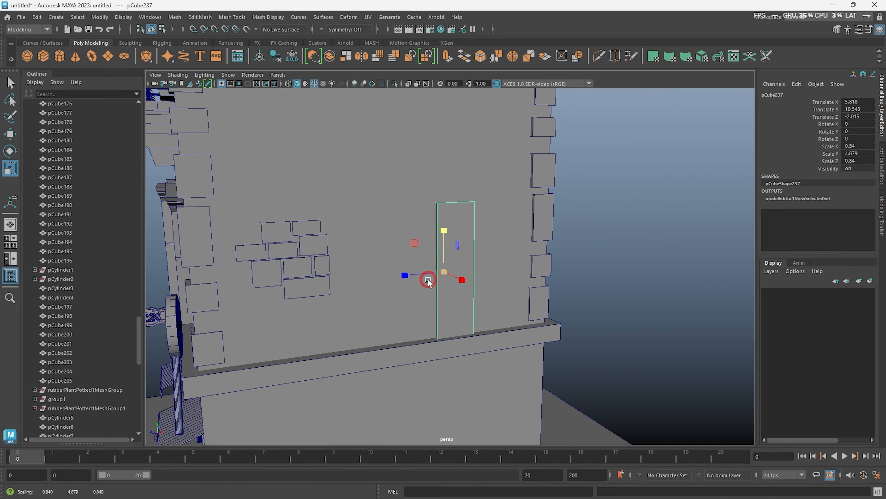
Reposition and widen the tall block into a window-sized panel standing above the side wall's ledge
left_click_drag(435, 233, 451, 216)
left_click_drag(535, 239, 500, 312, "alt")
key("r")
left_click_drag(524, 297, 491, 233, "alt")
Extrude the panel's outer face with repeated insets and inward pushes to form a stepped side window frame
right_click_drag(491, 233, 491, 267)
left_click(492, 267)
key("ctrl+e")
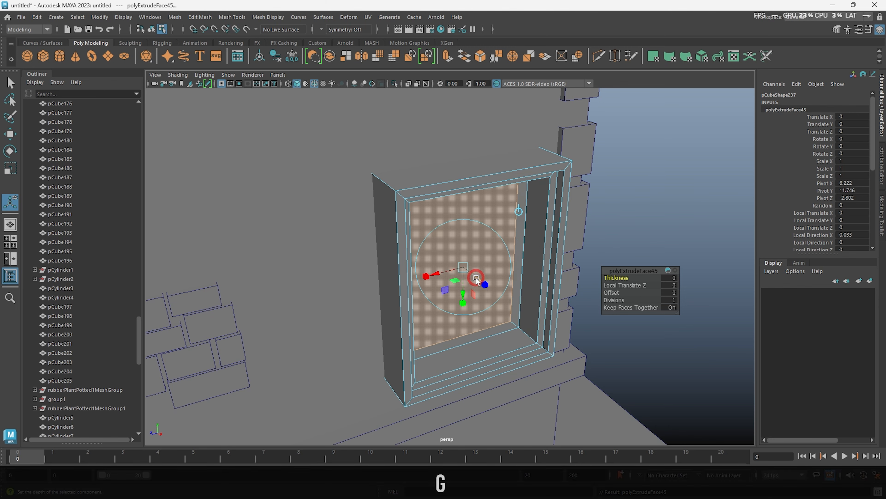
left_click(607, 196)
Create a polygon cube and move it out and up beside the side window
left_click_drag(607, 196, 588, 156, "alt")
right_click_drag(587, 156, 441, 301, "shift")
key("w")
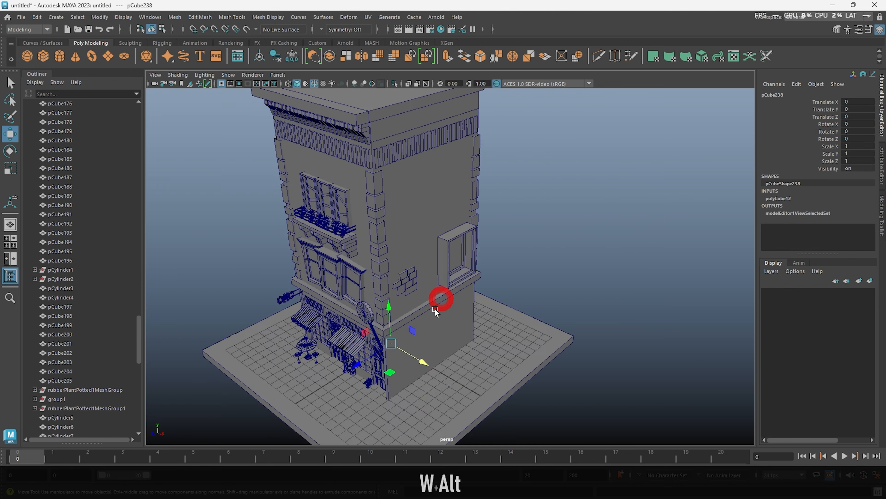
left_click_drag(422, 362, 485, 400)
left_click_drag(452, 344, 454, 237)
right_click_drag(565, 360, 594, 356, "alt")
left_click_drag(432, 308, 487, 274)
Position the cube in the side window's lower rear corner at about X 6.931, Y 10.203, Z -3.571
left_click_drag(503, 265, 473, 244, "alt")
left_click_drag(568, 253, 517, 241)
left_click_drag(499, 259, 415, 283, "alt")
left_click_drag(312, 211, 424, 207)
left_click_drag(470, 167, 559, 230)
left_click_drag(485, 276, 387, 223)
left_click_drag(438, 248, 509, 336)
left_click_drag(468, 299, 451, 295)
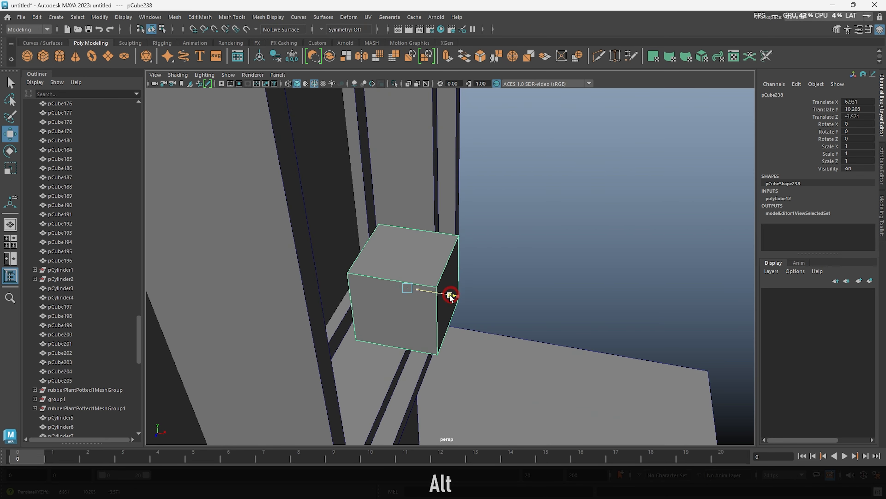
Extrude the box's faces individually with Keep Faces Together off and an offset of about 2.2
left_click_drag(489, 325, 508, 273, "alt")
key("ctrl+e")
left_click(613, 293)
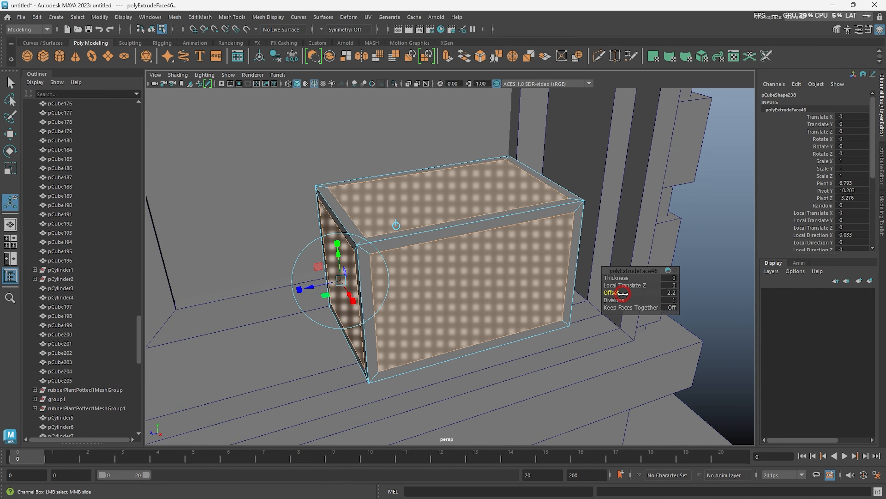
left_click_drag(624, 294, 624, 293)
Extrude the box's inset faces again and push them inward to form recessed panels
key("g")
left_click_drag(310, 288, 322, 285)
key("alt+d")
left_click_drag(506, 233, 541, 257, "alt")
left_click_drag(346, 267, 307, 248, "alt")
scroll(447, 220, "down", 5)
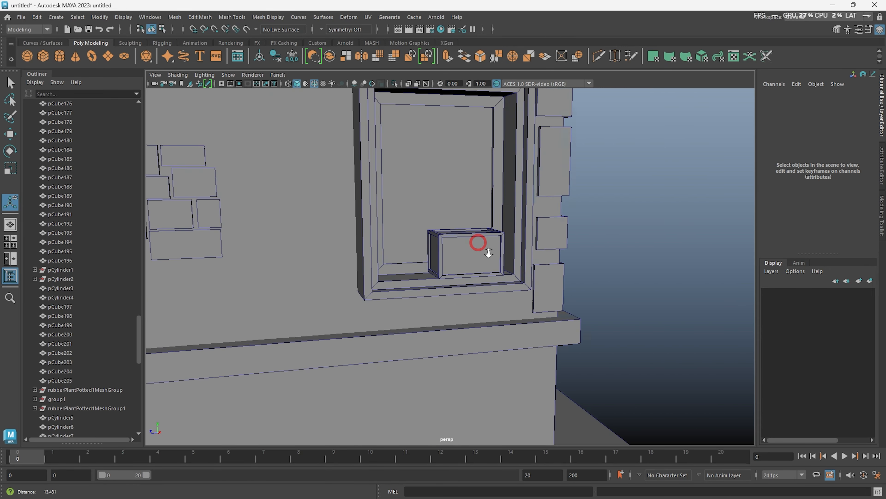
Fit a thin vertical slat, scaled to about 0.069, 0.865, 0.037, at the rear edge of the box's front recessed panel
scroll(447, 220, "up", 5)
left_click(562, 234)
left_click_drag(562, 241, 537, 300, "alt")
left_click_drag(448, 261, 453, 321)
left_click_drag(412, 328, 471, 325, "alt")
key("r")
left_click_drag(470, 324, 480, 284, "alt")
left_click_drag(483, 222, 467, 286)
key("r")
left_click_drag(468, 235, 490, 247)
key("w")
mouse_move(490, 246)
left_mouse_down("alt")
mouse_move(475, 249)
mouse_move(500, 246)
mouse_move(482, 251)
left_mouse_up("alt")
Duplicate the vertical slat repeatedly at even spacing until the box's front recessed panel is filled
left_click_drag(478, 239, 491, 238)
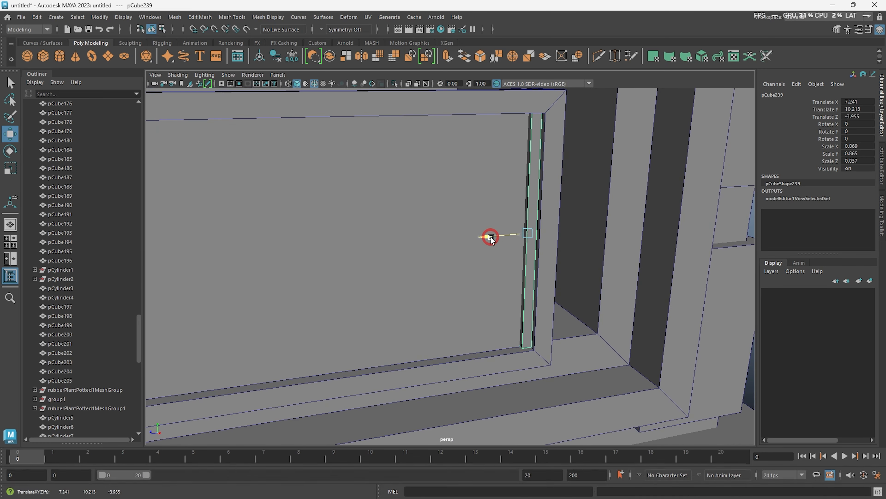
key("shift+d")
key("shift+d")
key("shift+d")
key("shift+d")
key("shift+d")
key("shift+d")
key("shift+d")
key("shift+d")
key("shift+d")
left_click_drag(332, 286, 404, 291, "alt")
scroll(467, 258, "down", 6)
key("alt+d")
Delete the recessed faces in the box's top and close the opening with a flat face
scroll(475, 265, "up", 3)
left_click_drag(437, 254, 443, 283, "alt")
right_click_drag(404, 174, 405, 194)
key("Delete")
left_click(518, 132)
double_click(498, 128, "shift")
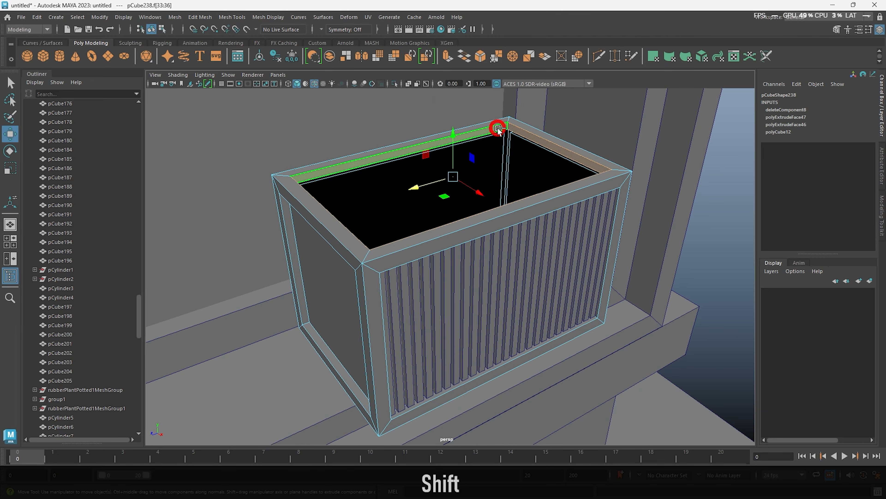
double_click(552, 146)
right_click_drag(562, 148, 562, 270, "shift")
key("q")
Copy a front slat, rotate it to -90 in Z, thin it to 0.034 and fit it across the side panel at about X 6.791, Z -2.533
left_click(543, 186)
key("alt+d")
left_click_drag(543, 187, 422, 239, "alt")
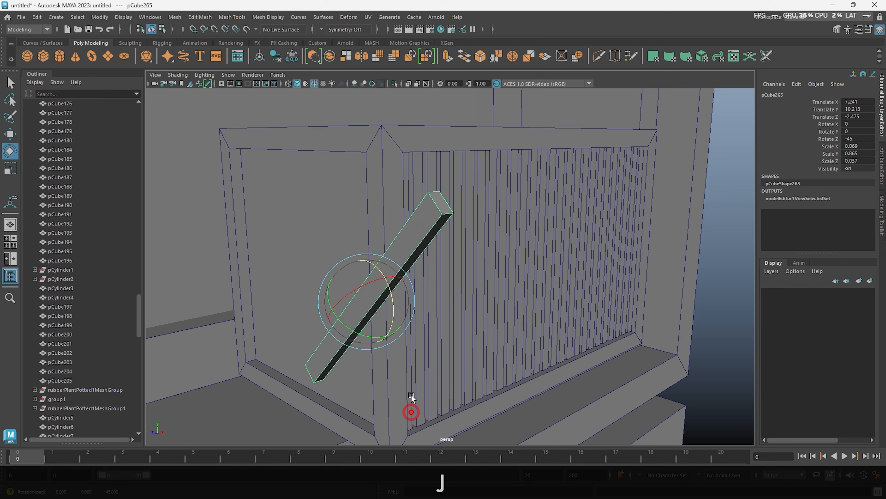
left_click_drag(315, 287, 301, 283)
left_click_drag(309, 281, 485, 317, "alt")
left_click_drag(481, 315, 480, 316)
left_click_drag(446, 340, 411, 222, "alt")
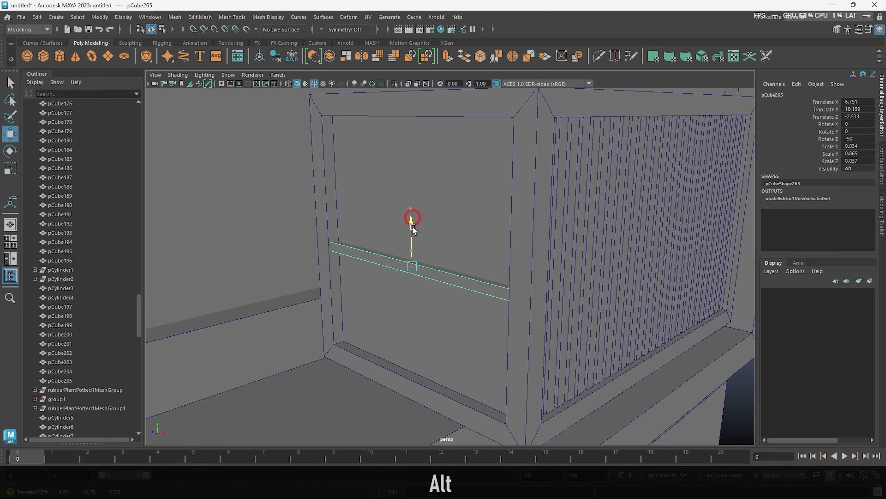
key("shift+d")
key("shift+d")
key("shift+d")
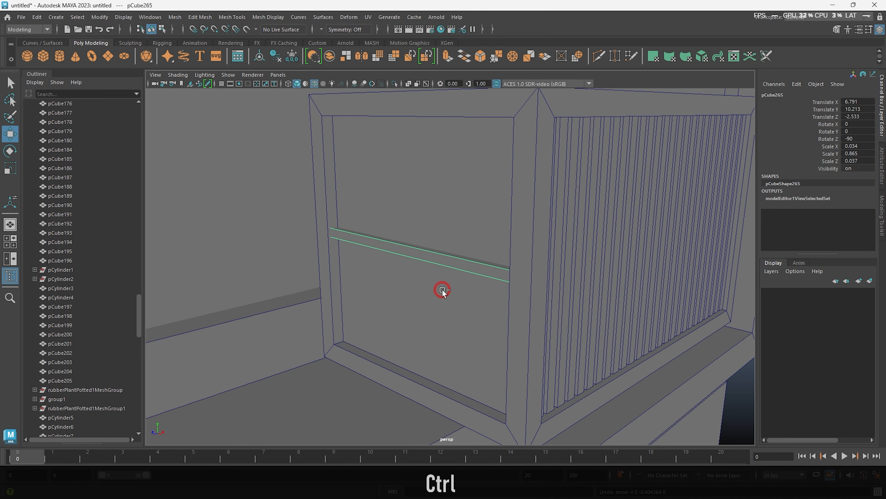
Set the horizontal slat at the side panel's lower edge, about Y 9.808, and duplicate it upward at even spacing to fill the panel
left_click(411, 369)
left_click_drag(414, 323, 415, 309, "shift")
key("shift+d")
key("shift+d")
key("shift+d")
key("shift+d")
key("shift+d")
key("shift+d")
key("shift+d")
key("shift+d")
key("shift+d")
key("shift+d")
key("shift+d")
key("shift+d")
key("shift+d")
key("shift+d")
key("shift+d")
key("shift+d")
key("shift+d")
key("shift+d")
key("shift+d")
key("alt+d")
Combine the box and its slats into a single mesh, delete its history and center its pivot
mouse_move(480, 301)
right_mouse_down("alt")
mouse_move(330, 262)
mouse_move(252, 255)
right_mouse_up("alt")
left_click_drag(489, 236, 560, 234, "alt")
right_click_drag(523, 194, 574, 198, "alt")
key("4")
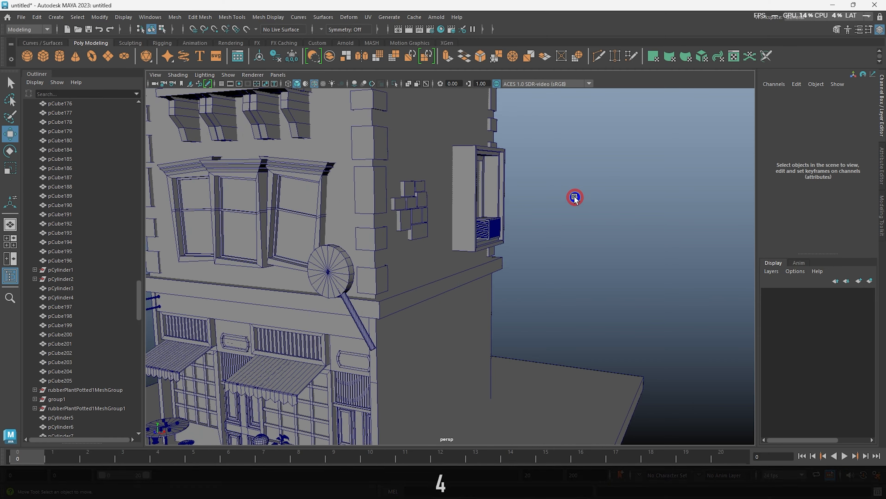
left_click_drag(574, 199, 537, 183, "alt")
right_click_drag(538, 182, 634, 325, "alt")
middle_click_drag(633, 325, 392, 424, "alt")
left_click_drag(392, 424, 478, 391, "alt")
left_click_drag(469, 212, 308, 324)
right_click_drag(433, 324, 335, 280, "alt")
left_click_drag(489, 258, 356, 267, "alt")
left_click_drag(572, 308, 586, 279, "alt")
key("5")
left_click(329, 57)
left_click(276, 57)
left_click(259, 58)
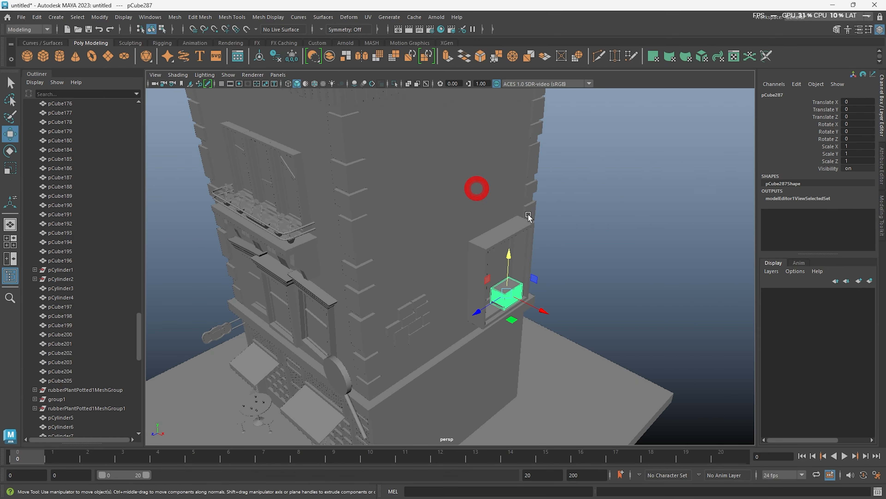
Combine the leftover bottom slat of the side panel with the box mesh and clear the result's history
key("alt+d")
left_click_drag(488, 314, 599, 345, "alt")
right_click_drag(600, 345, 681, 147, "alt")
middle_click_drag(681, 146, 560, 170, "alt")
left_click(560, 171)
left_click_drag(634, 140, 633, 120)
left_click_drag(488, 168, 548, 174, "alt")
right_click_drag(548, 174, 580, 185, "alt")
left_click_drag(603, 159, 602, 115)
key("ctrl+z")
right_click_drag(569, 283, 543, 238, "alt+shift")
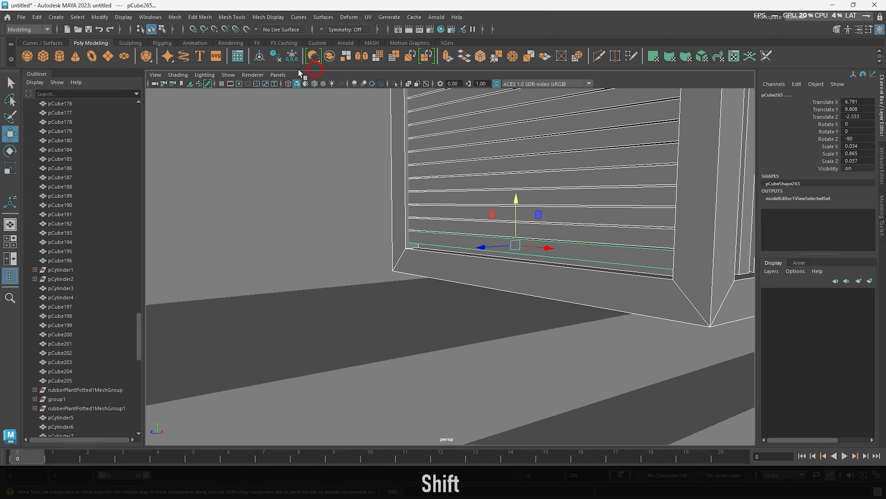
left_click(327, 61)
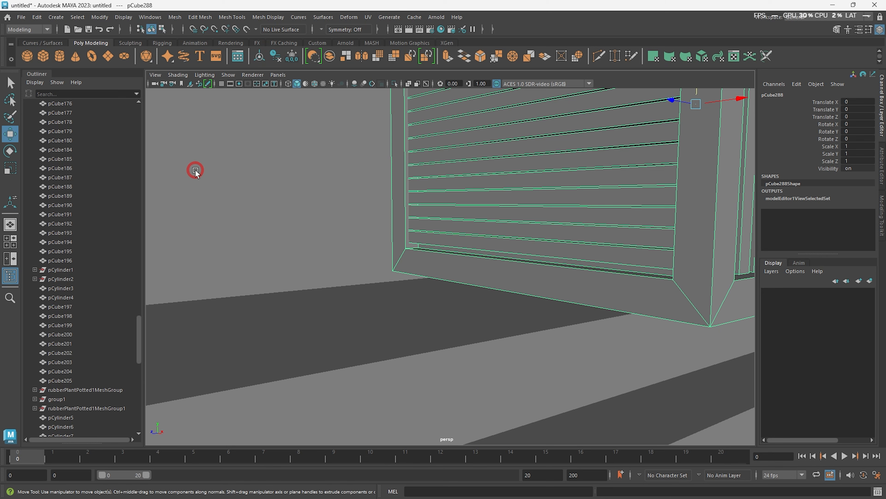
left_click_drag(516, 265, 576, 279, "alt")
right_click_drag(576, 280, 566, 277, "alt")
left_click_drag(454, 299, 502, 223, "alt")
left_click_drag(474, 146, 550, 236)
key("alt+d")
Duplicate a whole potted plant group from the balcony and move the copy along X toward the building's corner
right_click_drag(550, 236, 488, 244, "alt")
left_click_drag(489, 244, 487, 273, "alt")
right_click_drag(576, 227, 428, 317, "alt")
left_click(358, 243)
key("Up")
key("ctrl+d")
left_click_drag(389, 229, 621, 229)
right_click_drag(622, 279, 587, 331, "alt")
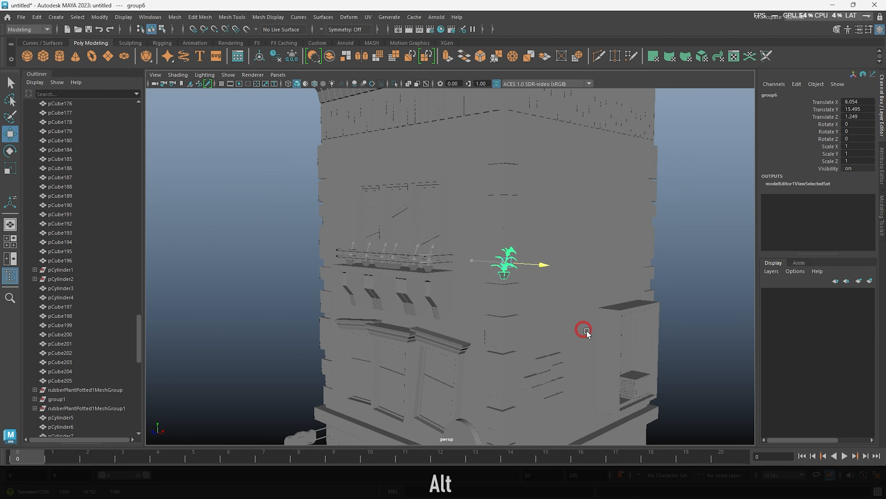
Place the potted plant copy on top of the box unit in the side window and rotate it
left_click_drag(586, 331, 506, 328, "alt")
left_click_drag(349, 258, 489, 257)
left_click_drag(515, 200, 515, 337)
right_click_drag(515, 337, 547, 346, "alt")
middle_click_drag(546, 346, 524, 227, "alt")
left_click_drag(508, 223, 509, 210)
left_click_drag(473, 248, 544, 240)
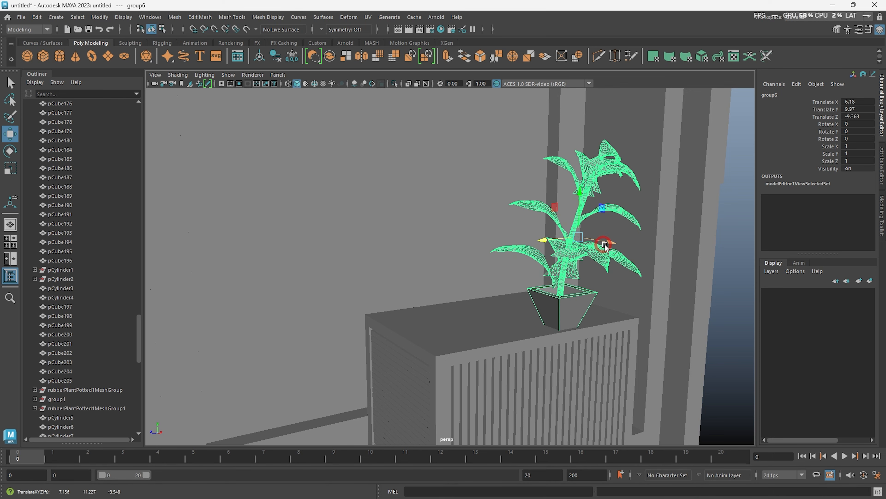
left_click_drag(606, 247, 574, 238)
key("e")
key("j")
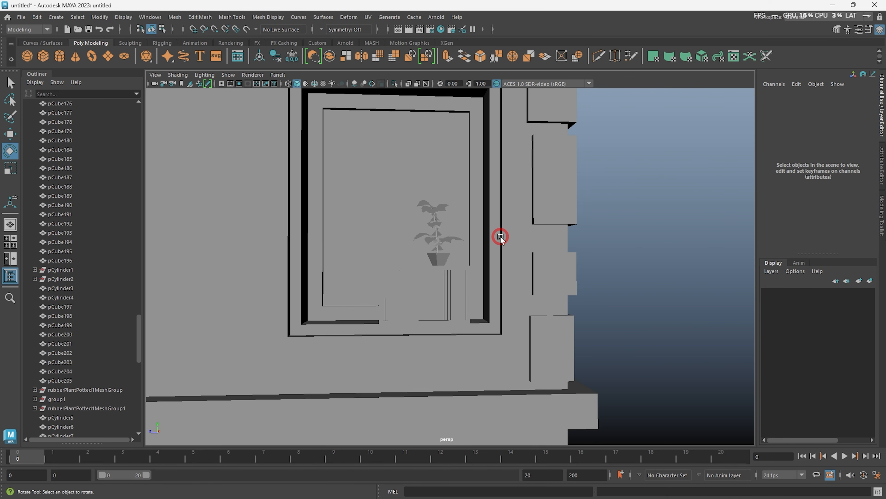
With wireframe on shaded display, copy a side-wall brick toward the building's rear corner and rescale the copy
mouse_move(653, 210)
right_mouse_down("alt")
mouse_move(466, 218)
mouse_move(545, 244)
right_mouse_up("alt")
key("alt+5")
left_click(313, 264)
key("w")
mouse_move(249, 251)
left_mouse_down("shift")
mouse_move(488, 258)
mouse_move(478, 243)
mouse_move(499, 229)
left_mouse_up("shift")
key("r")
left_click(479, 243)
key("ctrl+z")
left_click_drag(511, 190, 513, 125)
right_click_drag(573, 209, 541, 224, "alt")
mouse_move(520, 167)
left_mouse_down()
mouse_move(564, 133)
mouse_move(521, 173)
left_mouse_up()
key("w")
right_click_drag(524, 175, 555, 174, "alt")
key("r")
left_click_drag(555, 174, 558, 188, "alt")
left_click_drag(561, 234, 559, 233)
Make another copy of the brick on the side wall and shift it upward
mouse_move(517, 223)
left_mouse_down("shift")
mouse_move(488, 223)
mouse_move(499, 204)
mouse_move(497, 225)
mouse_move(550, 259)
mouse_move(543, 272)
left_mouse_up("shift")
key("r")
key("e")
key("j")
key("w")
left_click_drag(524, 244, 471, 225, "alt")
left_click_drag(450, 201, 450, 166)
Duplicate more bricks on the upper side wall, placing one beneath the upper window at about X 5.768, Y 16.174, Z -2.72
left_click_drag(488, 174, 501, 166, "alt")
middle_click_drag(501, 166, 503, 233, "alt")
left_click_drag(458, 263, 464, 232, "shift")
left_click_drag(461, 311, 460, 323, "shift")
mouse_move(524, 297)
right_mouse_down("alt")
mouse_move(514, 260)
mouse_move(527, 257)
right_mouse_up("alt")
left_click(500, 250)
left_click(618, 198)
mouse_move(562, 147)
middle_mouse_down("alt")
mouse_move(556, 240)
mouse_move(580, 216)
middle_mouse_up("alt")
left_click(355, 250)
left_click_drag(327, 250, 363, 250, "shift")
left_click_drag(502, 242, 502, 235)
right_click_drag(501, 235, 549, 301, "alt")
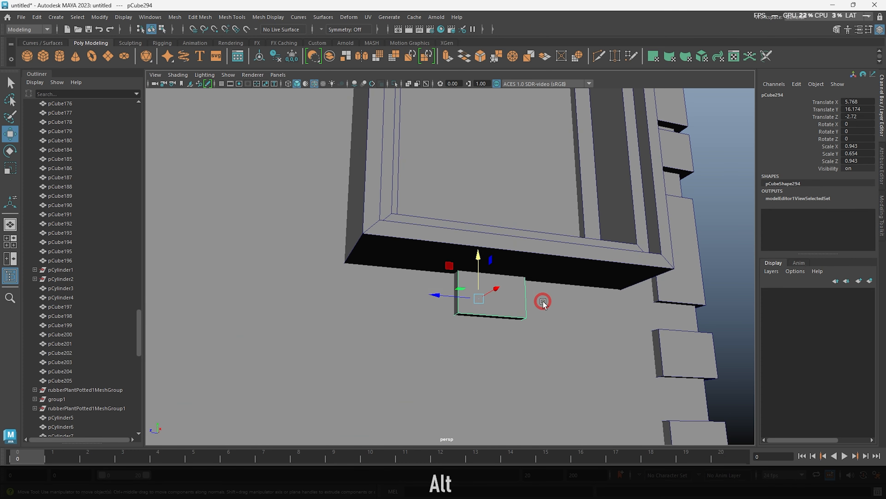
Adjust the brick copy on the side wall beneath the upper window, clear the selection, and toggle the wireframe display
left_click_drag(327, 289, 303, 286)
left_click_drag(303, 286, 475, 347, "alt")
key("F11")
left_click(490, 290)
left_click_drag(490, 290, 554, 334, "alt")
key("F8")
left_click_drag(517, 266, 473, 365, "alt")
left_click_drag(685, 257, 537, 297, "alt")
key("alt+d")
key("alt+5")
Copy a brick onto the roof and rescale it to about 0.956 × 1.698 × 0.956 as a chimney base
right_click_drag(537, 297, 468, 290, "alt")
left_click(395, 339)
left_click_drag(393, 312, 393, 223, "shift")
left_click_drag(393, 224, 419, 288, "alt")
middle_click_drag(419, 288, 536, 283, "alt")
right_click_drag(536, 283, 506, 285, "alt")
left_click_drag(506, 285, 508, 293, "alt")
left_click_drag(555, 333, 474, 301)
left_click_drag(411, 312, 520, 279)
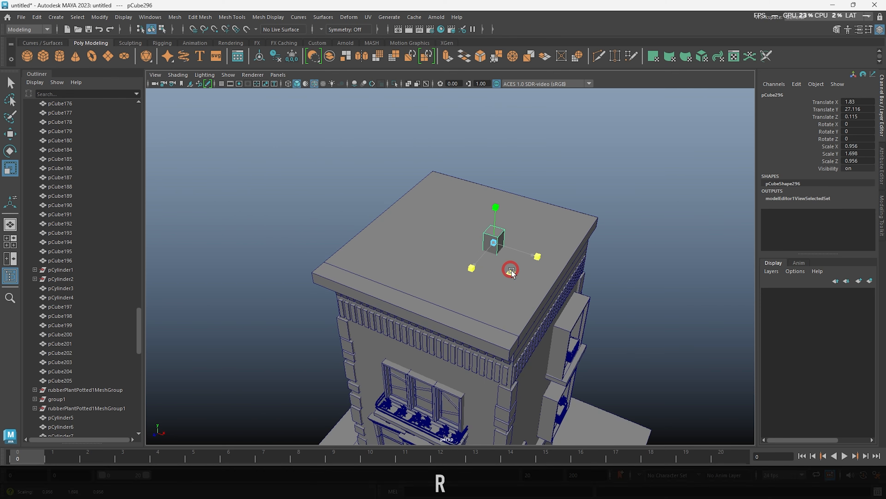
Extrude the chimney block's top face and push the upper side faces outward by 0.183 to form an overhanging rim
left_click_drag(520, 279, 499, 244, "alt")
right_click_drag(495, 241, 496, 260)
left_click(479, 255)
key("w")
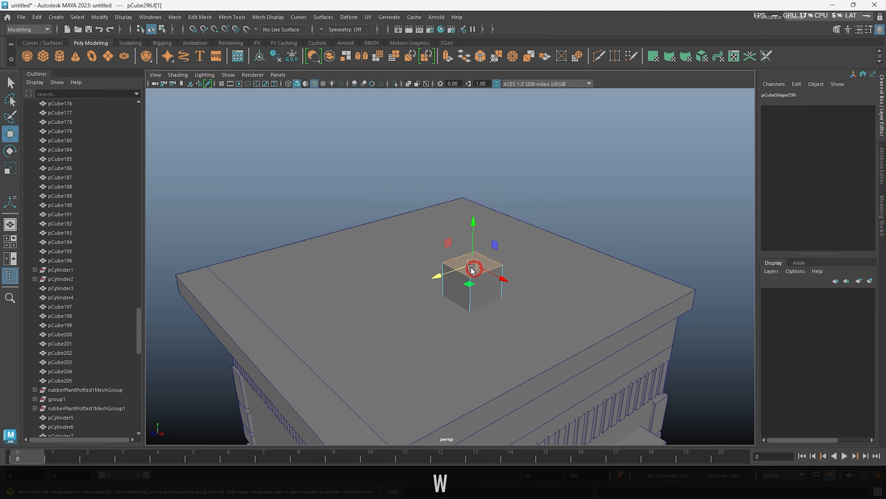
left_click_drag(434, 211, 433, 202, "shift")
right_click_drag(384, 261, 430, 269, "alt")
left_click(410, 279)
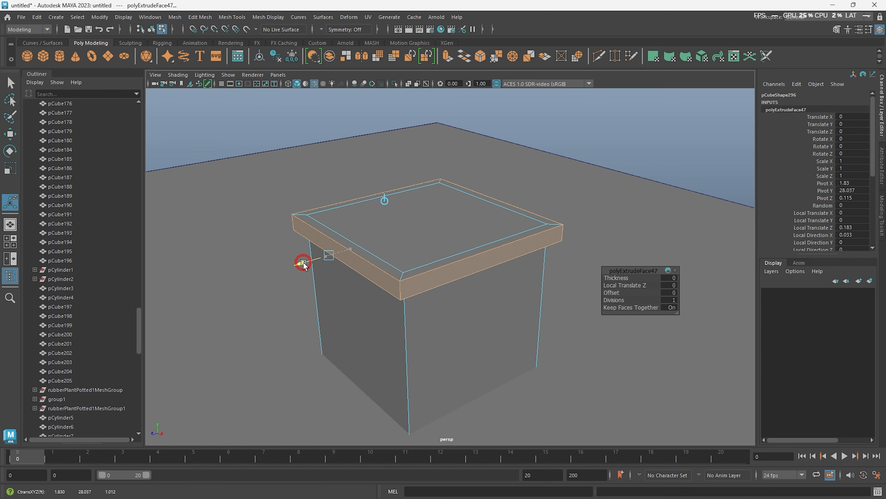
key("alt+d")
Inset the chimney's top face, extrude a narrower neck upward, and finish it with an overhanging slab
left_click(416, 226)
key("r")
left_click_drag(425, 219, 388, 229, "shift")
right_click_drag(426, 115, 399, 191, "alt")
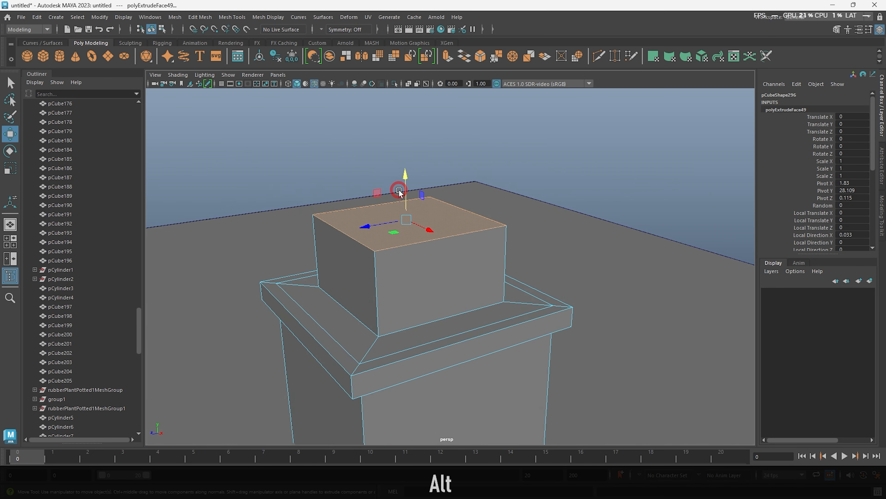
right_click_drag(500, 241, 449, 289, "alt")
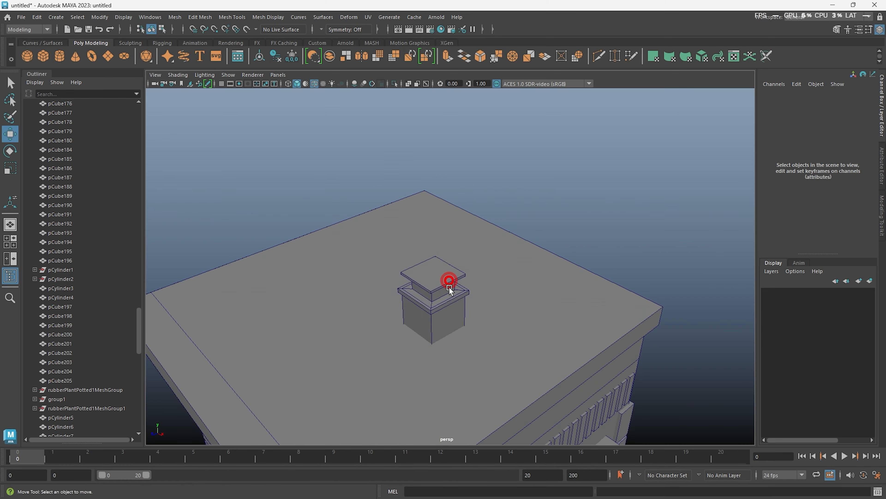
Place a copy of the finished chimney beside the first one on the roof and clear the selection
left_click_drag(527, 294, 564, 314)
key("alt+d")
left_click_drag(507, 303, 544, 281, "alt")
right_click_drag(544, 281, 506, 289, "alt")
left_click_drag(506, 301, 520, 258, "alt")
Copy a corner block onto the opposite side of the roof and enlarge it as the base of a wider chimney
left_click(525, 386)
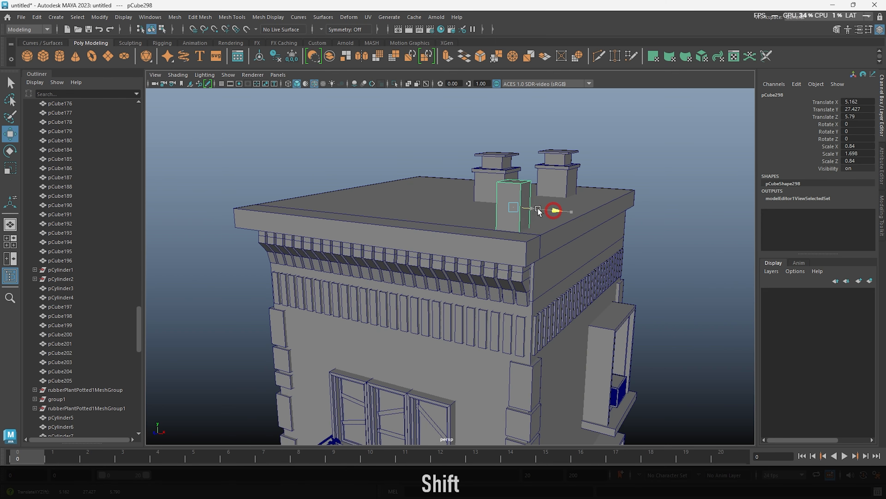
left_click_drag(538, 209, 322, 191, "shift")
left_click_drag(323, 196, 366, 328, "alt")
left_click_drag(447, 282, 458, 326)
left_click_drag(433, 370, 420, 330, "alt")
right_click_drag(419, 330, 461, 314, "alt")
Extrude the wide chimney's top face into an overhanging rim, inset it, and raise a smaller block from the centre
right_click_drag(431, 290, 431, 323)
left_click(428, 289)
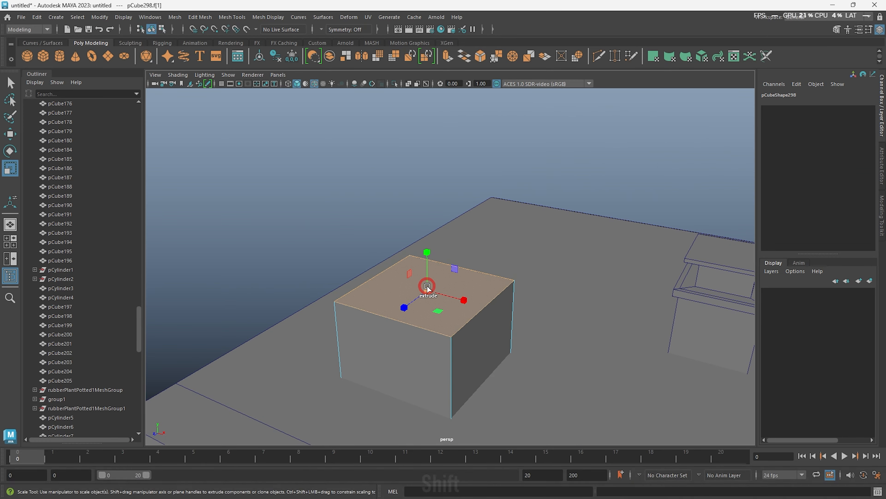
left_click_drag(427, 289, 437, 289, "shift")
key("w")
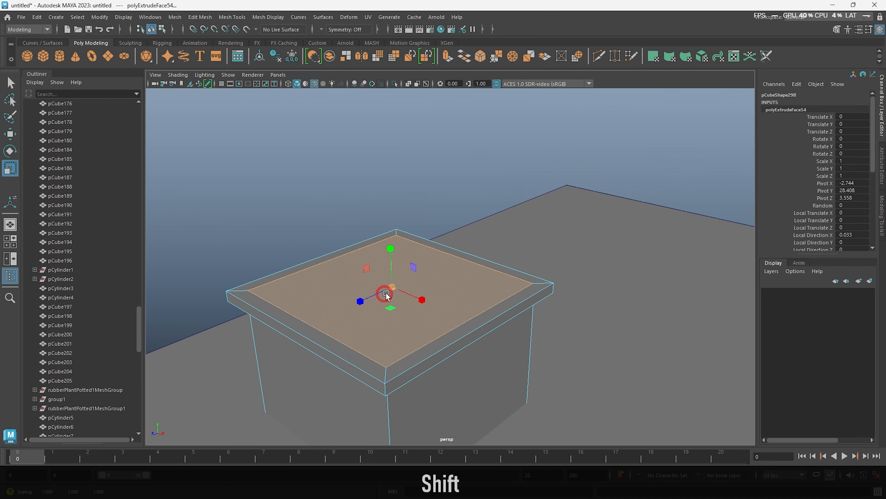
left_click_drag(357, 286, 355, 117, "alt")
key("w")
left_click_drag(441, 181, 503, 174, "alt")
right_click_drag(503, 175, 457, 195, "alt")
left_click(489, 196)
Copy a block above the wide chimney and scale it to 0.144 × 1.698 × 0.144 as a thin post on its top
left_click_drag(501, 335, 559, 433, "alt")
left_click(619, 416)
left_click_drag(544, 241, 452, 284, "shift")
right_click_drag(452, 283, 482, 270, "alt")
key("ctrl+1")
left_click(376, 272)
left_click_drag(353, 270, 481, 270)
left_click_drag(482, 269, 470, 292, "alt")
right_click_drag(470, 292, 520, 343, "alt")
key("w")
left_click_drag(497, 253, 500, 185)
left_click_drag(499, 186, 507, 210, "alt")
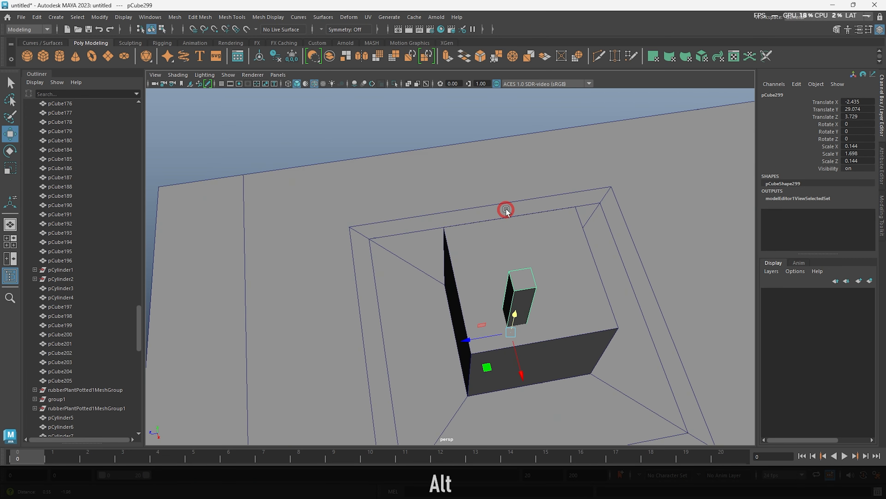
Duplicate the thin post to the other corners of the wide chimney's upper block, making four posts
left_click_drag(449, 339, 535, 325, "shift")
left_click_drag(535, 325, 577, 356, "alt")
left_click_drag(577, 356, 565, 114, "alt")
key("alt+d")
Create a polygon plane above the roof and set its width and height subdivisions to 1
right_click_drag(611, 194, 502, 164, "alt")
right_click_drag(503, 159, 471, 160, "shift")
left_click_drag(469, 366, 471, 209)
right_click_drag(471, 209, 719, 195, "alt")
left_click(785, 199)
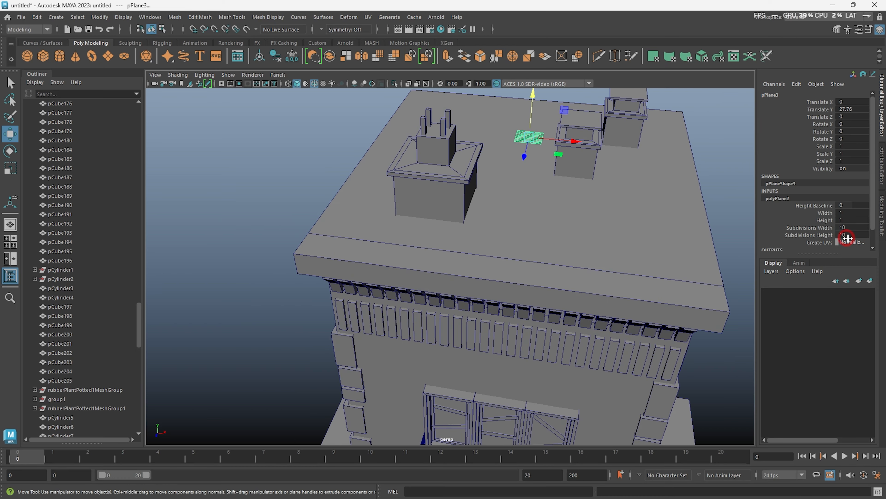
right_click_drag(524, 210, 565, 213, "alt")
middle_click_drag(565, 146, 562, 210, "alt")
Position the plane over the four chimney posts near X -2.768, Z 3.38, aligning its height with their tops in front view
left_click_drag(583, 181, 466, 177)
left_click_drag(415, 195, 387, 234)
left_click_drag(387, 234, 384, 346, "alt")
left_click_drag(352, 299, 321, 278)
key("space")
key("space")
middle_click_drag(328, 278, 340, 454, "alt")
scroll(333, 211, "up", 6)
left_click_drag(366, 158, 365, 216)
scroll(363, 216, "up", 3)
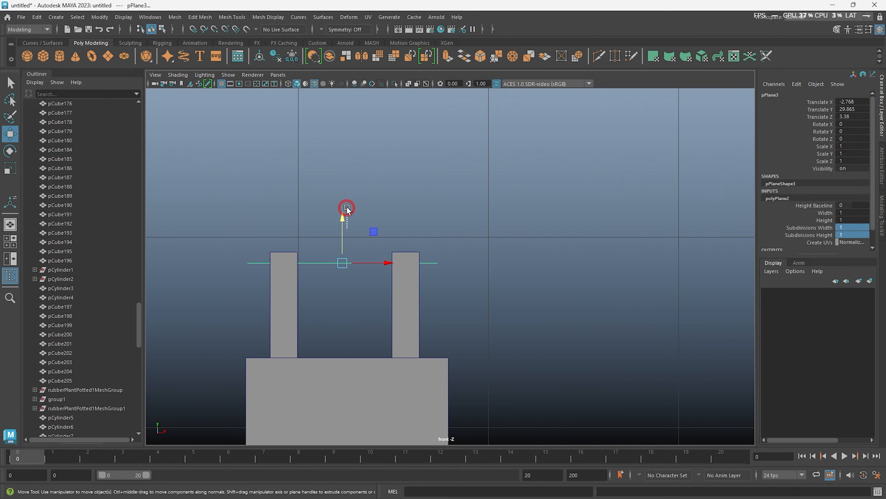
key("space")
key("space")
Divide the plane over the posts and raise its middle to shape a peaked chimney cap
left_click_drag(503, 147, 506, 62, "alt")
left_click_drag(438, 192, 377, 161)
key("alt+d")
left_click(381, 139)
right_click_drag(520, 129, 597, 170, "shift")
left_click_drag(559, 196, 464, 279, "alt")
key("r")
left_click_drag(348, 342, 342, 346)
key("w")
left_click_drag(349, 345, 412, 280, "alt")
left_click_drag(453, 173, 453, 168)
Extrude the peaked chimney cap to give it thickness and clear the selection
key("ctrl+e")
left_click_drag(392, 147, 383, 139)
key("alt+d")
left_click(537, 201)
left_click_drag(537, 201, 576, 111, "alt")
Examine the whole building with its new rooftop chimneys from several distances and angles
key("q")
scroll(575, 111, "down", 10)
key("alt+d")
scroll(477, 168, "down", 2)
middle_click_drag(477, 169, 481, 141, "alt")
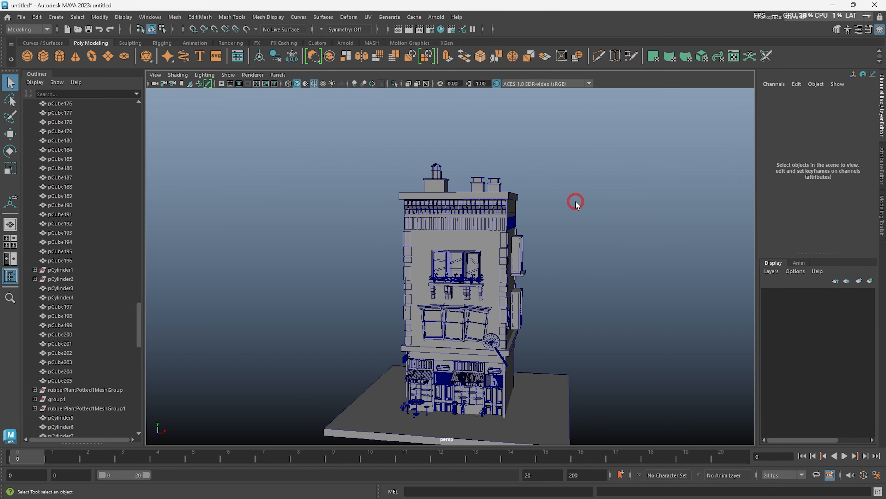
scroll(483, 250, "up", 5)
left_click_drag(483, 250, 586, 362, "alt")
scroll(511, 243, "down", 5)
middle_click_drag(512, 224, 515, 263, "alt")
left_click_drag(515, 262, 611, 259, "alt")
scroll(502, 272, "down", 4)
middle_click_drag(499, 279, 501, 245, "alt")
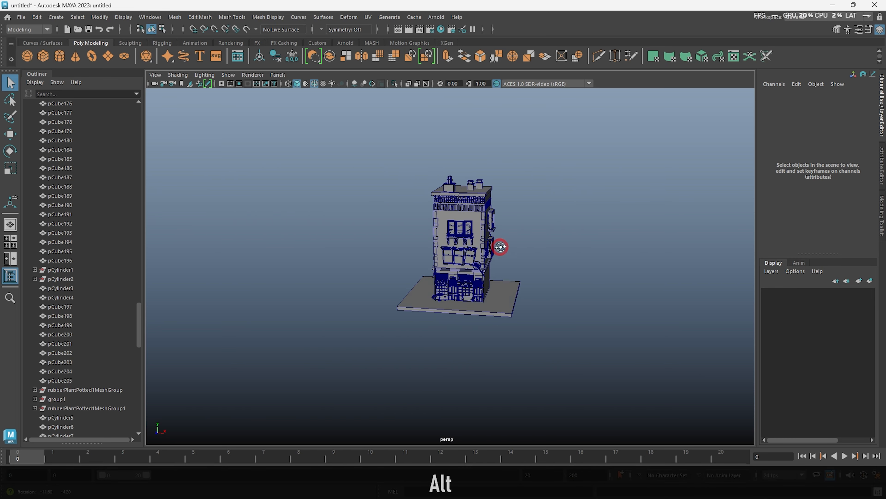
Insert horizontal and vertical edge loops in the ground-floor side wall to outline an opening below the ledge
left_click(310, 407)
scroll(530, 301, "up", 6)
left_click_drag(530, 300, 455, 315, "alt")
left_click(486, 314)
scroll(438, 303, "up", 3)
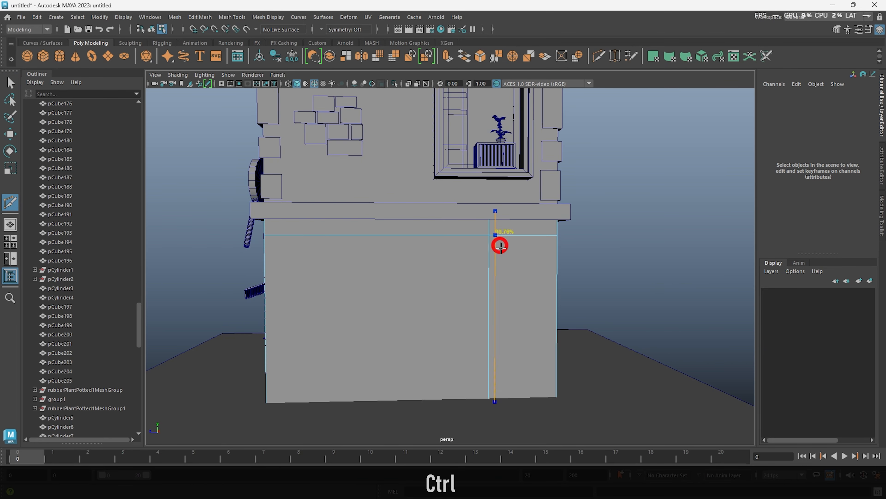
left_click(502, 282, "ctrl")
Inset the outlined face near the rear corner of the side wall and extrude it inward as a rectangular vent opening
left_click_drag(503, 285, 494, 290, "alt")
left_click_drag(612, 293, 621, 293)
left_click_drag(523, 251, 461, 309, "alt")
scroll(471, 290, "up", 5)
key("alt+d")
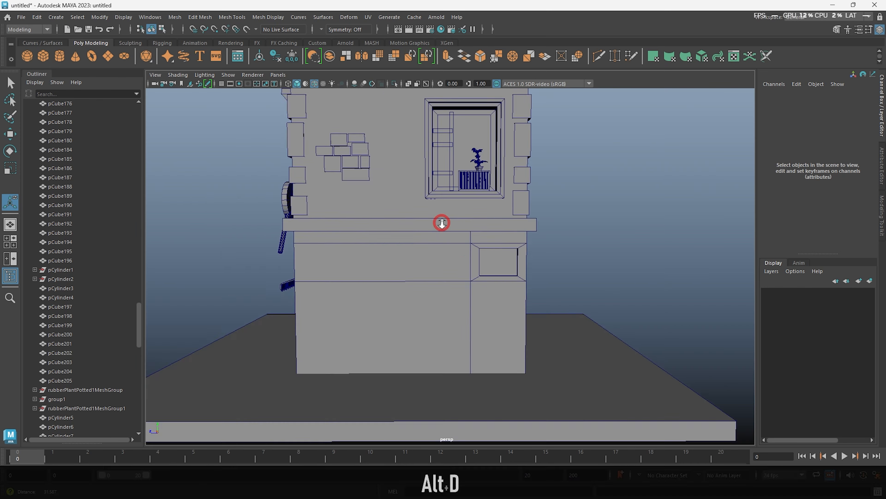
Copy a brick into the vent opening and flatten it into a slat scaled 0.414 × 0.057 × 1.327
mouse_move(447, 222)
left_mouse_down("alt")
mouse_move(358, 196)
mouse_move(355, 263)
left_mouse_up("alt")
left_click(358, 196)
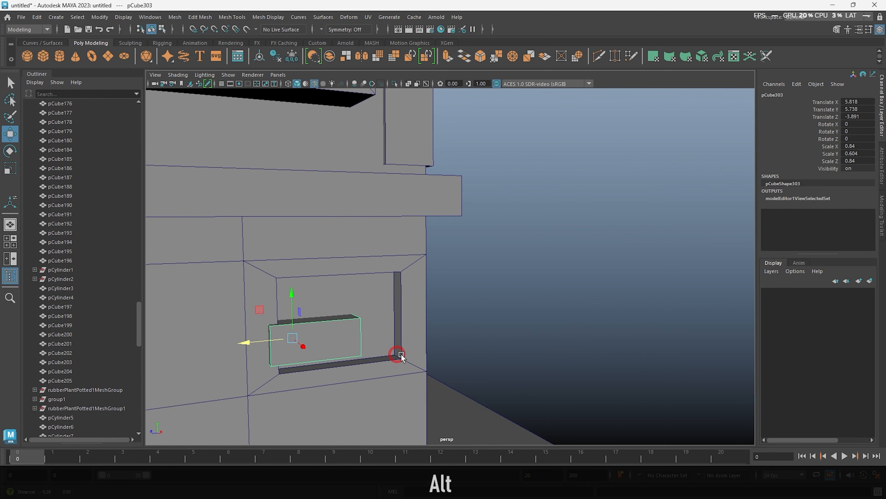
mouse_move(396, 352)
left_mouse_down("alt")
mouse_move(192, 366)
mouse_move(275, 372)
left_mouse_up("alt")
key("r")
left_click_drag(269, 340, 268, 354)
right_click_drag(272, 349, 329, 327, "alt")
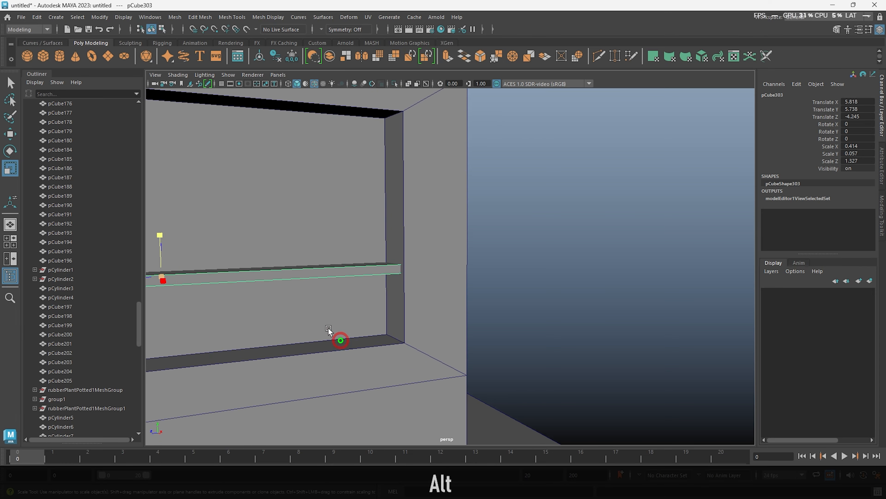
left_click_drag(329, 328, 396, 309, "alt")
Slant the slat by adjusting its edge, and duplicate it repeatedly to fill the vent opening with louvres
right_click_drag(398, 307, 398, 283)
left_click_drag(438, 277, 437, 279)
right_click_drag(436, 297, 462, 282)
mouse_move(370, 273)
left_mouse_down("alt")
mouse_move(419, 261)
mouse_move(450, 85)
mouse_move(433, 116)
left_mouse_up("alt")
key("shift+d")
key("shift+d")
left_click(629, 228)
Insert further edge loops in the ground-floor side wall to outline a wide opening below the louvred vent
right_click_drag(630, 228, 510, 227, "alt")
key("alt+5")
mouse_move(510, 227)
left_mouse_down("alt")
mouse_move(510, 269)
mouse_move(446, 274)
mouse_move(475, 277)
left_mouse_up("alt")
key("alt+5")
right_click_drag(475, 277, 487, 286, "alt")
left_click_drag(409, 284, 443, 279, "alt")
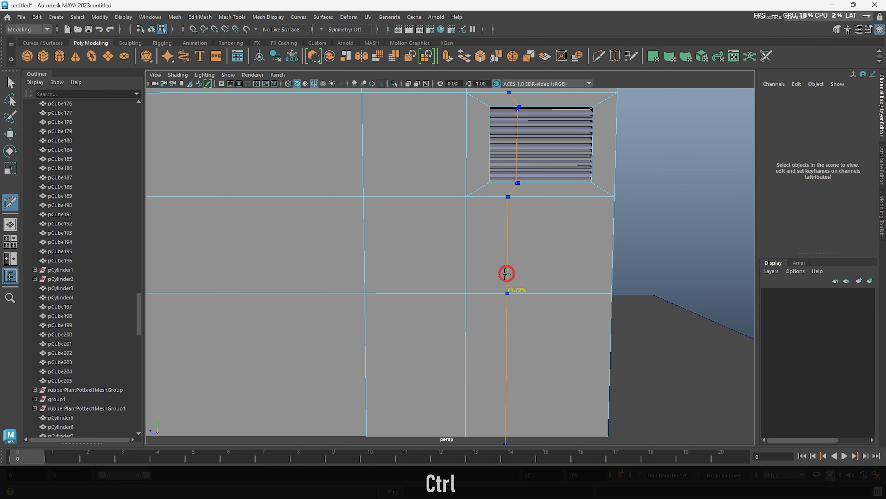
Extrude the outlined faces below the vent inward to form a wide rectangular recess in the side wall
left_click_drag(537, 287, 511, 262, "alt")
key("g")
right_click_drag(502, 260, 534, 237)
left_click(663, 210)
left_click_drag(502, 244, 453, 224, "alt")
right_click_drag(452, 224, 349, 195, "alt")
Copy a side-wall brick down into the wide recess below the louvred vent and narrow it
left_click(307, 140)
left_click_drag(307, 140, 322, 159, "alt")
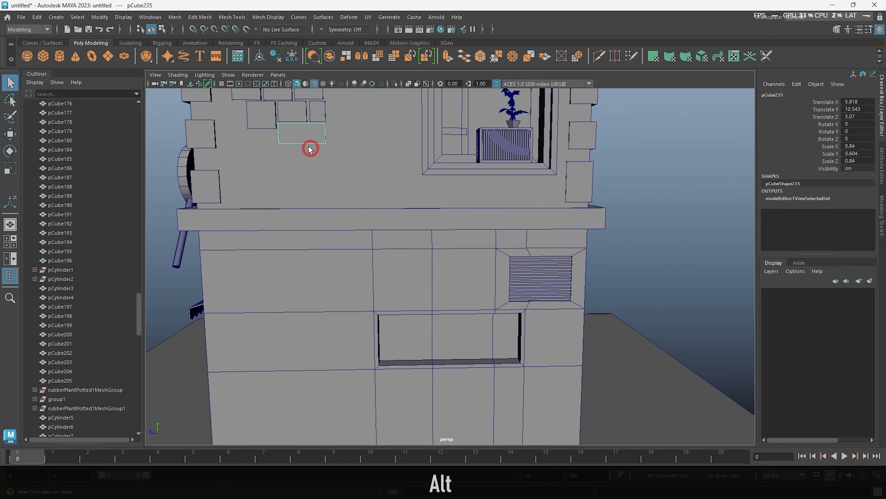
left_click_drag(318, 302, 318, 295, "shift")
left_click_drag(265, 333, 358, 332)
right_click_drag(384, 331, 475, 395, "alt")
middle_click_drag(475, 394, 475, 311, "alt")
right_click_drag(475, 311, 502, 325, "alt")
Flatten the copied brick into a thin vertical bar spanning the recess, scaled 0.545 in X and 0.052 in Z
left_click_drag(489, 314, 363, 332, "alt")
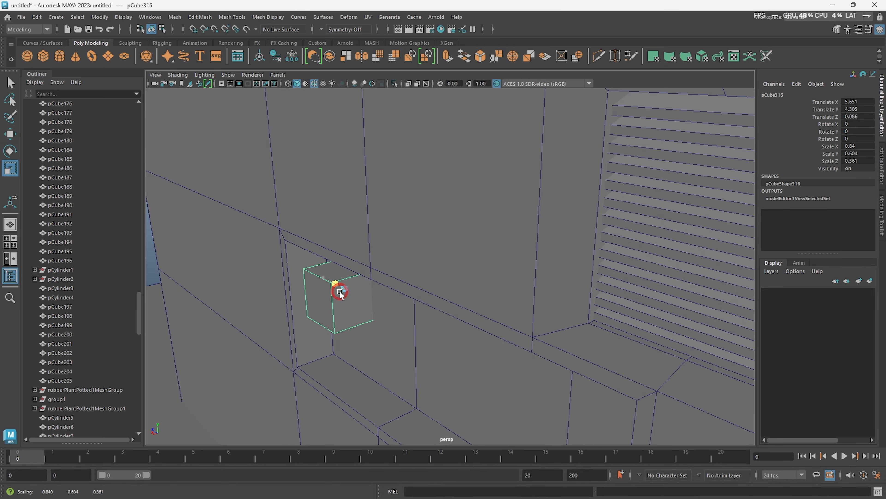
left_click_drag(339, 291, 349, 296)
left_click_drag(349, 296, 435, 291, "alt")
left_click_drag(531, 313, 516, 310)
key("w")
left_click_drag(520, 309, 427, 356, "alt")
left_click_drag(421, 152, 421, 200)
key("r")
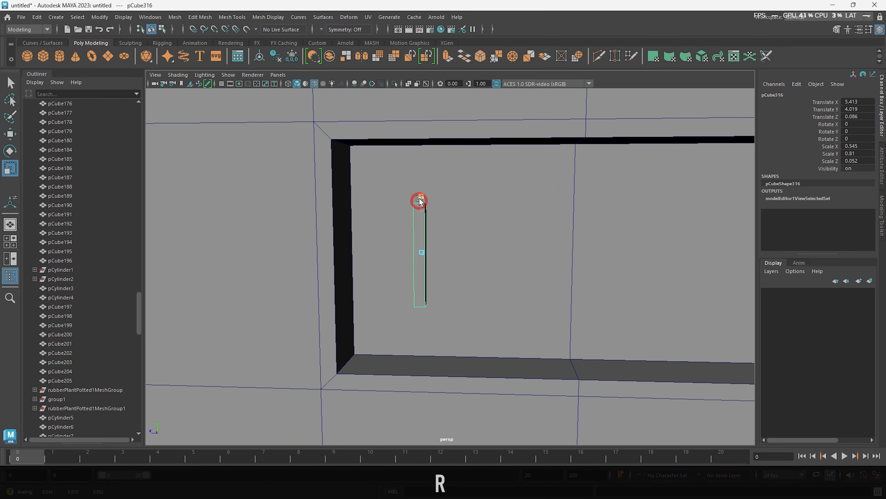
key("w")
Duplicate the vertical bar sideways along the recess to make a second divider
right_click_drag(476, 237, 460, 236, "alt")
left_click_drag(516, 248, 499, 248, "shift")
key("alt+d")
right_click_drag(559, 226, 536, 225, "alt")
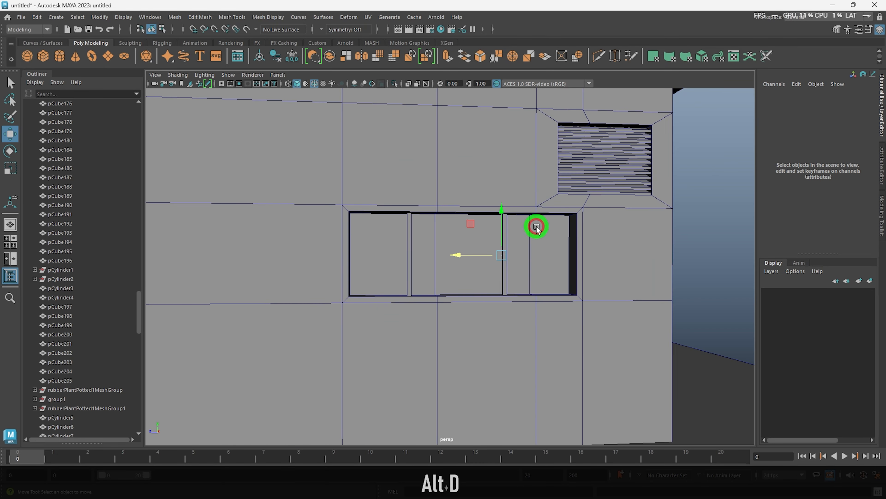
Select both divider bars and adjust their fit and placement inside the recess
left_click_drag(488, 297, 542, 332, "alt")
left_click(511, 279)
left_click(363, 272, "shift")
key("r")
key("alt+d")
right_click_drag(346, 206, 465, 322, "alt")
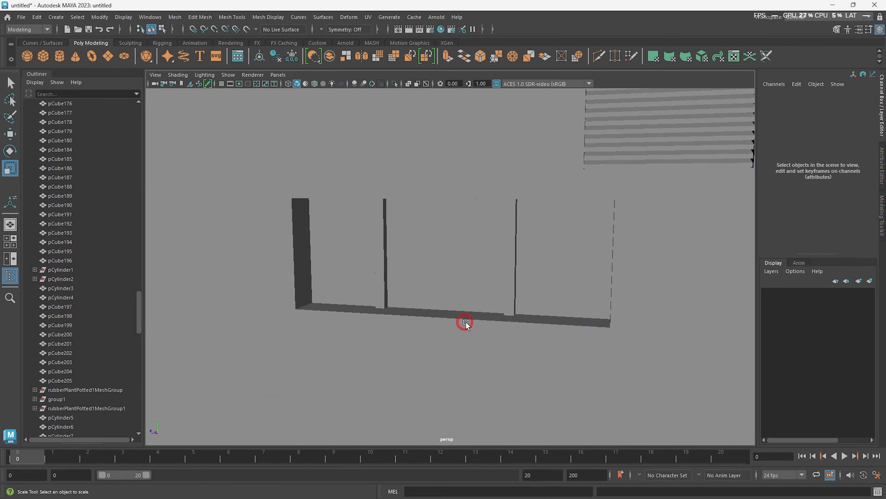
left_click(386, 259)
left_click(516, 259, "shift")
right_click_drag(537, 244, 513, 238, "alt")
key("w")
left_click_drag(457, 254, 463, 254)
key("alt+d")
Select the three back faces of the recess and move them to change its depth
left_click_drag(478, 219, 401, 222, "alt")
right_click_drag(401, 222, 453, 265, "alt")
left_click(444, 276)
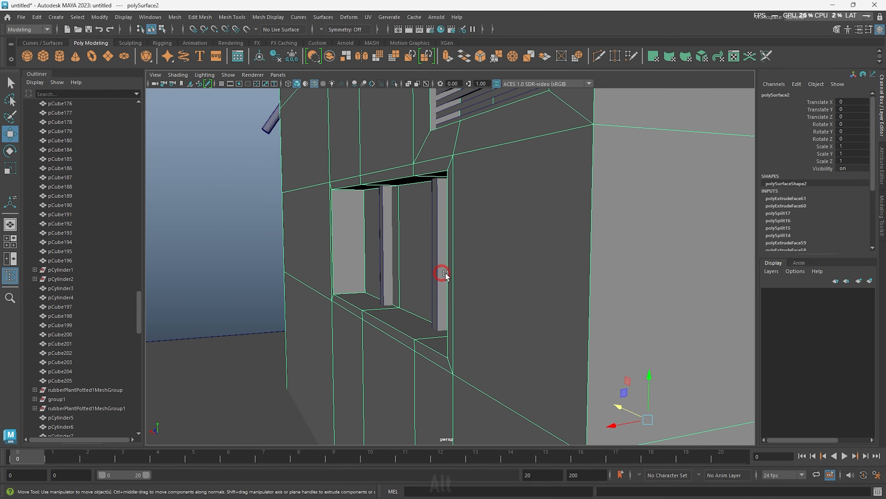
left_click(349, 244)
left_click(576, 242, "shift")
left_click(454, 245, "shift")
left_click_drag(417, 259, 406, 265)
key("alt+d")
key("4")
key("5")
right_click_drag(388, 261, 454, 267, "alt")
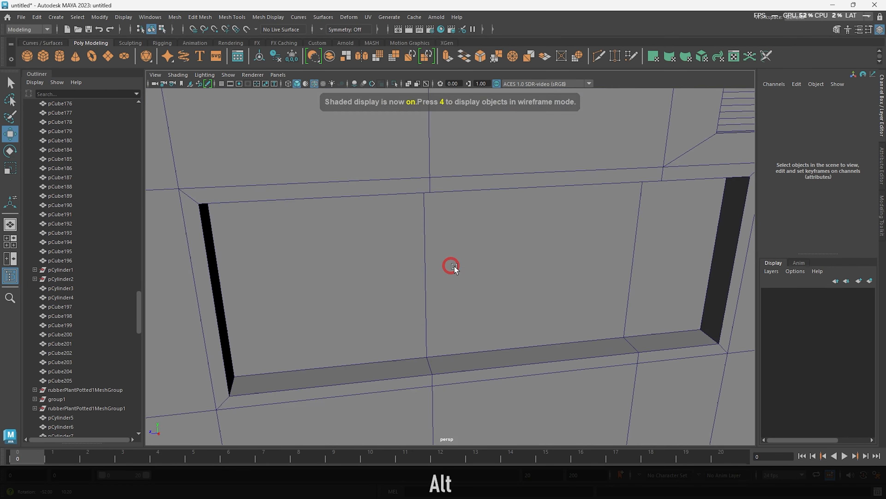
Select both divider bars and move them outward so they stand in front of the recess's back faces
left_click(516, 223)
left_click(468, 206, "shift")
left_click_drag(515, 206, 558, 207)
left_click_drag(677, 325, 623, 333, "alt")
key("alt+d")
left_click_drag(593, 290, 467, 277, "alt")
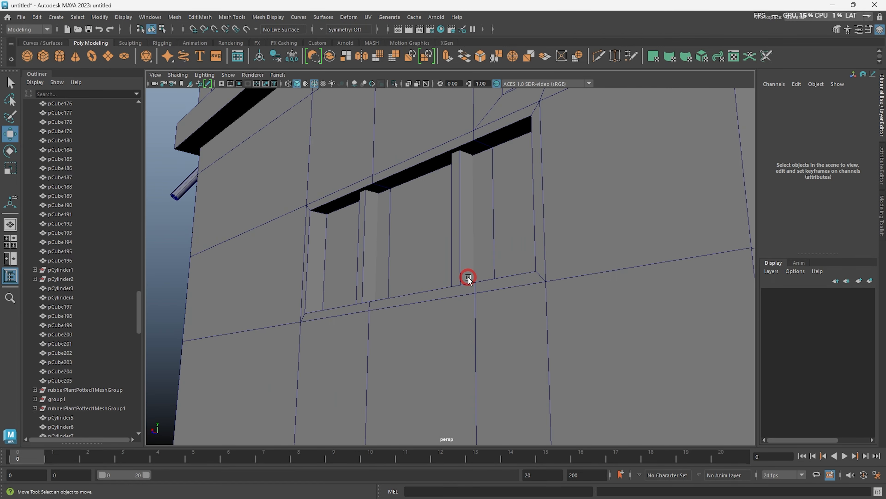
Copy a corner brick down to the base of the building's ground-floor corner
right_click_drag(405, 217, 314, 213, "alt")
left_click_drag(331, 217, 455, 252, "alt")
middle_click_drag(455, 251, 453, 300, "alt")
left_click(448, 182)
left_click_drag(446, 136, 450, 331, "shift")
middle_click_drag(449, 332, 418, 223, "alt")
right_click_drag(419, 223, 462, 248, "alt")
Reshape the copied corner block by moving part of it so it fits around the foot of the wall
left_click_drag(463, 248, 412, 331, "alt")
left_click_drag(467, 322, 470, 304, "alt")
right_click_drag(469, 304, 469, 335)
left_click(483, 331)
left_click_drag(509, 367, 467, 302)
left_click(467, 301)
left_click_drag(477, 187, 436, 301)
right_click_drag(436, 300, 518, 271, "alt")
left_click_drag(518, 271, 450, 245, "alt")
mouse_move(479, 194)
left_mouse_down()
mouse_move(517, 186)
mouse_move(496, 190)
left_mouse_up()
key("alt+d")
Scale the long fascia beam above the shopfronts along X to fit the width of the building
left_click_drag(499, 185, 450, 178, "alt")
right_click_drag(450, 178, 408, 236, "alt")
left_click_drag(408, 235, 441, 214, "alt")
left_click(369, 174)
key("r")
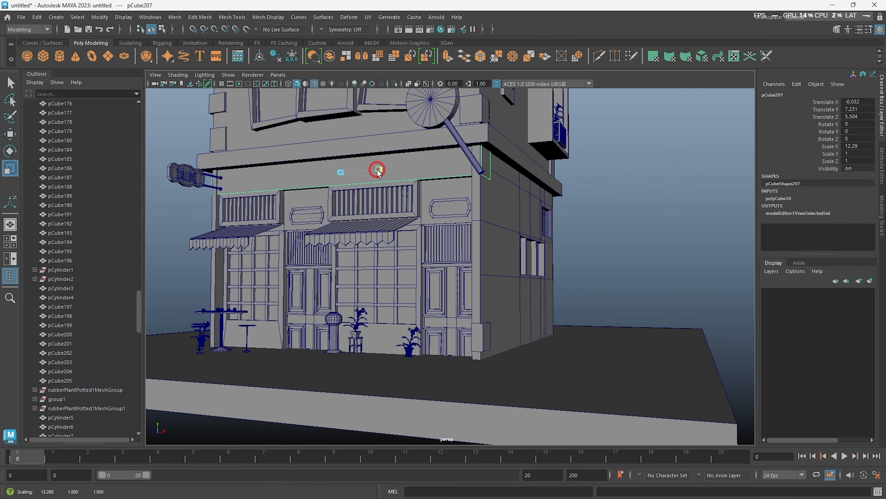
left_click_drag(381, 172, 373, 173)
left_click_drag(373, 173, 424, 208, "alt")
Isolate the hanging sign and flare the wall ends of its two bracket rods
key("w")
left_click_drag(471, 183, 415, 223, "alt")
left_click(399, 221)
right_click_drag(415, 223, 411, 261, "alt")
left_click_drag(410, 262, 383, 273, "alt")
key("ctrl+1")
mouse_move(383, 273)
left_mouse_down("alt")
mouse_move(394, 277)
mouse_move(370, 279)
left_mouse_up("alt")
right_click_drag(370, 279, 455, 232)
key("ctrl+1")
left_click_drag(455, 231, 342, 210, "alt")
key("alt+d")
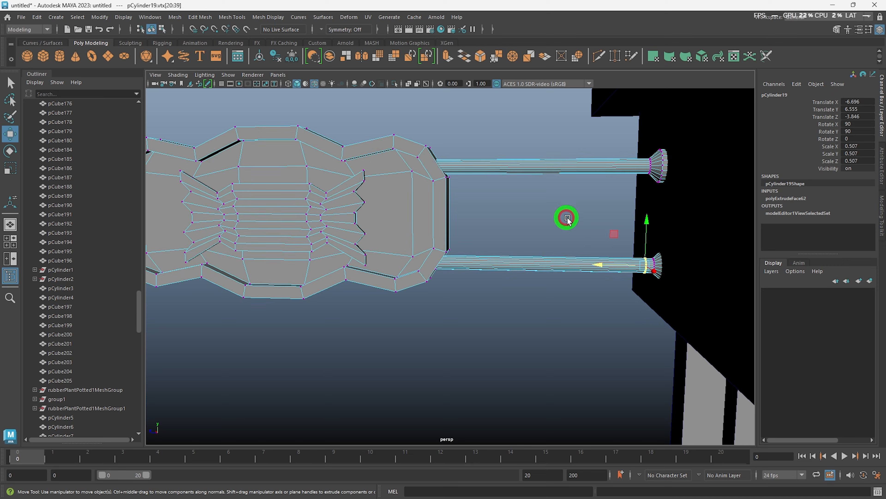
Extrude the flared ends of the sign's bracket rods into thick round wall plates
left_click(609, 261)
key("ctrl+1")
mouse_move(559, 257)
left_mouse_down("alt")
mouse_move(445, 317)
mouse_move(490, 257)
left_mouse_up("alt")
key("4")
right_click_drag(506, 259, 521, 283)
left_click_drag(476, 276, 503, 284, "shift")
right_click_drag(524, 238, 558, 202)
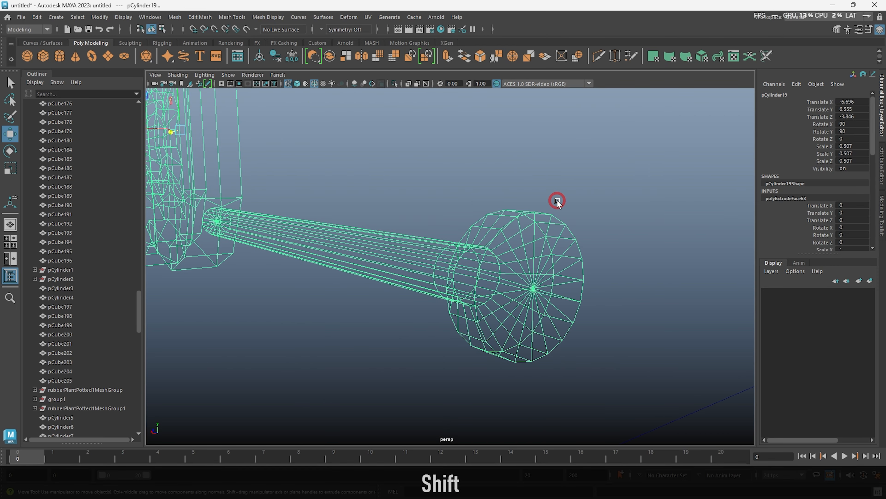
key("5")
left_click_drag(496, 208, 405, 206, "alt")
key("alt+d")
Freeze the transformations, delete the history and centre the pivot
left_click(292, 57)
left_click(275, 57)
left_click(258, 58)
left_click(353, 195)
Create a polygon cube and move it onto the ground in front of the building, near the base's front corner
scroll(401, 231, "down", 4)
left_click_drag(409, 238, 570, 324, "alt")
scroll(510, 378, "down", 6)
scroll(575, 314, "up", 4)
right_click_drag(625, 279, 625, 305, "shift")
scroll(600, 326, "up", 2)
middle_click_drag(599, 327, 590, 245, "alt")
left_click_drag(450, 306, 352, 338)
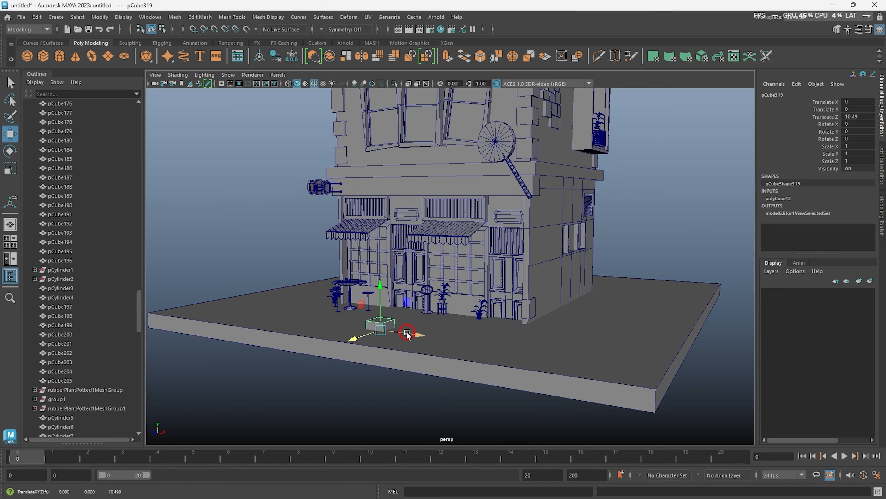
left_click_drag(558, 358, 556, 357)
left_click_drag(570, 355, 586, 354)
Reshape the new cube into a tall, narrow upright post standing on the ground
scroll(587, 354, "up", 3)
left_click_drag(586, 354, 534, 353, "alt")
scroll(527, 234, "up", 3)
right_click_drag(532, 269, 532, 301)
left_click(537, 260)
left_click_drag(538, 224, 439, 283)
left_click(439, 284)
right_click_drag(416, 293, 440, 269)
key("r")
key("w")
left_click_drag(393, 346, 328, 339, "alt")
scroll(489, 297, "up", 3)
Insert two edge loops around the lower part of the post and raise the upper loop slightly
left_click_drag(517, 295, 412, 297, "alt")
right_click_drag(412, 297, 382, 302, "shift")
left_click_drag(450, 266, 431, 228, "alt")
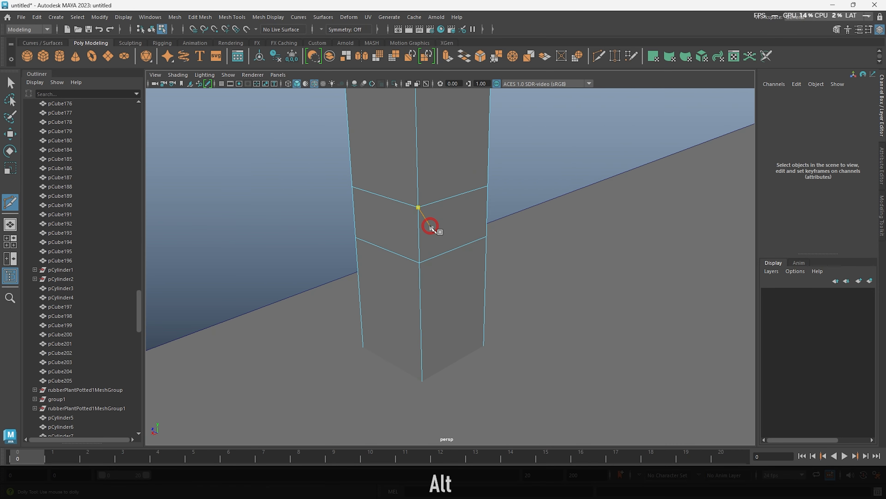
key("w")
double_click(433, 204)
left_click_drag(420, 143, 419, 139)
scroll(430, 237, "down", 4)
Extrude the post's face between the two edge loops sideways into a horizontal seat support
right_click_drag(429, 238, 430, 269)
left_click(447, 214)
left_click_drag(407, 211, 506, 236, "shift")
left_click_drag(506, 237, 424, 258, "alt")
Insert an edge loop near the end of the seat support and extrude the underside face down into a front leg
left_click(599, 56)
left_click(590, 266, "ctrl")
key("w")
middle_click_drag(424, 258, 418, 369, "alt")
left_click(423, 351)
left_click_drag(422, 305, 422, 353, "shift")
left_click_drag(448, 203, 465, 150, "alt")
left_click(465, 236)
left_click_drag(520, 295, 489, 299, "alt")
key("alt+d")
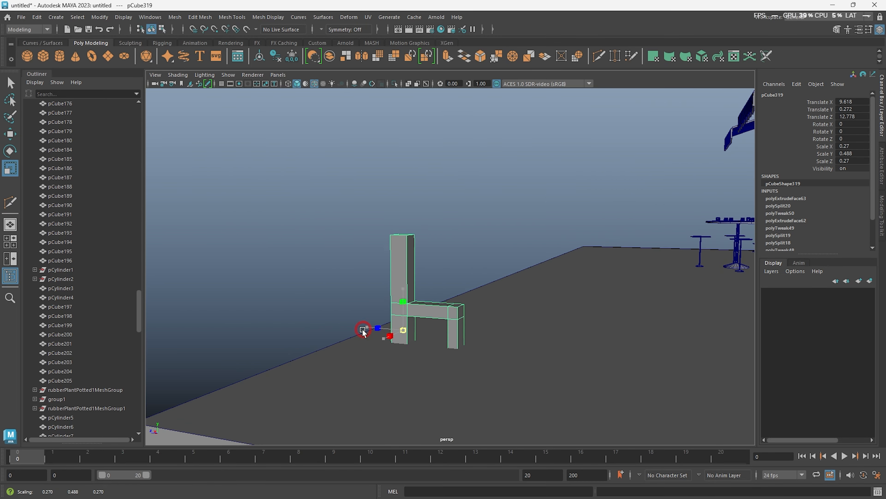
Scale the seat frame down to 0.183 × 0.331 × 0.183 and slant its backrest by moving vertices
left_click_drag(370, 325, 450, 311, "alt")
right_click_drag(540, 266, 499, 265)
left_click_drag(427, 185, 559, 254)
right_click_drag(420, 229, 505, 105)
key("alt+d")
mouse_move(523, 195)
left_mouse_down("alt")
mouse_move(378, 229)
mouse_move(517, 209)
left_mouse_up("alt")
left_click_drag(489, 111, 559, 157)
left_click_drag(482, 136, 497, 136)
key("alt+d")
Duplicate the slanted seat frame and slide the copy sideways to form the bench's opposite end
mouse_move(572, 175)
left_mouse_down("alt")
mouse_move(494, 190)
mouse_move(429, 272)
left_mouse_up("alt")
left_click(301, 359)
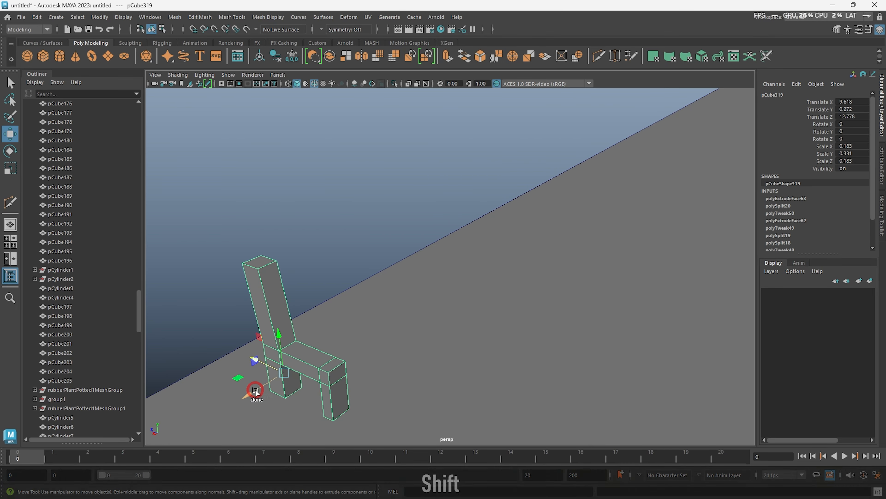
left_click(262, 251)
left_click_drag(442, 302, 390, 271, "alt")
left_click(431, 216, "shift")
Select matching vertices on both bench frames and raise them slightly to refine the frame shape
right_click_drag(468, 255, 425, 255)
left_click_drag(419, 136, 551, 195)
left_click_drag(412, 244, 365, 201, "alt")
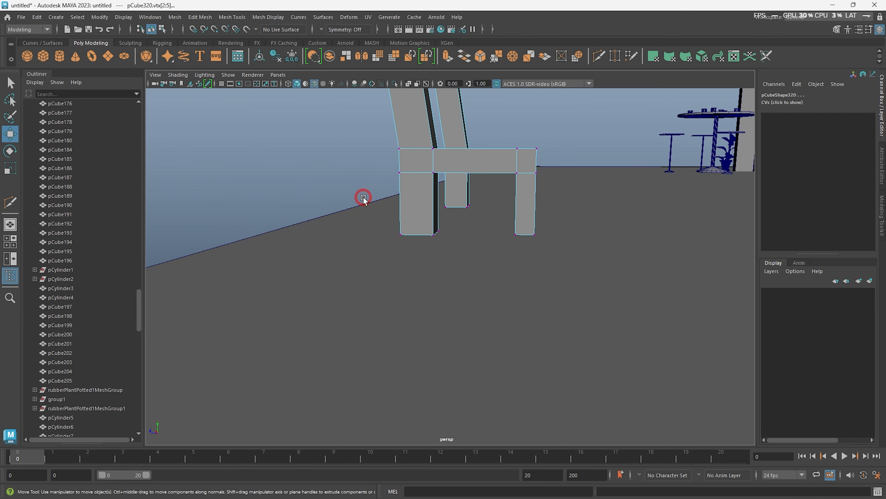
left_click_drag(503, 249, 500, 250, "ctrl+shift")
left_click_drag(489, 241, 405, 224, "alt")
left_click_drag(394, 205, 392, 198)
right_click_drag(370, 196, 412, 154)
left_click_drag(383, 209, 457, 240, "alt")
Create a cube between the bench frames, scale its height and depth to 0.144, and lower it toward the seat
left_click(614, 234)
left_click_drag(568, 230, 341, 274, "shift")
key("r")
left_click_drag(281, 222, 280, 254)
left_click_drag(249, 255, 277, 279)
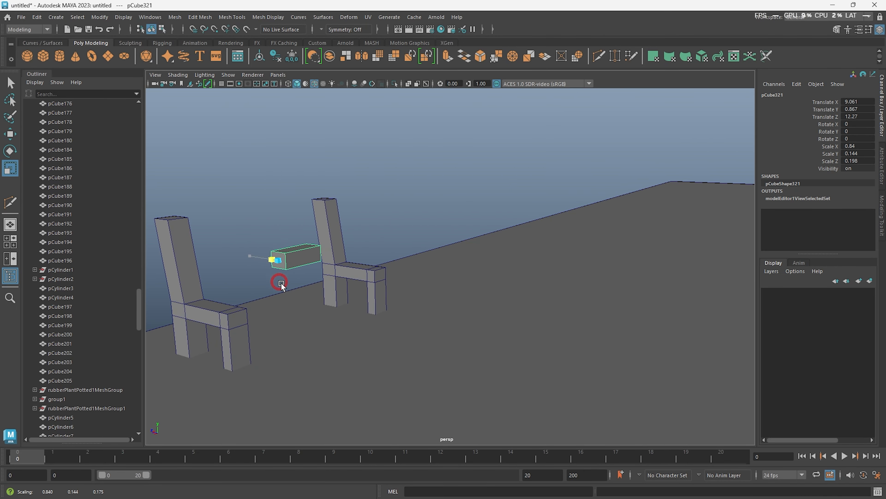
key("w")
left_click_drag(278, 218, 278, 244)
Stretch the cube lengthwise to Scale X 2.905 so that it spans the gap between the two frames
right_click_drag(279, 246, 313, 264, "alt")
left_click_drag(313, 263, 303, 310, "alt")
middle_click_drag(335, 290, 468, 250, "alt")
key("r")
left_click_drag(374, 281, 355, 211)
key("w")
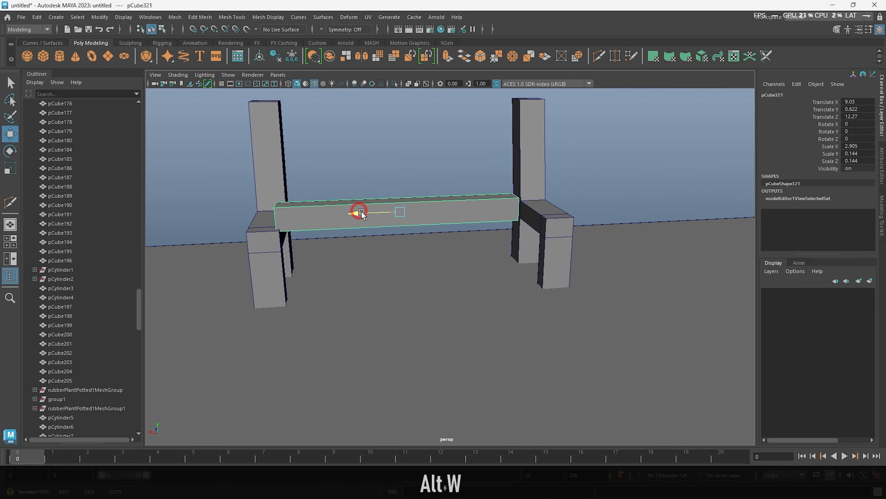
Resize the slat to 3.227 × 0.063 × 0.144 at seat level and duplicate it across the supports to make four slats
key("w")
left_click_drag(415, 197, 380, 230, "alt")
left_click_drag(455, 182, 455, 202)
mouse_move(356, 266)
left_mouse_down("alt")
mouse_move(394, 242)
mouse_move(412, 274)
left_mouse_up("alt")
left_click_drag(407, 244, 424, 243, "shift")
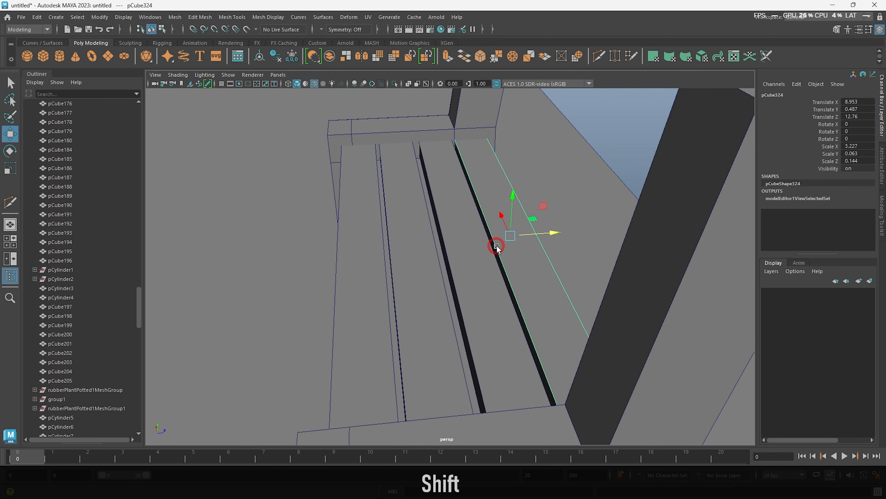
Copy a slat to the backrest, tilt it to −80.592 about X, and duplicate it upward to fill the backrest
left_click_drag(520, 180, 520, 136, "shift")
left_click_drag(521, 138, 527, 223, "alt")
left_click_drag(552, 242, 560, 242)
left_click_drag(555, 241, 539, 195, "alt")
left_click_drag(497, 246, 496, 232, "shift")
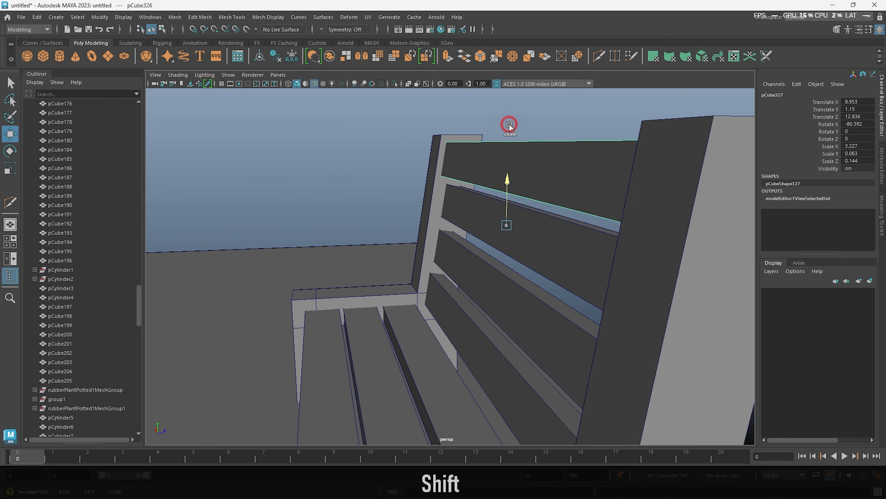
left_click_drag(558, 165, 560, 165)
left_click(572, 119)
Select the bench's frames and slats and combine them into a single object
left_click_drag(454, 195, 537, 205, "alt")
middle_click_drag(535, 224, 530, 244, "alt")
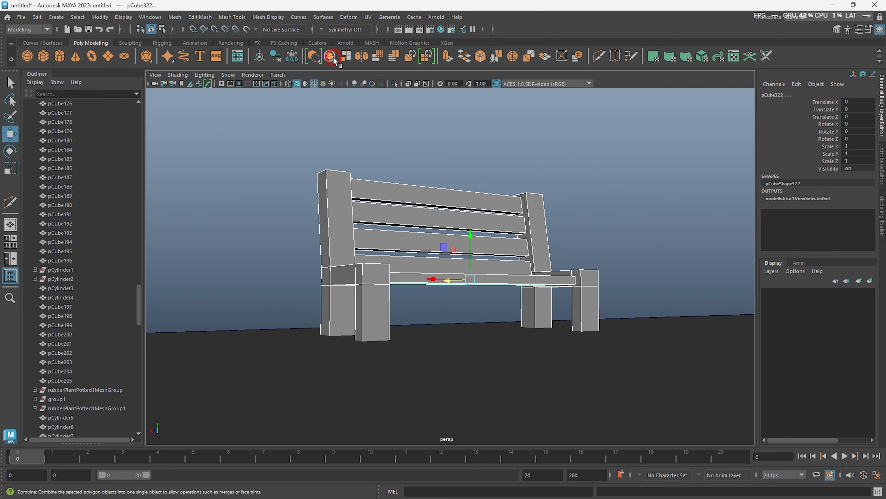
left_click(390, 140)
left_click_drag(391, 210, 537, 252, "alt")
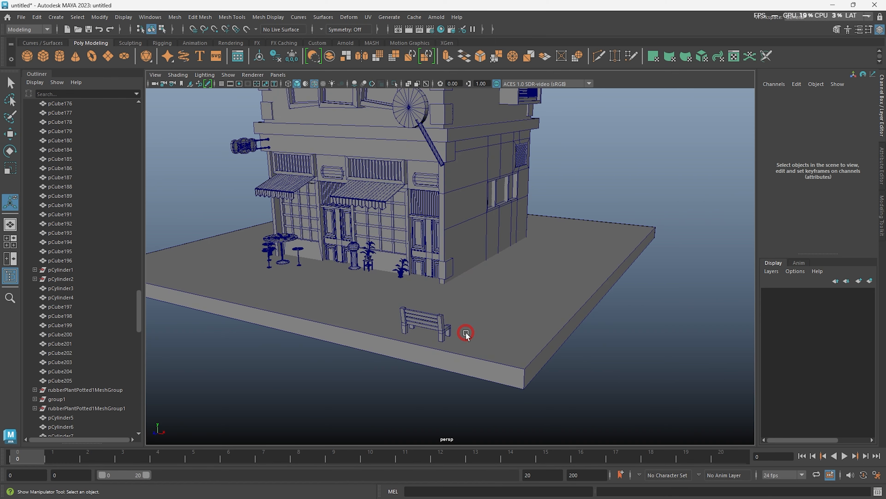
Create a cube scaled to 3.449 × 4.489 × 4.489 and move it alongside the building's side wall
left_click_drag(466, 333, 625, 171, "alt")
right_click_drag(626, 170, 446, 296, "shift")
key("w")
key("r")
left_click_drag(508, 314, 572, 316)
scroll(578, 342, "up", 3)
middle_click_drag(582, 348, 564, 364, "alt")
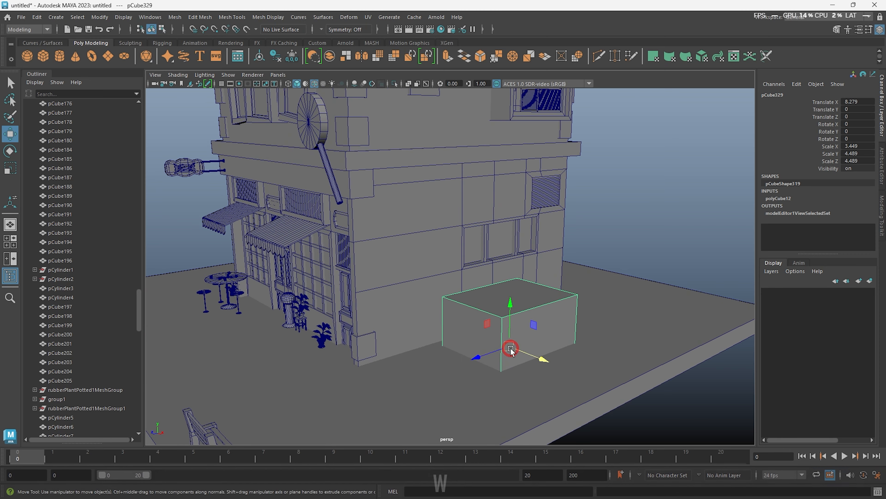
left_click_drag(477, 357, 428, 371)
left_click_drag(381, 332, 406, 320, "alt")
Reduce the box's width and height and position it above the ground beside the wall
key("r")
left_click_drag(463, 350, 446, 347)
left_click_drag(488, 279, 451, 325, "alt")
left_click_drag(548, 192, 547, 202)
key("w")
left_click_drag(546, 193, 439, 182)
Move and scale the box's faces so the body flares out toward the top like a dumpster
right_click_drag(440, 175, 440, 202)
left_click(453, 283)
left_click_drag(489, 279, 468, 276)
left_click(430, 210)
left_click(362, 208, "shift")
key("r")
left_click_drag(436, 208, 479, 251)
Adjust the dumpster body's proportions by lowering its upper face and repositioning an adjoining face
left_click(296, 279)
left_click_drag(297, 279, 370, 295, "alt")
right_click_drag(370, 295, 370, 321)
left_click(384, 195)
key("w")
left_click_drag(408, 158, 408, 185)
key("alt+d")
left_click(412, 241)
left_click_drag(460, 217, 459, 201)
Bevel the two long bottom edges of the dumpster body and slightly reduce the bevel fraction
right_click_drag(457, 323, 457, 297)
left_click(464, 337)
left_click_drag(300, 349, 337, 337, "alt")
left_click(228, 378, "shift")
key("ctrl+b")
left_click_drag(457, 274, 415, 292, "alt")
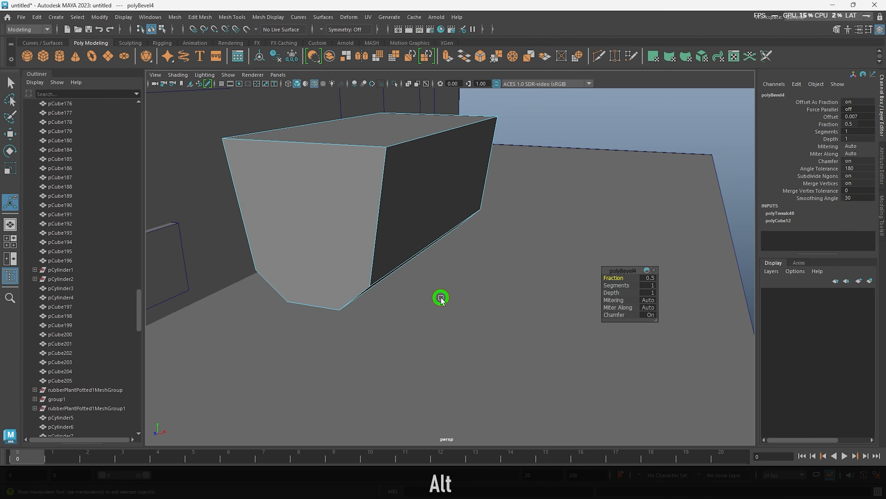
left_click_drag(612, 281, 604, 280)
right_click_drag(517, 241, 541, 220)
Create a cube through the dumpster body and scale it to 2.245 × 2.792 × 0.242 as a vertical rib near one end
left_click_drag(541, 224, 449, 259, "alt")
middle_click_drag(449, 260, 443, 279, "alt")
key("r")
left_click_drag(430, 274, 465, 263, "shift")
left_click_drag(465, 263, 436, 262, "alt")
scroll(435, 266, "up", 5)
left_click_drag(420, 293, 423, 294)
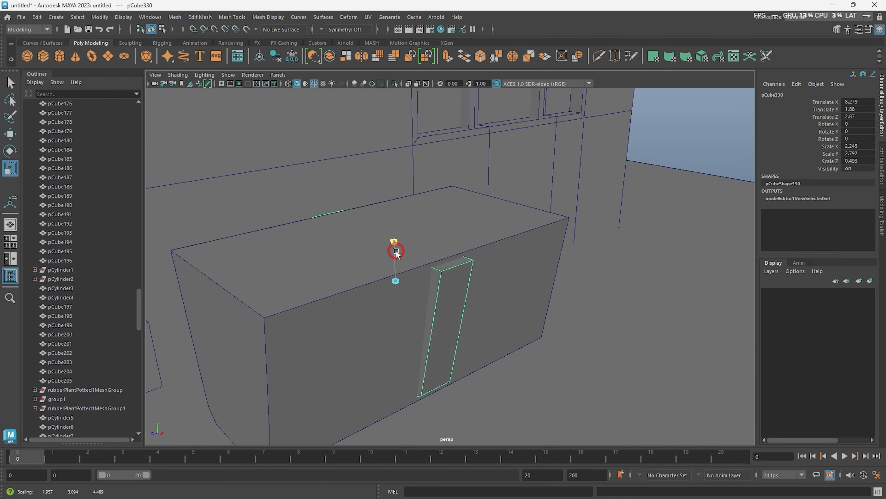
left_click_drag(396, 251, 516, 320, "alt")
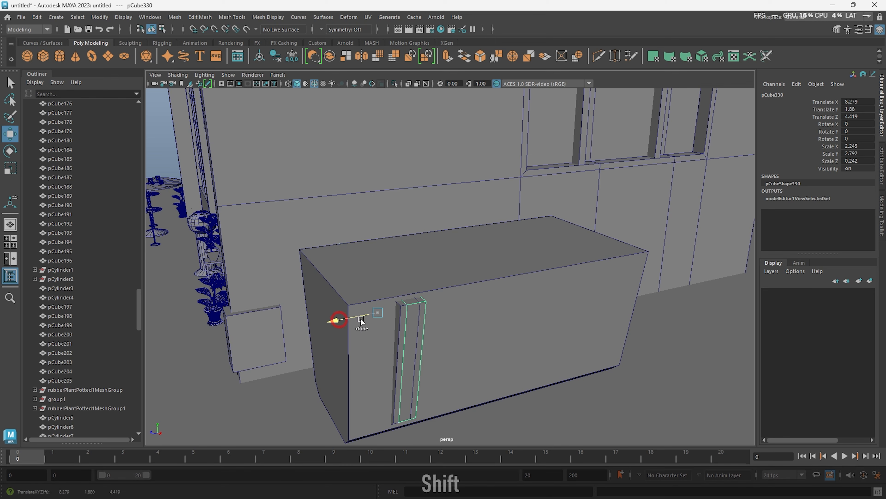
Duplicate the vertical rib along the dumpster to make three evenly spaced ribs
left_click_drag(512, 286, 526, 283, "shift")
scroll(520, 276, "down", 5)
key("alt+d")
Insert three lengthwise edge loops across the dumpster's top and raise the middle edges into an arched lid
mouse_move(526, 283)
left_mouse_down("alt")
mouse_move(512, 263)
mouse_move(577, 307)
left_mouse_up("alt")
left_click(457, 272)
key("ctrl+shift+x")
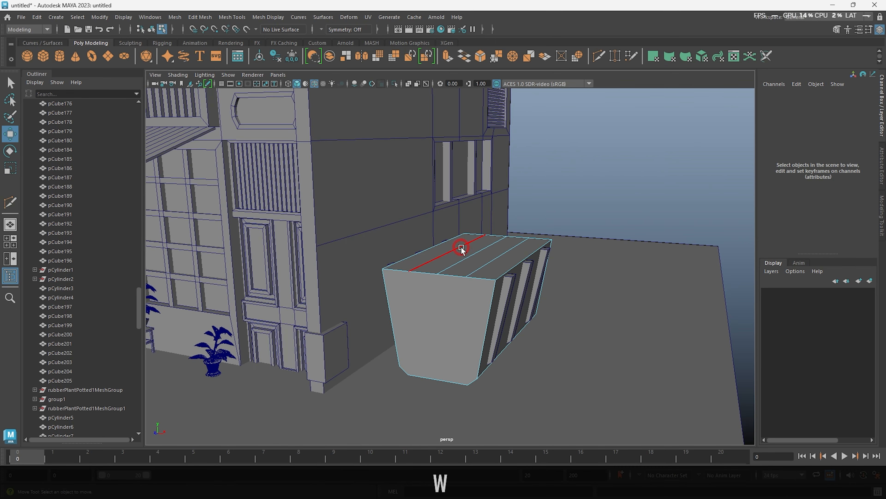
left_click_drag(475, 204, 440, 257, "alt")
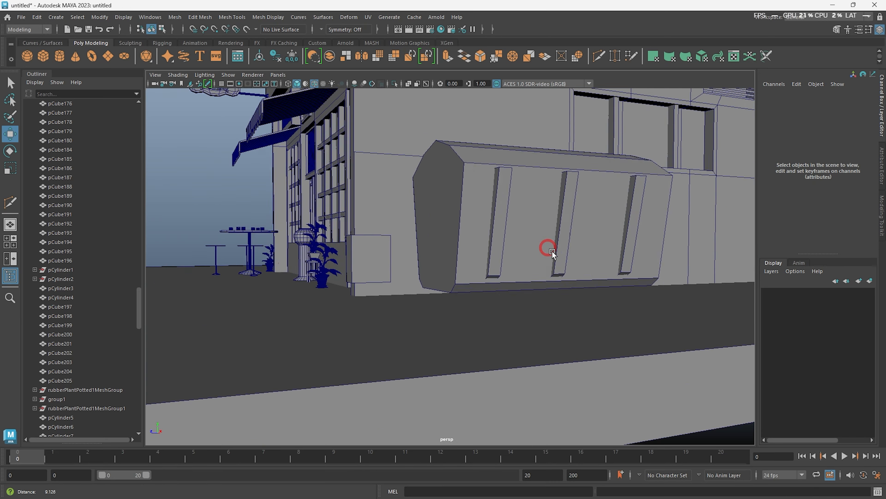
Create a cylinder beside the dumpster, raise it slightly, and scale it down to 0.096 × 0.042 × 0.096
left_click_drag(546, 249, 435, 271, "alt")
middle_click_drag(435, 271, 520, 357)
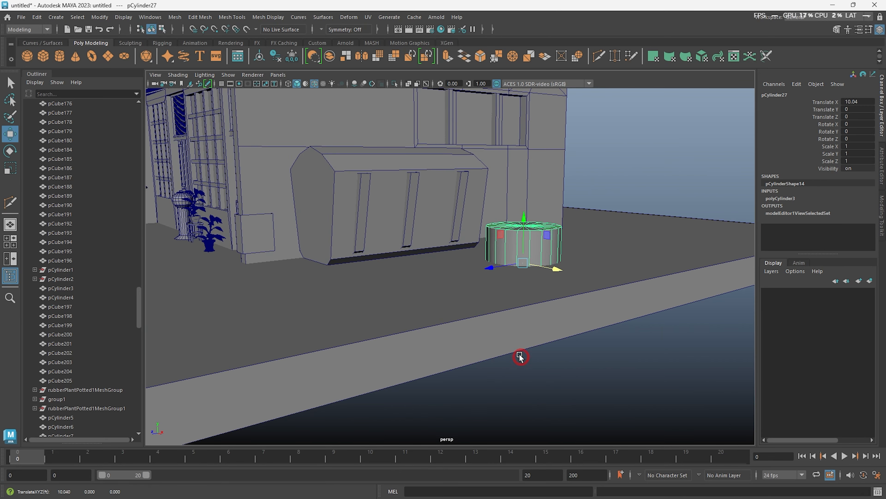
key("w")
left_click_drag(523, 222, 524, 201)
right_click_drag(523, 210, 367, 260, "alt")
left_click_drag(553, 224, 415, 243)
left_click_drag(415, 251, 517, 262, "alt")
key("r")
left_click_drag(413, 224, 417, 251)
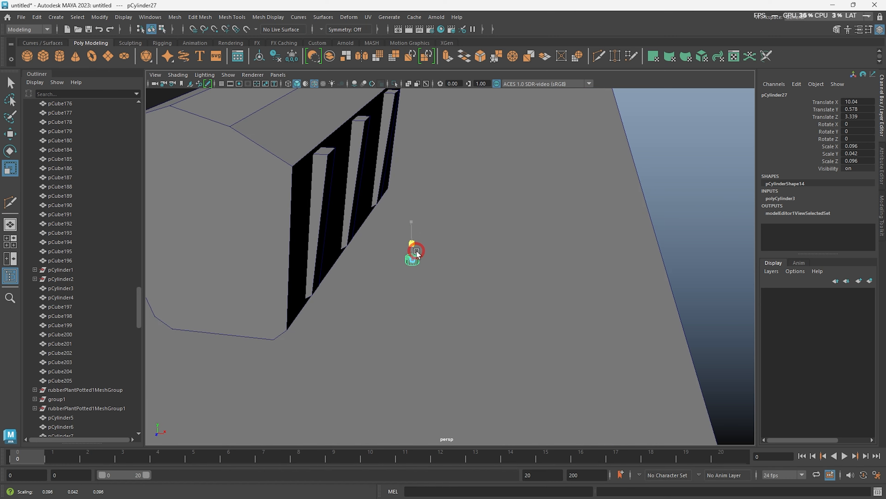
Turn the cylinder −90 about Z, place it under the dumpster's end, and scale it to 0.258 × 0.077 × 0.258 as a wheel
key("w")
left_click_drag(445, 248, 331, 245, "alt")
left_click_drag(425, 276, 418, 297)
left_click_drag(452, 303, 382, 303)
left_click_drag(645, 415, 567, 425, "alt")
key("r")
left_click_drag(395, 268, 471, 284)
left_click_drag(452, 264, 455, 263)
Duplicate the wheel to the dumpster's opposite side and make another copy, narrowed to 0.145, into an axle between the two wheels
left_click_drag(488, 240, 666, 236, "alt")
left_click_drag(556, 240, 571, 240, "shift")
key("r")
key("4")
left_click_drag(519, 216, 453, 223, "alt")
scroll(454, 223, "up", 5)
left_click_drag(456, 225, 465, 225)
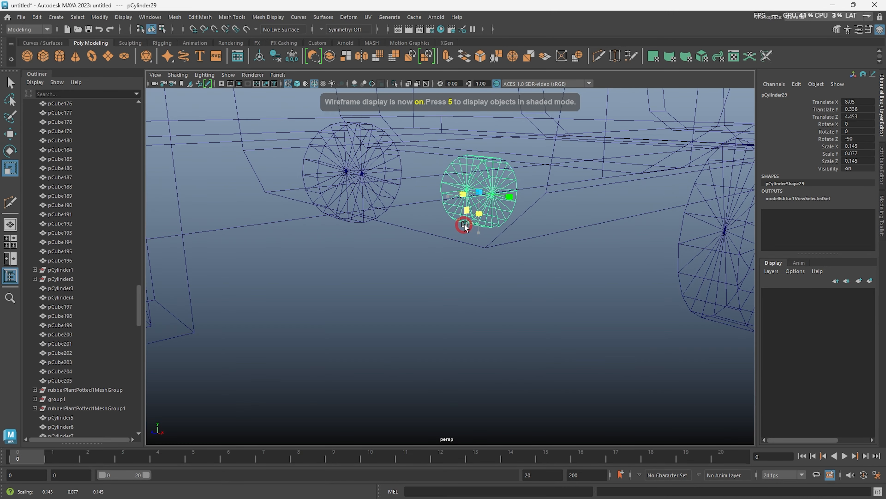
left_click_drag(478, 310, 430, 267, "alt")
key("5")
left_click(430, 272)
Select both wheels with their axle and duplicate the set to the other end of the dumpster
mouse_move(537, 276)
left_mouse_down("alt")
mouse_move(476, 281)
mouse_move(538, 251)
left_mouse_up("alt")
left_click(475, 281)
left_click(471, 191, "shift")
left_click(394, 213, "shift")
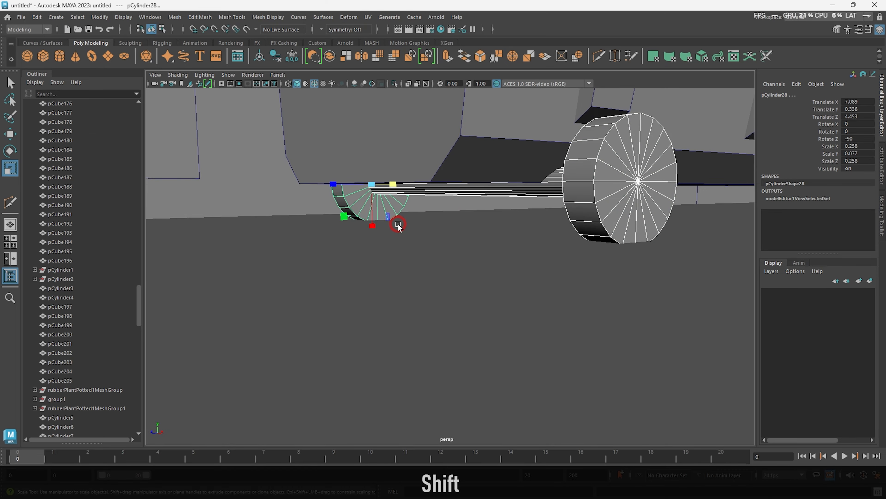
left_click_drag(592, 235, 533, 299, "alt")
left_click(533, 299)
scroll(516, 276, "down", 8)
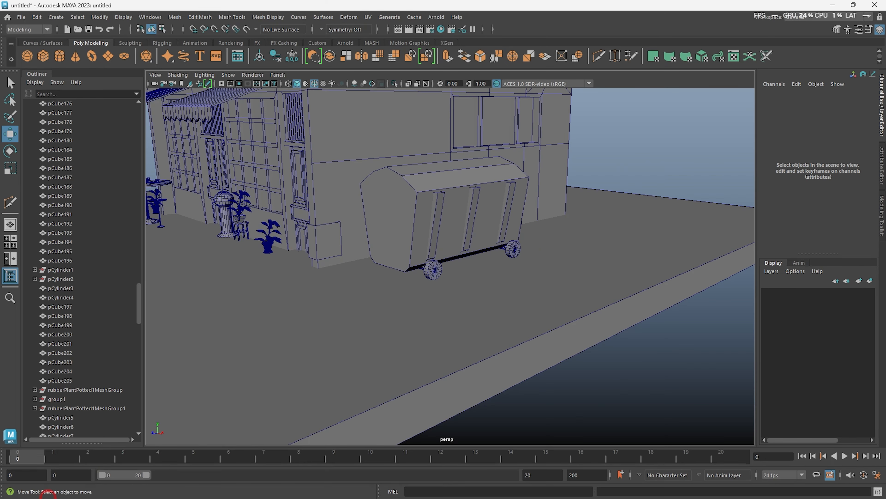
Duplicate the sloped top faces of the dumpster, widen them, and extrude them into a thick, overhanging lid
left_click_drag(454, 225, 480, 223, "alt")
left_click_drag(491, 249, 478, 269, "alt")
left_click(481, 244, "shift")
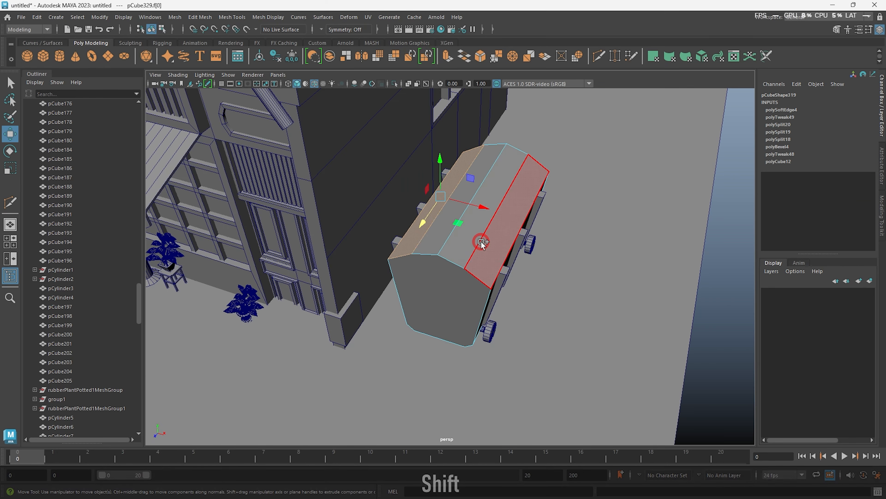
right_click_drag(495, 186, 490, 355, "shift")
left_click_drag(506, 327, 488, 314, "alt")
left_click(409, 231)
key("r")
left_click_drag(470, 230, 487, 230)
key("ctrl+e")
left_click_drag(429, 154, 425, 143)
key("alt+d")
Shape a slim box into a long horizontal rail along the dumpster's side, just under the lid edge
left_click_drag(425, 144, 335, 347, "alt")
key("w")
left_click(330, 349)
middle_click_drag(489, 335, 438, 333, "alt")
scroll(441, 332, "up", 4)
key("r")
left_click_drag(443, 319, 444, 231)
left_click_drag(444, 231, 423, 284, "alt")
left_click_drag(321, 246, 331, 246)
left_click_drag(331, 246, 540, 245, "alt")
key("alt+d")
Make a copy of the side rail, shorten it, and place it against the dumpster's end wall
scroll(524, 241, "down", 5)
left_click_drag(517, 238, 425, 275, "alt")
left_click(426, 281)
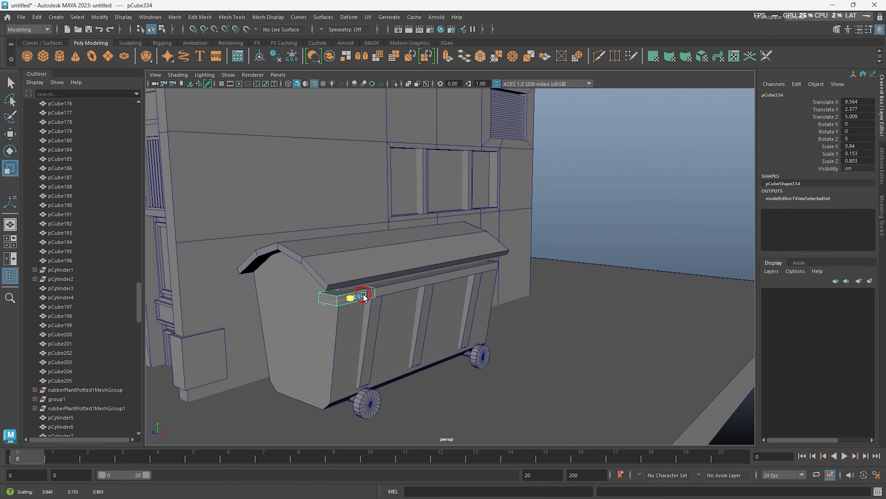
left_click_drag(288, 316, 485, 382, "alt")
left_click_drag(439, 398, 435, 365)
left_click_drag(496, 335, 459, 329, "alt")
key("r")
left_click_drag(398, 285, 437, 289)
key("w")
left_click_drag(349, 294, 447, 238, "alt")
Extrude the lower face of the end-wall block downward in angled segments to form a bent strip
right_click_drag(443, 209, 443, 241)
left_click(410, 241)
left_click_drag(410, 242, 464, 269, "alt")
left_click_drag(508, 158, 508, 274)
middle_click_drag(498, 274, 506, 140, "alt")
left_click_drag(516, 139, 516, 172, "shift")
key("e")
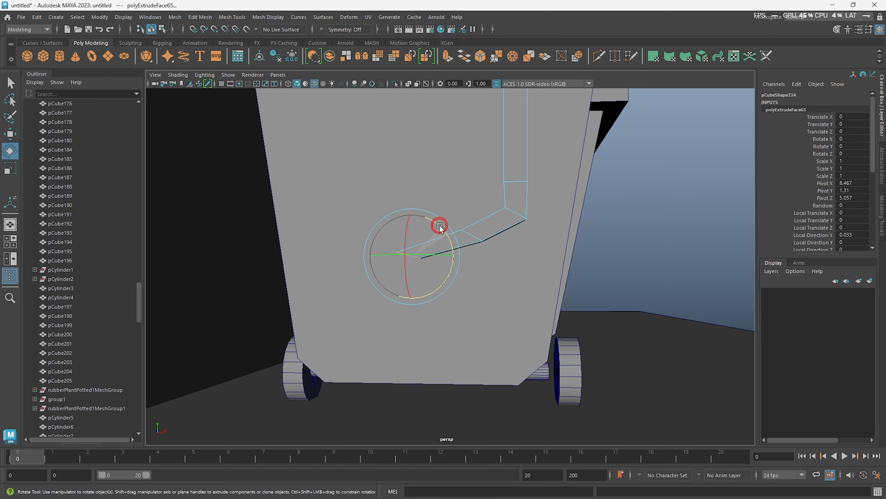
key("w")
left_click_drag(440, 225, 427, 216, "alt")
Duplicate the side rail toward the dumpster's end and shorten the copy to a Z scale of 0.049
left_click(663, 209)
mouse_move(437, 349)
left_mouse_down("alt")
mouse_move(257, 467)
mouse_move(477, 241)
mouse_move(516, 224)
left_mouse_up("alt")
left_click(556, 195)
key("w")
left_click_drag(555, 202, 523, 237, "alt")
mouse_move(527, 228)
left_mouse_down("shift")
mouse_move(473, 255)
mouse_move(442, 258)
left_mouse_up("shift")
scroll(442, 260, "up", 5)
middle_click_drag(442, 264, 475, 307, "alt")
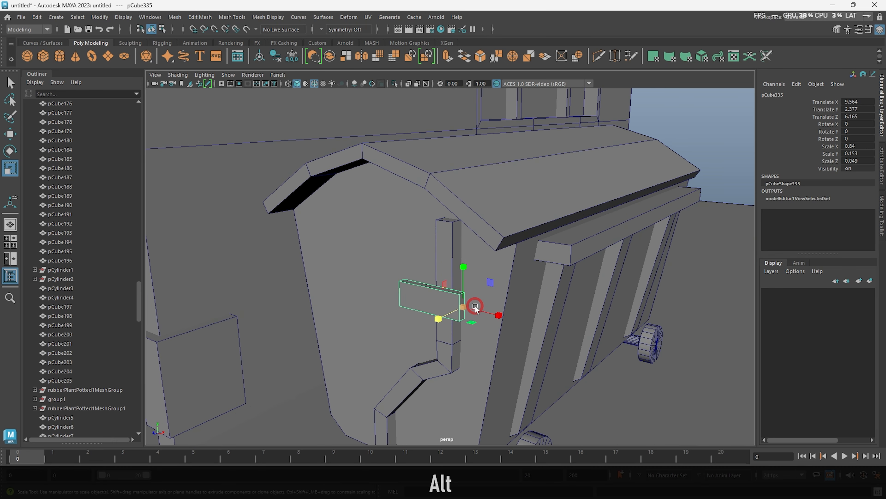
Set the short block's Z scale to 0.373 and seat it on the end wall beside the bent strip
middle_click_drag(442, 352, 385, 270)
scroll(432, 251, "up", 5)
left_click_drag(432, 250, 489, 294, "alt")
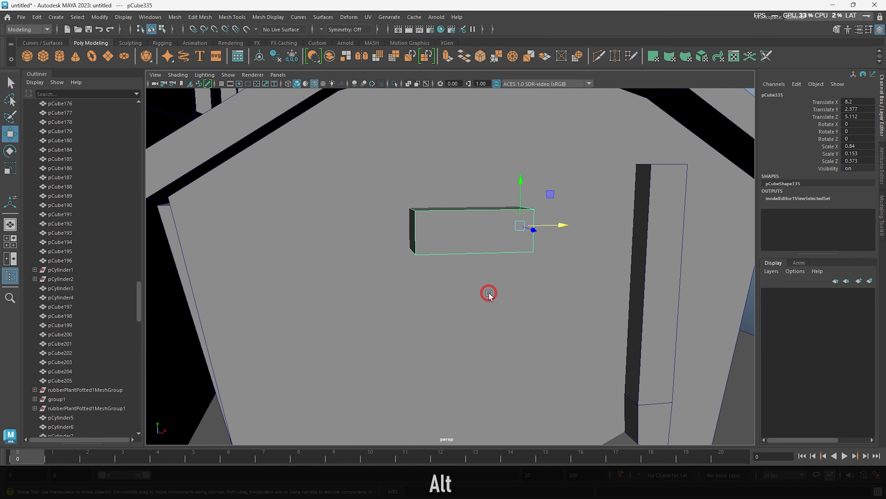
left_click_drag(544, 203, 520, 223, "alt")
left_click_drag(428, 235, 435, 232)
left_click_drag(502, 237, 527, 252)
key("alt+d")
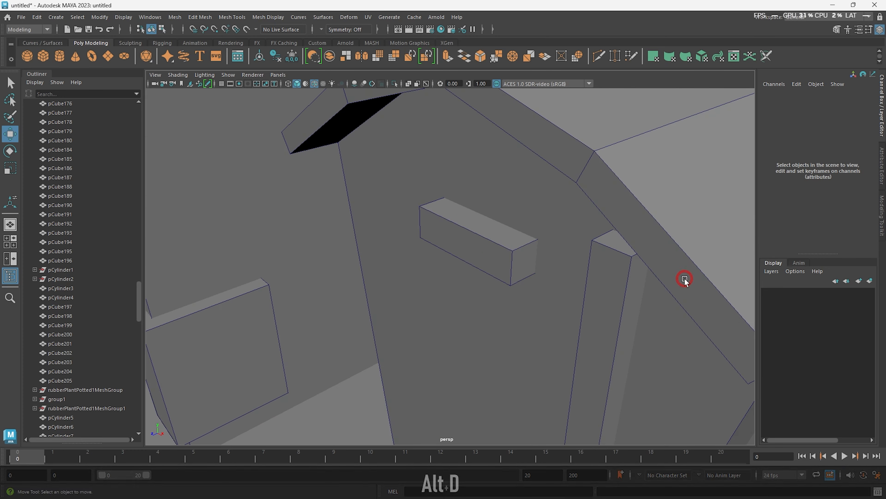
Duplicate the end-wall block downward and stretch the copy to an X scale of 3.134 as a wide bar
left_click_drag(488, 276, 554, 231, "alt")
left_click(485, 176)
left_click_drag(489, 136, 490, 200, "shift")
key("r")
left_click_drag(526, 247, 612, 252)
left_click_drag(517, 245, 558, 243, "alt")
scroll(558, 243, "up", 3)
Insert three edge loops across the wide bar and raise its inner edges into an arch
left_click(600, 57)
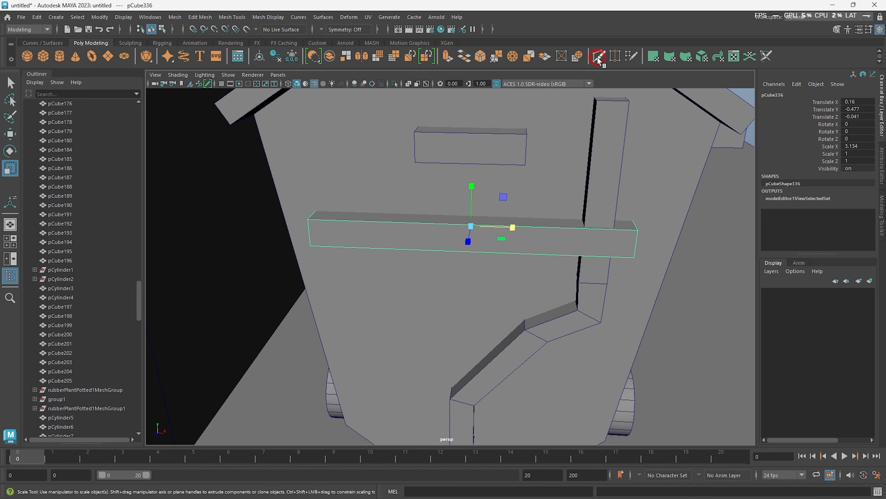
left_click(482, 240, "ctrl+shift")
key("w")
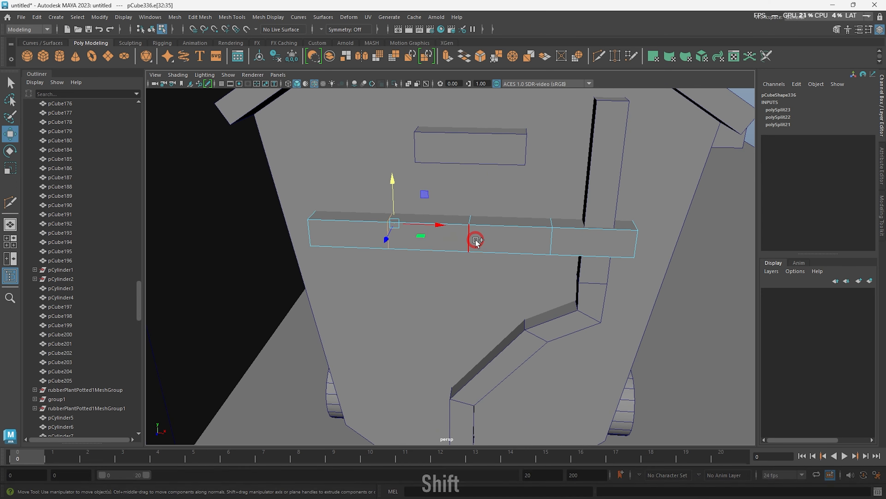
left_click_drag(469, 196, 469, 164)
key("alt+d")
left_click_drag(545, 195, 545, 217, "alt")
scroll(502, 217, "down", 6)
left_click_drag(665, 182, 614, 349)
left_click_drag(614, 345, 596, 335, "alt")
key("w")
scroll(617, 339, "up", 4)
left_click_drag(594, 334, 502, 286, "alt")
key("alt+d")
Create a cylinder and move it onto the ground beside the dumpster's far end
right_click_drag(502, 286, 488, 297, "shift")
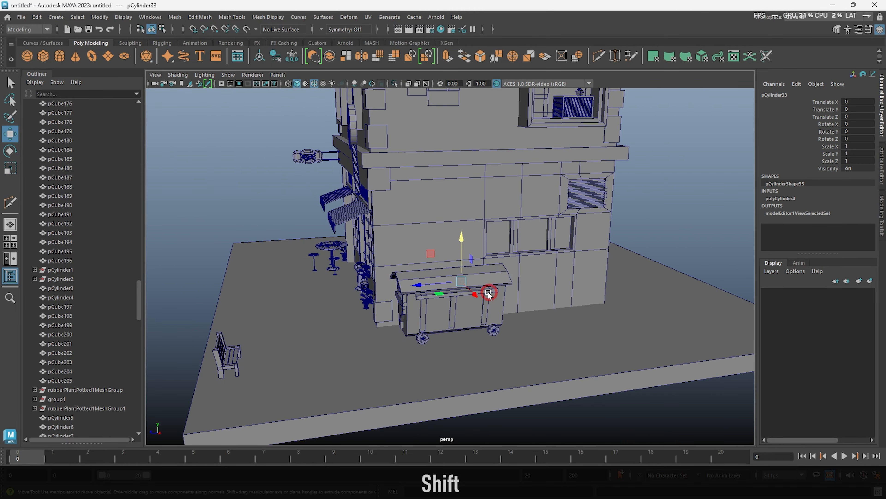
left_click_drag(489, 297, 534, 326)
left_click_drag(534, 327, 492, 356, "alt")
right_click_drag(492, 356, 481, 353, "alt")
left_click_drag(437, 345, 483, 351)
left_click_drag(484, 351, 492, 297, "alt")
Remove the cylinder's top cap and taper the body slightly toward its base to make an open bin
left_click_drag(493, 297, 513, 325)
left_click_drag(513, 324, 578, 380, "alt")
right_click_drag(578, 381, 593, 370, "alt")
left_click_drag(593, 370, 562, 344, "alt")
key("alt+d")
right_click_drag(562, 344, 387, 215, "alt")
left_click_drag(387, 215, 510, 374)
Extrude the bin's upper edge loop into a protruding rim and give the bin wall thickness
left_click_drag(519, 316, 433, 285, "alt")
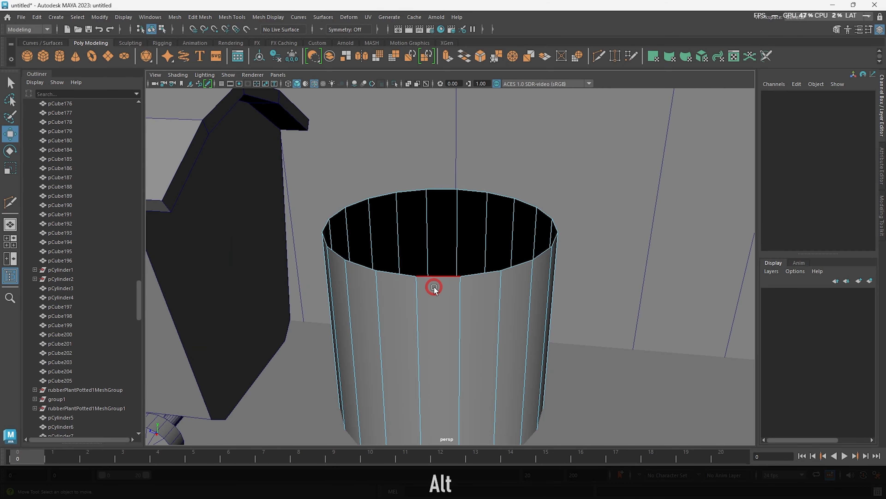
double_click(434, 284)
right_click_drag(433, 283, 455, 235, "shift")
left_click_drag(439, 170, 439, 164, "shift")
right_click_drag(439, 280, 467, 254)
left_click_drag(468, 297, 468, 338, "alt")
key("ctrl+e")
left_click_drag(468, 338, 496, 313, "alt")
key("alt+d")
left_click_drag(483, 264, 483, 275)
key("alt+d")
Create a cylinder in front of the bin at X 11.371, Y 1.105, and flatten it to a Y scale of 0.079
left_click_drag(400, 351, 516, 335, "alt")
right_click_drag(516, 335, 406, 254, "alt")
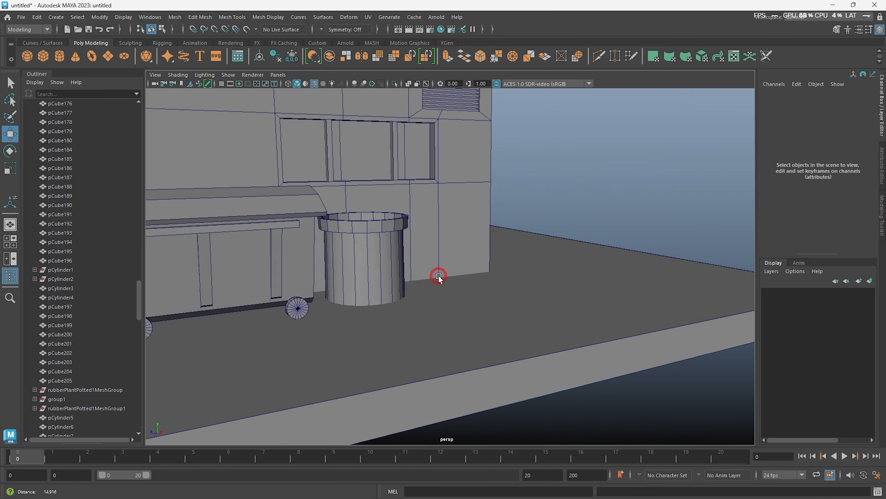
left_click(60, 56)
left_click_drag(272, 280, 316, 285, "alt")
left_click_drag(409, 300, 409, 314)
key("w")
left_click_drag(409, 290, 409, 285)
right_click_drag(429, 315, 502, 275, "alt")
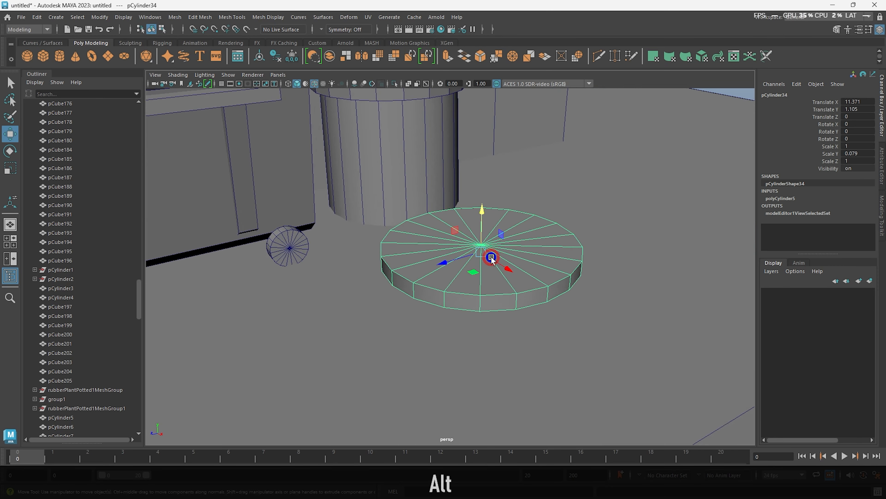
Divide the disc's top into concentric rings by chamfering and poking its centre and inserting two edge loops
left_click_drag(503, 275, 507, 251, "alt")
right_click_drag(507, 251, 533, 253, "alt")
right_click_drag(534, 253, 544, 276)
left_click(517, 242)
right_click_drag(520, 242, 548, 224, "shift")
right_click_drag(538, 245, 574, 242, "alt")
middle_click_drag(579, 241, 513, 257, "alt")
right_click_drag(524, 252, 552, 227)
left_click(599, 56)
left_click(628, 228, "ctrl")
Extrude two opposite faces of the disc's inner ring upward to form a pair of handle posts
right_click_drag(603, 247, 603, 250)
left_click_drag(603, 255, 607, 347, "alt")
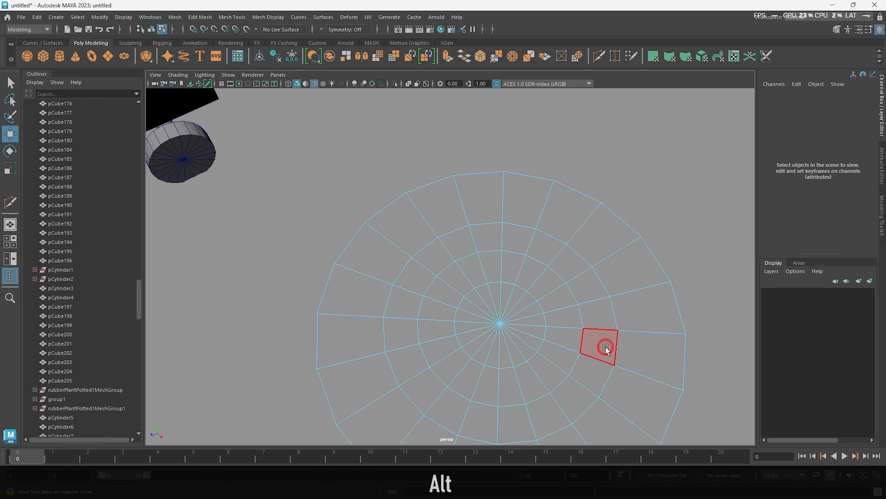
left_click(602, 345)
left_click(411, 309, "shift")
left_click_drag(419, 297, 450, 181, "alt")
left_click_drag(501, 161, 500, 139, "shift")
Insert a horizontal edge loop around each of the two handle posts
left_click_drag(513, 175, 555, 167, "alt")
right_click_drag(609, 121, 635, 94)
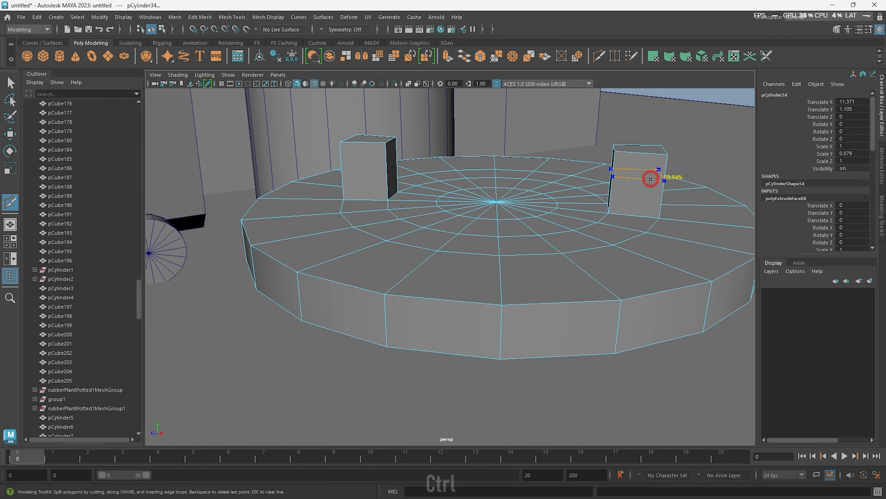
left_click(599, 56)
left_click(631, 174, "ctrl+shift")
left_click_drag(608, 168, 630, 184, "alt")
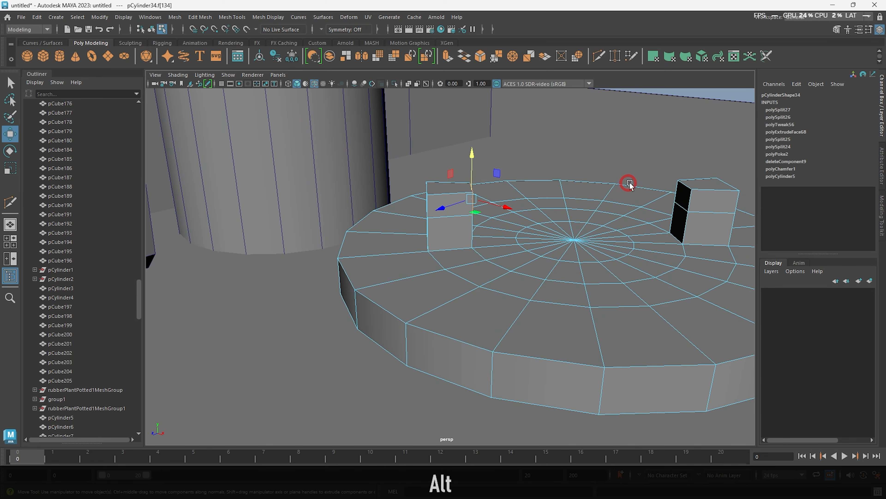
Delete the upper inward-facing faces of both posts and bridge the openings into a handle bar
left_click_drag(605, 211, 562, 214, "alt")
key("Delete")
right_click_drag(590, 242, 590, 213)
double_click(573, 237)
double_click(378, 229, "shift")
left_click(464, 55)
right_click_drag(555, 180, 580, 154)
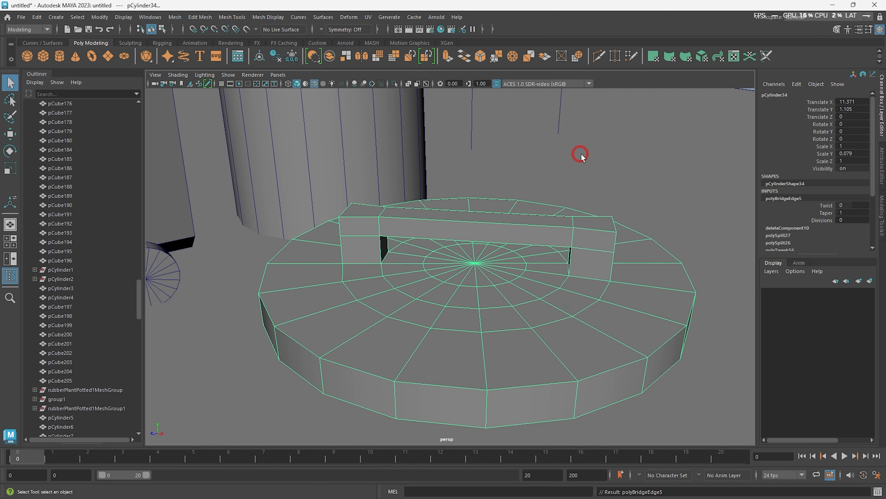
Insert an edge loop at the middle of the handle bar and raise it to arch the handle
double_click(473, 228)
left_click_drag(475, 172, 475, 145)
right_click_drag(450, 194, 477, 194, "alt")
left_click_drag(487, 134, 486, 151)
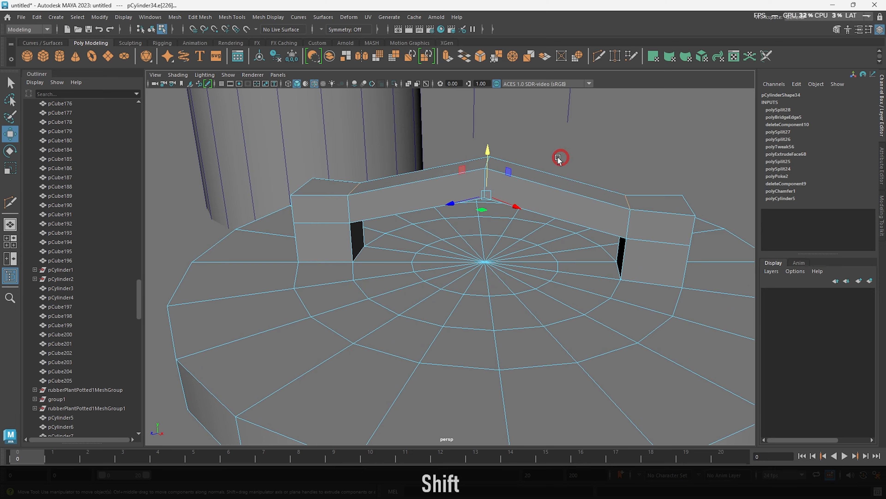
right_click_drag(560, 162, 584, 138)
key("alt+d")
Move the handled lid off the trash bin to the ground in front of it
scroll(507, 192, "down", 10)
left_click(528, 279)
left_click_drag(531, 281, 466, 256)
left_click_drag(643, 290, 553, 316, "alt")
left_click_drag(518, 302, 508, 256)
middle_click_drag(467, 227, 414, 290, "alt")
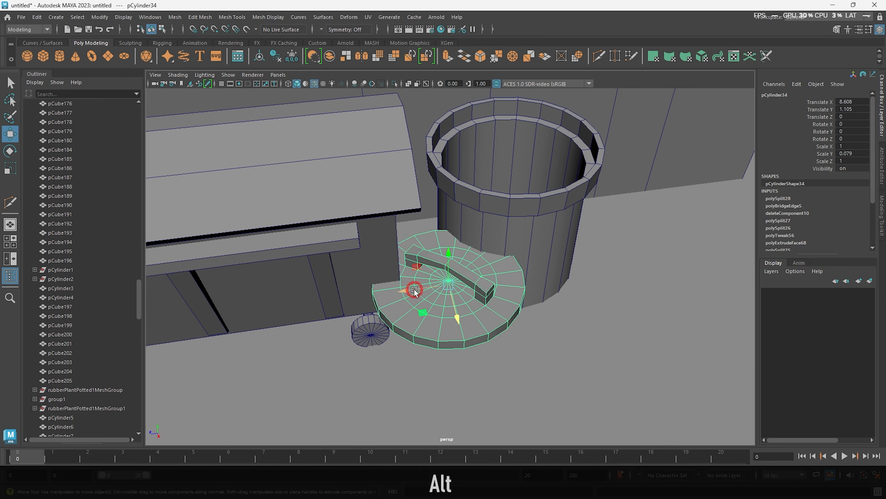
Tilt the lid and lean it against the side of the trash bin
left_click_drag(563, 307, 541, 307, "alt")
left_click_drag(558, 311, 513, 269, "alt")
key("w")
left_click_drag(486, 237, 486, 260)
left_click_drag(436, 308, 434, 309)
left_click_drag(440, 308, 489, 332, "alt")
left_click_drag(466, 307, 572, 297)
Select the dumpster's wheels and axles and duplicate them out along the wall
right_click_drag(558, 293, 503, 275, "alt")
left_click(511, 269)
right_click_drag(419, 280, 470, 297, "alt")
left_click_drag(387, 304, 345, 315, "alt")
left_click(316, 313)
right_click_drag(450, 252, 489, 258, "alt")
left_click_drag(489, 300, 513, 258, "alt")
left_click(425, 202, "shift")
left_click(337, 200, "shift")
right_click_drag(419, 266, 349, 252, "alt")
left_click_drag(349, 259, 295, 280, "alt")
left_click_drag(299, 266, 454, 196, "shift")
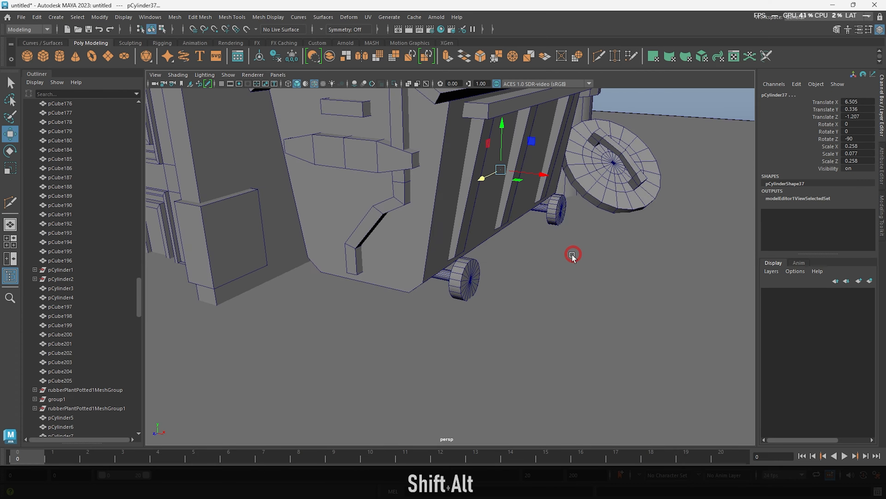
Position the duplicated wheel sets on the ground just past the trash bin and clear the selection
left_click_drag(574, 255, 495, 297, "alt")
left_click_drag(337, 202, 419, 204)
left_click_drag(510, 335, 524, 352, "alt")
key("alt+d")
right_click_drag(716, 195, 661, 159, "alt")
left_click_drag(661, 158, 621, 174, "alt")
Duplicate a corner stone block of the building and bring the copy down to the spare wheel sets
left_click(480, 171)
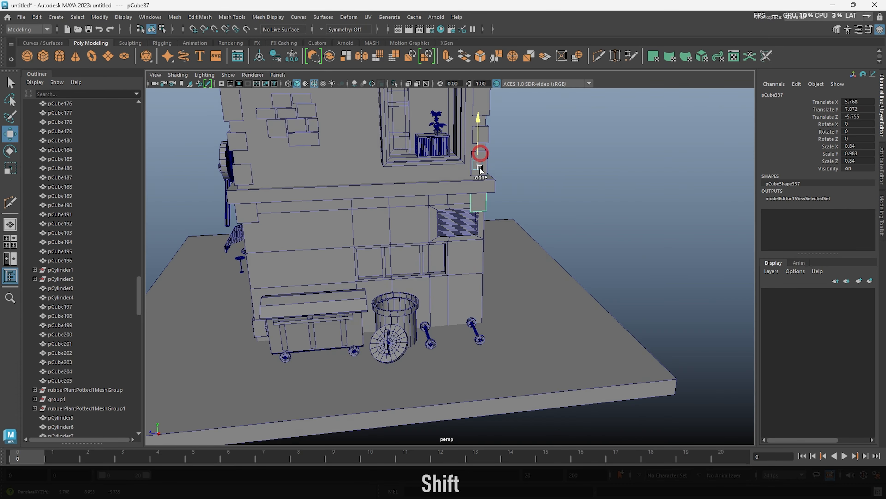
left_click_drag(481, 123, 481, 279, "shift")
right_click_drag(481, 279, 509, 314, "alt")
left_click_drag(508, 319, 502, 353)
left_click_drag(516, 370, 489, 362, "alt")
Scale the copied block into a flat slab and fit it over the two axles as a cart base
key("r")
left_click_drag(496, 363, 460, 362, "alt")
left_click_drag(438, 386, 427, 397)
left_click_drag(440, 352, 435, 368)
mouse_move(435, 368)
left_mouse_down("alt")
mouse_move(475, 364)
mouse_move(462, 327)
left_mouse_up("alt")
key("r")
left_click_drag(457, 297, 467, 323, "alt")
key("w")
left_click_drag(538, 337, 501, 346)
left_click_drag(516, 341, 544, 324, "alt")
right_click_drag(554, 322, 590, 335, "alt")
Duplicate the cart's base slab upward to stack further decks above it
mouse_move(435, 281)
left_mouse_down("shift")
mouse_move(437, 188)
mouse_move(436, 225)
left_mouse_up("shift")
right_click_drag(435, 225, 408, 244, "alt")
mouse_move(409, 244)
left_mouse_down("alt")
mouse_move(405, 260)
mouse_move(398, 223)
left_mouse_up("alt")
key("alt+d")
Place a small spacer block between the two upper decks of the cart
mouse_move(412, 227)
left_mouse_down("alt")
mouse_move(522, 230)
mouse_move(482, 276)
mouse_move(467, 279)
left_mouse_up("alt")
left_click(462, 298)
key("w")
left_click_drag(488, 284, 523, 278, "alt")
right_click_drag(522, 277, 548, 259, "alt")
left_click_drag(507, 205, 523, 164)
right_click_drag(523, 164, 587, 213, "alt")
key("alt+d")
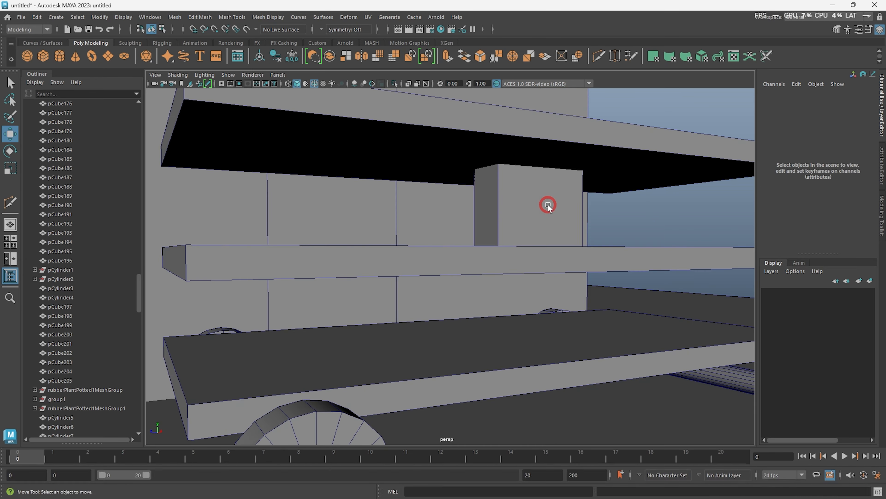
Fit the spacer block's height between the decks, move it to the outer edge and narrow it to a Z scale of 0.342
left_click_drag(588, 213, 582, 223, "alt")
left_click(553, 188)
left_click_drag(547, 160, 549, 164)
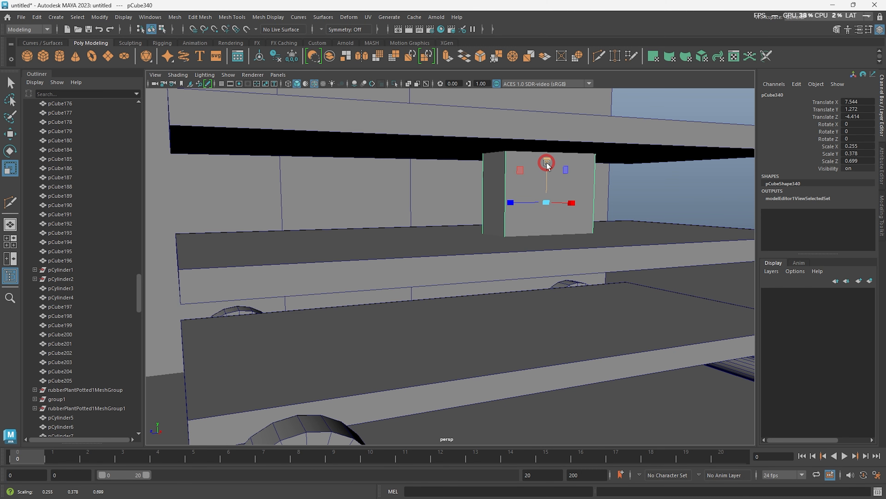
key("w")
right_click_drag(545, 262, 518, 208, "alt")
left_click_drag(538, 183, 573, 186)
left_click_drag(596, 251, 515, 269, "alt")
key("r")
left_click_drag(498, 207, 672, 191)
Duplicate the narrowed post twice along the long edge of the upper deck gap
key("w")
left_click_drag(662, 201, 550, 205, "shift")
left_click_drag(555, 205, 394, 227, "shift")
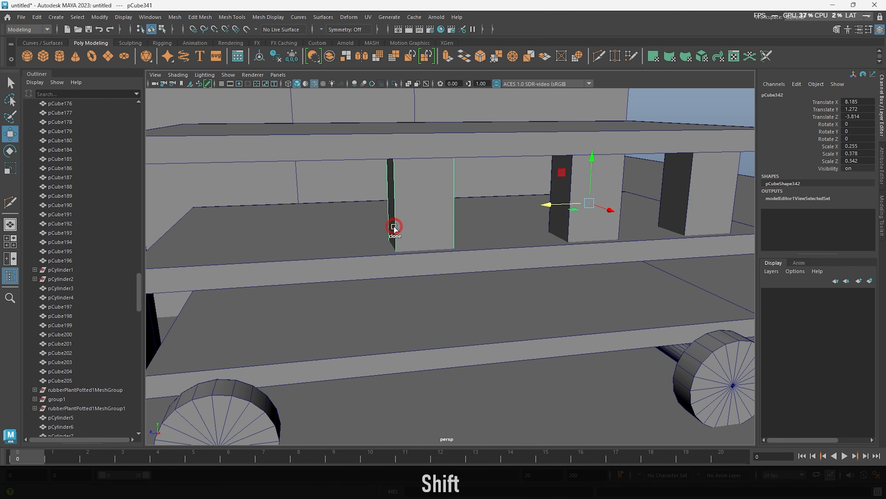
left_click_drag(594, 250, 595, 258, "shift")
left_click_drag(545, 297, 598, 293)
Duplicate the cart's posts into the lower deck gap and along one short end of the cart
left_click_drag(488, 297, 534, 269, "alt")
left_click(349, 304)
left_click_drag(343, 309, 333, 310)
mouse_move(307, 248)
left_mouse_down("alt")
mouse_move(355, 287)
mouse_move(312, 284)
left_mouse_up("alt")
left_click_drag(313, 284, 497, 375, "alt")
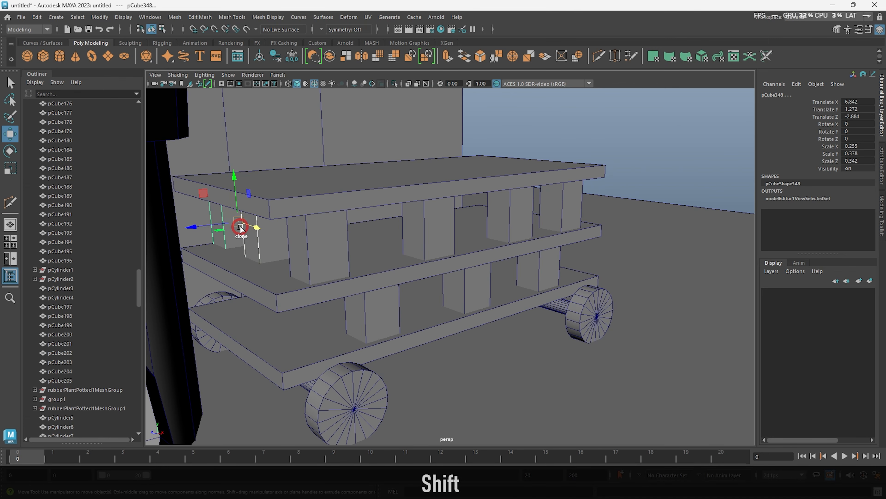
left_click_drag(357, 383, 230, 312, "alt")
left_click_drag(231, 312, 224, 317)
Duplicate posts across the opposite short end of the cart on both levels and clear the selection
left_click(663, 251)
left_click_drag(572, 266, 478, 280, "alt")
left_click(481, 243)
left_click_drag(482, 243, 424, 255, "alt")
left_click_drag(301, 224, 370, 231, "shift")
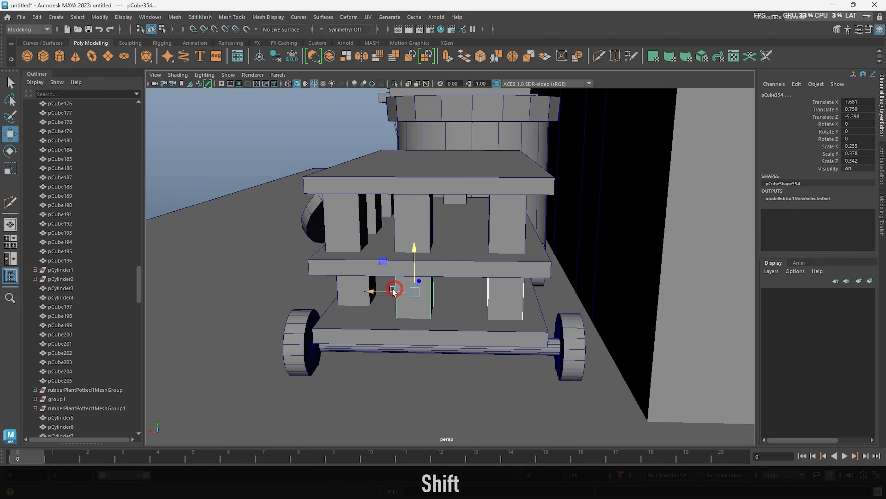
key("alt+d")
left_click_drag(393, 291, 491, 255, "alt")
right_click_drag(491, 256, 429, 290, "alt")
left_click_drag(429, 290, 429, 332, "alt")
right_click_drag(430, 331, 552, 362, "alt")
left_click(552, 297)
left_click(425, 441, "shift")
key("alt+d")
Create a polygon cylinder near the building wall, raise it and scale it for a pipe
right_click_drag(593, 335, 453, 293, "alt")
left_click_drag(401, 363, 464, 331, "alt")
middle_click_drag(465, 332, 493, 368, "alt")
right_click_drag(443, 345, 516, 360, "alt")
middle_click_drag(453, 314, 461, 356, "alt")
right_click_drag(436, 355, 409, 367, "shift")
left_click_drag(510, 297, 510, 241)
left_click_drag(517, 279, 497, 363, "alt")
key("r")
key("w")
Move the pipe cylinder into place against the wall and refine its size
left_click_drag(545, 381, 499, 344, "alt")
left_click_drag(381, 308, 297, 309)
left_click_drag(419, 300, 433, 350, "alt")
key("r")
left_click_drag(499, 397, 509, 395)
key("w")
left_click_drag(525, 384, 530, 387)
left_click_drag(531, 384, 433, 304, "alt")
right_click_drag(433, 304, 455, 305, "alt")
left_click_drag(397, 267, 350, 272)
left_click_drag(351, 273, 352, 311, "alt")
Duplicate the horizontal pipe, rotate the copy upright and raise it above the original
right_click_drag(415, 314, 443, 295)
double_click(417, 324)
left_click_drag(394, 312, 470, 314, "shift")
key("e")
left_click_drag(505, 270, 500, 319)
key("w")
left_click_drag(537, 274, 538, 174)
Rescale the horizontal pipe and slide it away from the upright one to leave a gap for an elbow
left_click(418, 315)
key("r")
left_click_drag(397, 311, 409, 311)
key("w")
left_click_drag(395, 311, 372, 312)
left_click_drag(478, 311, 426, 316, "alt")
left_click_drag(287, 245, 287, 266)
left_click_drag(411, 317, 450, 309, "alt")
Duplicate the pair of pipes further along the wall and combine one horizontal and upright pipe into a single mesh
left_click(516, 170, "shift")
left_click_drag(459, 195, 667, 195, "shift")
left_click(261, 60)
left_click(276, 58)
left_click(330, 57)
Bridge the facing end loops of the combined pipes using the Blend curve type and 3 divisions
right_click_drag(427, 298, 429, 270)
left_click_drag(524, 258, 484, 217, "alt")
scroll(453, 224, "up", 5)
double_click(434, 144)
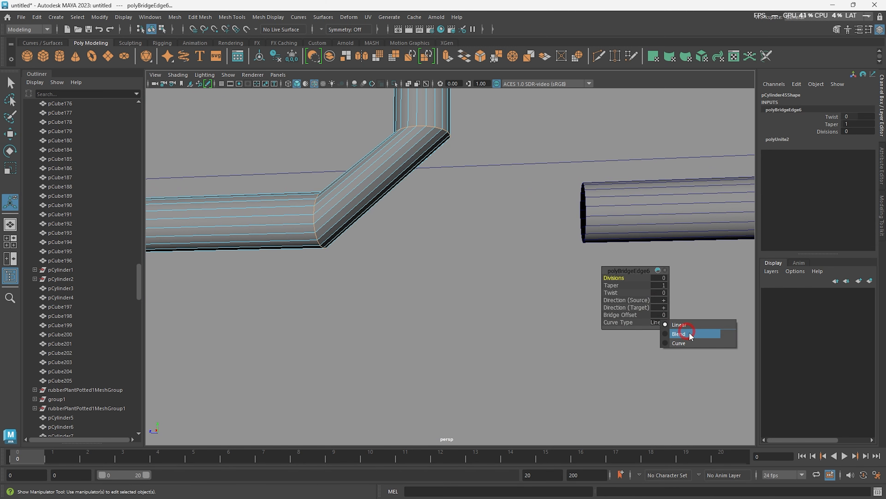
left_click(678, 333)
left_click(662, 277)
type("3")
key("Return")
Delete a face on the bridged elbow and fill the gap with Append to Polygon
key("Delete")
left_click(268, 17)
left_click(244, 44)
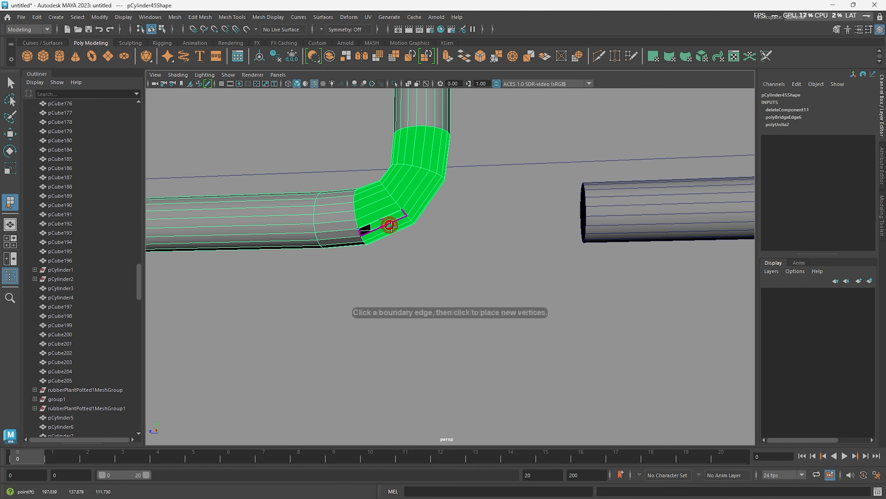
left_click(382, 218)
left_click(385, 226)
key("Return")
Select all the face rings of the pipe elbow and extrude them outward by about 0.069 as a thicker fitting
scroll(540, 226, "down", 2)
left_click_drag(540, 226, 443, 241, "alt")
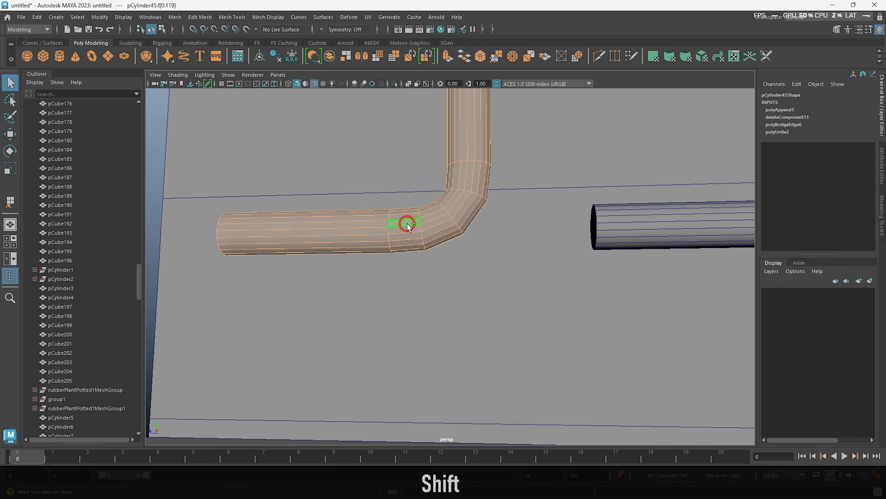
double_click(465, 190, "shift")
key("ctrl+e")
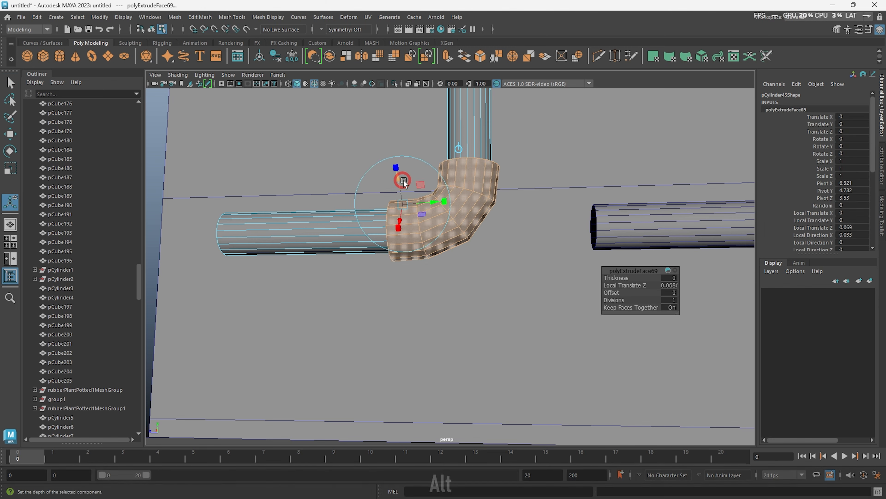
Raise the spare horizontal pipe and fit its end against the upper upright pipe as a side branch
scroll(403, 182, "down", 5)
left_click(503, 232)
middle_click_drag(502, 232, 513, 276, "alt")
left_click(496, 358)
key("w")
middle_click_drag(498, 333, 502, 365, "alt")
scroll(502, 365, "up", 2)
left_click_drag(507, 387, 509, 247)
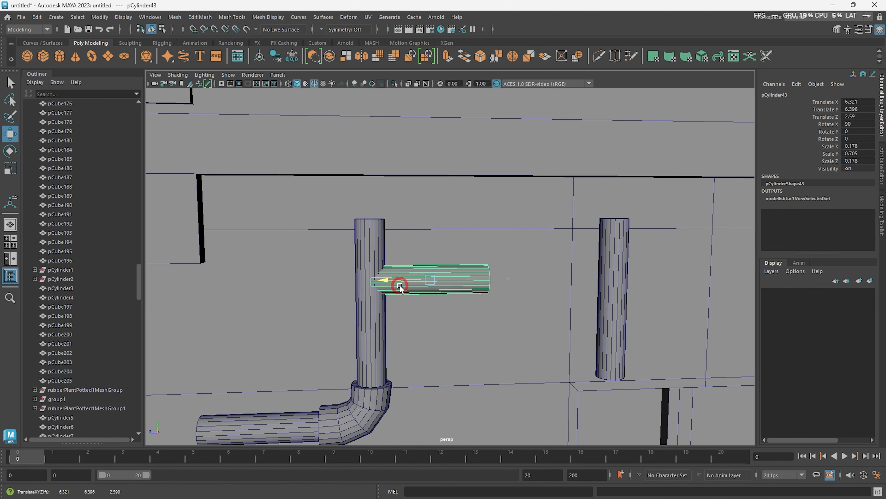
left_click_drag(400, 286, 397, 286)
key("alt+d")
left_click_drag(419, 276, 463, 255, "alt")
left_click(380, 268)
left_click_drag(380, 269, 341, 303, "alt")
key("alt+d")
Move the spare upright pipe down and along the wall to just below the open end of the side branch
scroll(533, 275, "down", 5)
left_click(498, 215)
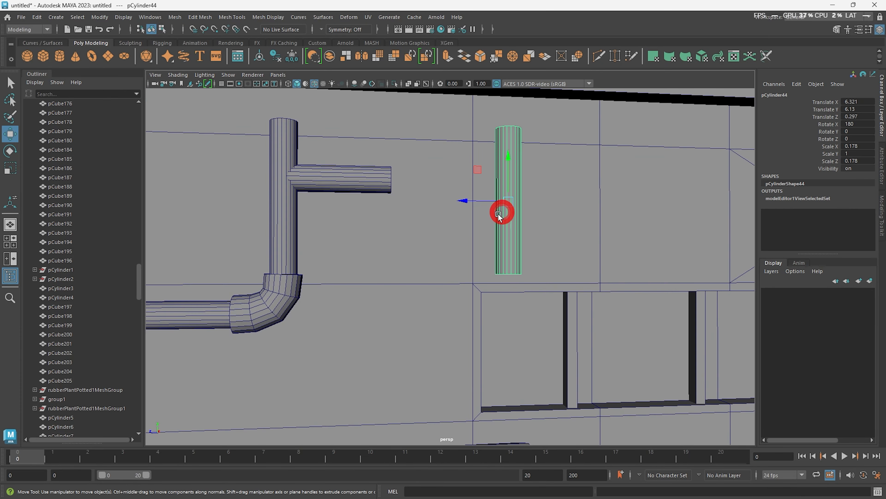
left_click_drag(467, 320, 434, 269, "alt")
left_click(480, 250)
scroll(434, 244, "down", 4)
left_click(442, 156, "shift")
key("alt+d")
Close the open top of the main upright pipe with extruded and filled edges, and extrude its upper face ring outward as a cap
left_click_drag(472, 164, 412, 277, "alt")
scroll(411, 277, "up", 5)
scroll(387, 237, "up", 4)
right_click_drag(370, 224, 370, 195)
double_click(366, 191)
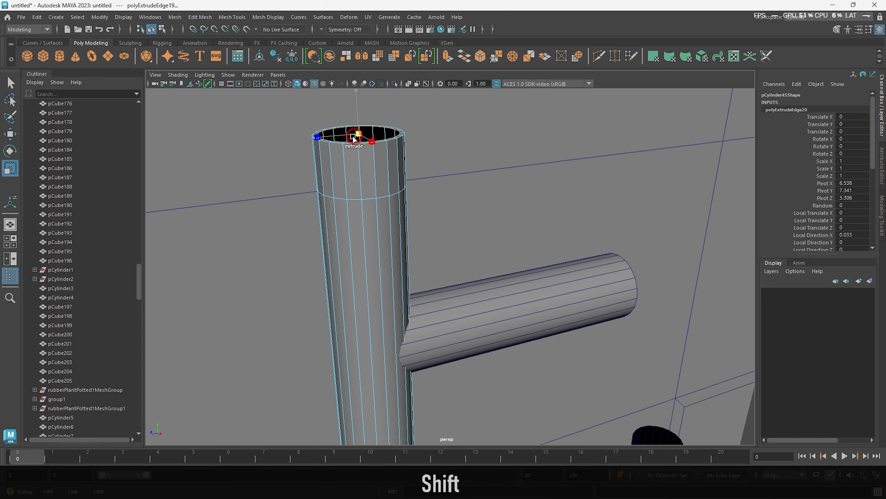
right_click_drag(376, 245, 376, 246, "shift")
left_click_drag(379, 259, 403, 230, "alt")
right_click_drag(404, 227, 404, 250)
double_click(430, 205, "shift")
right_click_drag(430, 206, 429, 232, "shift")
left_click_drag(273, 252, 237, 293, "alt")
left_click_drag(340, 273, 326, 281)
key("alt+d")
Set a copy of the upright drop pipe aside further along the wall, near the window opening
scroll(535, 306, "down", 8)
left_click_drag(524, 300, 419, 266, "alt")
scroll(401, 264, "up", 2)
left_click(392, 264)
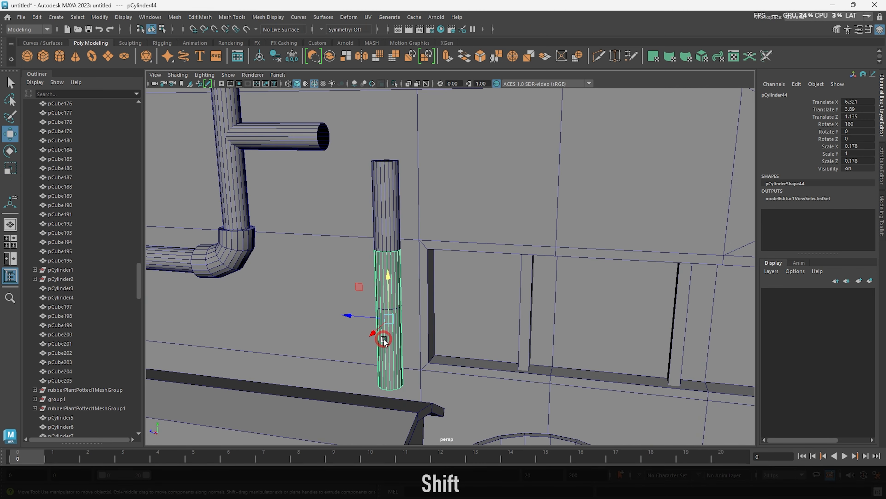
middle_click_drag(383, 339, 534, 346, "shift")
Combine the side branch with the drop pipe below it and bridge their facing end loops with a curved bridge of 3 divisions
left_click(386, 214)
left_click_drag(387, 227, 439, 235, "alt")
left_click(274, 152, "shift")
left_click(329, 57)
key("r")
right_click_drag(356, 199, 356, 173)
double_click(363, 218)
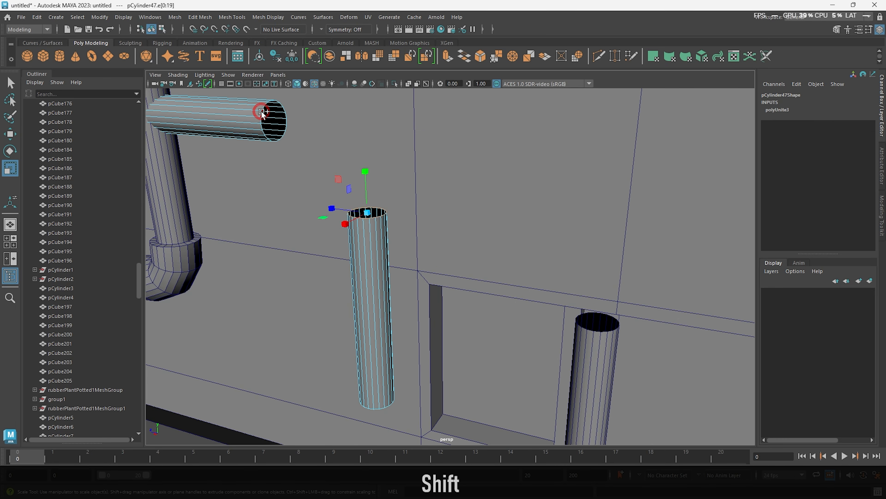
double_click(261, 111, "shift")
left_click(465, 57)
type("3")
key("Return")
Delete a face on the side branch's new elbow and fill the gap with Append to Polygon
left_click(350, 170)
key("Delete")
left_click_drag(349, 170, 337, 178, "alt")
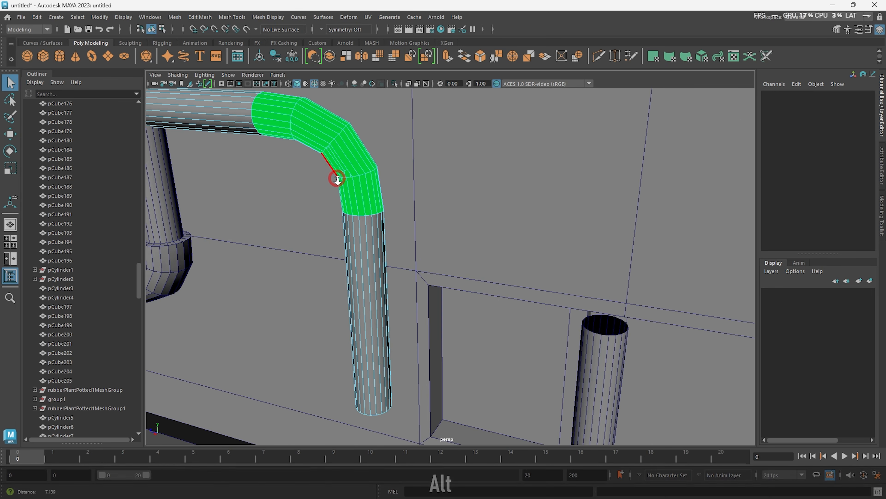
left_click(232, 17)
left_click(256, 52)
left_click(355, 197)
left_click(360, 194)
key("Return")
Duplicate the spare upright pipe and bring the copy over to the open end of the horizontal pipe
left_click(397, 147)
scroll(418, 213, "down", 10)
left_click_drag(420, 214, 416, 276, "alt")
scroll(415, 276, "up", 4)
left_click(650, 296)
key("w")
left_click_drag(618, 293, 354, 343, "shift")
Turn the copied pipe to face the wall, shorten it to a stub and place it beyond the horizontal pipe's open end
left_click_drag(355, 344, 450, 314, "alt")
key("e")
left_click_drag(450, 314, 459, 291, "alt")
key("w")
left_click_drag(433, 173, 432, 79)
left_click_drag(478, 213, 419, 222, "alt")
left_click_drag(333, 205, 243, 217)
key("r")
left_click_drag(356, 282, 415, 283, "alt")
left_click_drag(381, 261, 436, 276)
left_click_drag(436, 276, 266, 218, "alt")
Combine the main pipe run with the wall stub and bridge their facing end loops using the Blend curve type
left_click(293, 56)
left_click(329, 56)
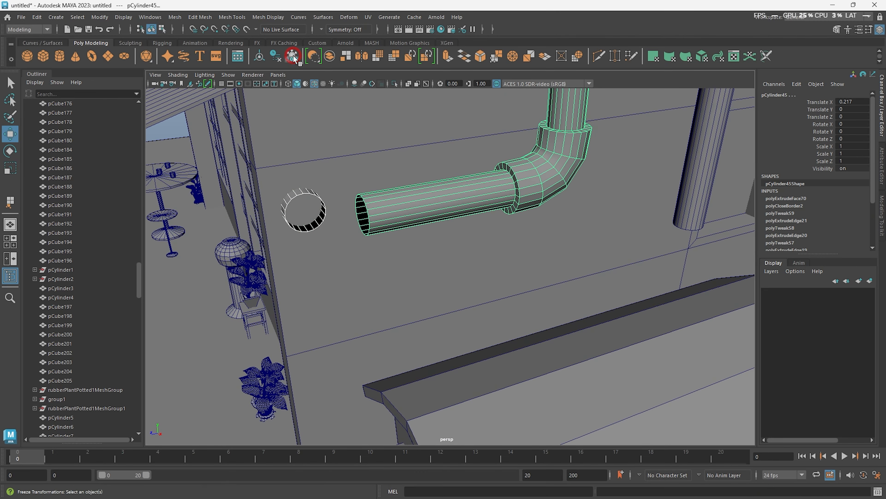
right_click_drag(377, 216, 376, 190)
double_click(366, 212)
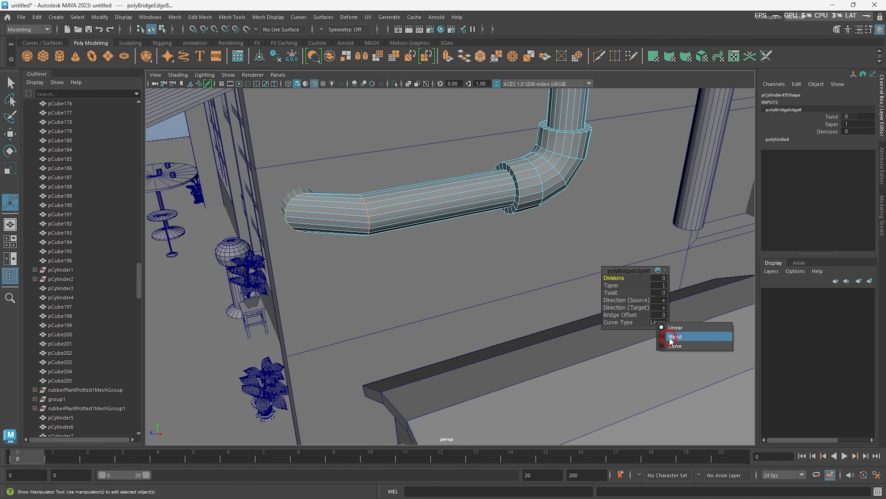
key("Return")
key("q")
Delete a face on the elbow leading to the wall and fill the gap with Append to Polygon
right_click_drag(336, 213, 336, 241)
left_click(336, 218)
left_click(332, 218)
key("Delete")
right_click_drag(375, 213, 435, 152)
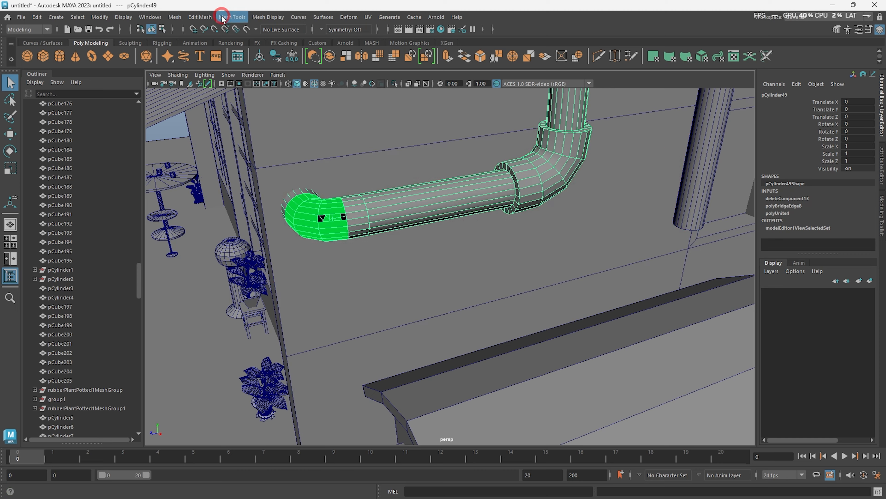
key("Return")
key("q")
Select the face rings of the elbow leading to the wall and extrude them outward as a thicker fitting
left_click_drag(353, 259, 473, 258, "alt")
right_click_drag(325, 182, 325, 210)
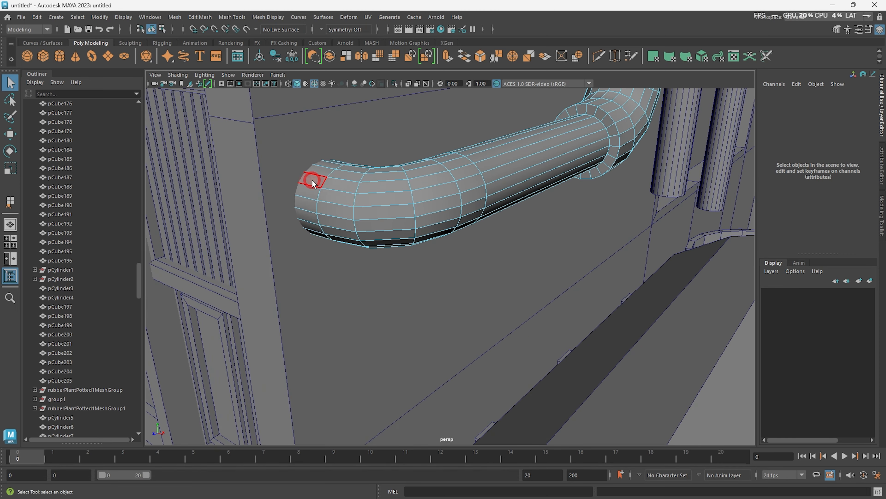
left_click(312, 181)
double_click(316, 192, "shift")
double_click(370, 203, "shift")
left_click_drag(391, 206, 436, 199, "alt")
key("ctrl+e")
left_click_drag(340, 302, 336, 311)
right_click_drag(375, 241, 432, 206)
key("alt+d")
Freeze the transformations of the main pipe run and delete its construction history
left_click_drag(433, 224, 523, 230, "alt")
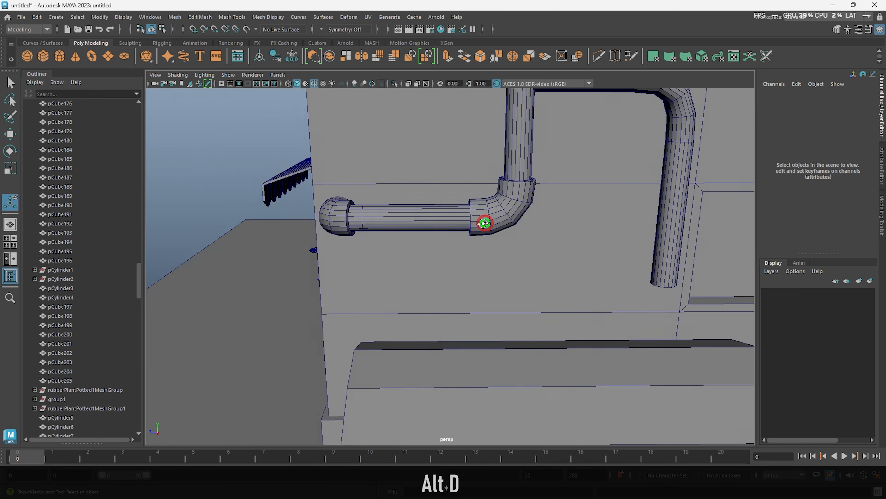
left_click(488, 210)
left_click(293, 56)
left_click(280, 57)
key("alt+d")
Move the spare upright pipe onto the lower end of the drop pipe and shorten it to a Y scale of about 0.138
left_click_drag(456, 180, 475, 273, "alt")
left_click(593, 274)
key("w")
left_click_drag(575, 275, 519, 291, "alt")
middle_click_drag(518, 291, 444, 295)
left_click_drag(454, 296, 515, 308, "alt")
middle_click_drag(495, 322, 508, 322)
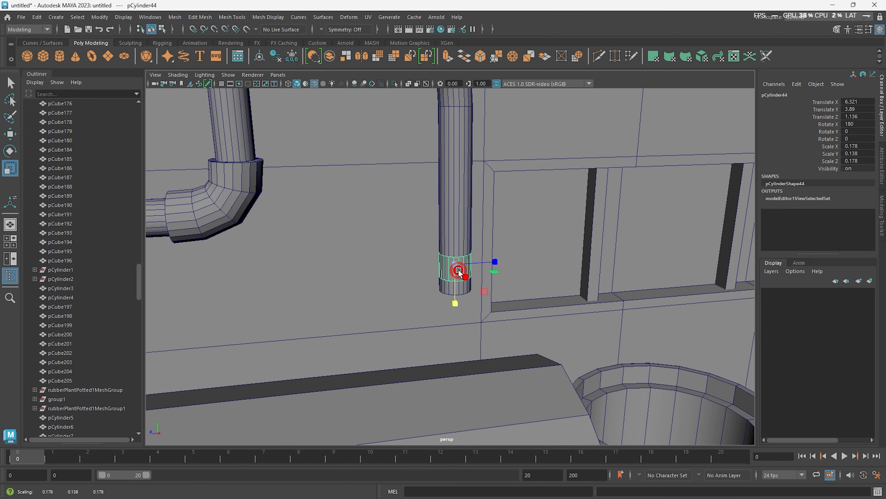
Lower the short stub beneath the drop pipe, set it facing the wall, and add the drop pipe to the selection
left_click_drag(408, 277, 466, 269, "alt")
key("w")
left_click_drag(447, 166, 447, 274)
mouse_move(466, 318)
left_mouse_down()
mouse_move(457, 317)
mouse_move(480, 314)
left_mouse_up()
left_click_drag(450, 342, 443, 342)
left_click(450, 223)
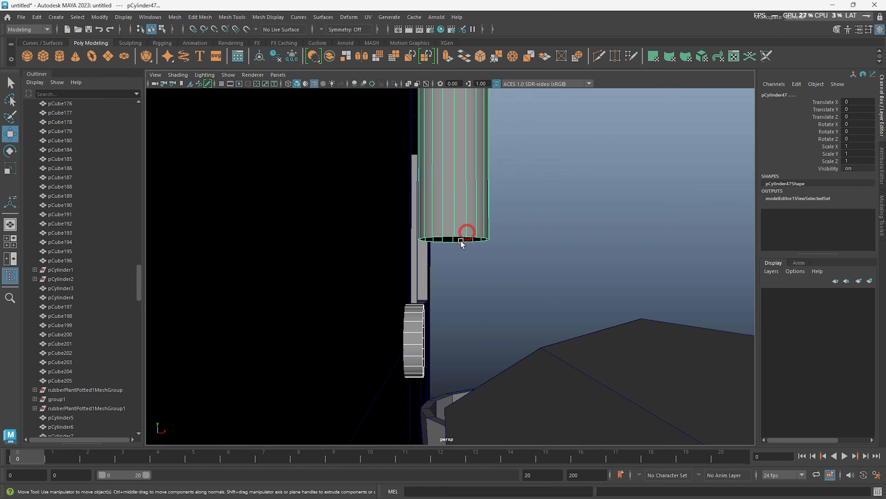
Bridge the drop pipe's lower end loop to the wall stub using the Blend curve type and 3 divisions
right_click_drag(457, 188, 457, 161)
left_click_drag(513, 189, 470, 179, "alt")
double_click(475, 179)
double_click(427, 281, "shift")
right_click_drag(515, 212, 539, 236, "shift")
left_click(660, 322)
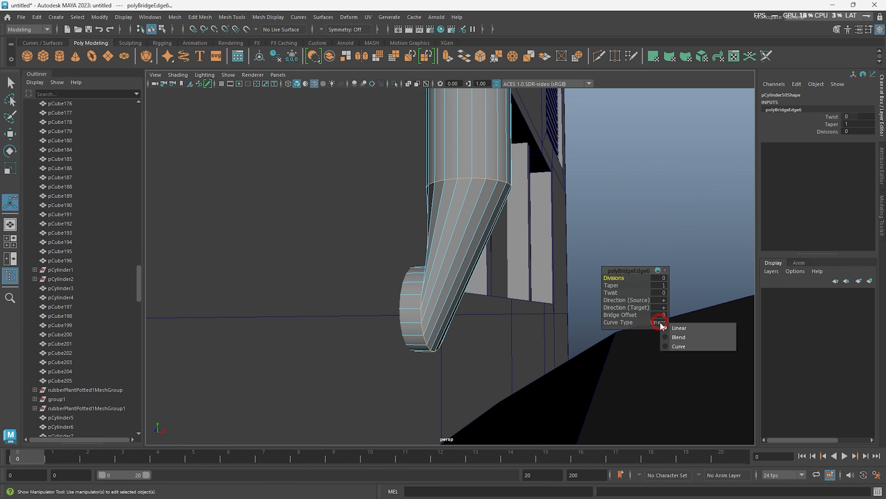
left_click(657, 279)
type("3")
key("KP_Enter")
Delete a face on the drop pipe's lower elbow and fill the gap with Append to Polygon
left_click_drag(409, 317, 481, 337, "alt")
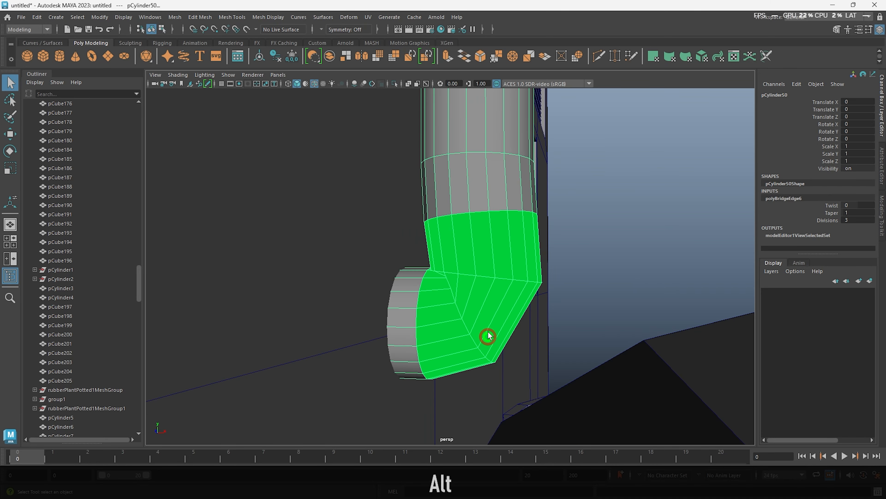
key("Delete")
left_click(231, 18)
left_click(254, 48)
key("Return")
key("w")
Reshape the lower elbow by pulling its bend loop outward, lowering the stub's edge loops and raising the bend loop slightly
left_click_drag(550, 245, 485, 326, "alt")
scroll(485, 293, "down", 5)
scroll(485, 293, "up", 5)
right_click_drag(489, 258, 489, 230)
double_click(449, 269)
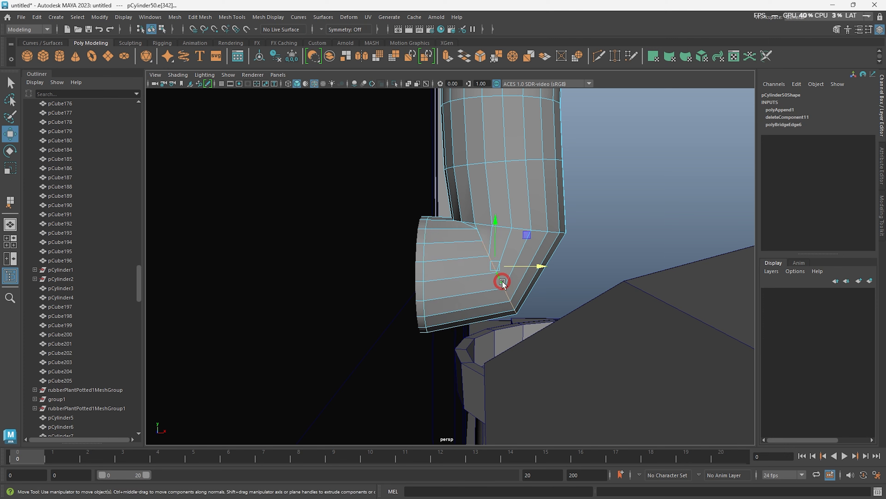
middle_click_drag(503, 283, 511, 279)
key("4")
double_click(349, 272, "shift")
left_click_drag(422, 231, 420, 289)
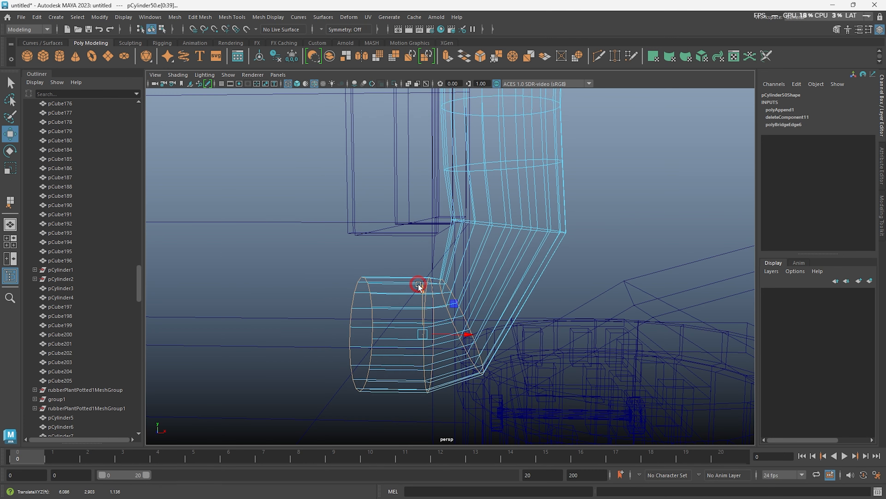
key("5")
double_click(467, 351)
mouse_move(501, 326)
left_mouse_down()
mouse_move(521, 326)
mouse_move(502, 297)
left_mouse_up()
Select the face rings of the drop pipe's lower elbow and extrude them outward as a thicker fitting
right_click_drag(484, 237, 484, 262)
left_click(484, 262)
double_click(499, 259, "shift")
double_click(490, 214, "shift")
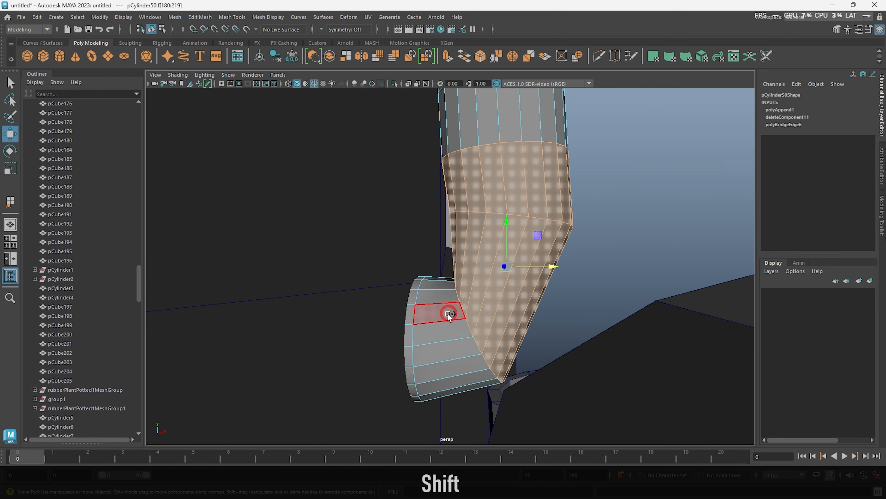
key("ctrl+e")
left_click_drag(398, 419, 381, 434)
scroll(453, 272, "down", 10)
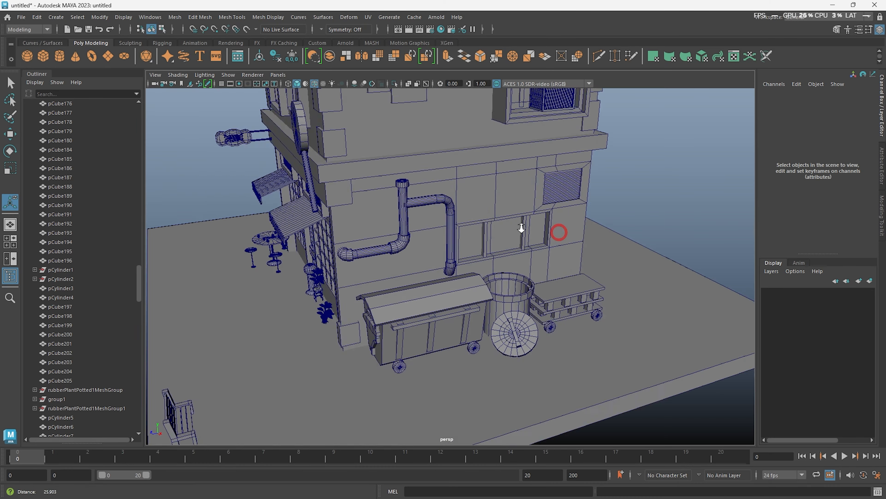
Freeze the drop pipe's transformations and delete its construction history, then select the capped main pipe run
left_click(459, 246)
left_click(292, 56)
left_click(276, 56)
key("q")
left_click(393, 167, "shift")
left_click_drag(410, 179, 412, 199, "alt")
left_click(431, 227)
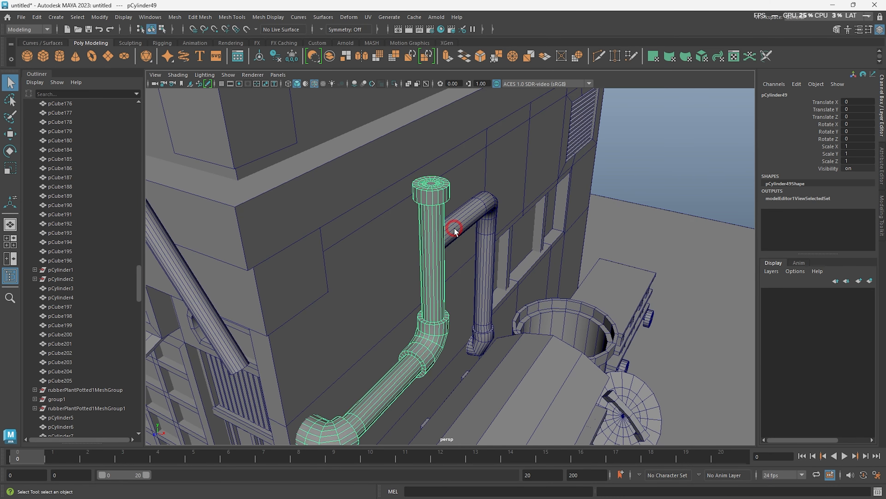
Add the drop pipe to the selection, nudge both connected wall pipes slightly, and deselect them
left_click(485, 245, "shift")
key("w")
left_click_drag(490, 312, 486, 308)
left_click(611, 196)
scroll(449, 226, "down", 8)
left_click_drag(468, 252, 562, 309, "alt")
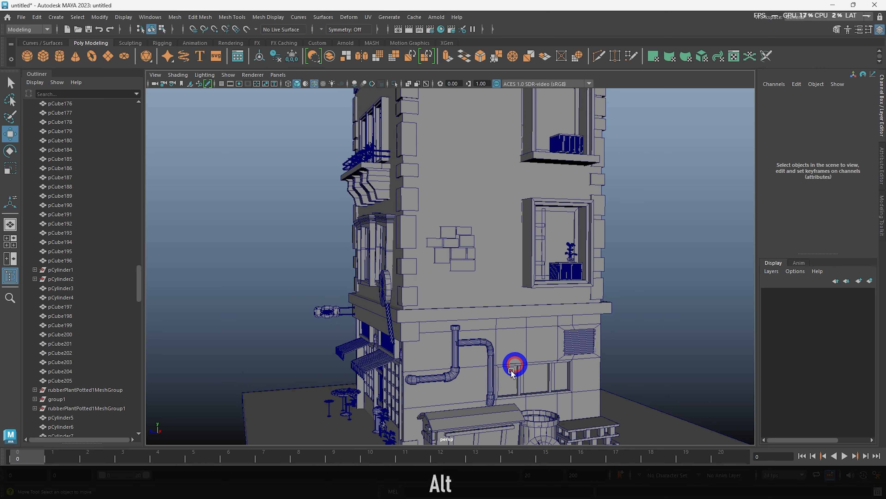
Duplicate the ground-floor drop pipe upward onto the upper-storey wall and centre the copy's pivot
left_click(476, 338)
left_click_drag(497, 200, 498, 163, "shift")
left_click(259, 56)
scroll(524, 196, "up", 3)
left_click_drag(681, 195, 651, 208, "alt")
Lengthen the copied pipe by lowering its bottom-end vertices, and shift it along the wall toward the windows
right_click_drag(531, 203, 499, 202)
left_click_drag(502, 215, 558, 256)
left_click_drag(532, 190, 533, 215)
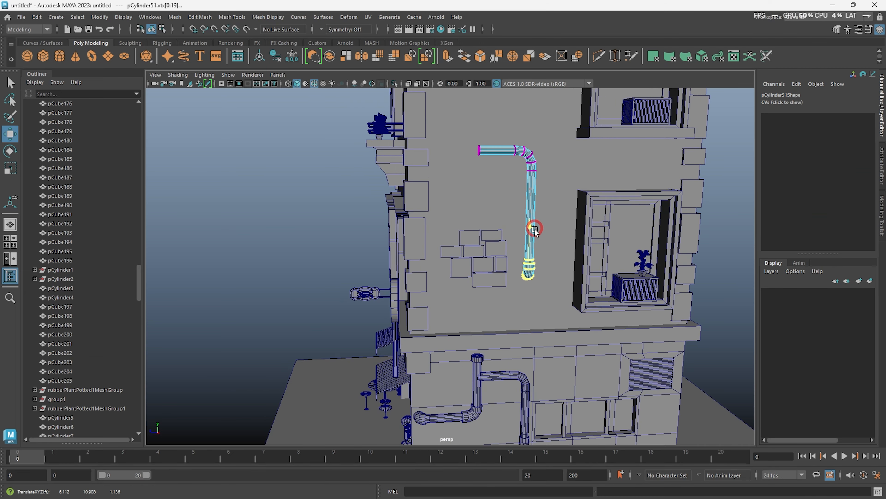
left_click_drag(462, 195, 502, 195)
left_click_drag(502, 194, 520, 247, "alt")
scroll(615, 283, "up", 4)
scroll(615, 283, "down", 8)
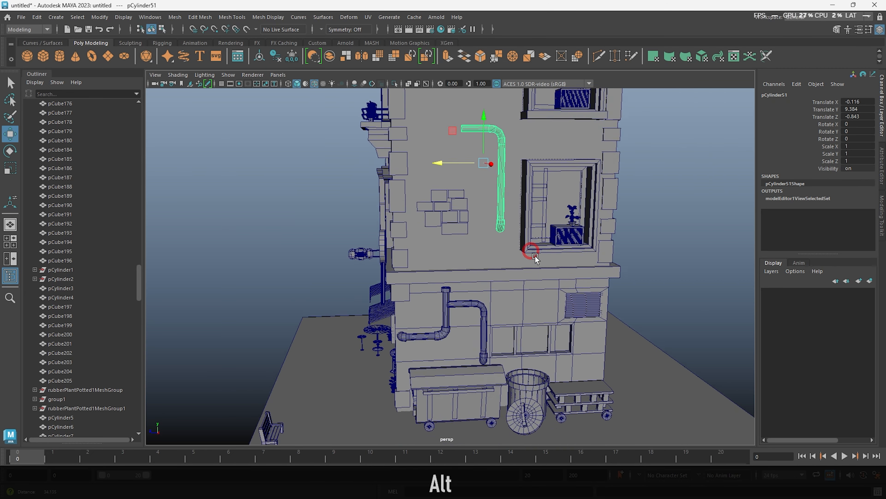
Duplicate the faces of the copied pipe's horizontal end section as a separate piece and centre its pivot
scroll(520, 247, "up", 9)
right_click_drag(488, 201, 489, 227)
right_click_drag(450, 188, 499, 284, "shift")
key("q")
left_click(485, 209)
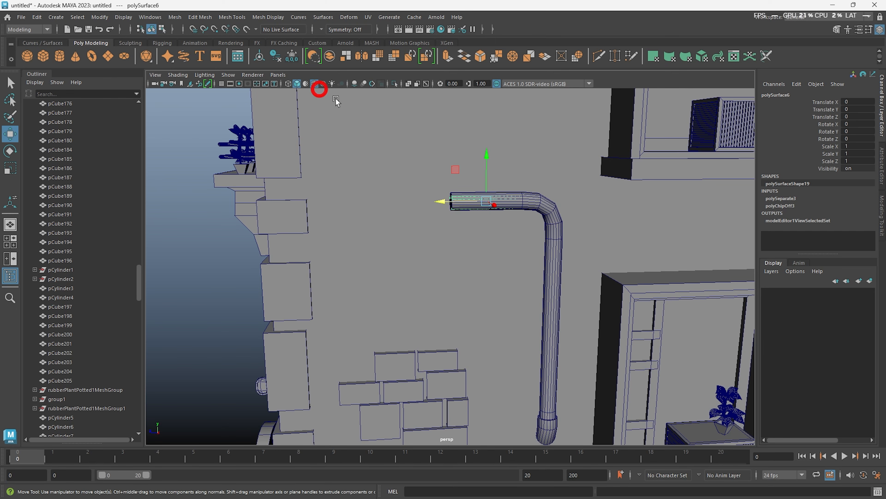
left_click(261, 57)
Move the duplicated pipe piece away from the horizontal end toward the building corner and rotate it upright
left_click_drag(442, 201, 374, 202)
middle_click_drag(413, 171, 430, 208, "alt")
left_click_drag(387, 157, 423, 206)
key("alt+d")
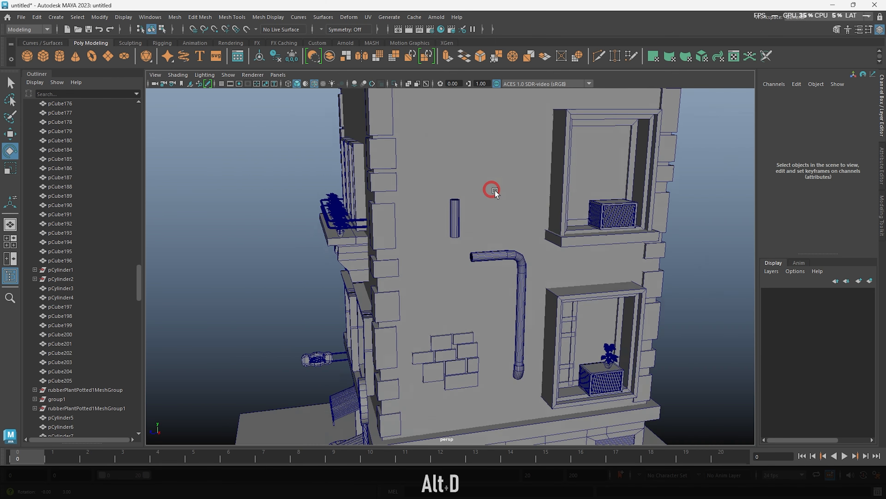
Place the upright stub higher and closer to the building corner, and combine it with the bent pipe
left_click(480, 254)
key("w")
left_click_drag(444, 236, 402, 235)
left_click_drag(439, 186, 439, 124)
left_click_drag(564, 204, 500, 206, "alt")
left_click(555, 307, "shift")
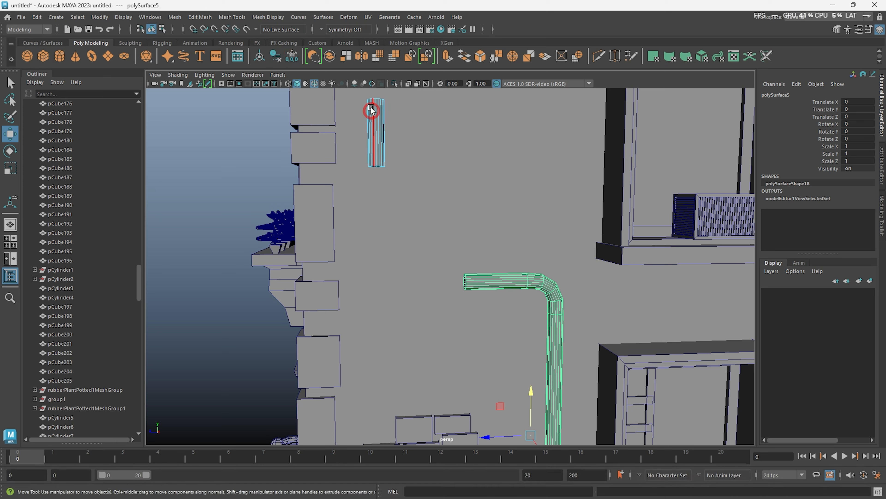
Bridge the stub's lower open edge loop to the bent pipe's horizontal end with a curved section
right_click_drag(376, 132, 375, 92)
double_click(375, 99)
left_click_drag(398, 195, 391, 175, "alt")
middle_click_drag(391, 188, 387, 162, "alt")
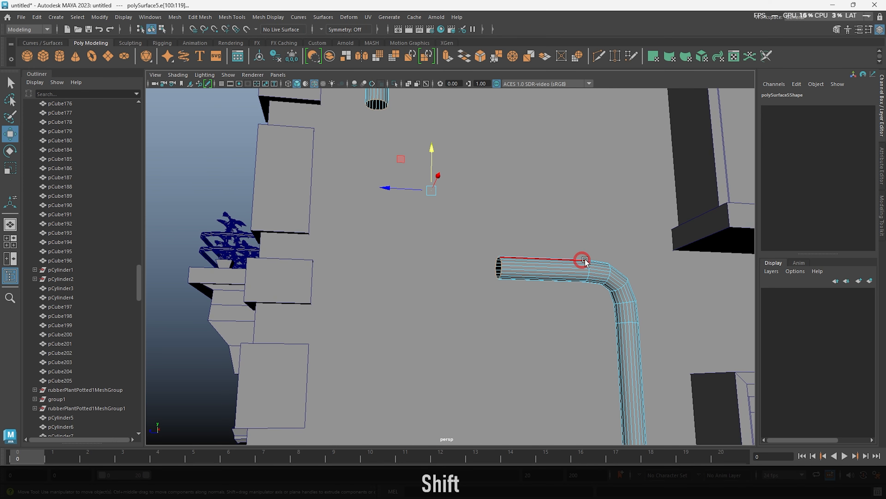
key("q")
right_click_drag(502, 211, 538, 252, "alt")
Delete a faulty face on the new curved bend, fill the gap with Append to Polygon, and deselect the pipe
left_click(426, 316)
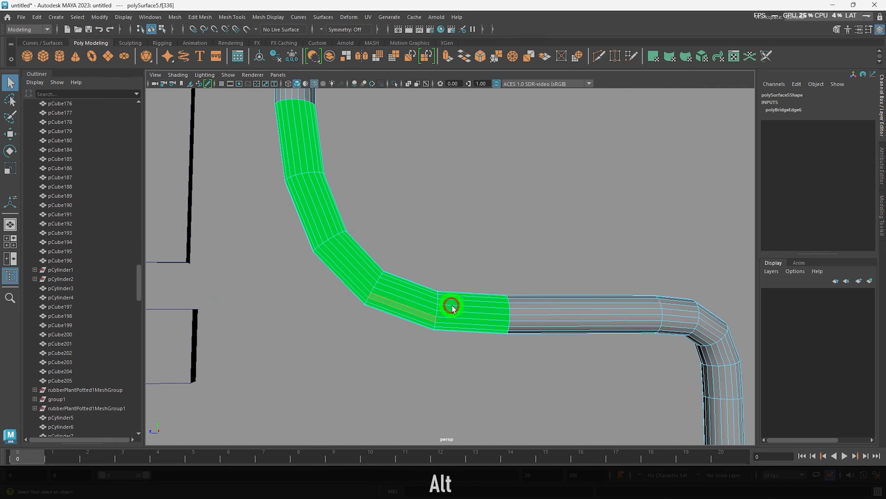
key("Delete")
right_click_drag(395, 335, 425, 362, "alt")
left_click(232, 17)
left_click(253, 53)
left_click(376, 303)
key("Return")
key("q")
right_click_drag(375, 302, 312, 245, "alt")
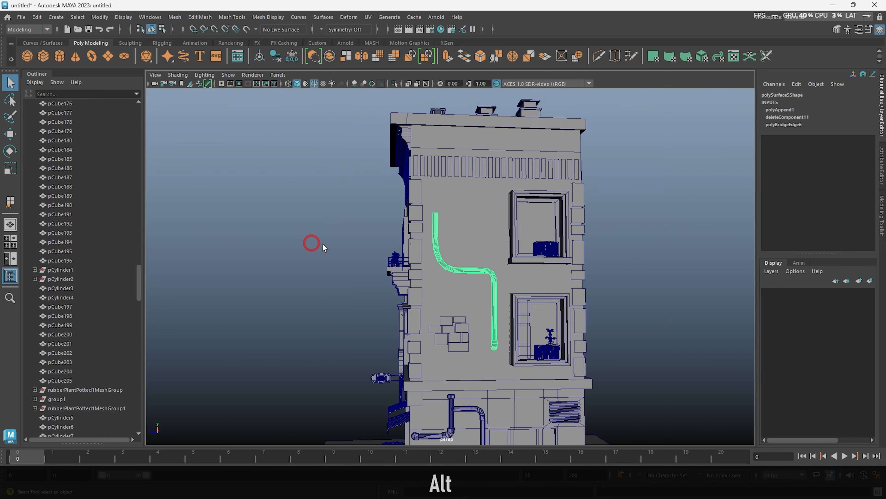
left_click(314, 246)
Raise the pipe's open top-end vertices to the frieze below the roof and nudge them outward from the wall
left_click_drag(517, 280, 586, 269, "alt")
middle_click_drag(403, 334, 403, 374, "alt")
left_click(448, 240)
middle_click_drag(447, 239, 442, 264, "alt")
key("alt+d")
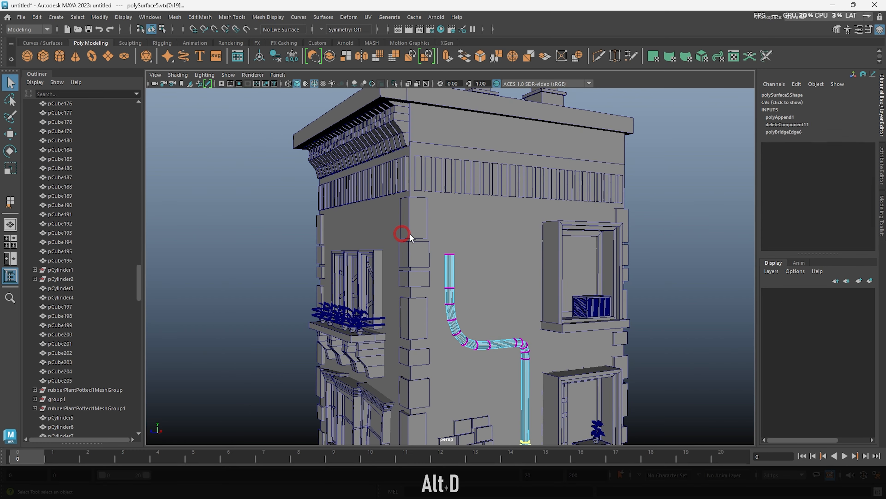
left_click_drag(449, 223, 449, 109)
left_click_drag(450, 223, 530, 234, "alt")
right_click_drag(530, 234, 555, 248, "alt")
left_click_drag(513, 204, 519, 205)
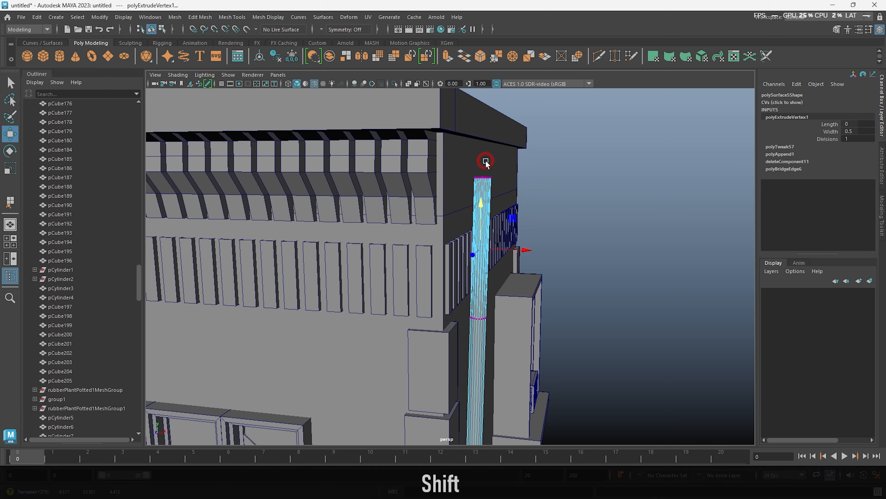
Undo the vertex extrusion and extrude the pipe's top edge ring upward to just beneath the roof ledge
key("ctrl+z")
right_click_drag(486, 160, 516, 175, "alt")
right_click_drag(495, 196, 496, 168)
left_click_drag(478, 159, 573, 191)
left_click_drag(657, 286, 482, 192, "alt")
key("ctrl+z")
left_click_drag(475, 270, 473, 178, "shift")
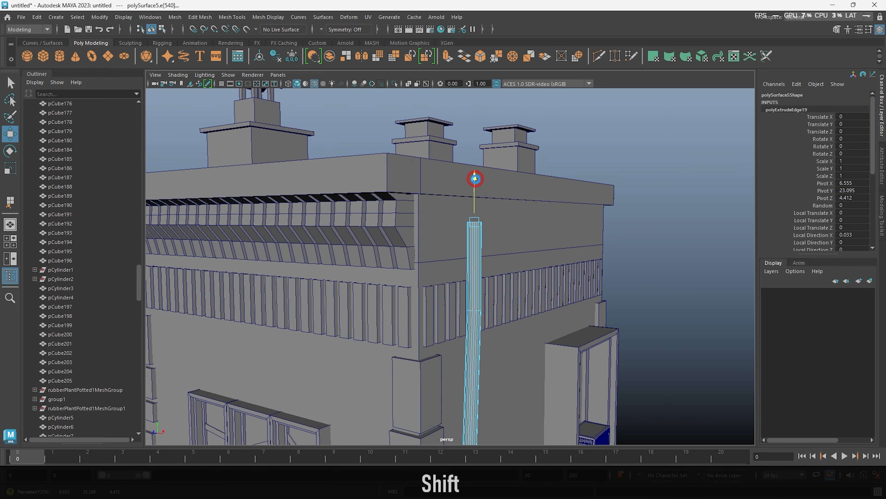
Pull the pipe's top edge ring back toward the wall, and extrude and rotate it into a bend entering the wall
left_click_drag(485, 216, 590, 241, "alt")
left_click_drag(616, 227, 609, 227)
left_click_drag(598, 259, 511, 230, "alt")
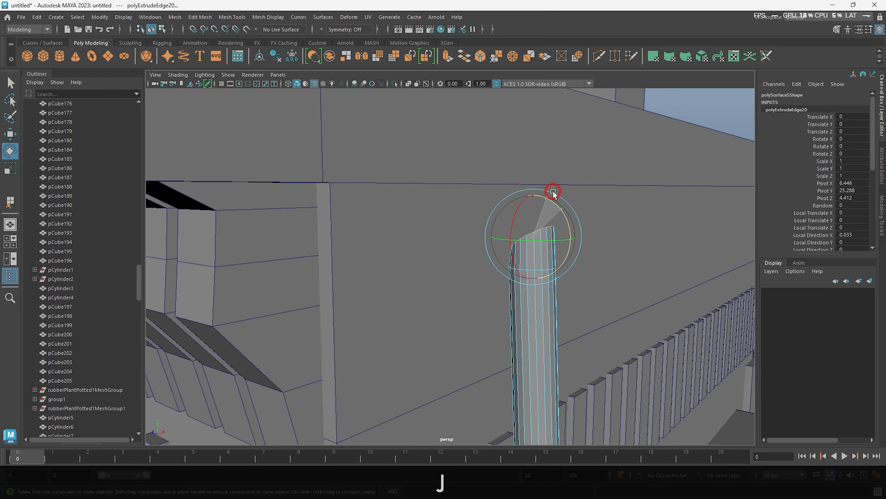
left_click_drag(553, 193, 642, 269, "alt")
left_click_drag(633, 206, 607, 258, "shift")
key("w")
right_click_drag(600, 263, 726, 131)
Insert an edge loop around the vertical pipe just below its top bend
right_click_drag(556, 263, 556, 308)
left_click(551, 252)
double_click(556, 257, "shift")
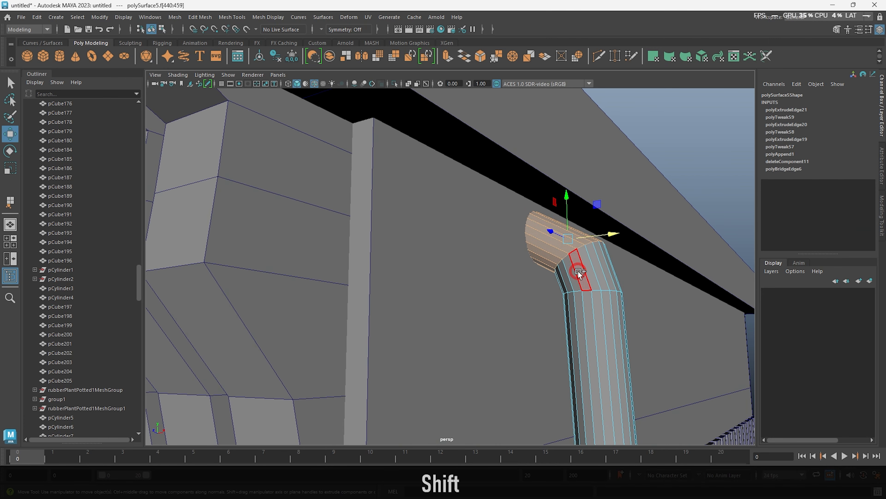
right_click_drag(571, 276, 590, 314, "shift")
left_click(590, 350, "ctrl")
Select the face rings around the pipe's top bend and extrude them outward as a thicker fitting
key("q")
left_click(607, 326)
double_click(598, 325, "shift")
double_click(590, 271, "shift")
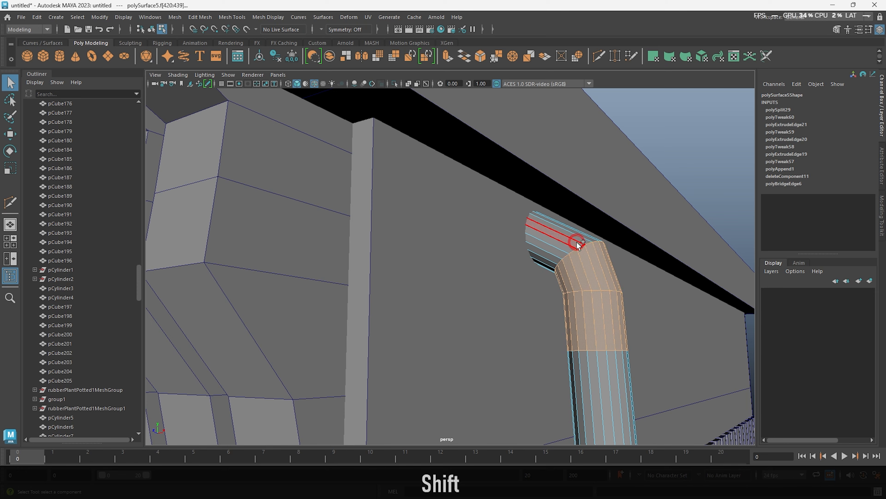
double_click(576, 244, "shift")
key("ctrl+e")
left_click_drag(608, 288, 623, 287)
key("alt+d")
Select the face rings around the pipe's curved middle bend
scroll(595, 289, "down", 10)
left_click(451, 297)
left_click_drag(451, 265, 471, 222, "alt")
key("q")
right_click_drag(465, 224, 561, 275)
double_click(439, 197, "shift")
double_click(456, 283, "shift")
left_click(529, 355, "shift")
right_click_drag(528, 355, 437, 225, "alt")
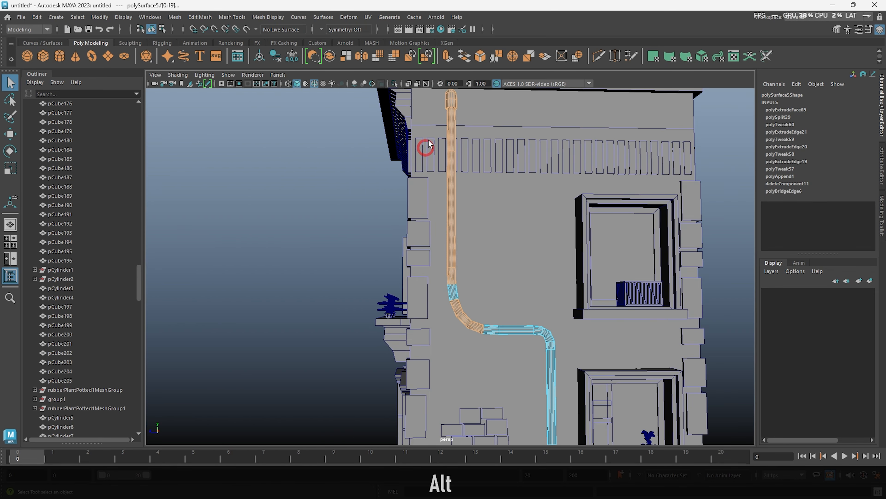
key("ctrl+e")
left_click_drag(521, 283, 408, 167)
key("ctrl+z")
key("ctrl+z")
Deselect the straight vertical faces and extrude the middle bend's face rings outward with a Local Translate Z of 0.124
right_click_drag(511, 251, 559, 314, "alt")
left_click_drag(541, 325, 524, 380, "ctrl+shift")
left_click_drag(446, 216, 563, 162, "ctrl")
middle_click_drag(564, 172, 566, 320, "alt")
right_click_drag(628, 402, 534, 285, "alt")
middle_click_drag(562, 393, 534, 285, "alt")
right_click_drag(433, 245, 491, 313, "alt")
key("ctrl+e")
left_click_drag(492, 306, 493, 303)
left_click_drag(493, 302, 512, 358, "alt")
right_click_drag(513, 358, 565, 329, "alt")
left_click_drag(533, 354, 535, 349)
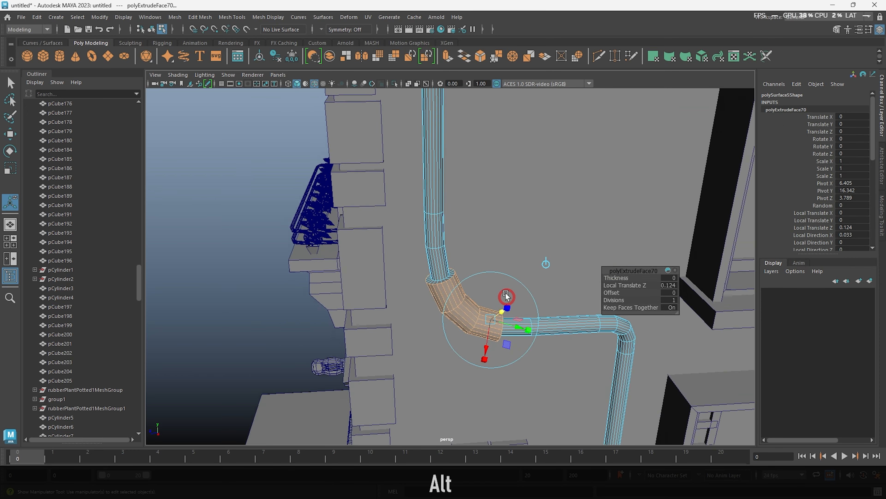
Return the tall pipe to object mode, delete its construction history, deselect it, and hide the wireframe on the shaded view
right_click_drag(570, 281, 482, 244, "alt")
left_click_drag(482, 245, 537, 251, "alt")
right_click_drag(489, 277, 516, 253)
left_click(280, 58)
left_click(589, 219)
right_click_drag(589, 218, 545, 245, "alt")
mouse_move(607, 280)
left_mouse_down("alt")
mouse_move(559, 293)
mouse_move(614, 297)
left_mouse_up("alt")
key("alt+5")
Duplicate the ground-floor drop pipe, raise the copy to Translate Y 13.85 and rotate it to Rotate X 129.231
mouse_move(489, 297)
right_mouse_down("alt")
mouse_move(520, 320)
mouse_move(572, 314)
right_mouse_up("alt")
left_click_drag(572, 314, 435, 128, "alt")
left_click(451, 313)
key("w")
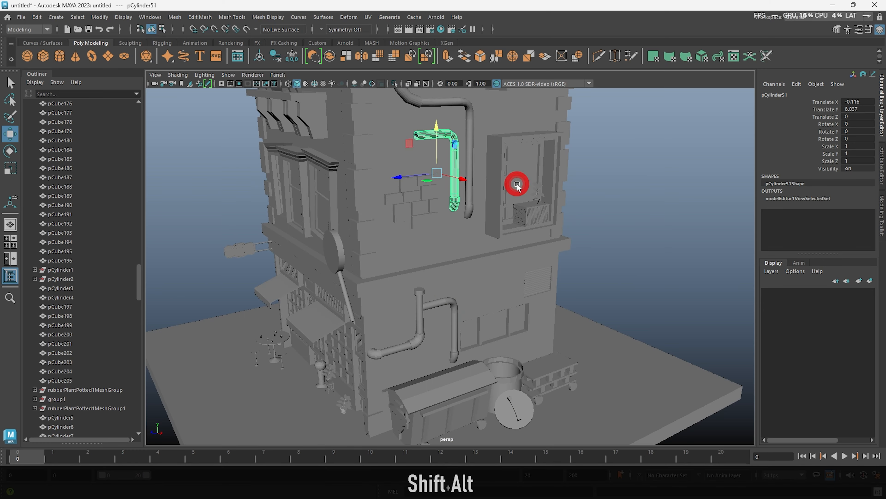
left_click_drag(517, 184, 452, 195, "alt")
key("e")
left_click_drag(425, 312, 446, 163)
key("w")
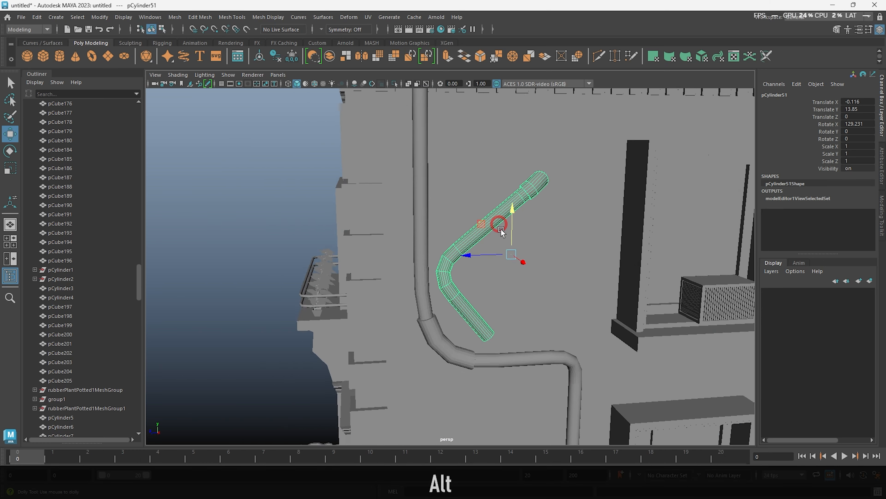
Delete the rotated copy's shorter leg and elbow, keeping the straight section with its end fitting
right_click_drag(499, 224, 534, 231, "alt")
right_click_drag(524, 230, 520, 272)
left_click_drag(558, 290, 463, 416)
key("Delete")
left_click_drag(416, 232, 476, 301)
key("Delete")
Raise the straight branch pipe and move it sideways so its open end meets the tall vertical pipe
right_click_drag(470, 237, 506, 209)
right_click_drag(572, 290, 547, 295, "alt")
left_click_drag(568, 255, 568, 186)
left_click_drag(522, 230, 454, 230)
left_click_drag(571, 261, 524, 265, "alt")
left_click(538, 287)
left_click_drag(544, 418, 529, 423)
Rotate the end-fitting vertices of the angled branch pipe to turn its outlet, and return the pipe to object mode
left_click(572, 336)
right_click_drag(572, 297, 523, 276, "alt")
left_click_drag(514, 269, 467, 279, "alt")
right_click_drag(453, 315, 408, 318, "alt")
left_click_drag(524, 330, 453, 261)
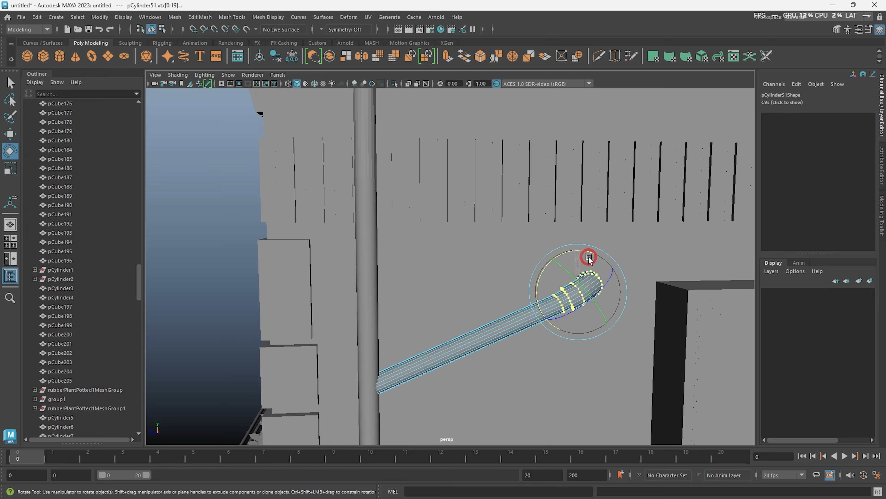
left_click_drag(588, 258, 598, 262)
right_click_drag(523, 307, 555, 283)
right_click_drag(572, 272, 489, 265, "alt")
left_click(491, 153)
right_click_drag(544, 252, 489, 266, "alt")
left_click_drag(535, 275, 562, 257, "alt")
Select the corner block just above the ground-floor ledge on the side wall and delete it
right_click_drag(611, 245, 706, 227, "alt")
middle_click_drag(524, 330, 510, 391, "alt")
right_click_drag(609, 326, 628, 323, "alt")
middle_click_drag(611, 322, 499, 223, "alt")
right_click_drag(499, 244, 534, 266, "alt")
left_click_drag(534, 269, 507, 271, "alt")
right_click_drag(524, 265, 483, 244, "alt")
left_click_drag(483, 240, 506, 230, "alt")
middle_click_drag(524, 175, 538, 266, "alt")
left_click(564, 196, "shift")
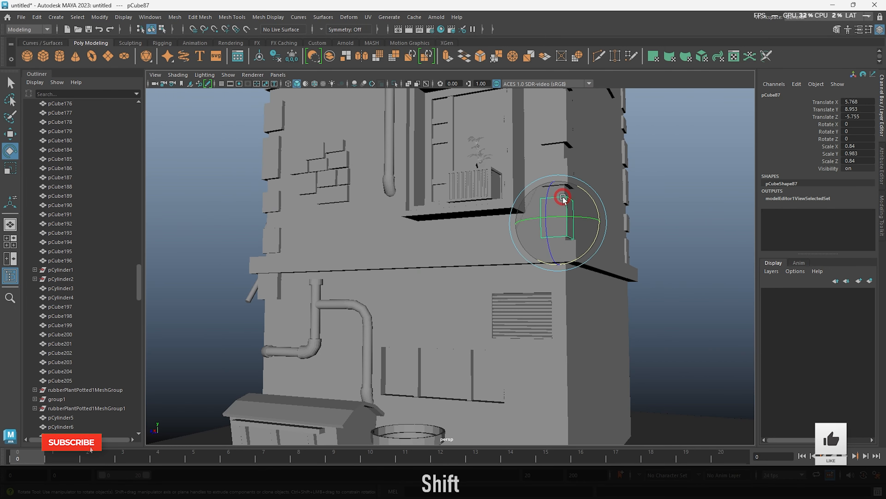
key("w")
left_click_drag(564, 244, 558, 263, "alt")
left_click_drag(558, 223, 505, 246, "alt")
right_click_drag(505, 246, 558, 265, "alt")
left_click(516, 286)
key("Delete")
Create a polygon cube, scale it to 0.143, 2.819 and 0.656 as a thin upright plank, and place it in the round bin
right_click_drag(516, 287, 509, 291, "alt")
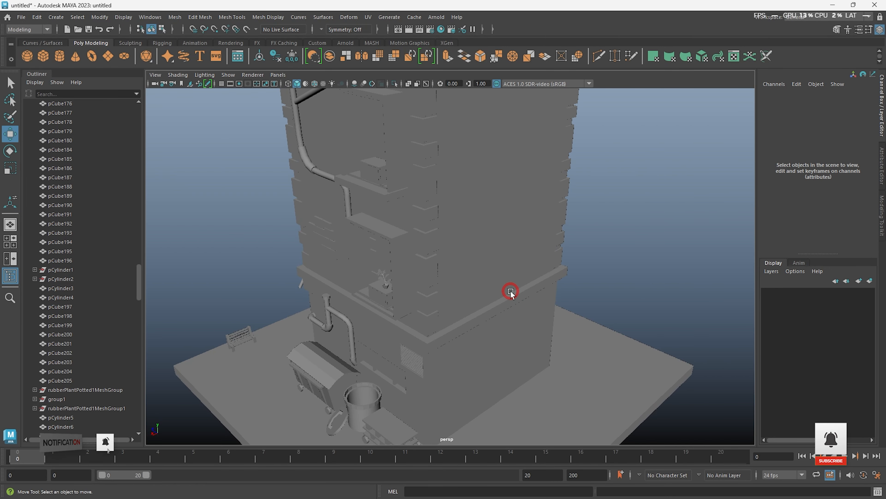
left_click_drag(508, 291, 489, 303, "alt")
right_click_drag(489, 303, 552, 307, "alt")
right_click_drag(552, 280, 552, 308, "shift")
left_click_drag(380, 301, 475, 391)
key("r")
left_click_drag(469, 386, 446, 370)
left_click_drag(449, 329, 531, 277)
key("w")
left_click_drag(555, 338, 507, 317)
right_click_drag(506, 316, 544, 314, "alt")
left_click_drag(545, 315, 362, 295, "alt")
key("r")
key("w")
Rotate the plank so that it leans inside the round bin
left_click_drag(363, 295, 465, 241, "alt")
key("e")
left_click_drag(484, 365, 433, 344)
left_click_drag(434, 344, 352, 312, "alt")
Duplicate the leaning plank beside the first one and rotate the copy to a different angle
middle_click_drag(352, 313, 384, 328, "alt")
left_click_drag(321, 307, 301, 267, "shift")
key("e")
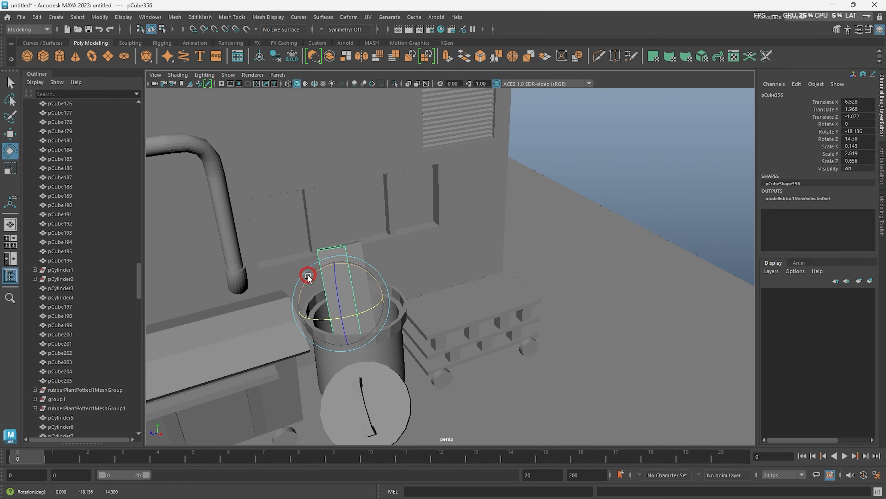
left_click_drag(383, 303, 381, 290)
left_click_drag(427, 328, 411, 353, "alt")
Duplicate a third plank in the bin and rotate it to 7.859, -19.582 and 23.634
key("w")
left_click_drag(303, 318, 329, 315, "shift")
left_click_drag(356, 335, 329, 327, "alt")
key("e")
left_click_drag(302, 297, 322, 307)
left_click_drag(328, 353, 363, 396, "alt")
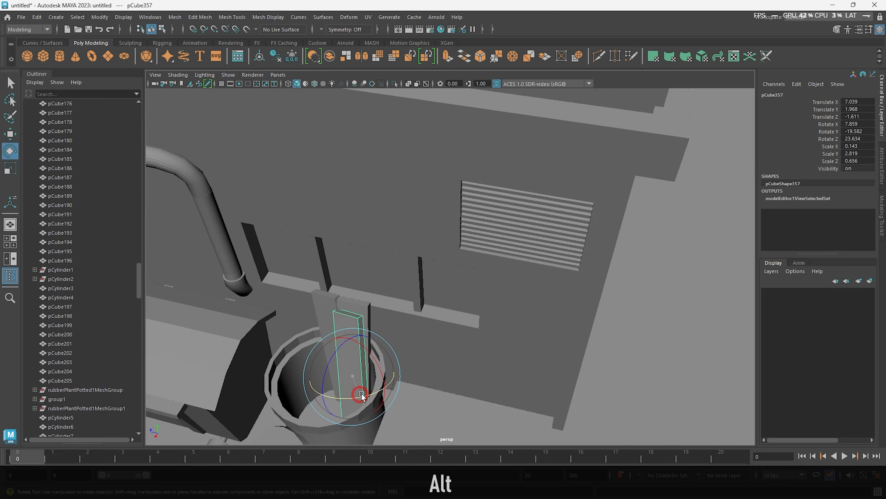
Duplicate another plank in the bin and rotate it to lean outward over the rim
key("w")
left_click_drag(448, 371, 422, 315, "alt")
left_click(590, 206)
left_click_drag(470, 269, 489, 265, "alt")
left_click(466, 267)
left_click_drag(503, 299, 515, 303, "shift")
key("e")
left_click_drag(489, 253, 465, 386)
key("w")
key("e")
key("w")
Deselect the planks and maximise the viewport by hiding the side panels, shelves and timeline
key("alt+d")
left_click(305, 319)
left_click_drag(290, 337, 269, 360)
key("ctrl+a")
key("alt+d")
left_click_drag(328, 358, 437, 379, "alt")
left_click(803, 18)
left_click(793, 173)
key("ctrl+space")
Duplicate one more plank toward the front of the bin and rotate it to lean across the opening
left_click_drag(495, 280, 525, 258, "alt")
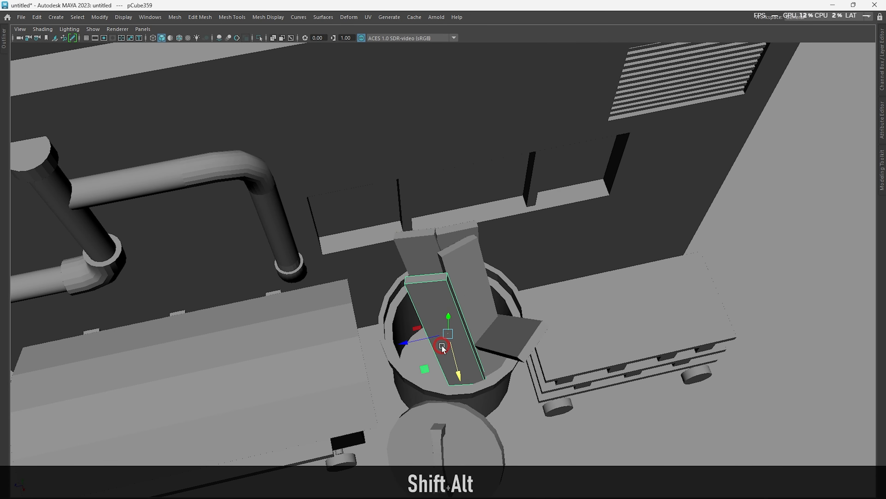
key("e")
left_click_drag(442, 346, 451, 373)
left_click_drag(508, 354, 489, 327, "alt")
key("w")
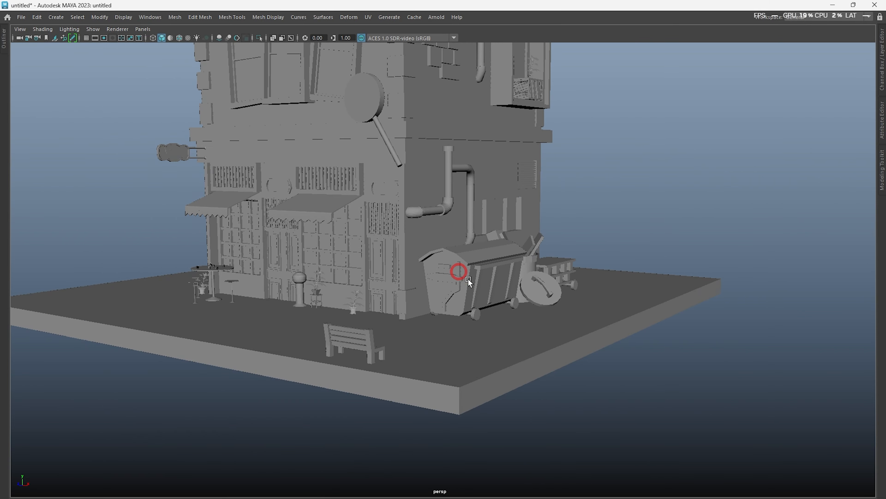
Examine the whole building from the street corner, the pipe wall and the plain rear walls
right_click_drag(468, 278, 540, 357, "alt")
right_click_drag(720, 365, 663, 340, "alt")
left_click_drag(663, 341, 625, 324, "alt")
middle_click_drag(626, 324, 584, 311, "alt")
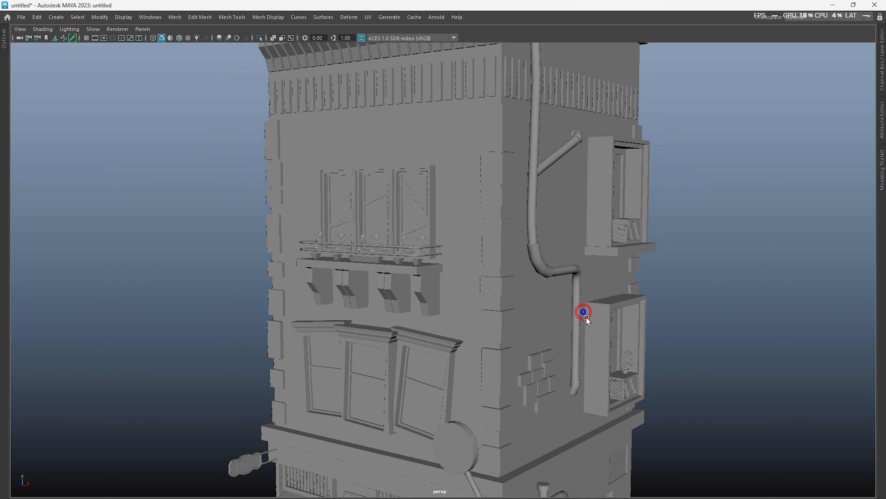
right_click_drag(584, 311, 531, 327, "alt")
left_click_drag(530, 327, 526, 323, "alt")
middle_click_drag(659, 453, 659, 415, "alt")
right_click_drag(658, 415, 439, 173, "alt")
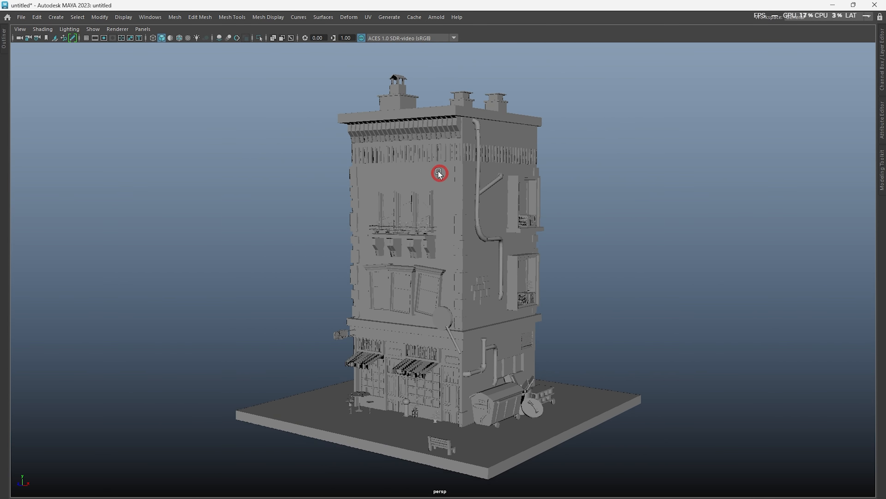
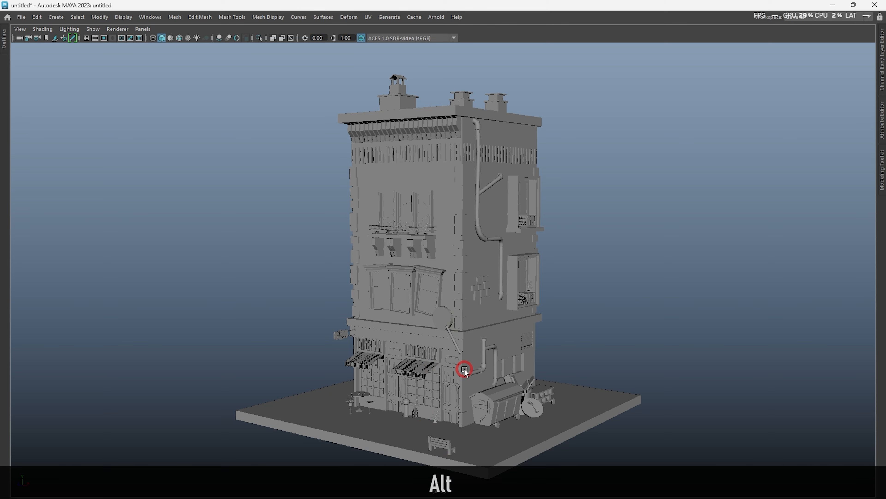
left_click_drag(473, 372, 424, 384, "alt")
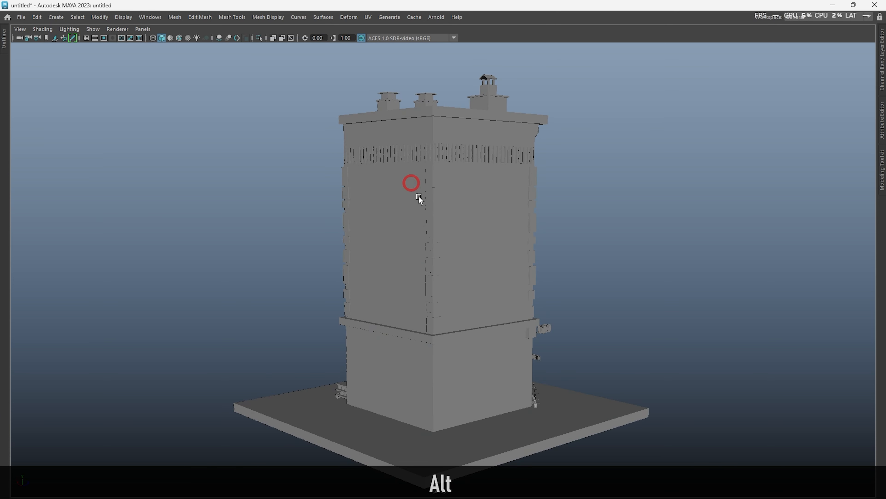
middle_click_drag(453, 426, 493, 360, "alt")
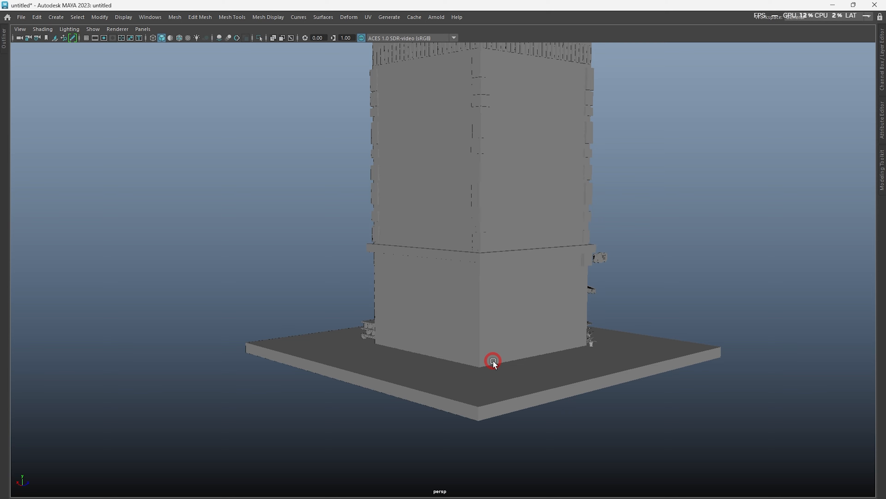
scroll(503, 344, "down", 2)
left_click_drag(503, 343, 534, 307, "alt")
middle_click_drag(533, 307, 509, 391, "alt")
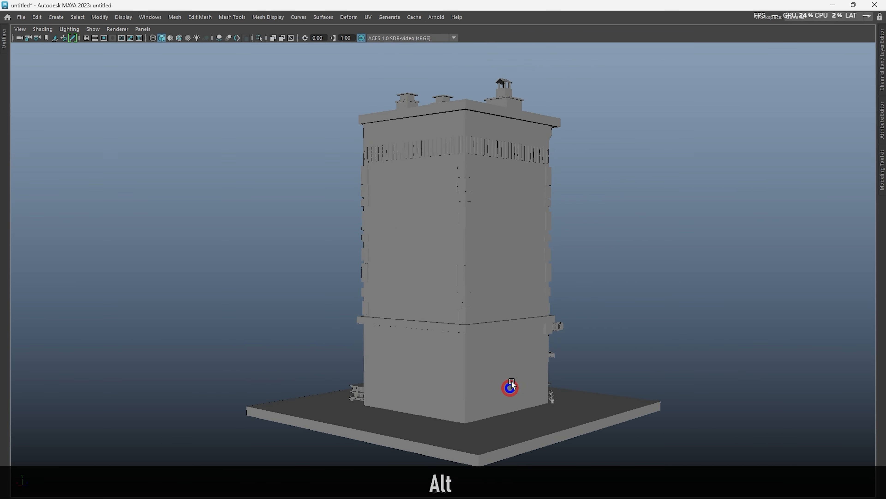
scroll(468, 350, "up", 3)
scroll(491, 347, "down", 3)
left_click_drag(534, 327, 534, 307, "alt")
scroll(535, 307, "up", 2)
Show the wireframe over the shaded building to check its topology, and return to plain shaded display
key("alt+5")
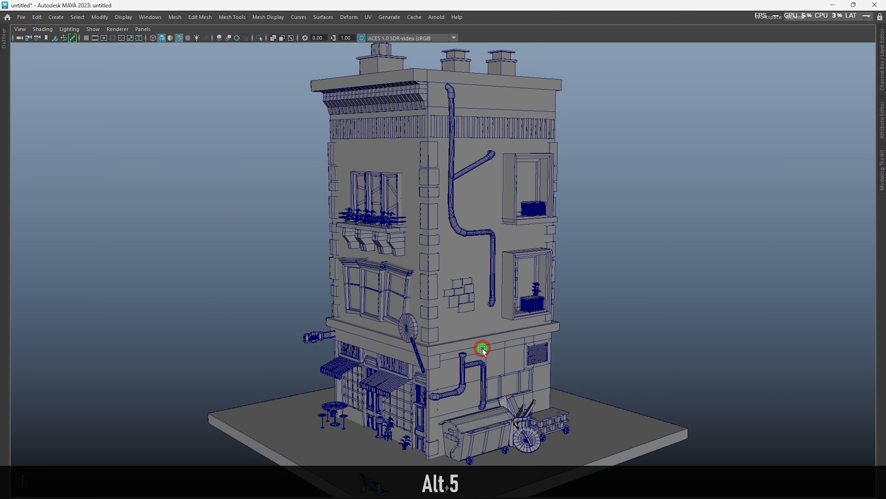
scroll(520, 333, "up", 2)
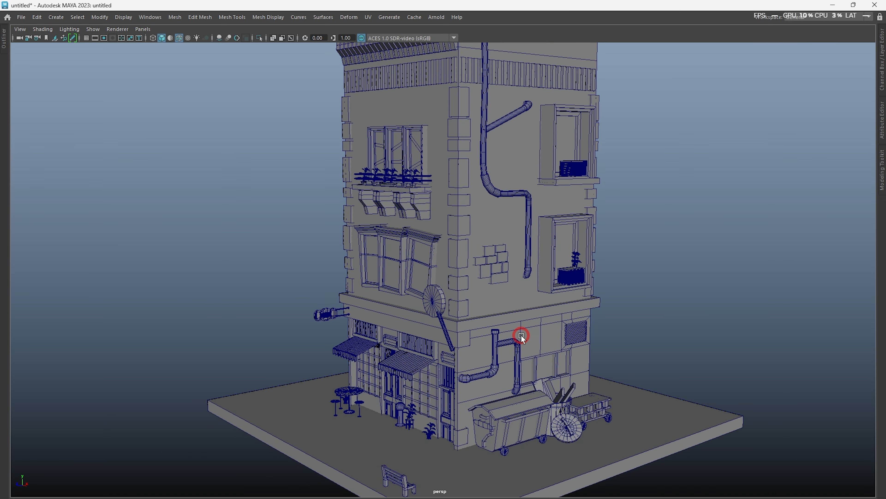
key("alt+d")
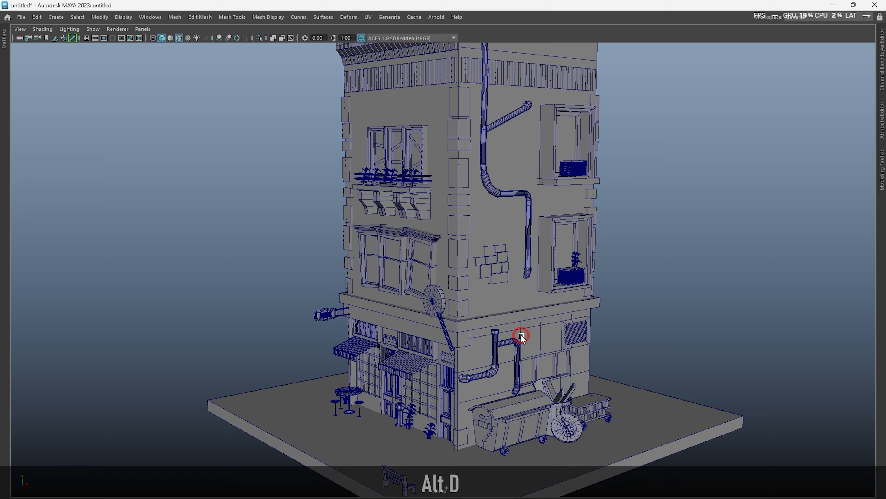
scroll(528, 312, "down", 2)
key("5")
scroll(507, 313, "up", 1)
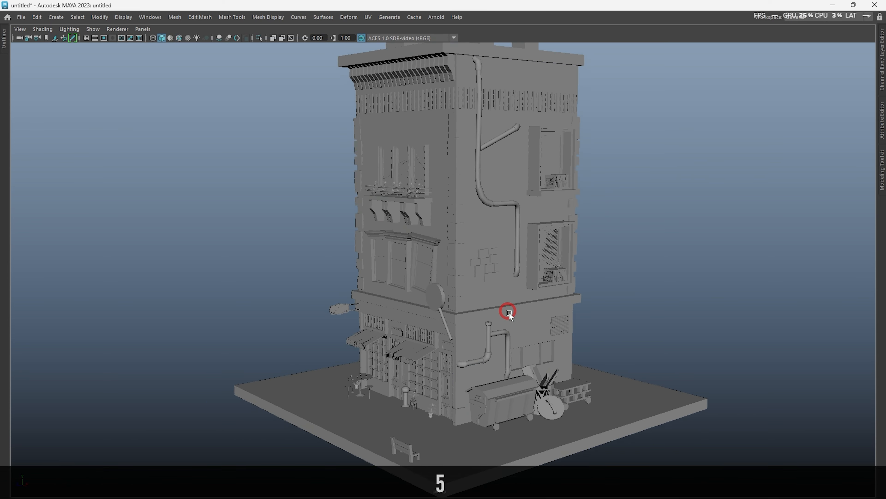
scroll(541, 338, "down", 3)
left_click_drag(541, 338, 564, 319, "alt")
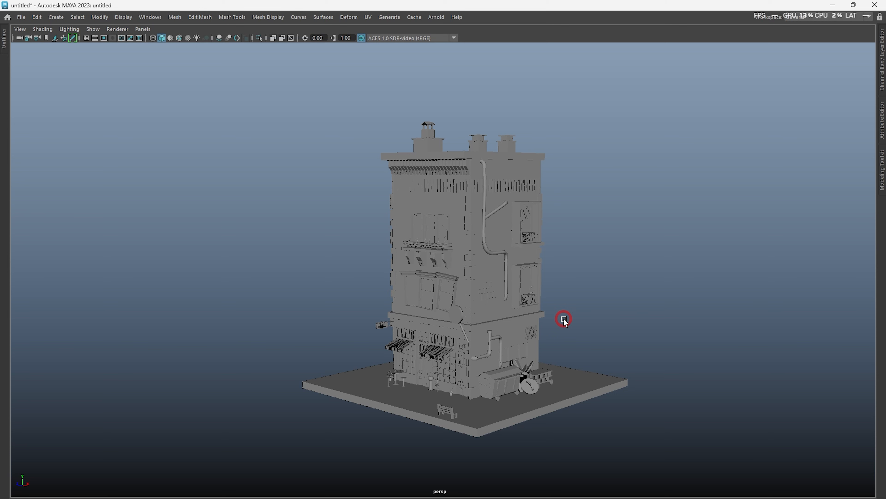
right_click_drag(512, 328, 536, 308, "alt")
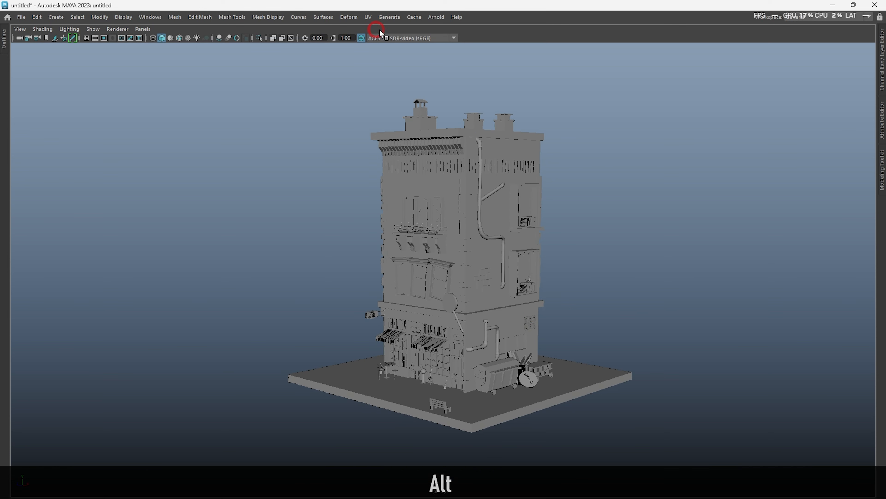
Add an Arnold Skydome Light to the scene
left_click(437, 17)
mouse_move(458, 69)
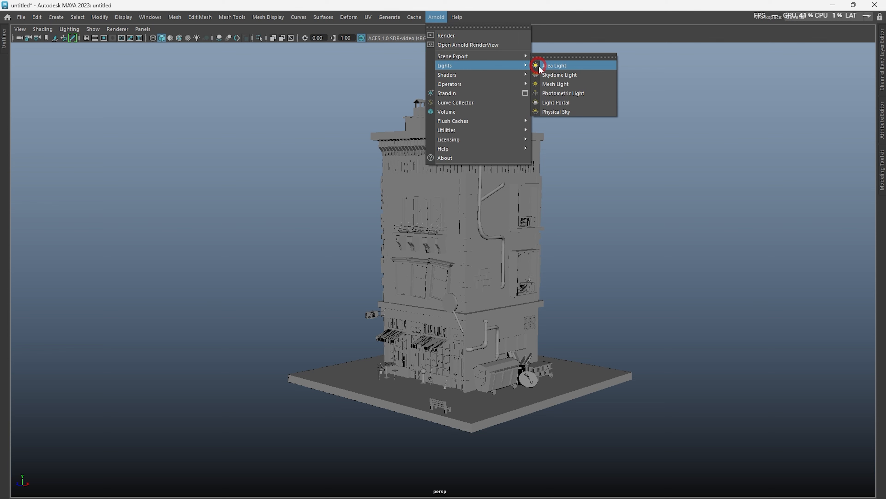
left_click(555, 66)
left_click(436, 17)
left_click(546, 74)
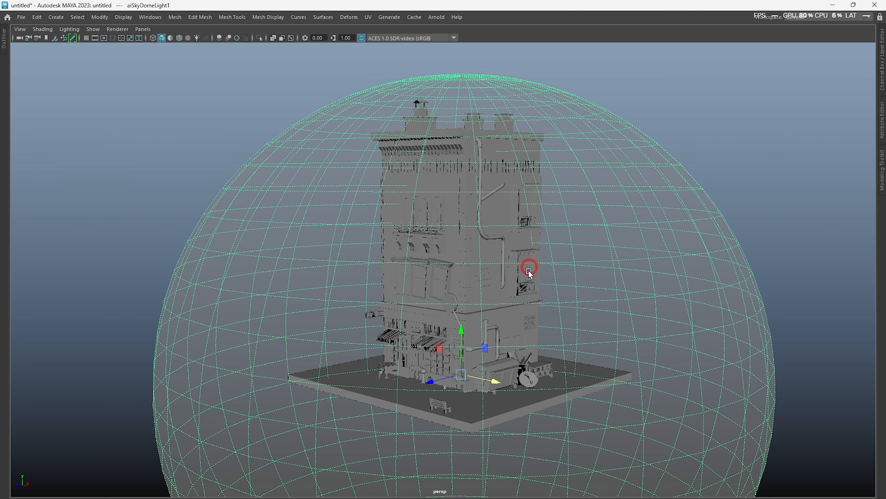
Scale the skydome light up uniformly until it surrounds the building with plenty of space
key("r")
left_click_drag(462, 375, 780, 451)
right_click_drag(780, 451, 514, 308, "alt")
left_click_drag(451, 313, 751, 425)
right_click_drag(572, 336, 581, 368, "alt")
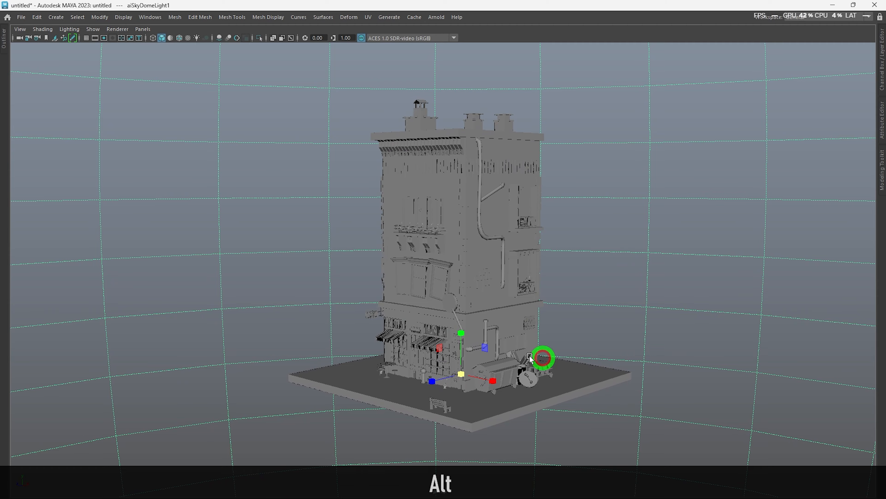
right_click_drag(387, 343, 97, 263, "alt")
right_click_drag(321, 276, 338, 284, "alt")
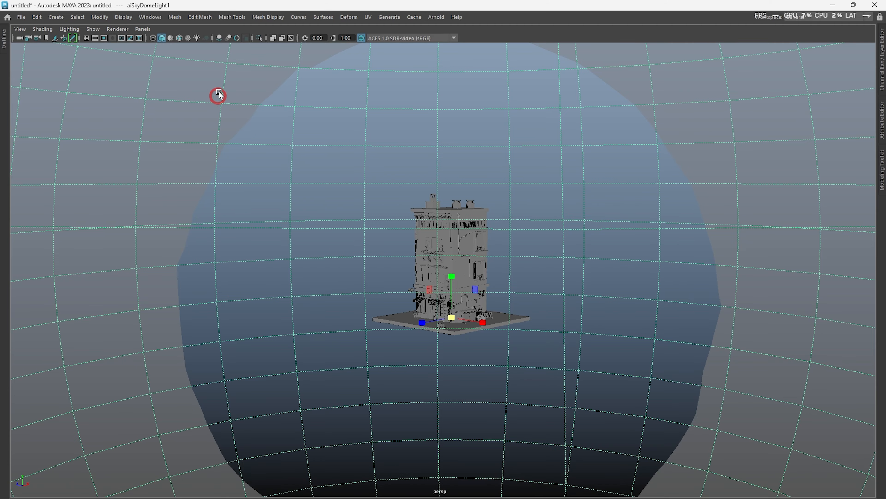
right_click_drag(508, 253, 366, 247, "alt")
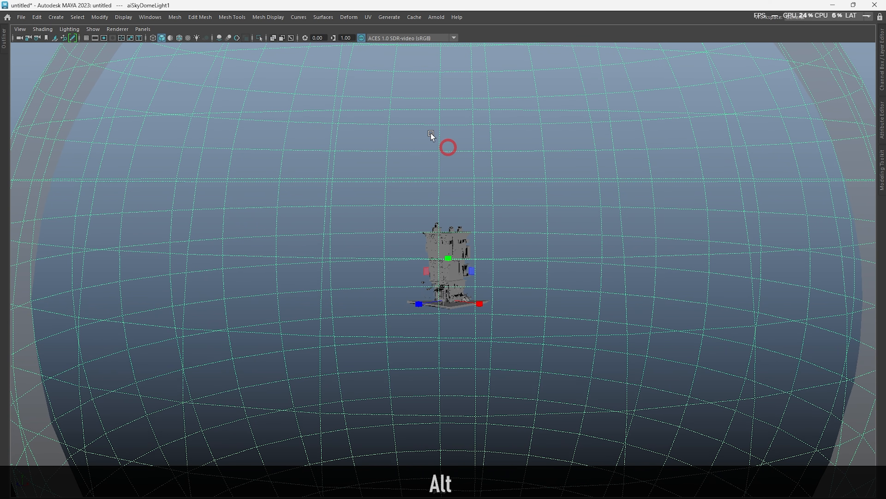
left_click(19, 37)
left_click(576, 107)
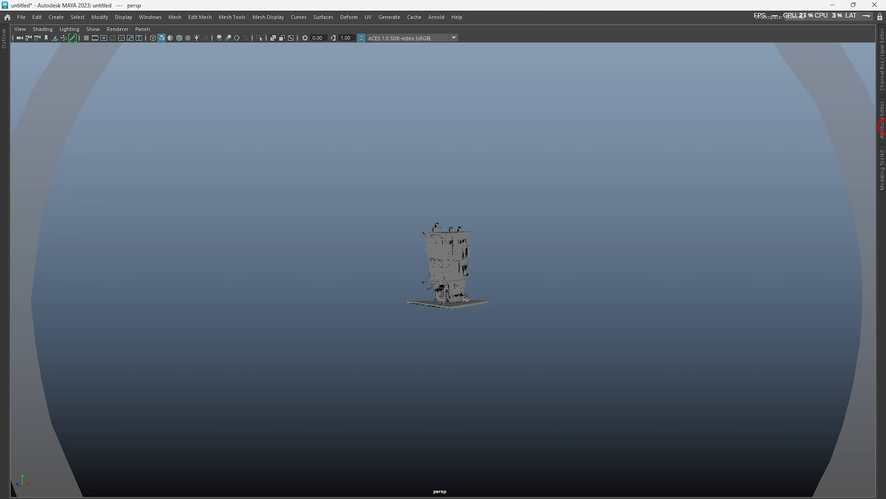
left_click(882, 129)
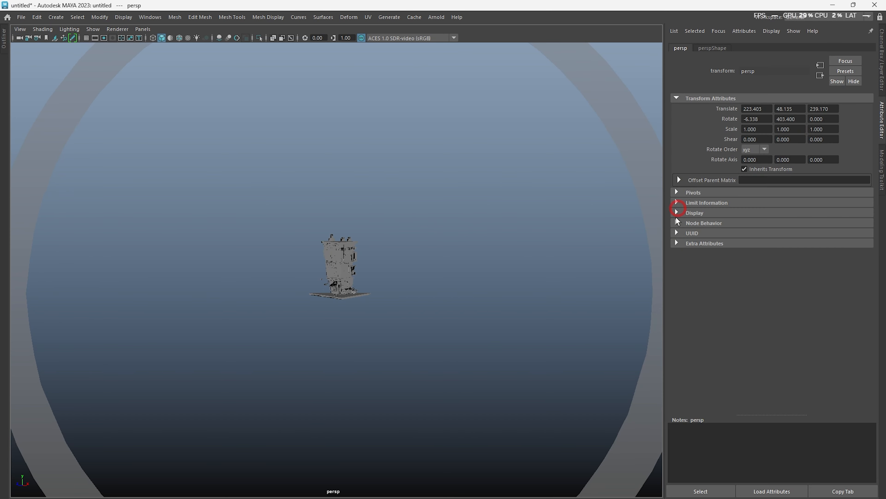
left_click(710, 48)
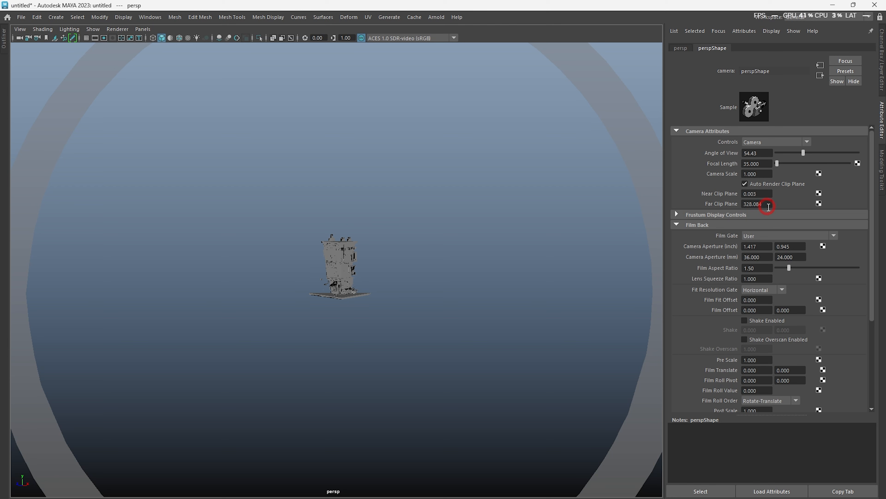
type("10")
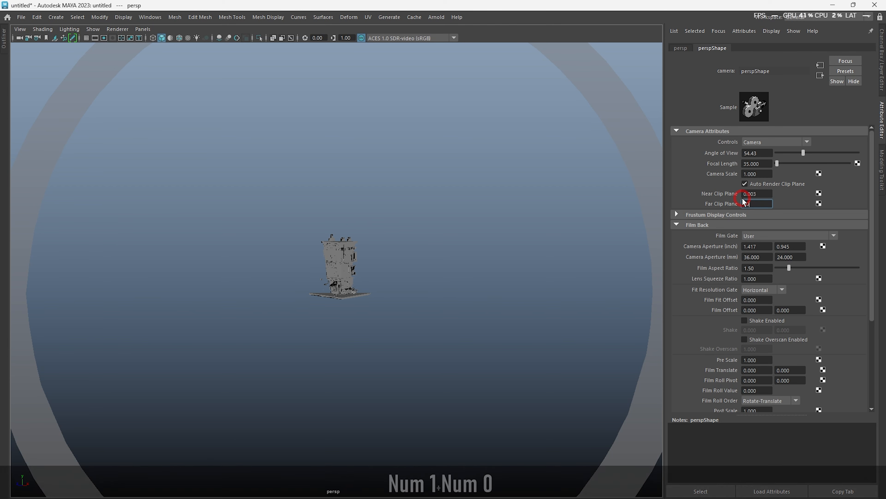
type("00000000000")
key("Return")
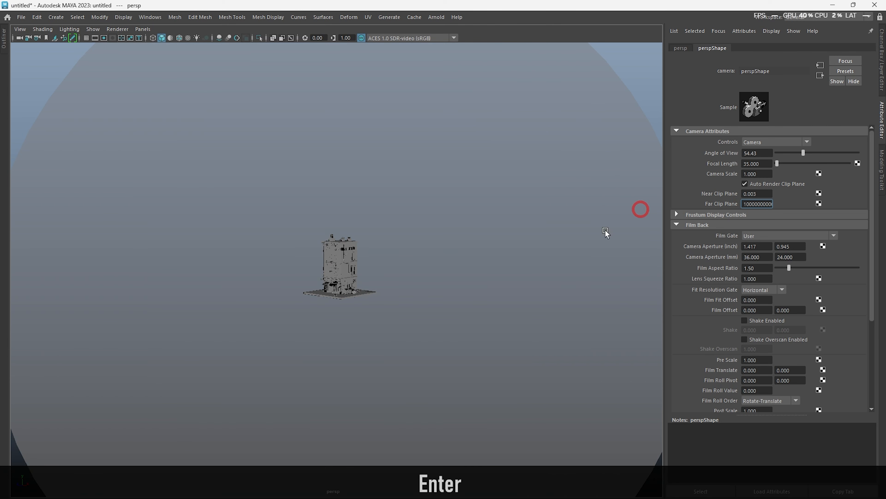
Set the perspective camera's near clip plane to 1
right_click_drag(412, 303, 495, 358, "alt")
left_click(765, 197)
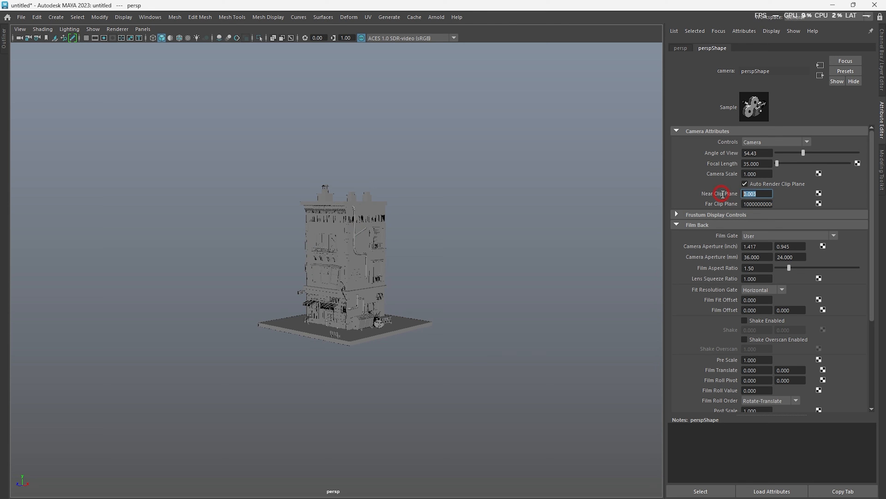
type("1")
key("Return")
left_click(793, 198)
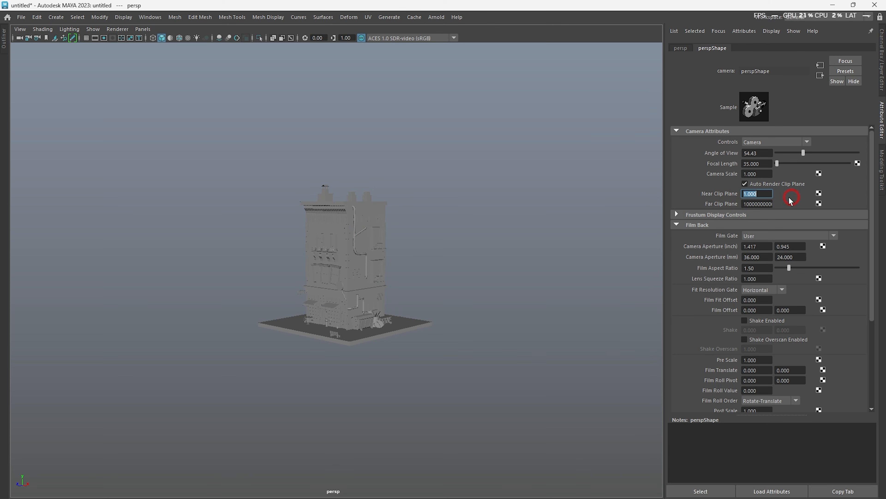
Clear the selection, create a polygon plane and scale it up into a wide ground surface around the building
right_click_drag(390, 283, 465, 388, "alt")
mouse_move(464, 388)
left_mouse_down("alt")
mouse_move(447, 354)
mouse_move(455, 378)
mouse_move(466, 377)
left_mouse_up("alt")
right_click_drag(488, 214, 502, 444, "alt")
left_click(406, 202)
middle_click_drag(503, 444, 489, 410, "alt")
left_click_drag(488, 410, 496, 367, "alt")
right_click_drag(496, 367, 429, 340, "alt")
key("alt+d")
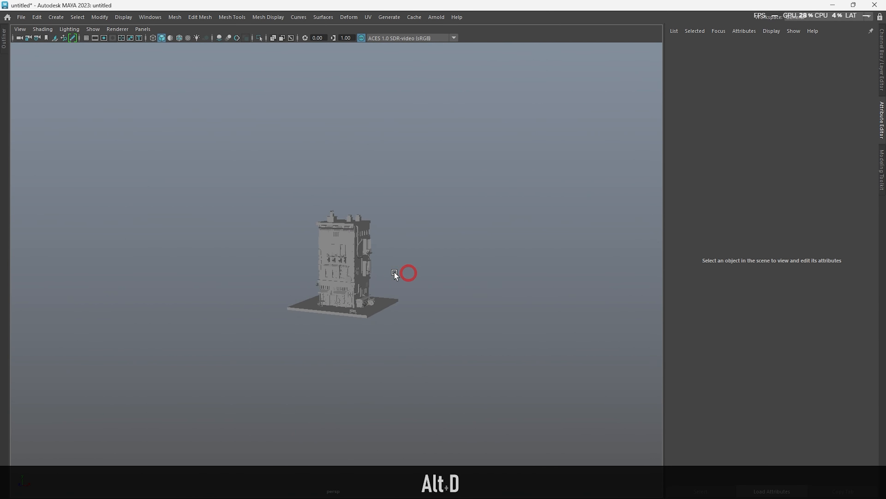
right_click(428, 203, "shift")
right_click_drag(362, 193, 357, 182, "shift")
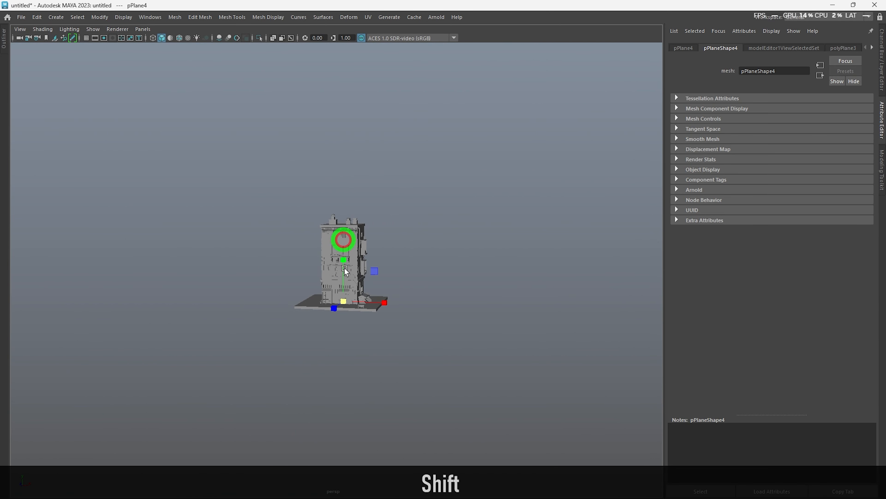
left_click_drag(346, 303, 454, 290)
Adjust the ground plane's height to sit beneath the building's base slab
right_click_drag(453, 289, 516, 273, "alt")
key("w")
left_click_drag(416, 205, 427, 208)
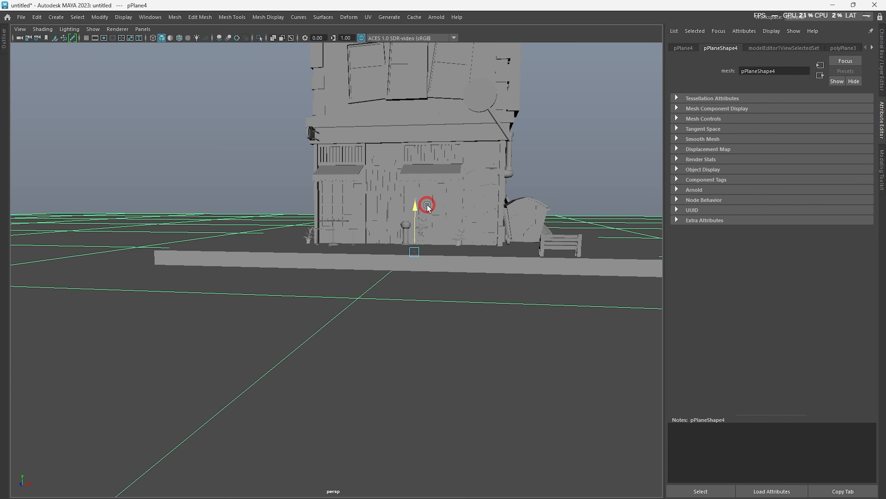
Assign a new Standard Surface material to all the scene geometry and change its type to Ai Standard Surface
key("alt+d")
right_click_drag(428, 203, 234, 196, "alt")
left_click_drag(233, 196, 330, 293, "alt")
right_click_drag(330, 294, 433, 317, "alt")
right_click(389, 167)
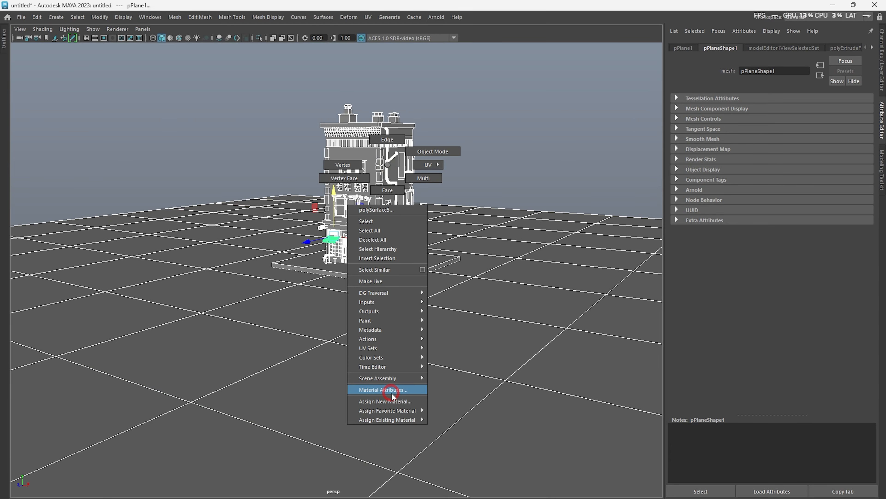
left_click(393, 403)
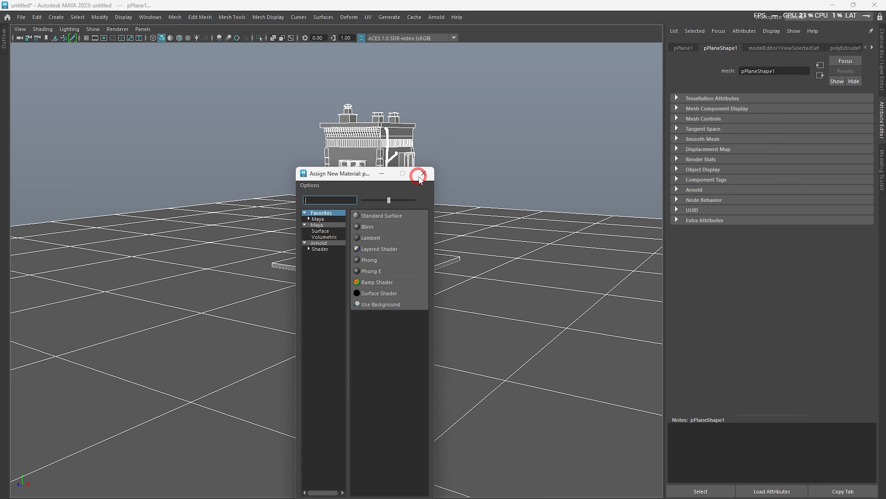
left_click(380, 217)
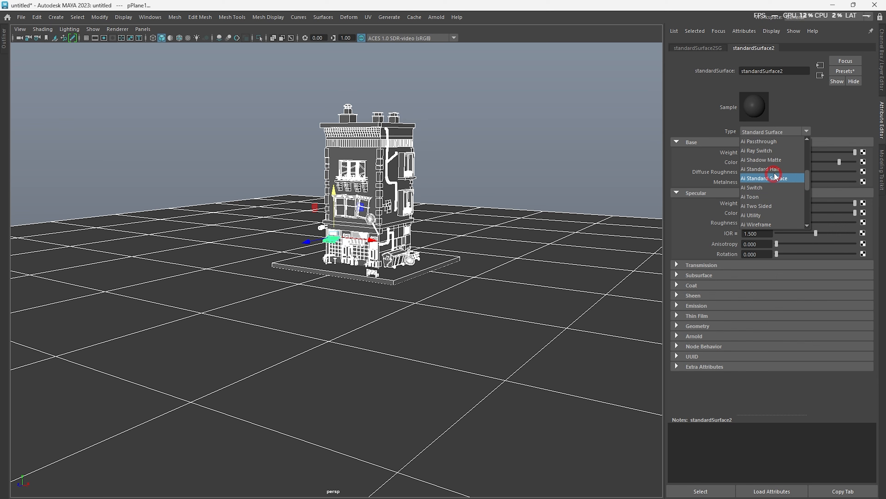
left_click(776, 178)
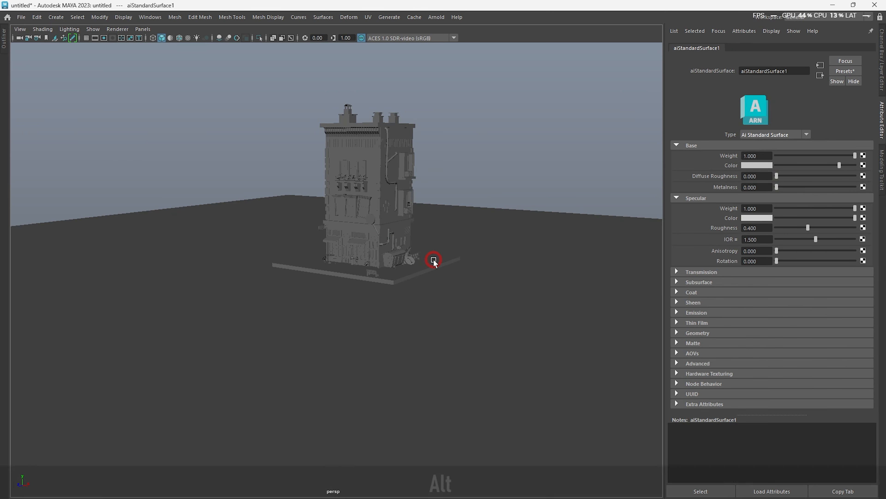
Clear the selection and turn on the resolution gate and safe action guide for the perspective view of the building
key("alt+d")
right_click_drag(307, 243, 361, 290, "alt")
middle_click_drag(375, 268, 353, 351, "alt")
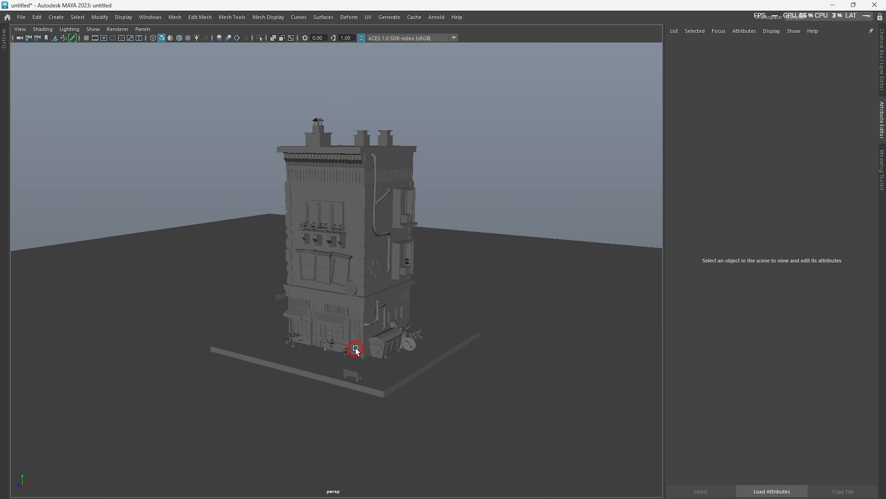
left_click_drag(318, 275, 336, 277, "alt")
right_click_drag(306, 263, 349, 312, "alt")
left_click_drag(344, 319, 448, 275, "alt")
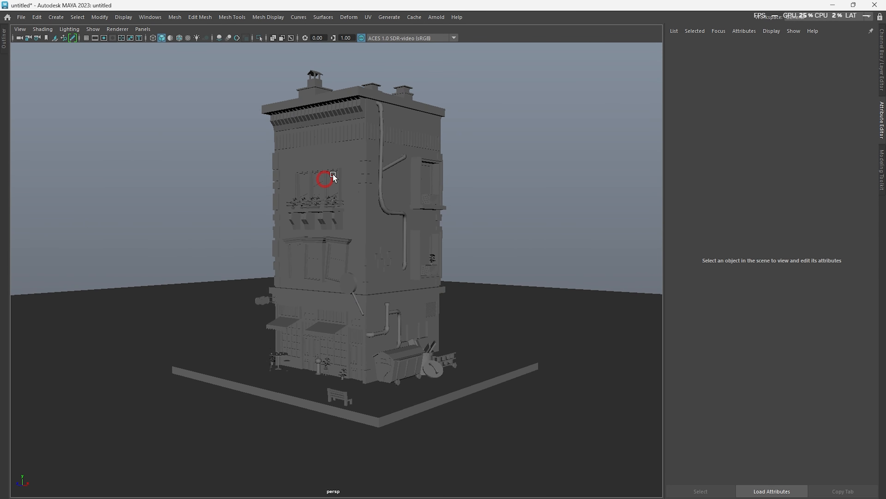
left_click(95, 40)
left_click(104, 39)
left_click(130, 39)
Frame the whole building within the resolution gate and check a test render in Arnold RenderView
mouse_move(362, 276)
right_mouse_down("alt")
mouse_move(310, 244)
mouse_move(352, 286)
right_mouse_up("alt")
left_click_drag(390, 323, 446, 341, "alt")
left_click_drag(489, 271, 531, 390, "ctrl")
key("f")
right_click_drag(515, 378, 492, 332, "alt")
left_click_drag(503, 323, 520, 259, "alt")
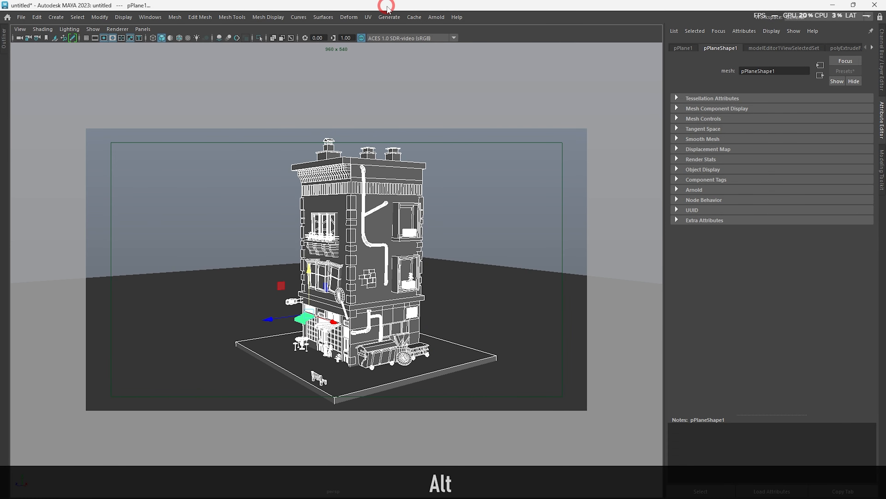
left_click(436, 17)
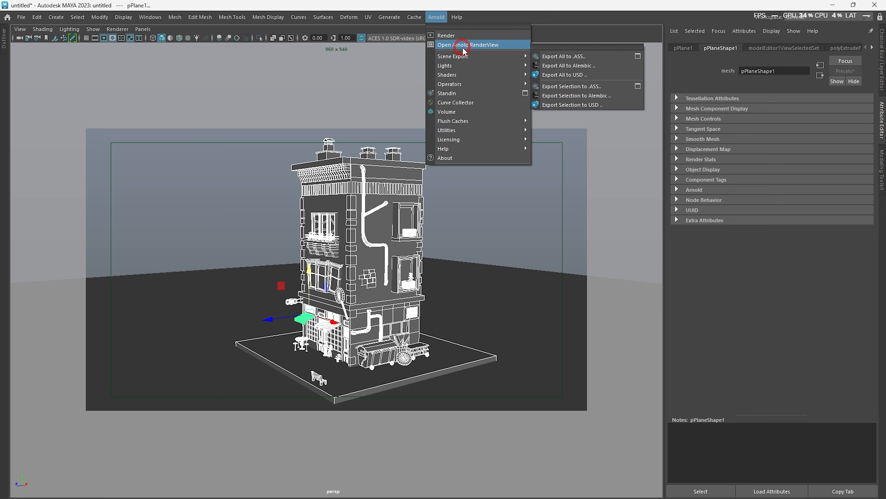
left_click(465, 44)
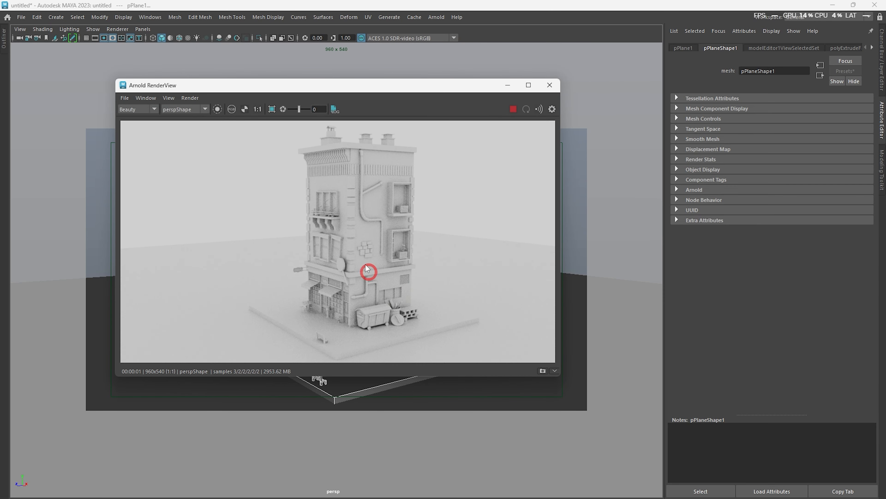
left_click(549, 85)
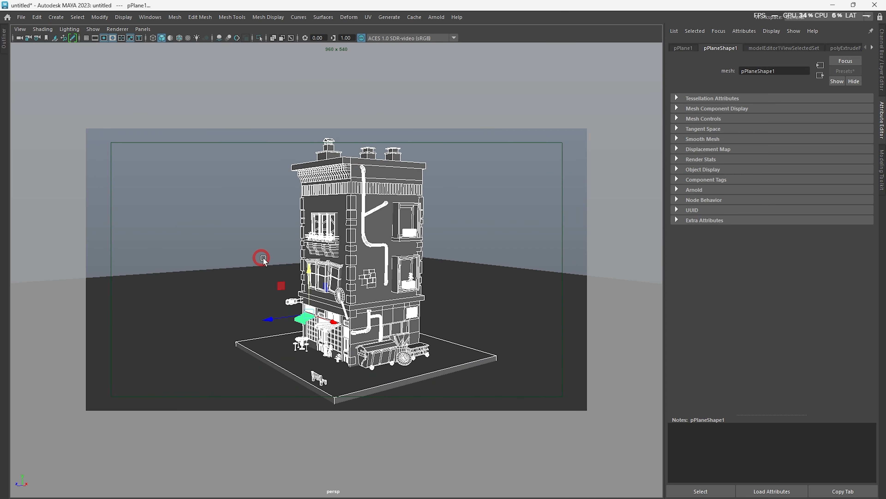
Deselect everything, create a directional light, lift it above the ground and scale it up
key("alt+d")
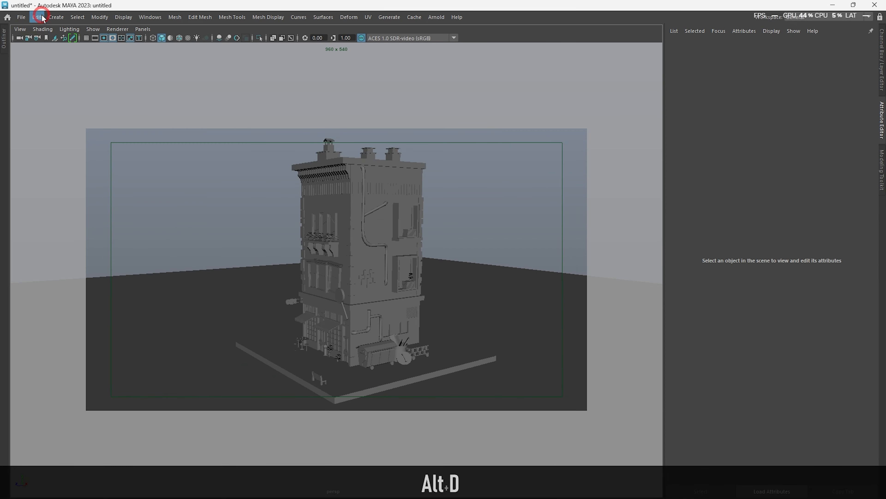
left_click(55, 17)
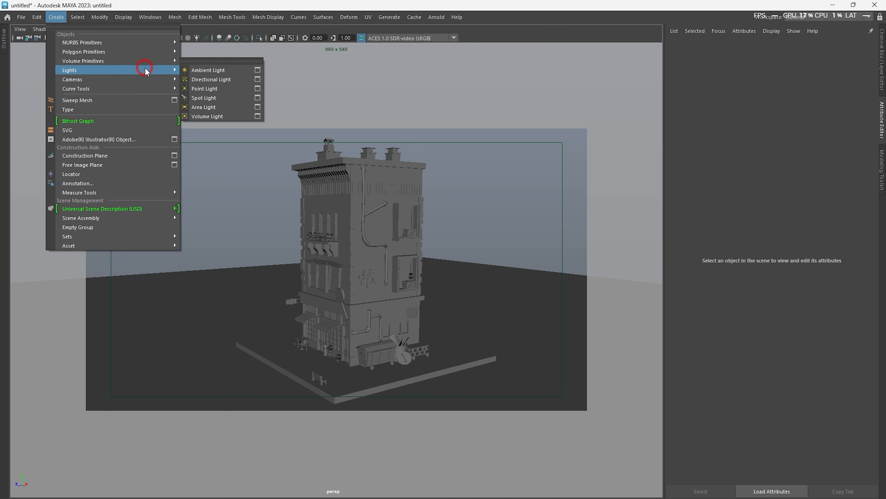
left_click(220, 80)
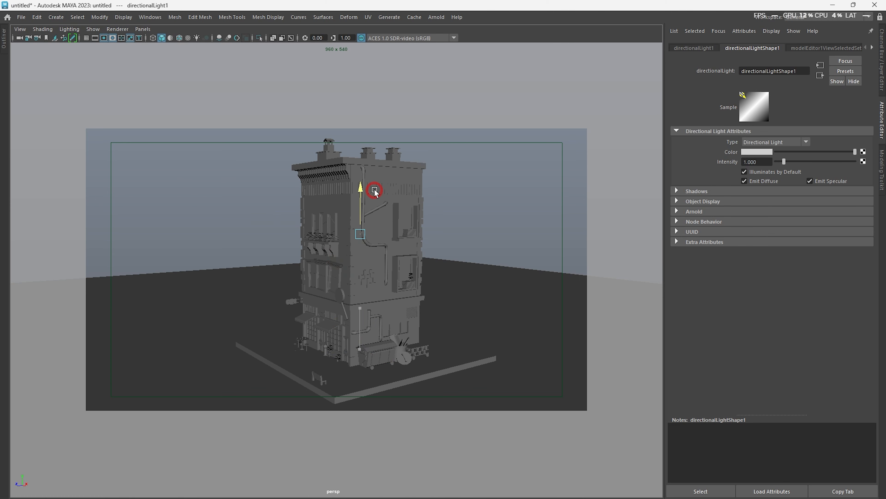
key("r")
left_click_drag(362, 232, 387, 316, "alt")
Rotate the directional light to aim at the building and raise it higher above the scene
key("e")
left_click_drag(356, 284, 365, 245)
key("w")
left_click_drag(343, 213, 343, 117)
right_click_drag(504, 232, 492, 230, "alt")
left_click_drag(493, 232, 410, 307, "alt")
key("e")
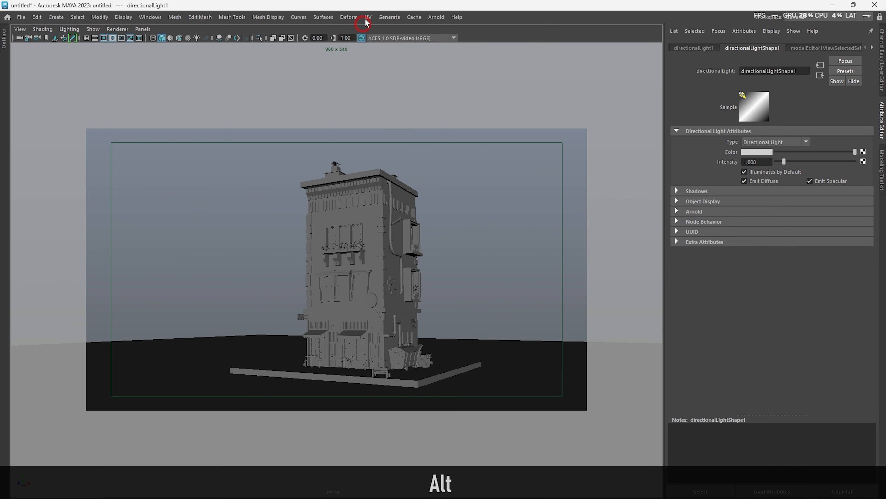
Render the scene in Arnold RenderView with the directional light coloured yellow and its intensity set to 2.857
left_click(430, 17)
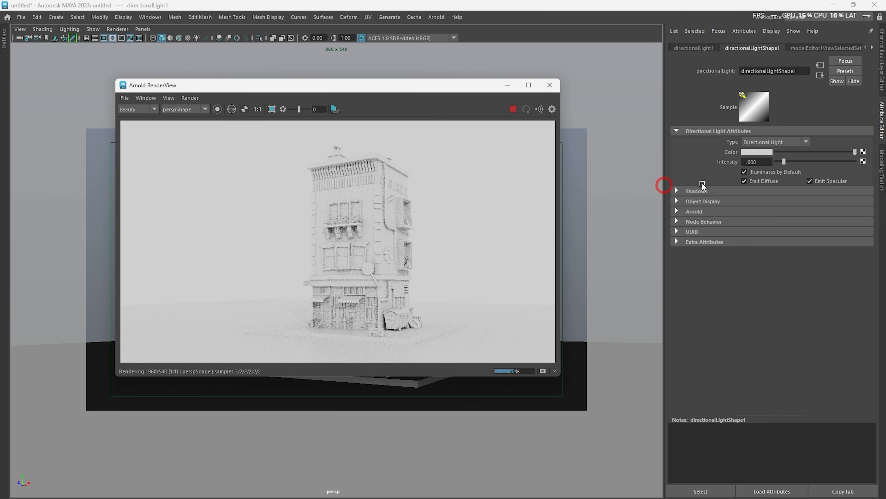
left_click(757, 154)
left_click(733, 128)
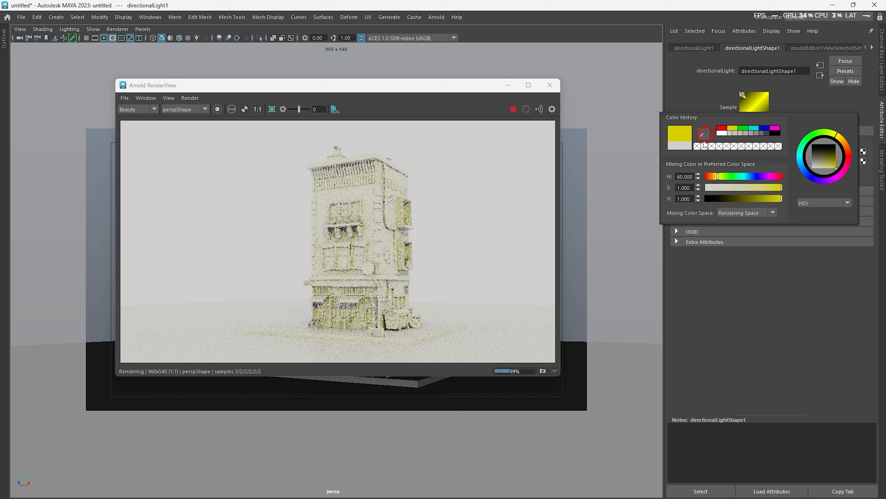
left_click_drag(791, 161, 799, 164)
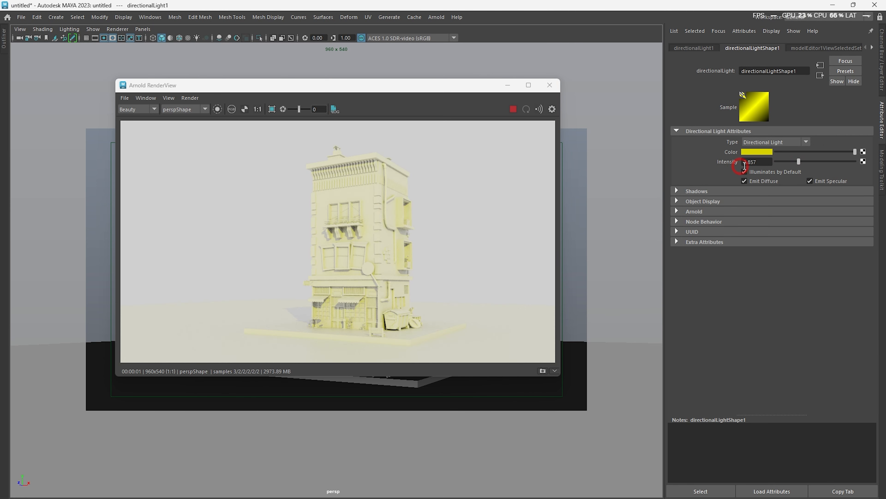
left_click(513, 109)
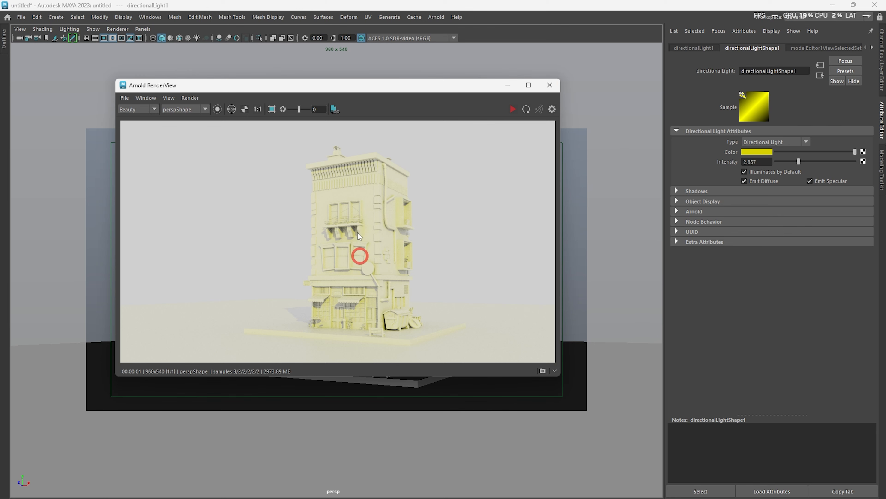
left_click(515, 110)
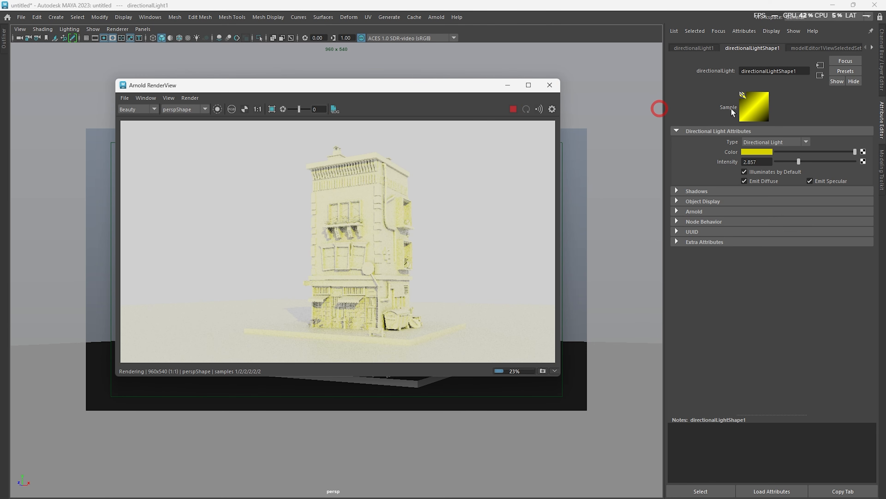
Set the directional light's color to orange with hue 24.174 at full saturation and value
left_click(760, 153)
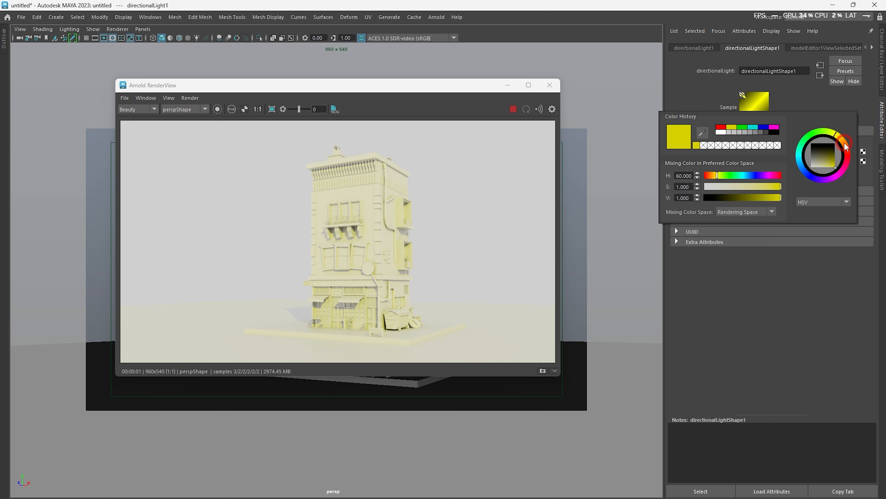
left_click(845, 147)
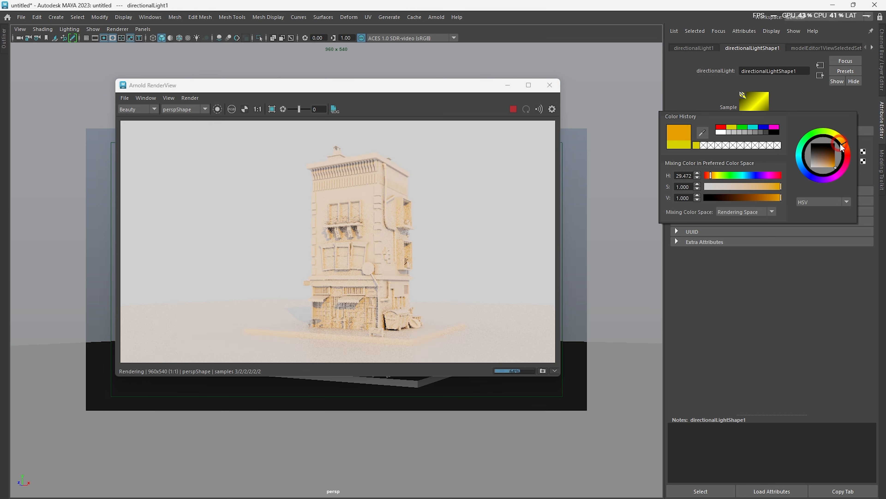
left_click(847, 147)
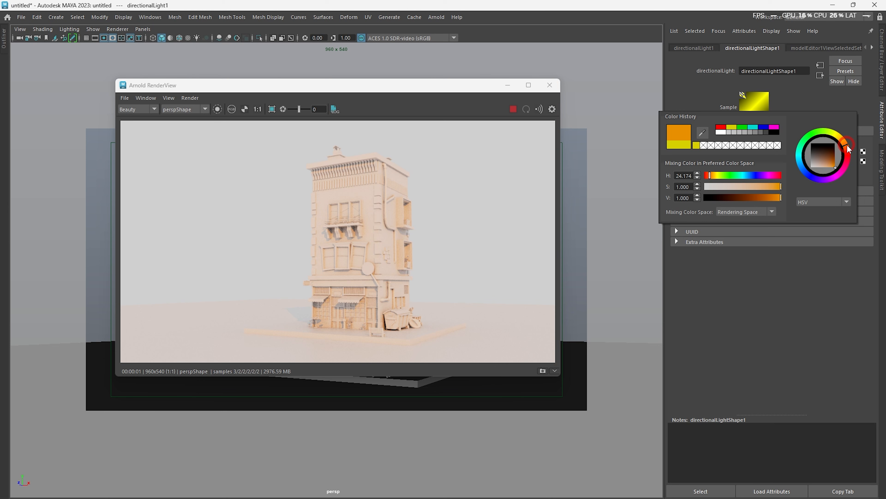
left_click(768, 198)
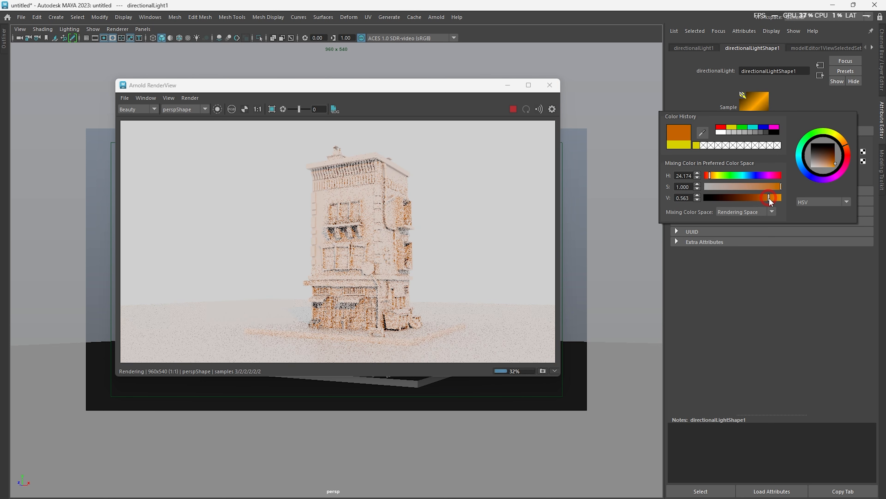
left_click_drag(772, 199, 782, 197)
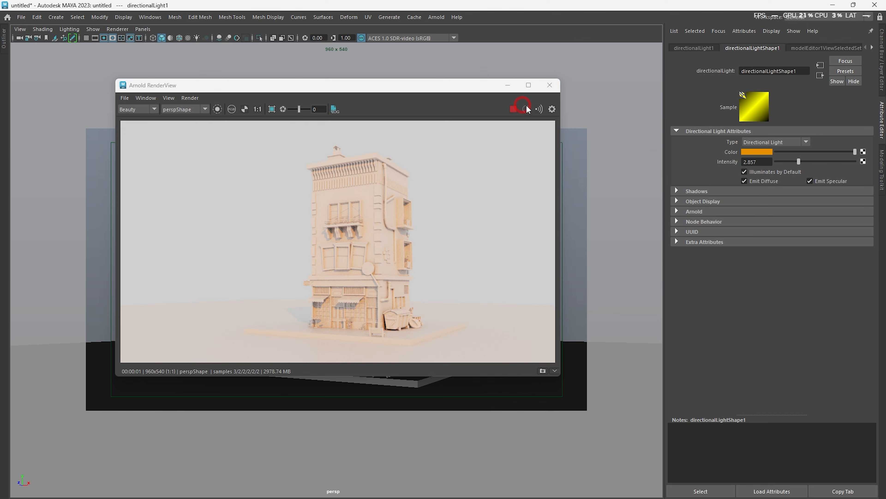
Close the render view and duplicate the orange directional light, placing the copy on another side of the building
left_click(545, 87)
left_click_drag(448, 176, 558, 275, "alt")
right_click_drag(558, 276, 502, 269, "alt")
left_click_drag(499, 236, 353, 299, "shift")
mouse_move(555, 257)
left_mouse_down("alt")
mouse_move(441, 261)
mouse_move(461, 234)
left_mouse_up("alt")
Rotate the duplicated directional light so it points toward the building from its new side
key("e")
left_click_drag(408, 269, 370, 272)
key("w")
mouse_move(370, 272)
left_mouse_down("alt")
mouse_move(433, 314)
mouse_move(322, 349)
mouse_move(307, 305)
mouse_move(378, 321)
mouse_move(332, 328)
mouse_move(406, 341)
mouse_move(421, 331)
mouse_move(424, 309)
left_mouse_up("alt")
key("e")
key("w")
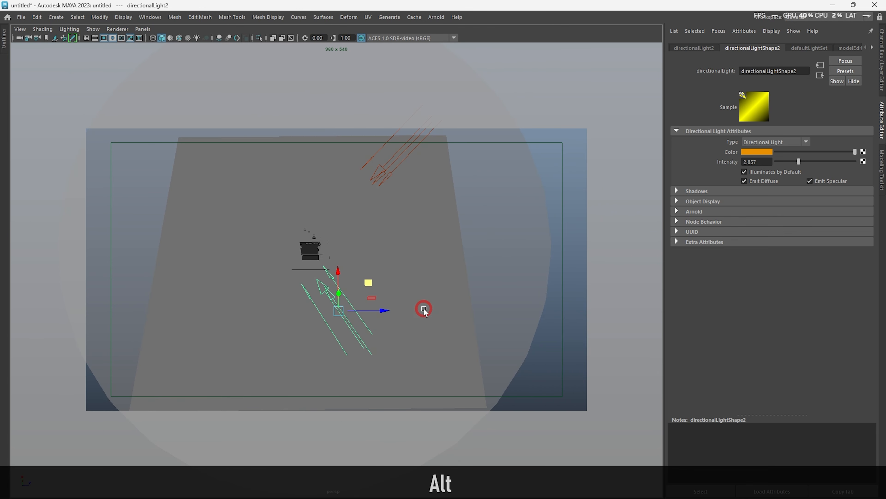
key("e")
left_click_drag(358, 330, 336, 307)
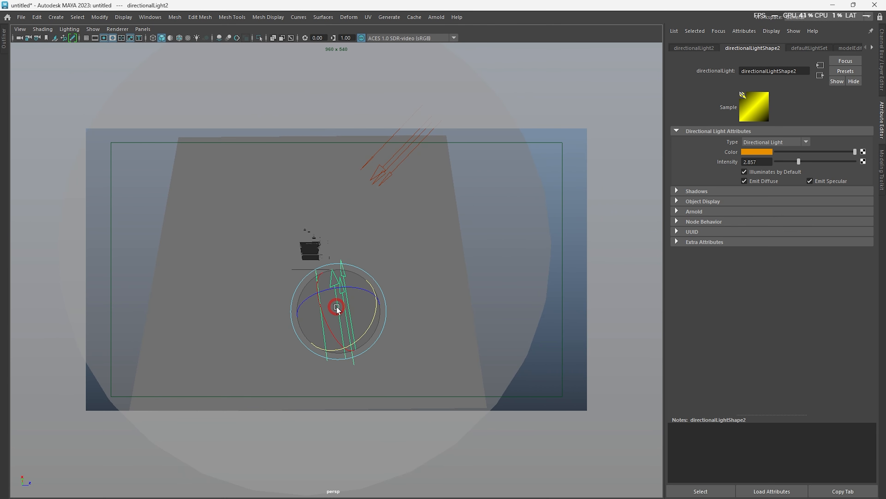